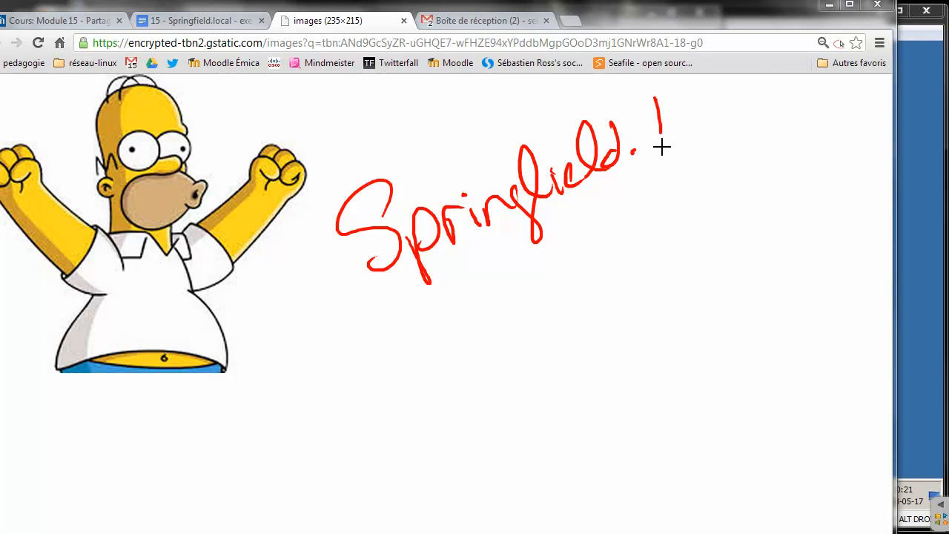
Finish the red 'Springfield.local. P. 1' note, underline the 1, then erase all the ink
click(752, 110)
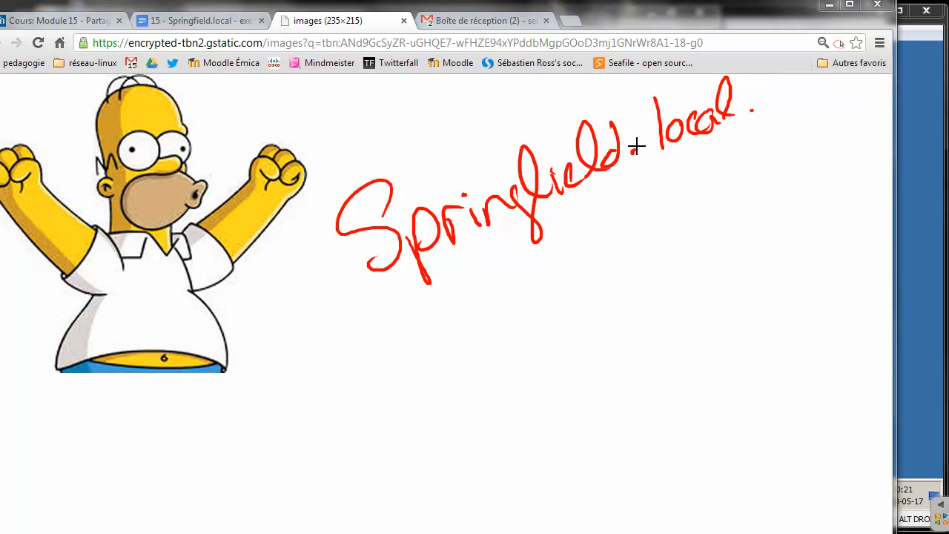
drag(565, 280, 586, 323)
drag(529, 299, 572, 284)
click(609, 272)
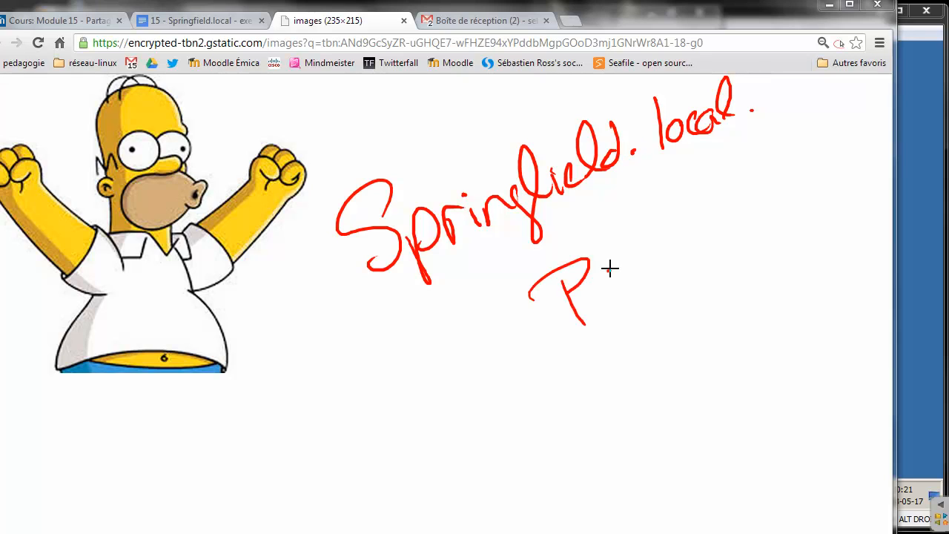
drag(624, 220, 677, 225)
drag(642, 275, 698, 245)
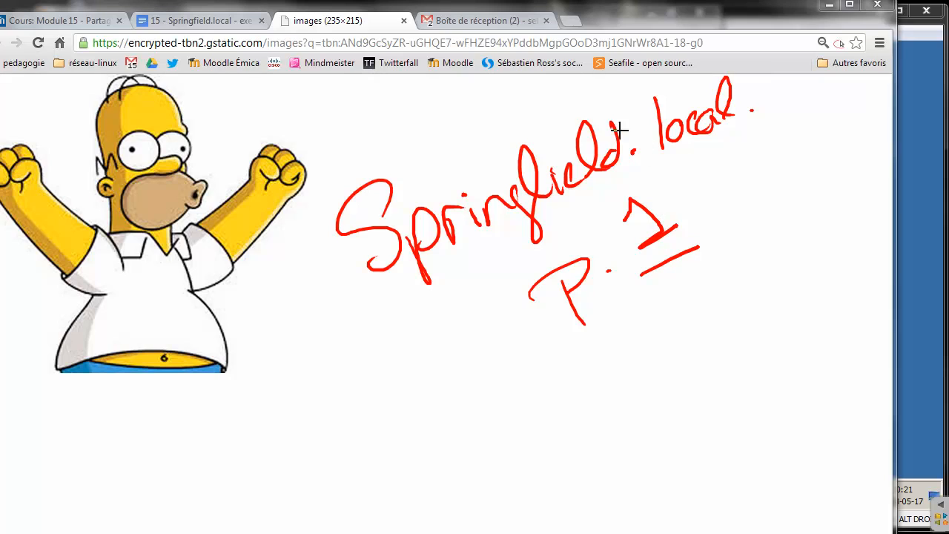
mouse_move(338, 176)
mouse_down()
mouse_move(788, 116)
mouse_move(682, 254)
mouse_up()
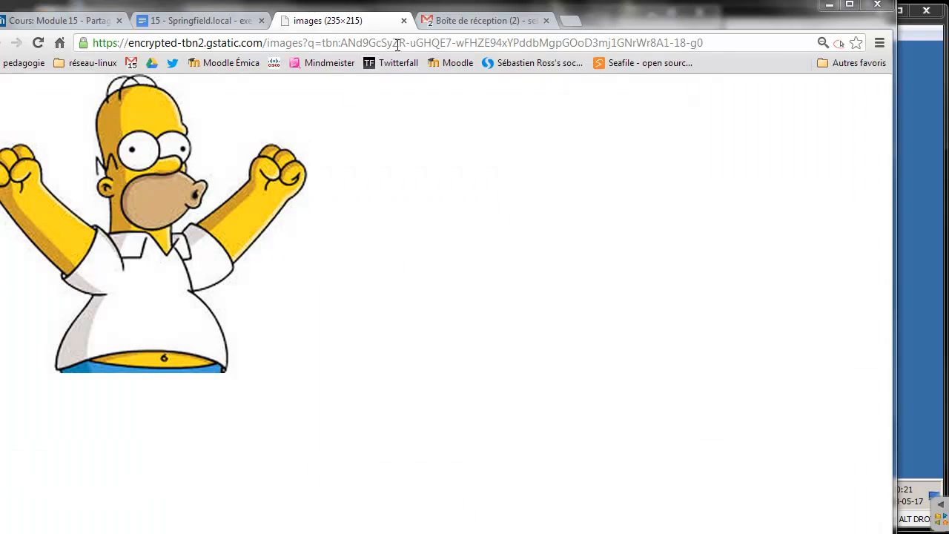
Close the Homer image and Gmail tabs and scroll the exercise to section 1
click(404, 21)
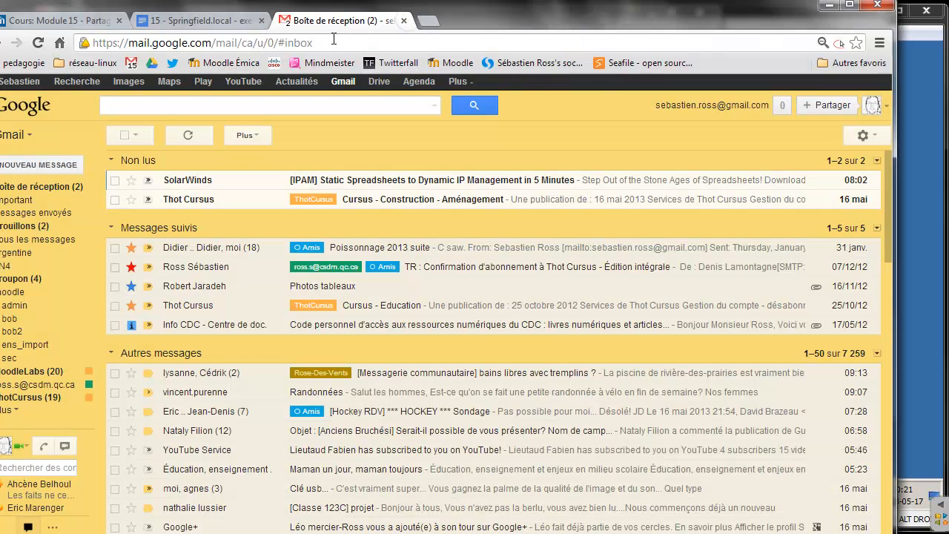
key(ctrl+w)
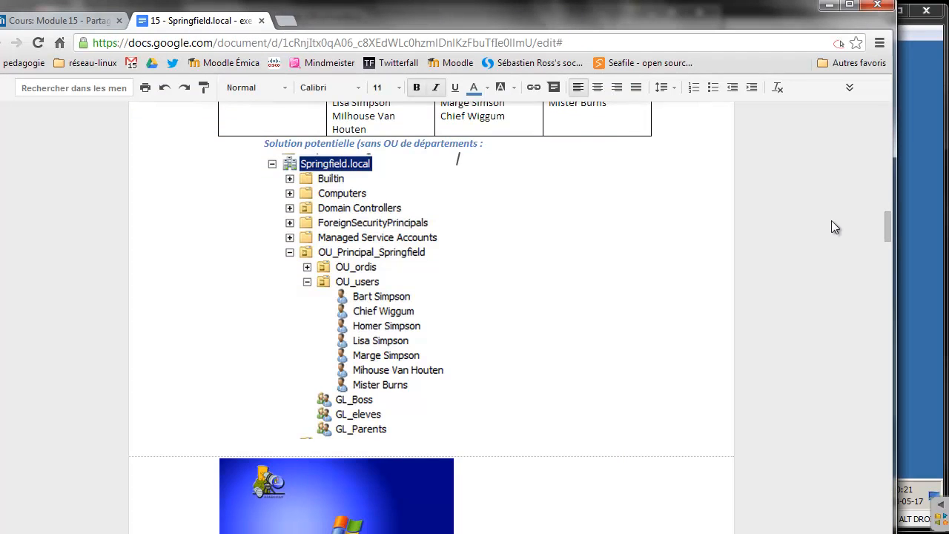
drag(886, 225, 899, 113)
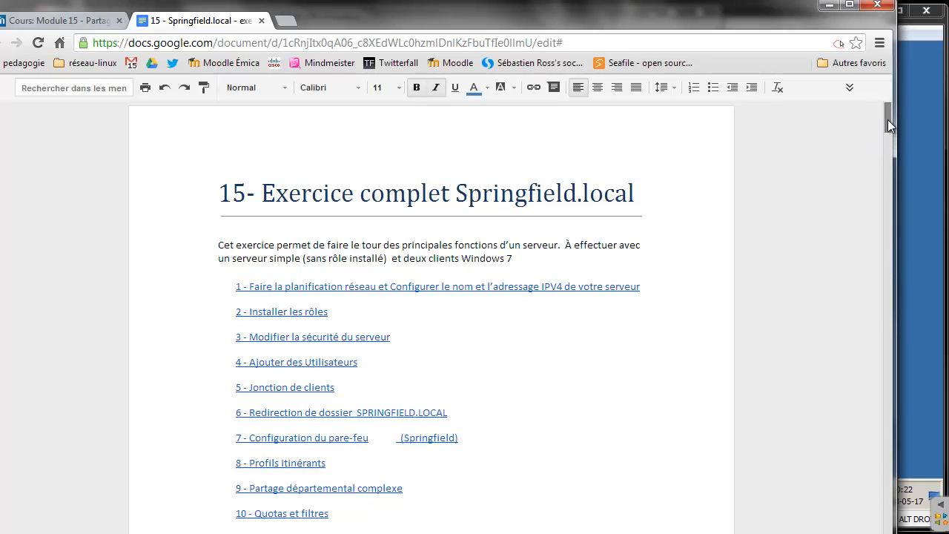
drag(887, 120, 881, 184)
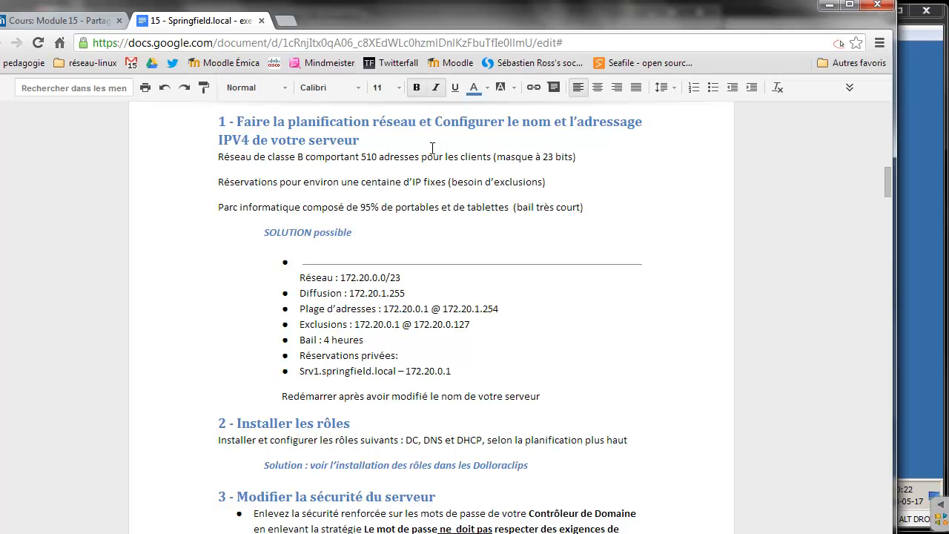
Adjust the browser zoom on the '15 - Springfield.local' exercise document
key(ctrl+minus)
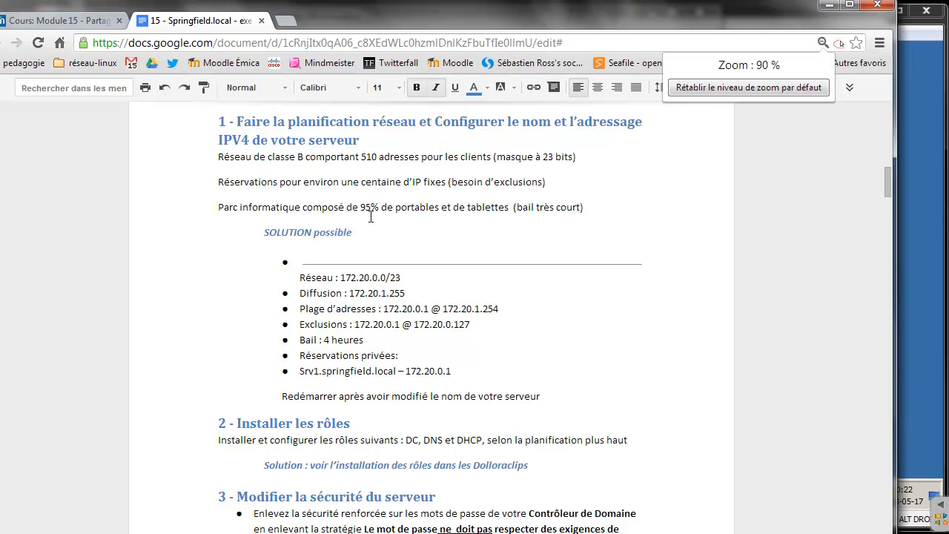
key(ctrl+minus)
key(ctrl+minus)
key(ctrl+plus)
key(ctrl+plus)
key(ctrl+plus)
key(ctrl+plus)
key(ctrl+plus)
key(ctrl+plus)
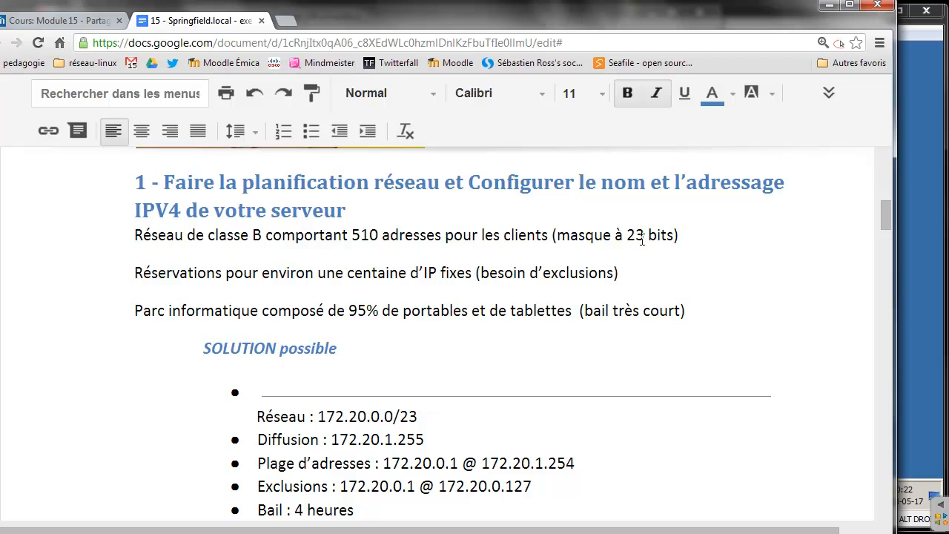
key(ctrl+minus)
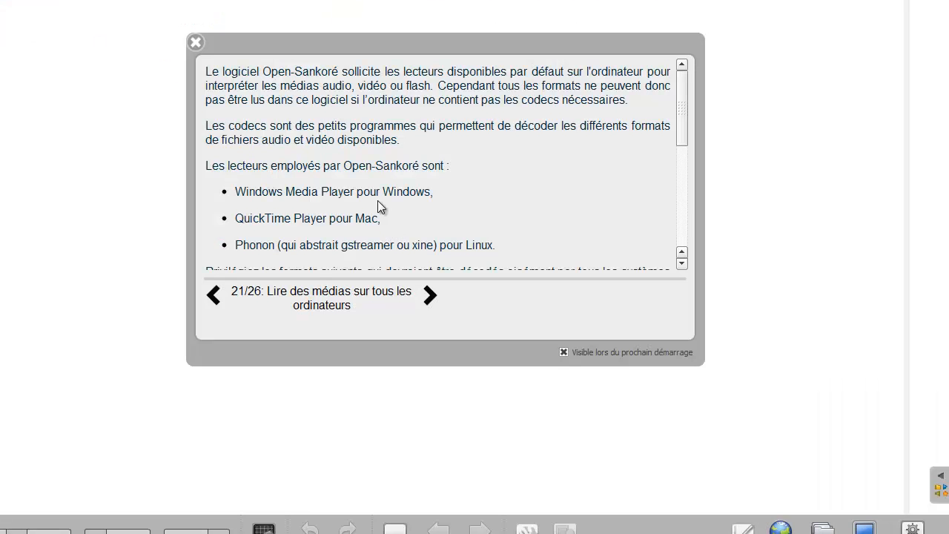
Dismiss the Sankoré tips window and write /24 and /25 on the board
click(196, 42)
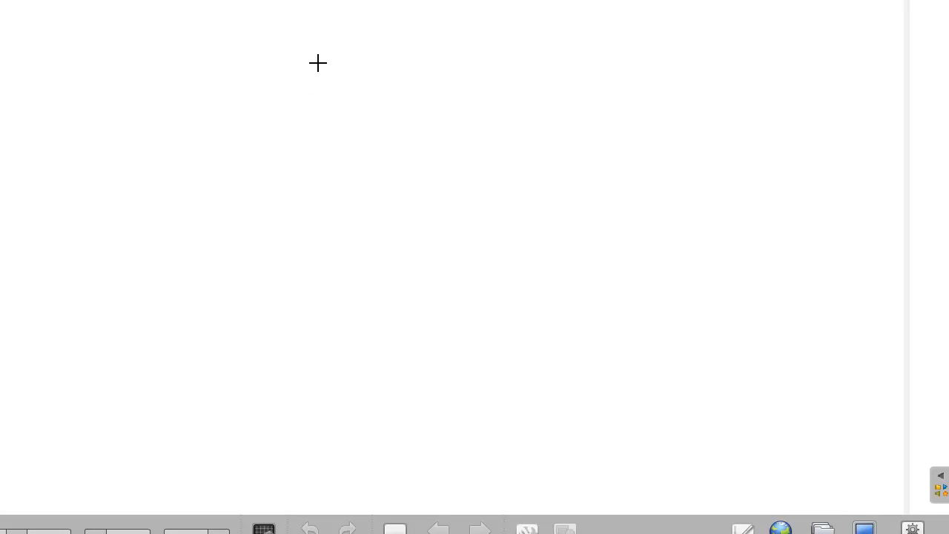
mouse_move(333, 49)
mouse_down()
mouse_move(303, 83)
mouse_move(333, 80)
mouse_move(345, 94)
mouse_up()
mouse_move(349, 67)
mouse_down()
mouse_move(363, 85)
mouse_move(356, 100)
mouse_up()
mouse_move(320, 136)
mouse_down()
mouse_move(296, 167)
mouse_move(339, 168)
mouse_up()
mouse_move(345, 142)
mouse_down()
mouse_move(347, 170)
mouse_move(367, 146)
mouse_up()
Write /24 → 256 − 2 = 254
drag(429, 82, 464, 87)
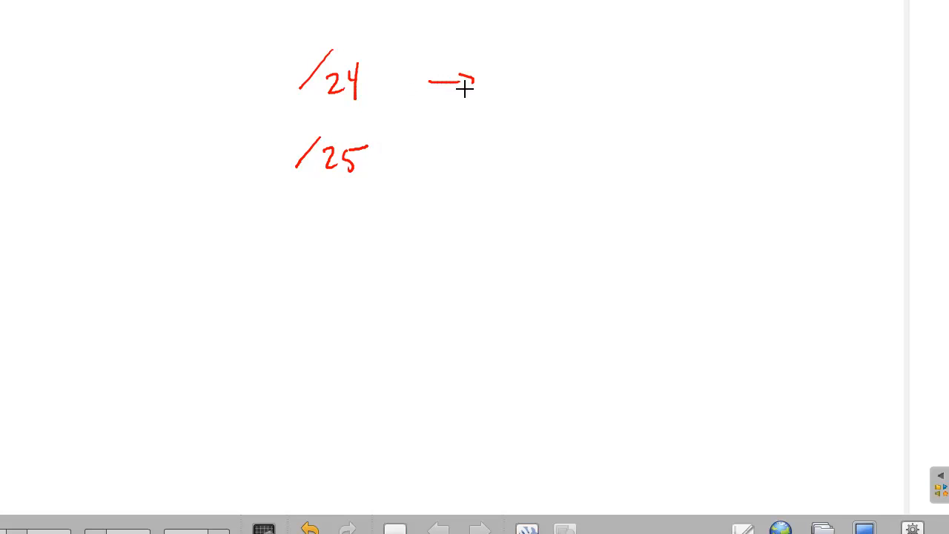
drag(516, 70, 537, 89)
mouse_move(547, 68)
mouse_down()
mouse_move(570, 64)
mouse_move(583, 80)
mouse_move(621, 80)
mouse_up()
drag(631, 71, 652, 86)
drag(668, 75, 680, 82)
mouse_move(701, 71)
mouse_down()
mouse_move(704, 81)
mouse_move(743, 69)
mouse_up()
drag(749, 65, 755, 90)
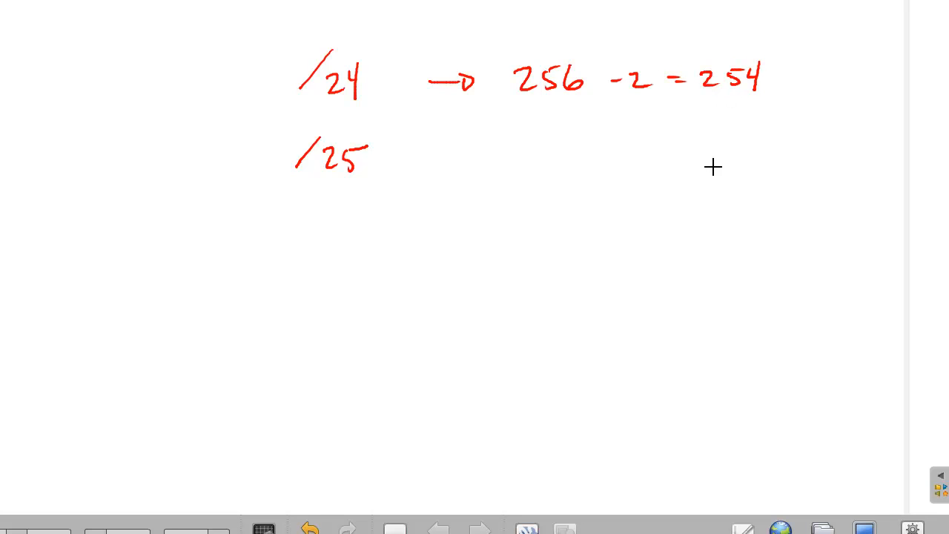
Write /25 → 128 − 2 = 126
drag(445, 150, 470, 148)
mouse_move(529, 138)
mouse_down()
mouse_move(528, 165)
mouse_move(556, 160)
mouse_move(565, 142)
mouse_up()
mouse_move(649, 149)
mouse_down()
mouse_move(635, 149)
mouse_move(675, 152)
mouse_up()
drag(687, 142, 702, 142)
drag(685, 148, 747, 153)
mouse_move(768, 138)
mouse_down()
mouse_move(776, 146)
mouse_move(763, 149)
mouse_up()
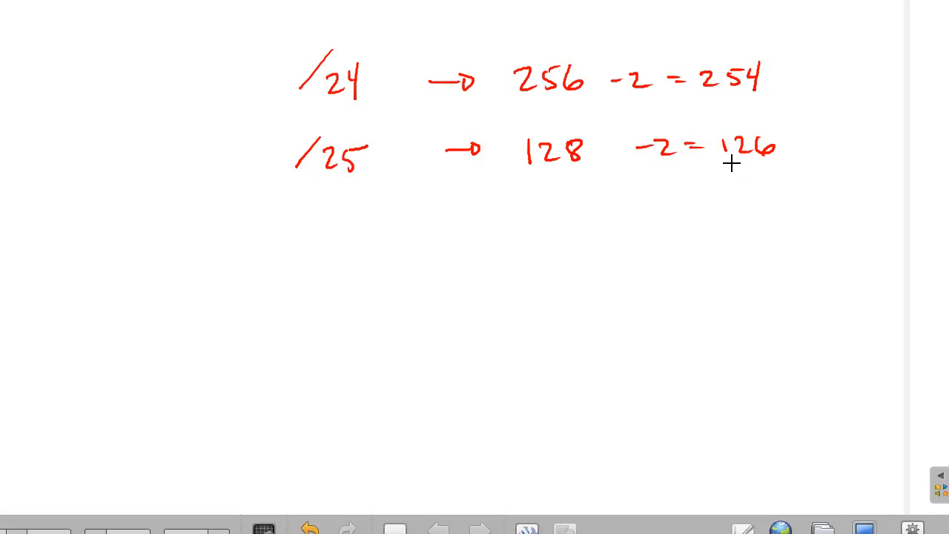
Add a top row /23 → 512 − 2 = 510 and circle the 510
drag(323, 8, 310, 31)
drag(329, 18, 341, 33)
mouse_move(346, 16)
mouse_down()
mouse_move(356, 23)
mouse_move(349, 34)
mouse_up()
drag(429, 29, 456, 31)
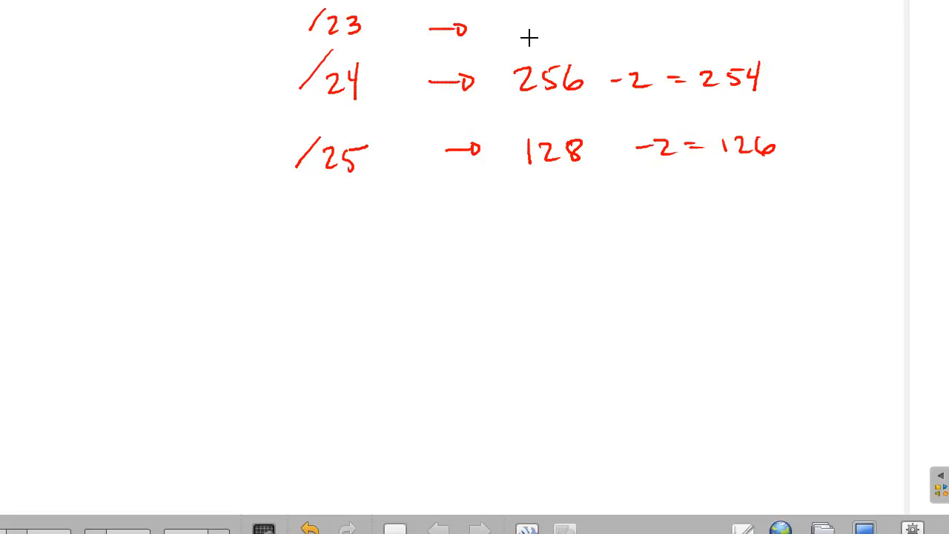
drag(519, 23, 517, 43)
drag(528, 24, 518, 24)
mouse_move(538, 24)
mouse_down()
mouse_move(538, 43)
mouse_move(619, 32)
mouse_move(644, 43)
mouse_move(676, 28)
mouse_move(693, 42)
mouse_up()
drag(698, 27, 709, 25)
drag(718, 29, 720, 44)
mouse_move(730, 31)
mouse_down()
mouse_move(713, 16)
mouse_move(749, 38)
mouse_up()
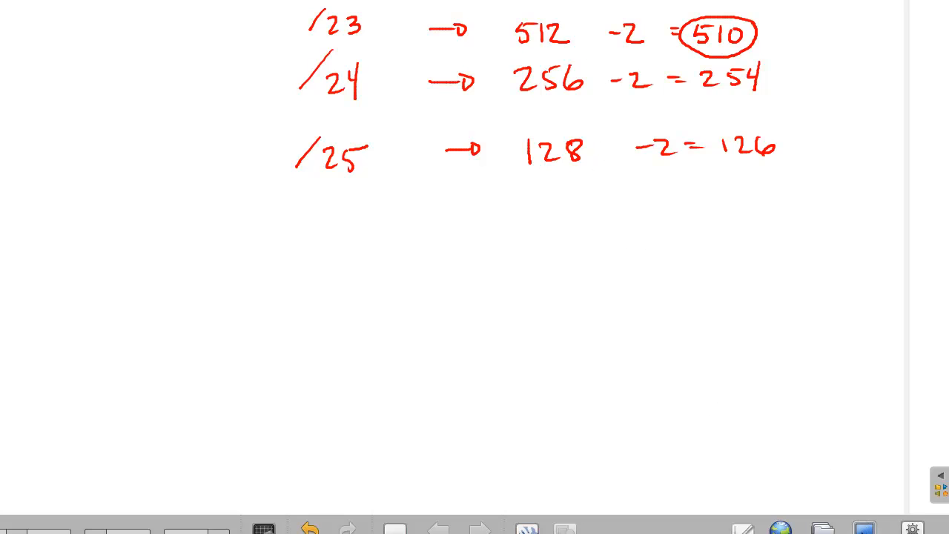
click(863, 528)
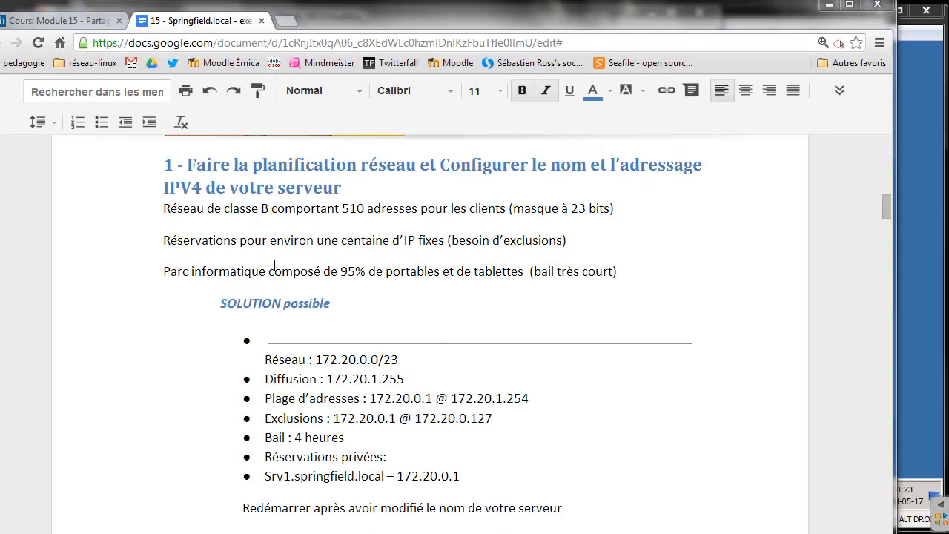
drag(316, 360, 385, 360)
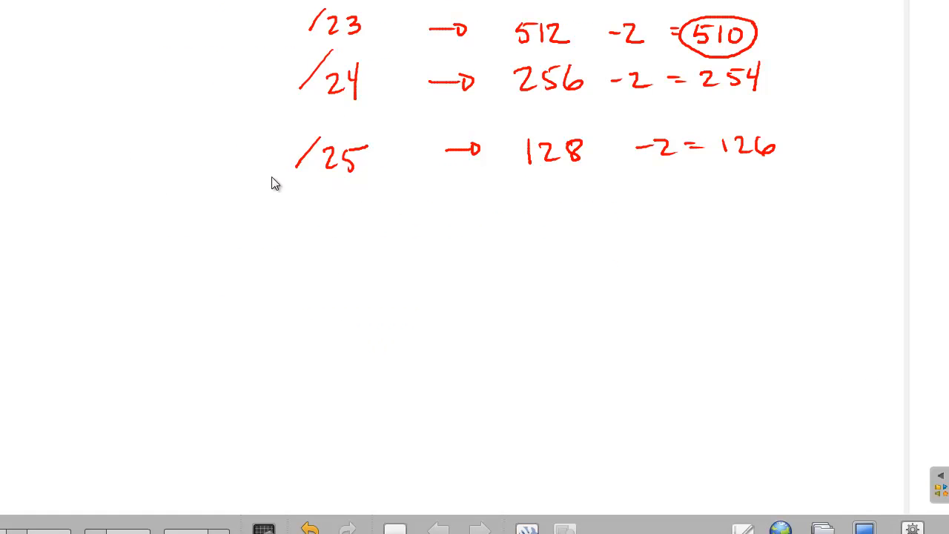
Write the first address 172.20.0.1 below the /25 row
mouse_move(238, 202)
mouse_down()
mouse_move(239, 243)
mouse_move(272, 241)
mouse_up()
drag(279, 209, 304, 241)
click(325, 236)
click(342, 211)
mouse_move(348, 209)
mouse_down()
mouse_move(401, 222)
mouse_move(429, 217)
mouse_up()
click(404, 235)
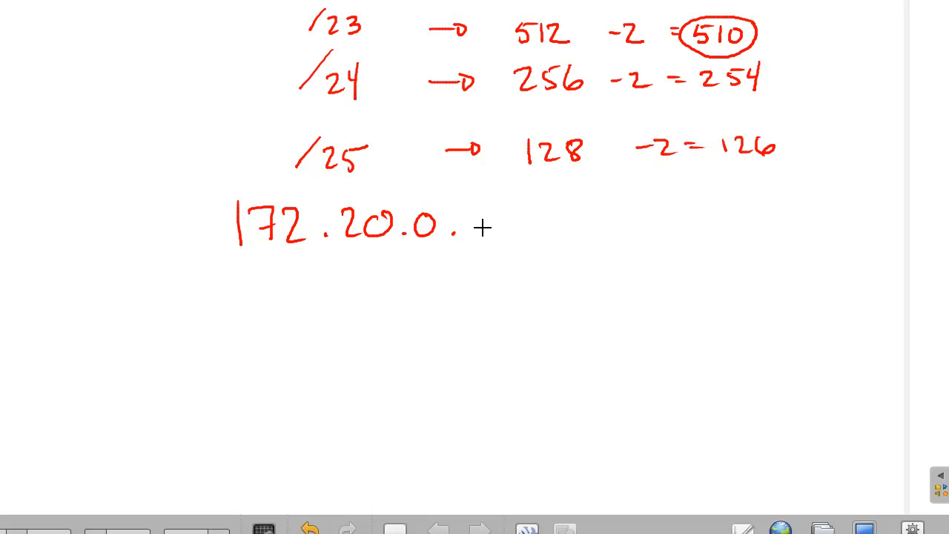
mouse_move(468, 215)
mouse_down()
mouse_move(475, 205)
mouse_move(472, 234)
mouse_up()
Write @ and the last address 172.20.1.254 beneath it
drag(362, 265, 369, 269)
mouse_move(253, 311)
mouse_down()
mouse_move(247, 340)
mouse_move(298, 326)
mouse_move(311, 339)
mouse_up()
click(326, 335)
mouse_move(348, 315)
mouse_down()
mouse_move(374, 335)
mouse_move(391, 316)
mouse_move(428, 332)
mouse_up()
click(409, 332)
click(462, 326)
mouse_move(474, 307)
mouse_down()
mouse_move(494, 326)
mouse_move(538, 312)
mouse_move(540, 329)
mouse_up()
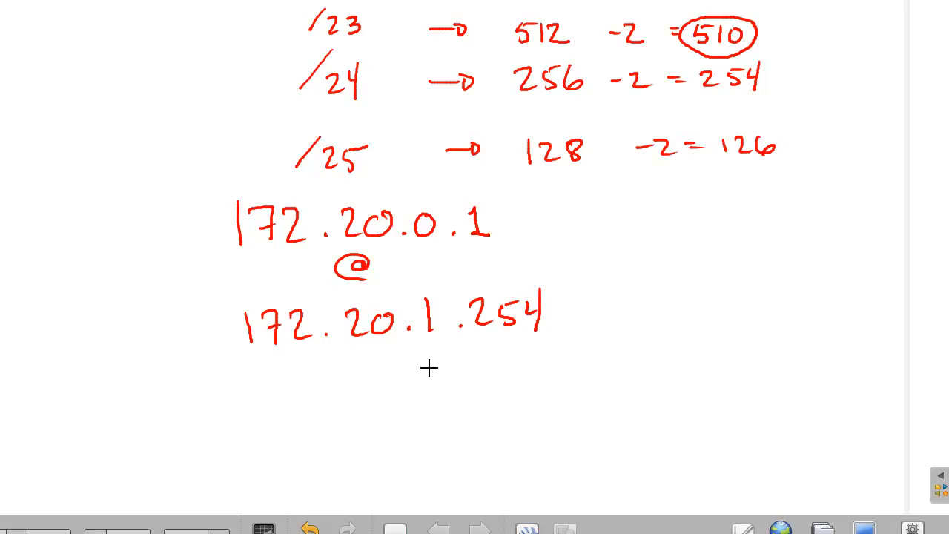
Bracket the two addresses as 510 hosts and write a circled 23 below
mouse_move(555, 203)
mouse_down()
mouse_move(566, 208)
mouse_move(597, 291)
mouse_move(573, 315)
mouse_up()
mouse_move(657, 234)
mouse_down()
mouse_move(667, 247)
mouse_move(656, 261)
mouse_up()
drag(659, 231, 673, 230)
mouse_move(688, 228)
mouse_down()
mouse_move(690, 254)
mouse_move(710, 252)
mouse_move(716, 232)
mouse_up()
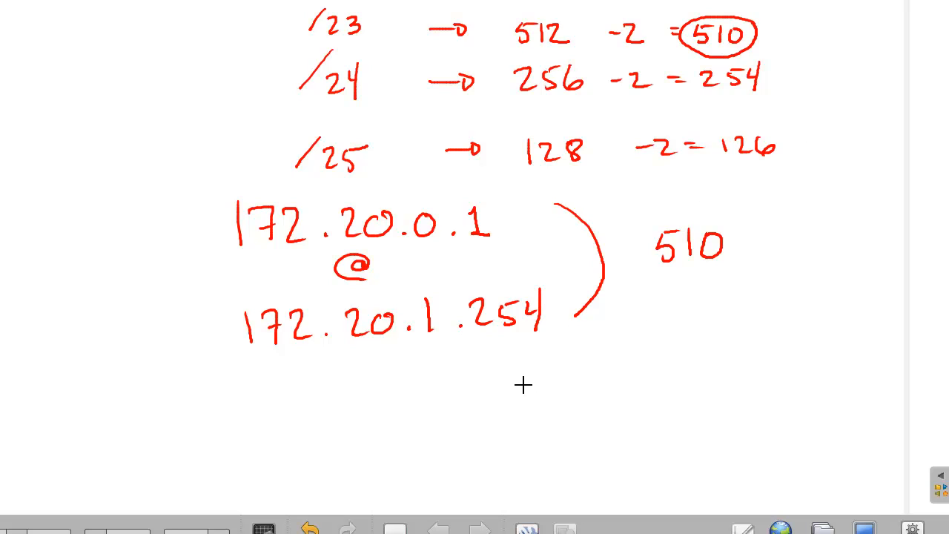
drag(526, 381, 550, 408)
drag(556, 376, 556, 407)
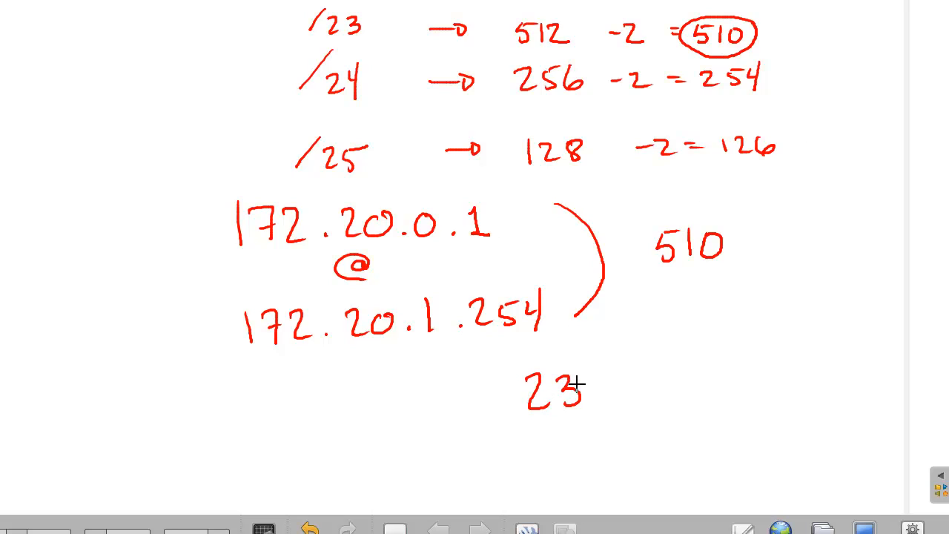
mouse_move(584, 370)
mouse_down()
mouse_move(576, 415)
mouse_move(593, 377)
mouse_up()
Write the mask 255.255.254.0, erasing and fixing its wrong end, then return to the Docs exercise
mouse_move(318, 444)
mouse_down()
mouse_move(355, 456)
mouse_move(585, 437)
mouse_move(628, 451)
mouse_up()
click(606, 452)
mouse_move(635, 436)
mouse_down()
mouse_move(653, 446)
mouse_move(663, 438)
mouse_up()
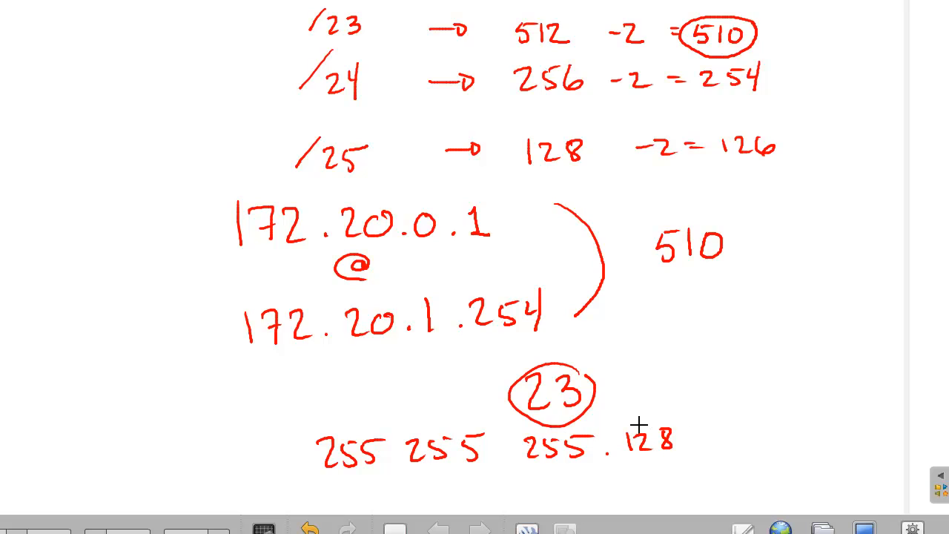
click(398, 455)
mouse_move(681, 429)
mouse_down()
mouse_move(688, 440)
mouse_move(608, 461)
mouse_up()
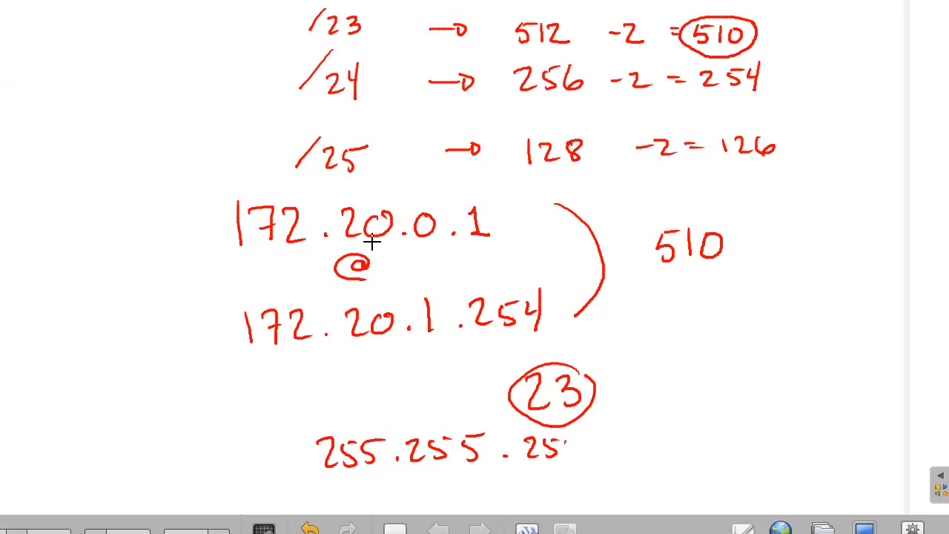
mouse_move(562, 432)
mouse_down()
mouse_move(578, 445)
mouse_move(575, 463)
mouse_up()
click(597, 449)
drag(617, 436, 623, 442)
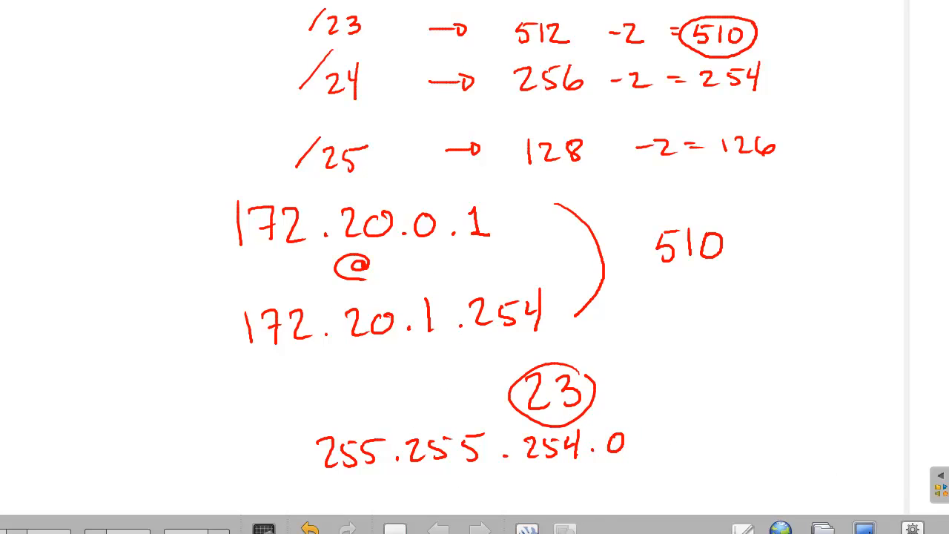
click(869, 527)
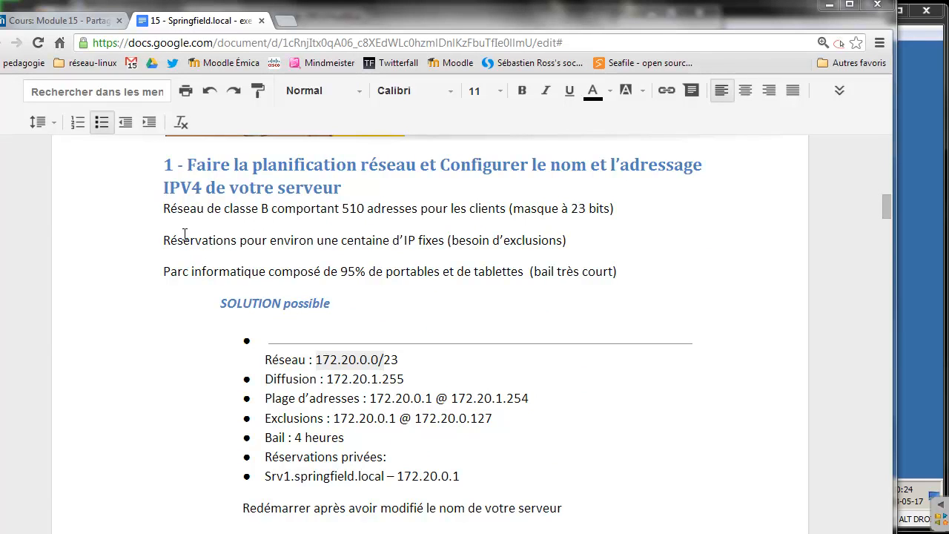
Highlight the Réservations line, the 'Bail : 4 heures' lease line and the laptops/tablets share
drag(171, 239, 443, 244)
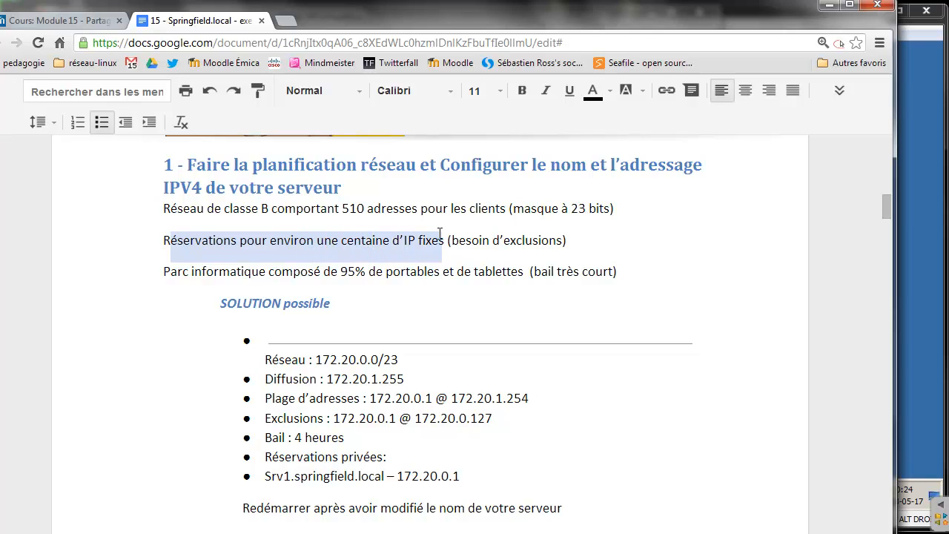
click(886, 213)
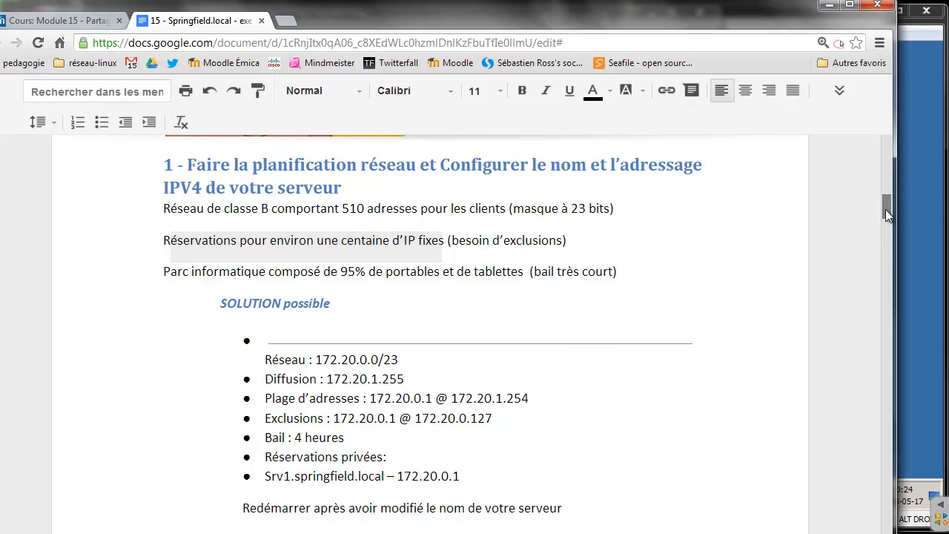
drag(885, 209, 888, 218)
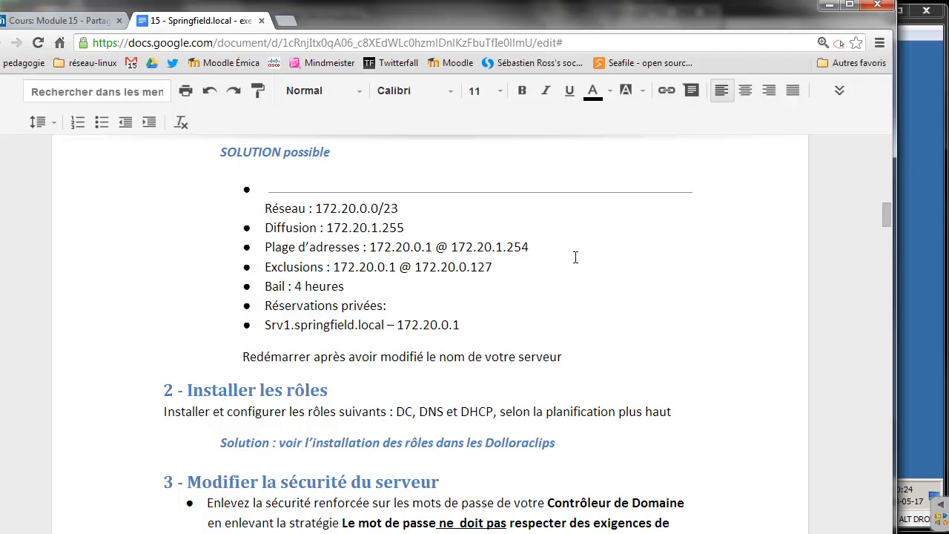
drag(353, 286, 264, 286)
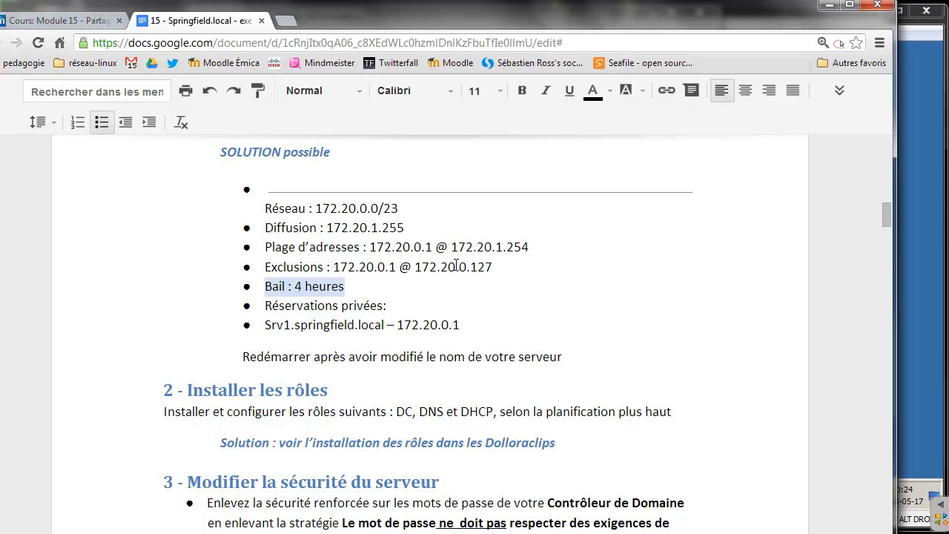
click(888, 211)
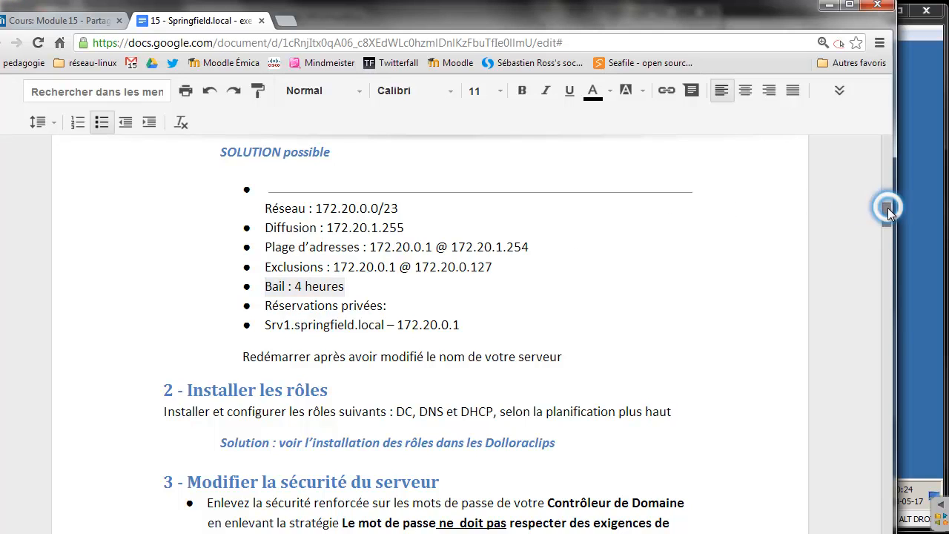
mouse_move(885, 212)
mouse_down()
mouse_move(886, 198)
mouse_move(885, 208)
mouse_up()
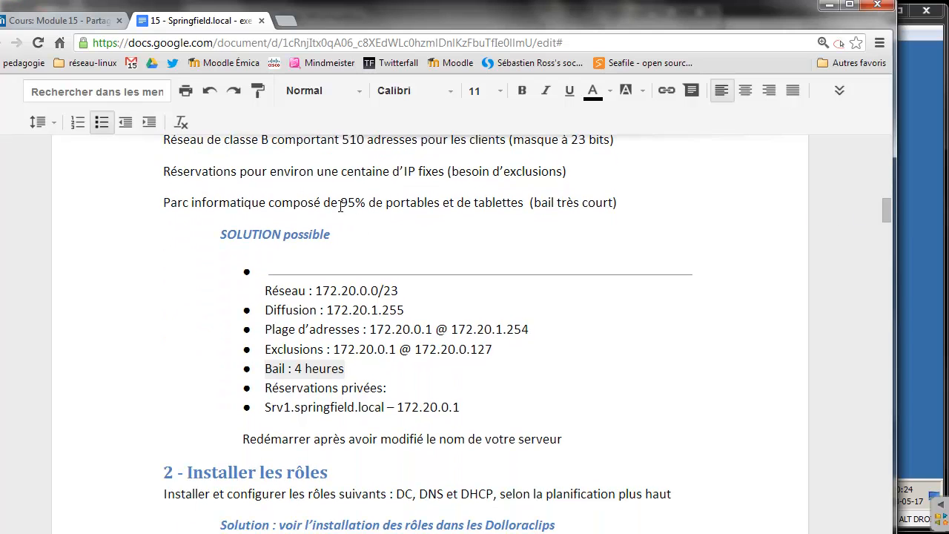
drag(341, 206, 610, 205)
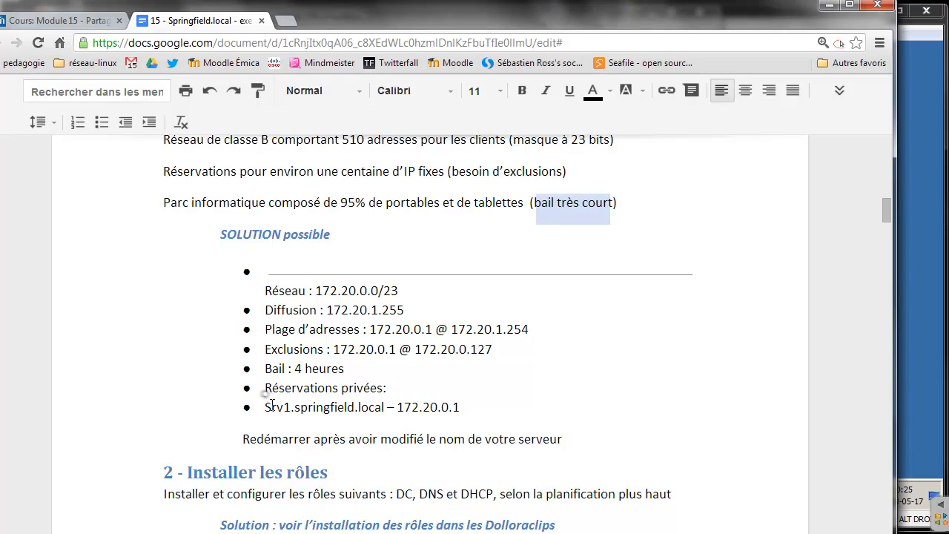
Select the server name Srv1 and the restart note, then bring the Windows Server VM forward
drag(265, 407, 290, 406)
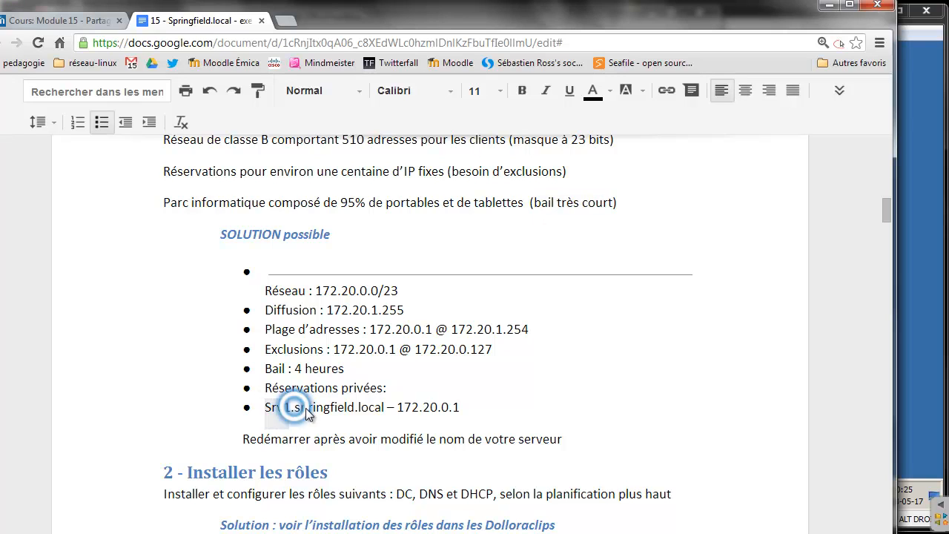
right_click(305, 408)
click(308, 421)
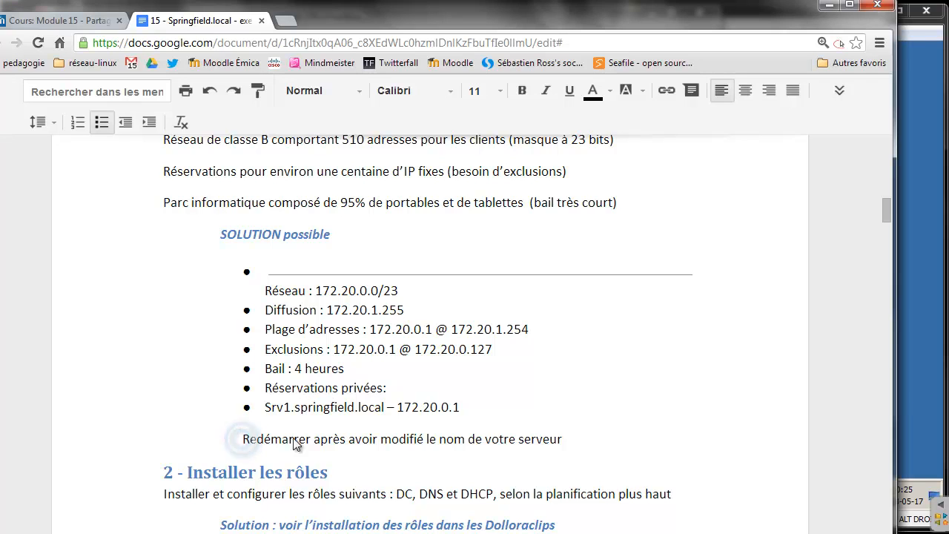
right_click(242, 441)
click(450, 441)
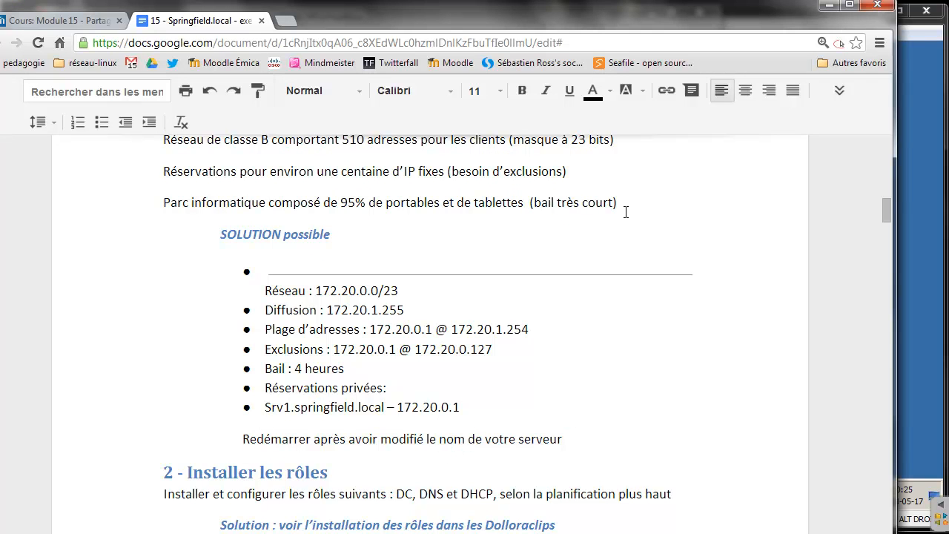
click(914, 171)
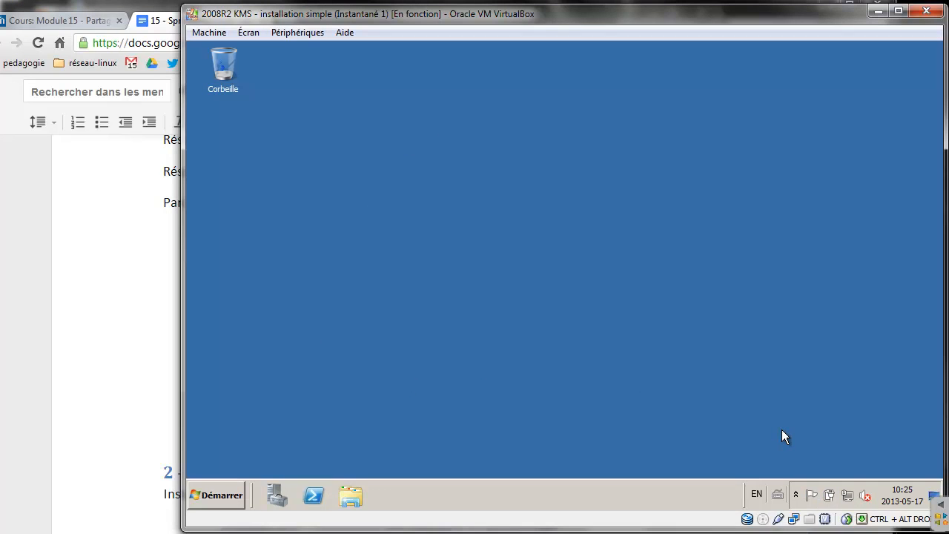
Disable the NAT adapter from the Network and Sharing Center's adapter settings
right_click(848, 495)
click(851, 482)
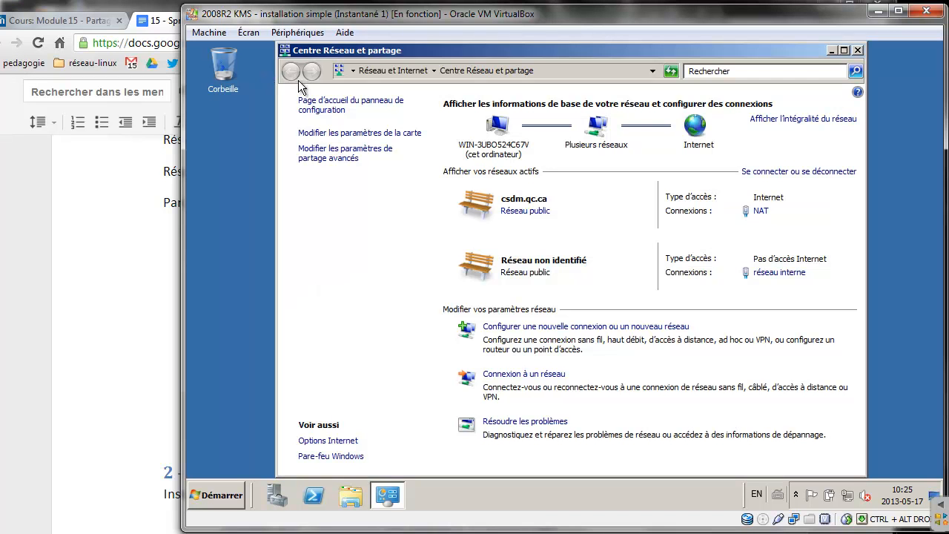
click(349, 135)
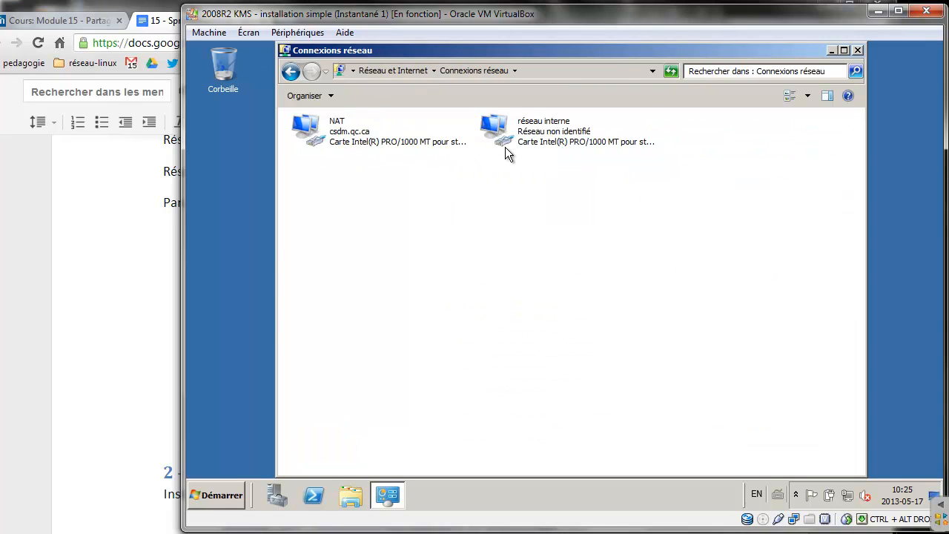
click(347, 137)
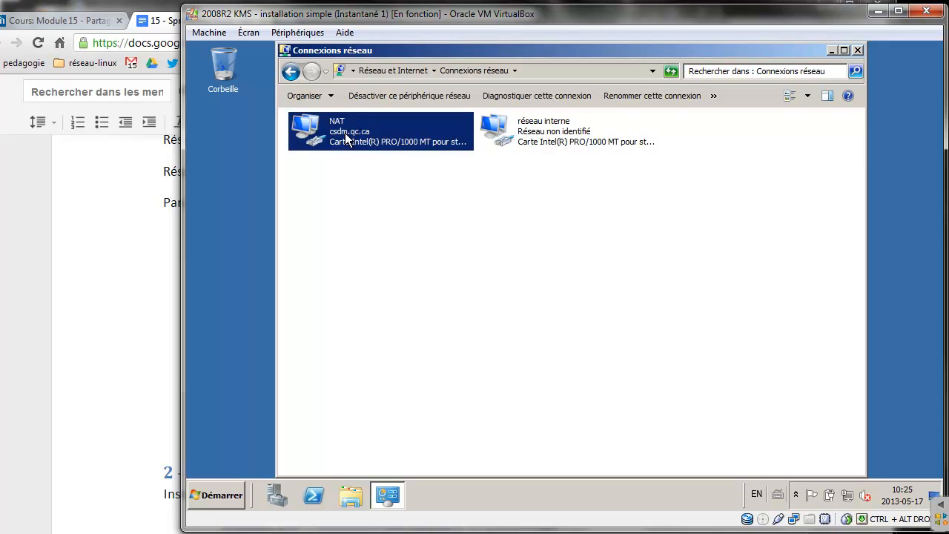
right_click(346, 137)
click(378, 141)
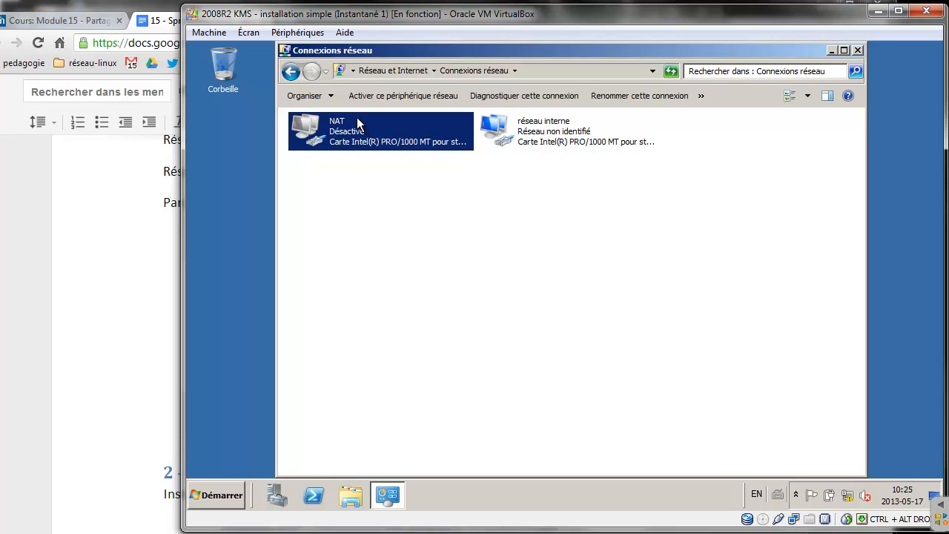
right_click(514, 132)
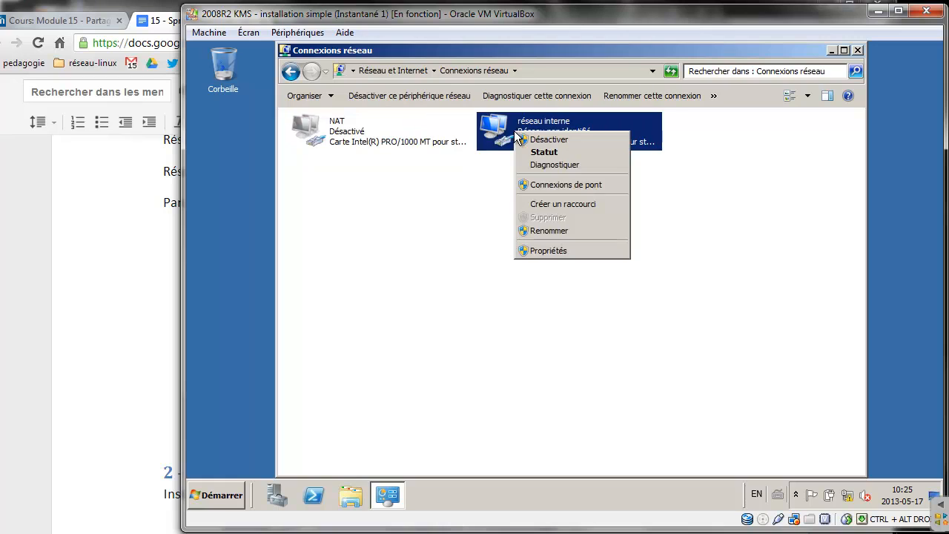
Turn off IPv6 on the 'réseau interne' adapter and open its IPv4 settings
click(543, 250)
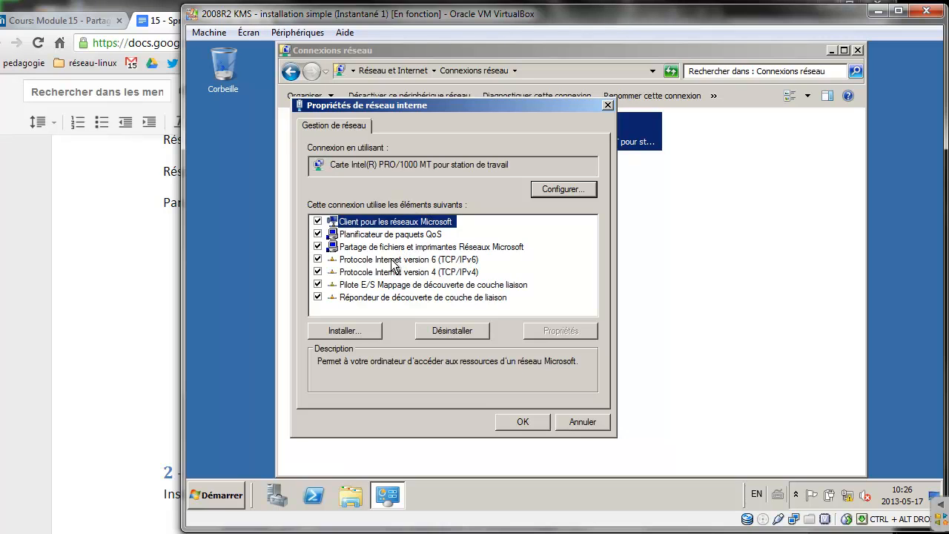
click(317, 259)
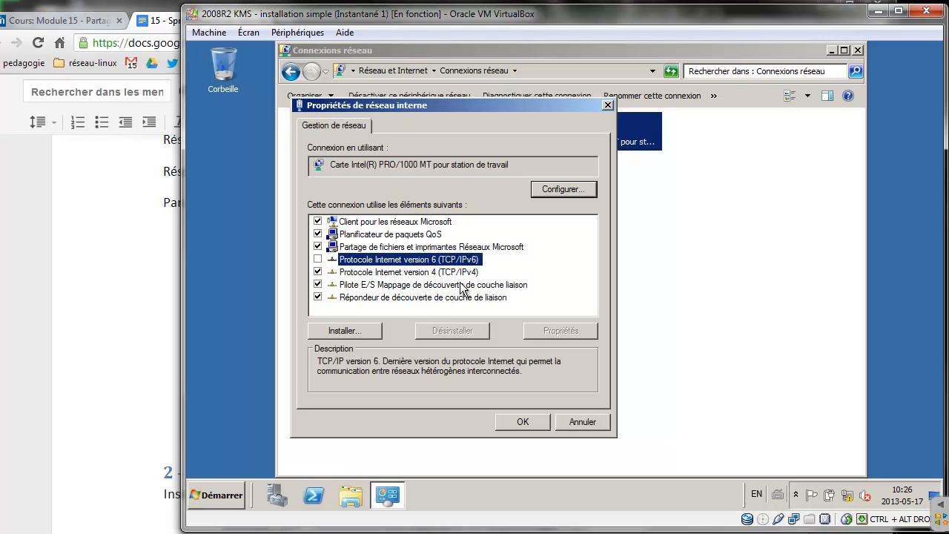
click(412, 275)
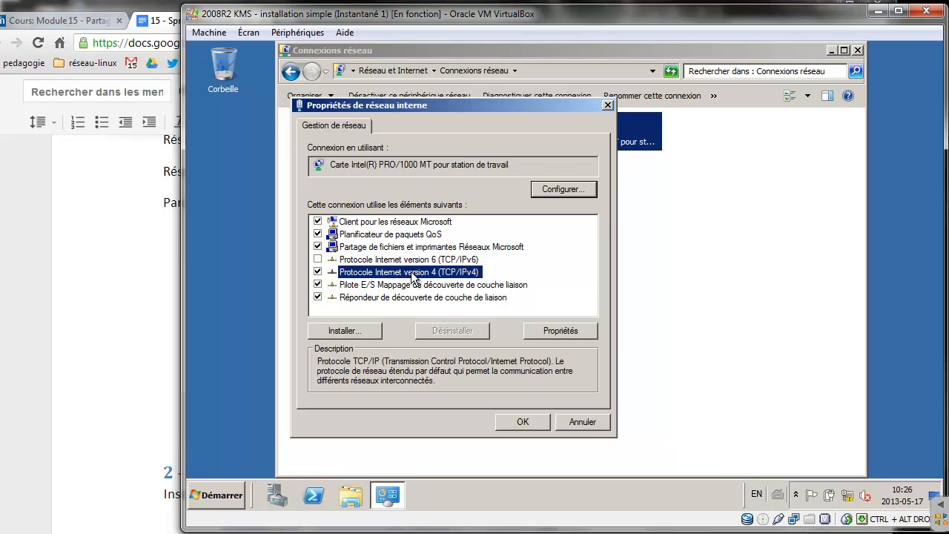
click(571, 332)
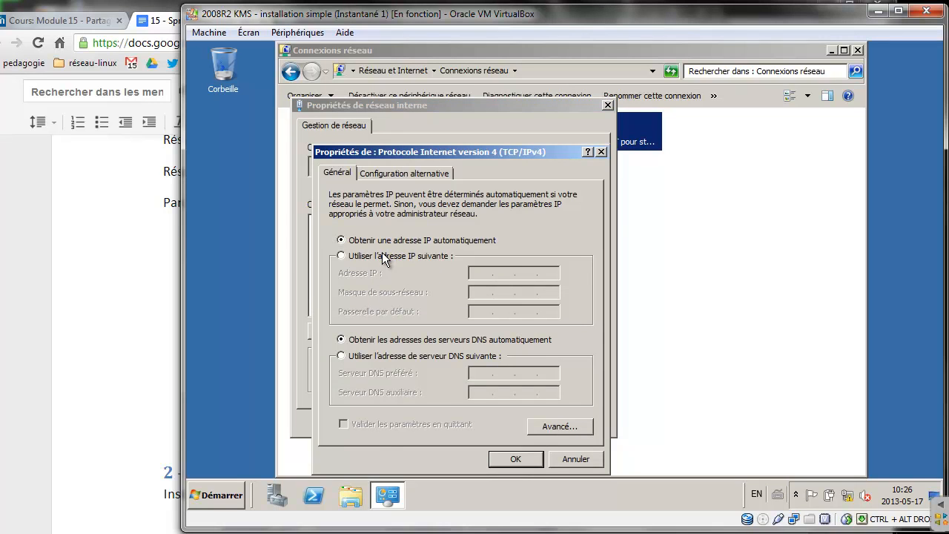
Assign static IPv4 172.20.0.1, mask 255.255.254.0 and DNS 172.20.0.1, then confirm
click(389, 256)
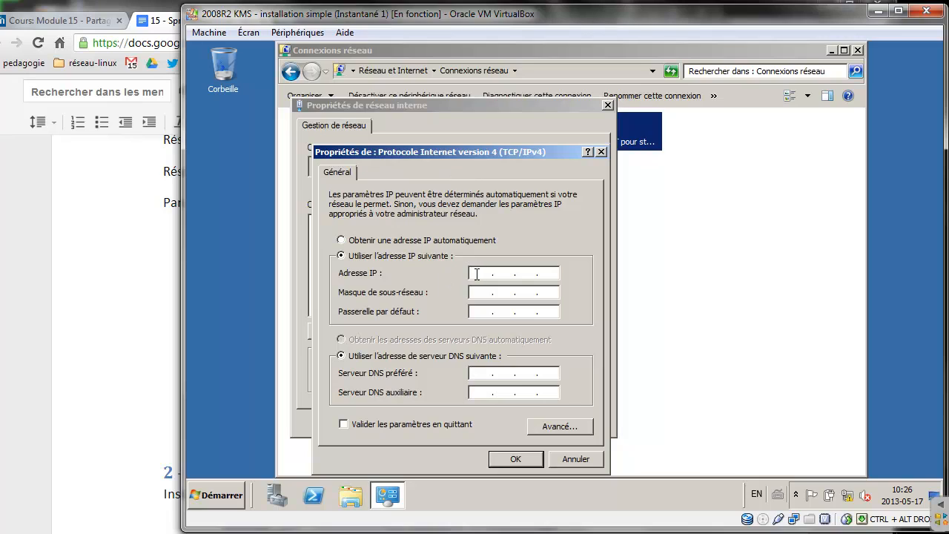
click(477, 274)
text(172)
text(20)
text(0.1)
key(Tab)
key(Right)
key(Right)
text(254)
click(483, 313)
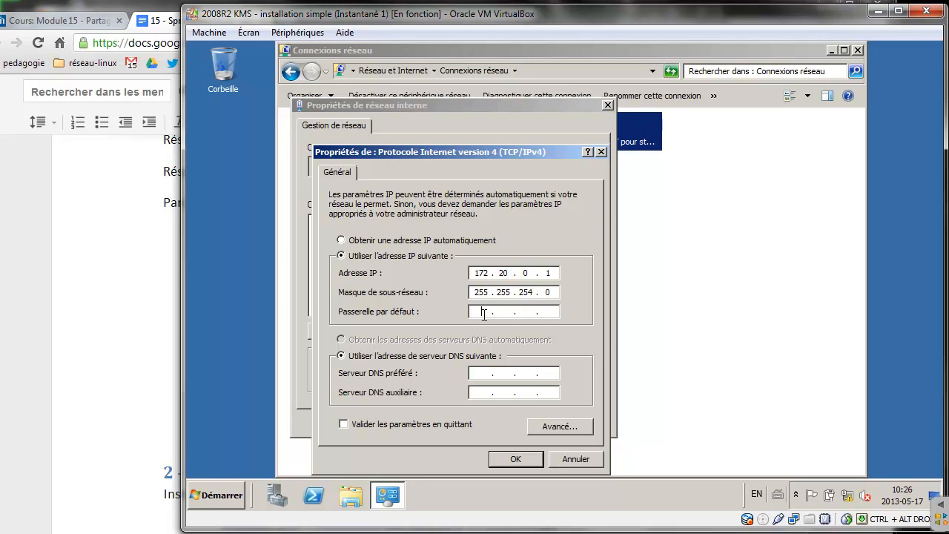
click(475, 370)
text(172 . 20 . 0 . 1)
click(527, 457)
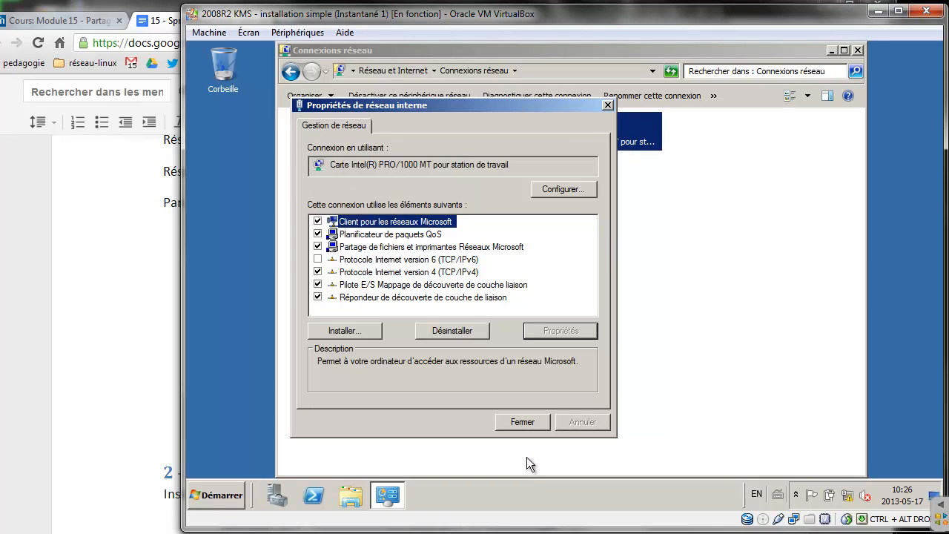
click(530, 415)
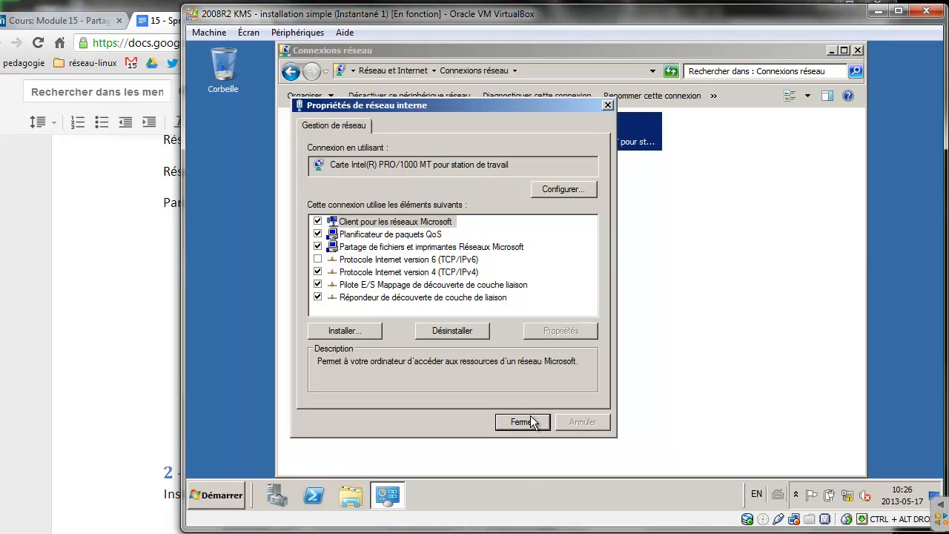
Change the computer name to srv1 in System Properties
click(207, 492)
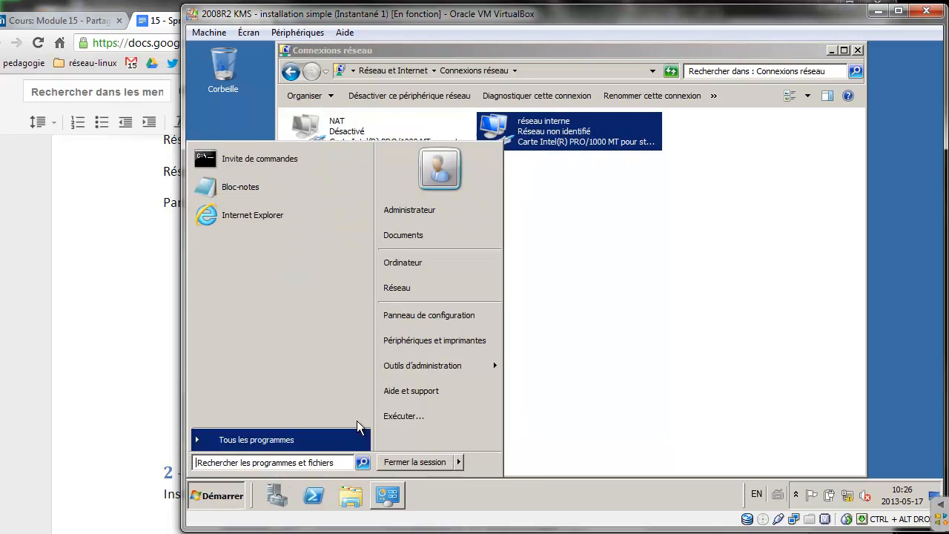
right_click(407, 268)
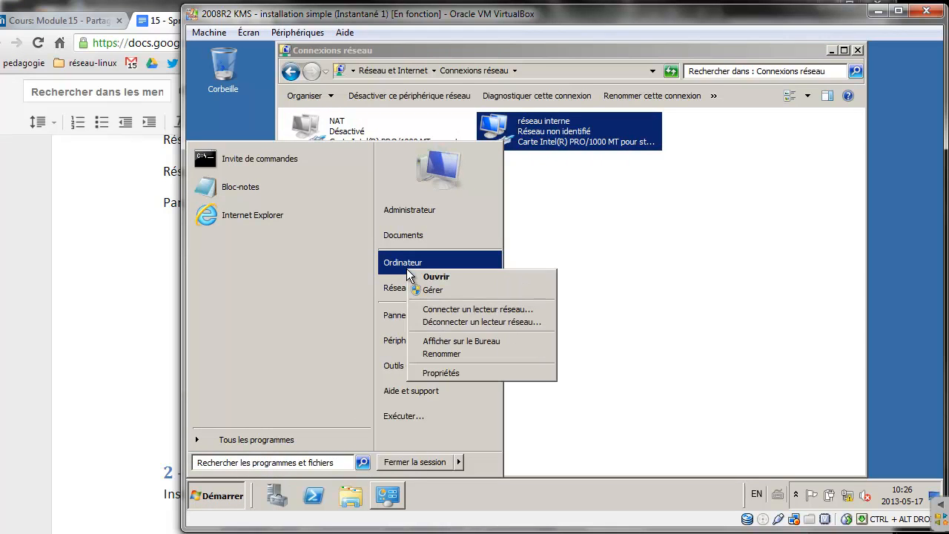
click(462, 372)
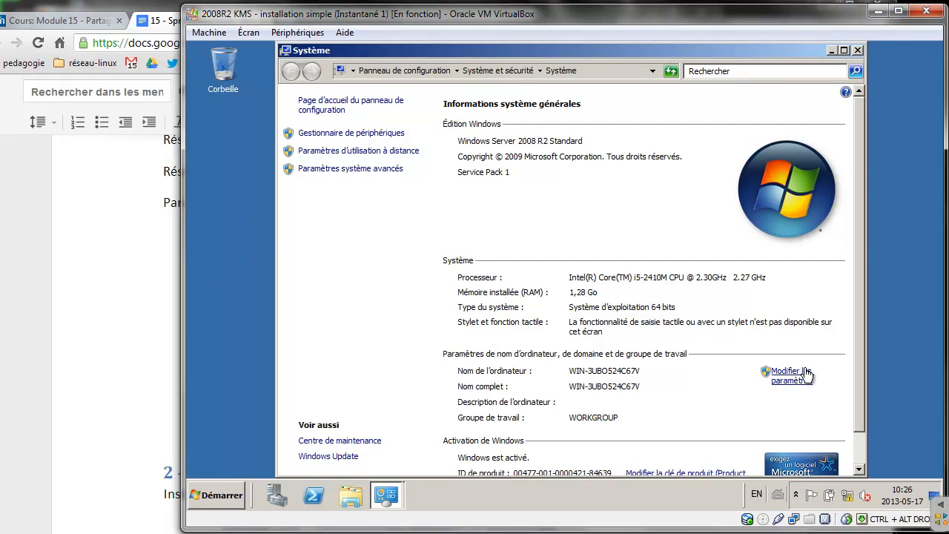
click(799, 375)
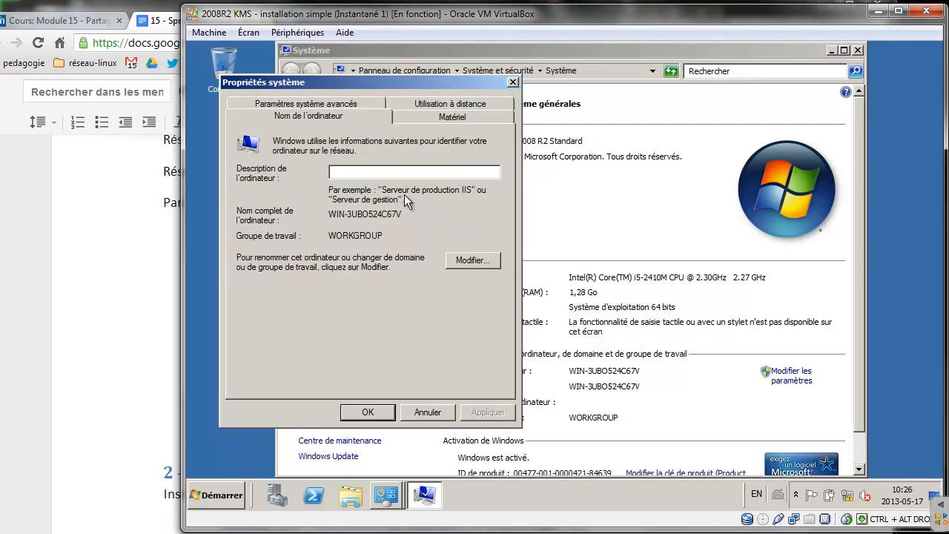
click(461, 261)
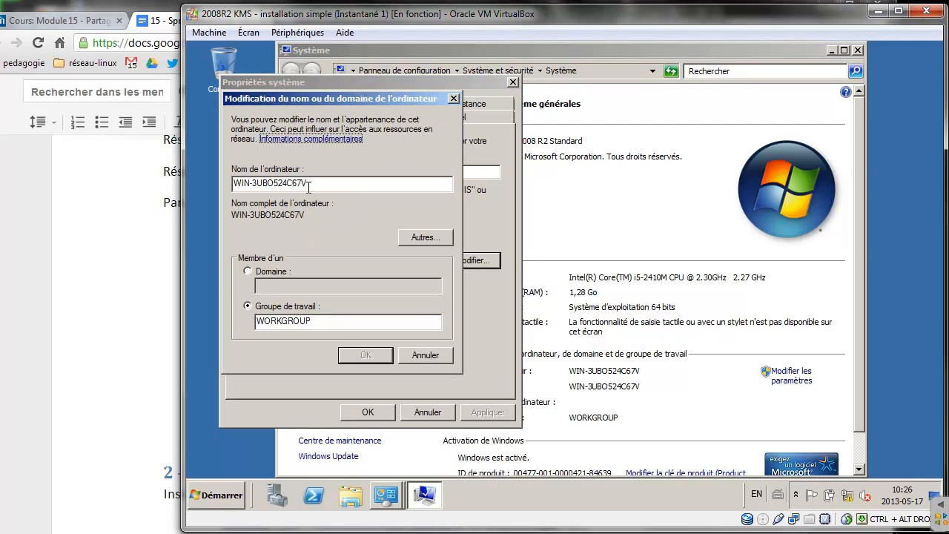
drag(308, 184, 158, 174)
text(s)
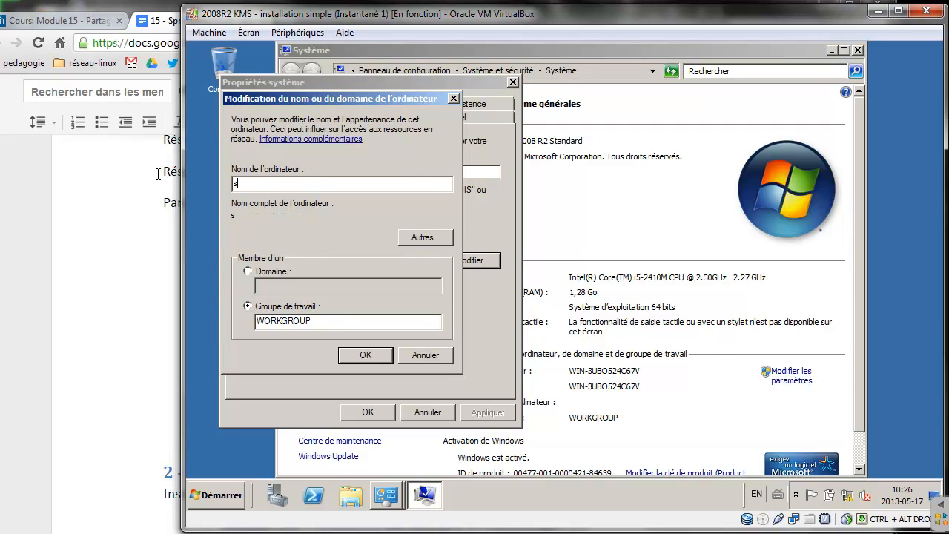
text(rv1)
click(359, 354)
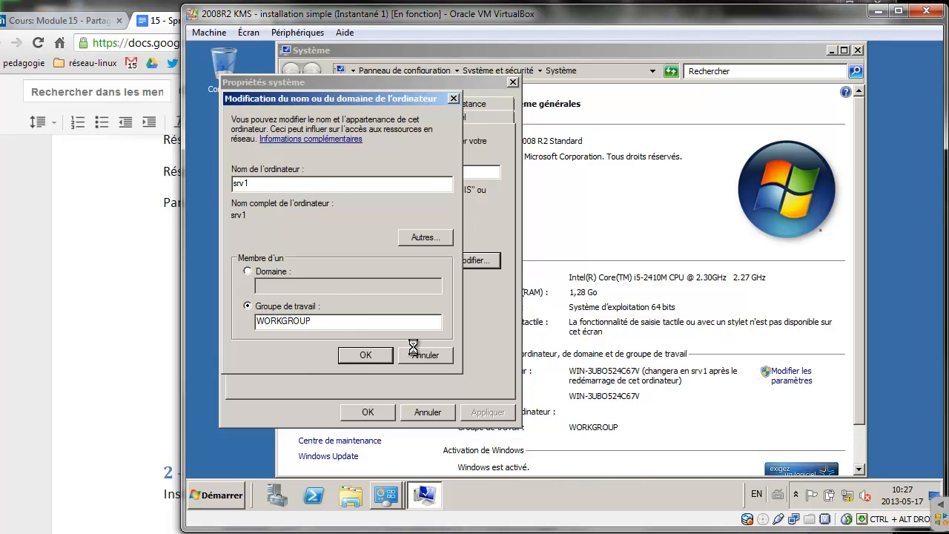
Accept the restart notice, close System Properties and restart the server now
click(645, 290)
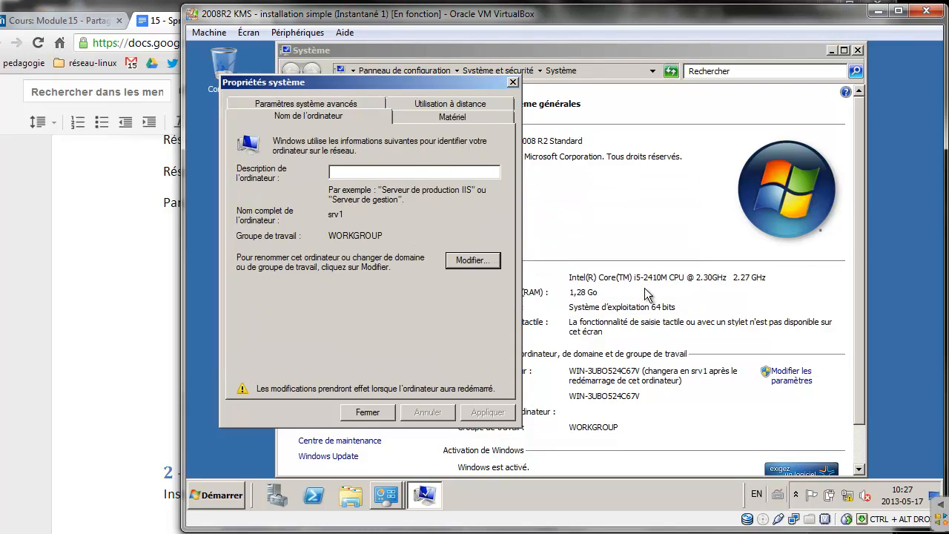
click(378, 412)
click(506, 288)
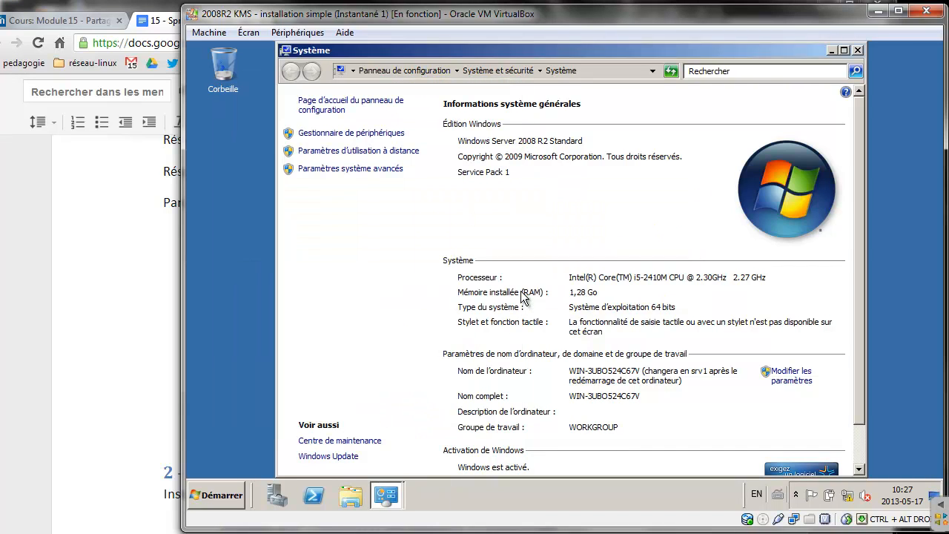
click(169, 271)
scroll(353, 307, down, 2)
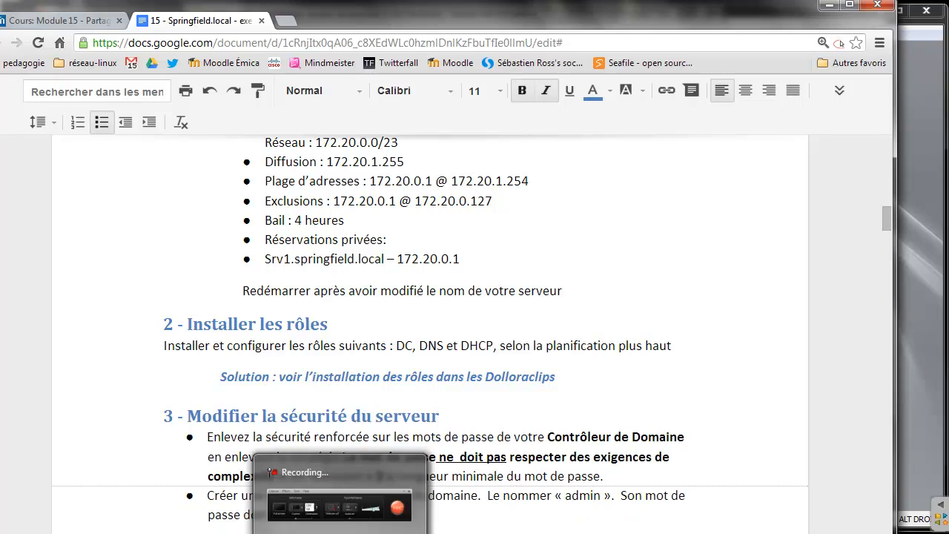
click(339, 533)
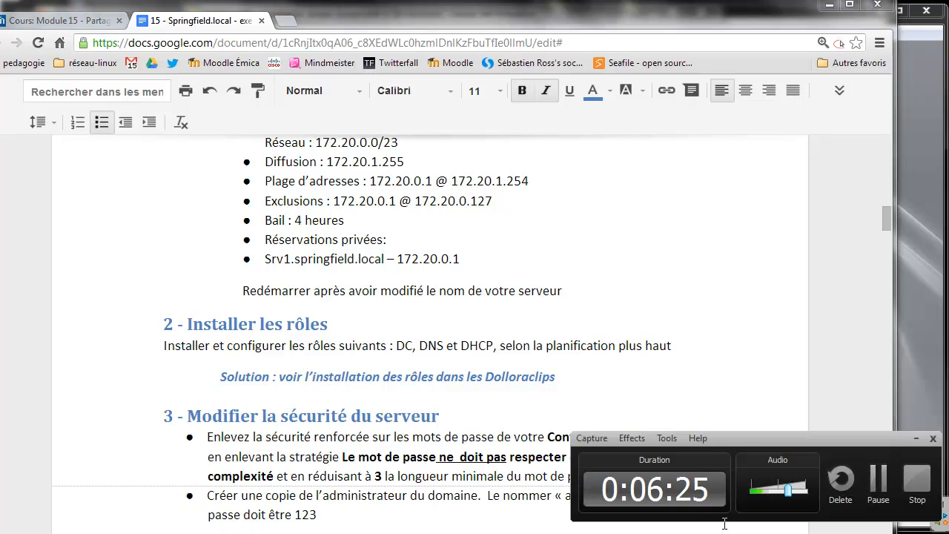
click(878, 482)
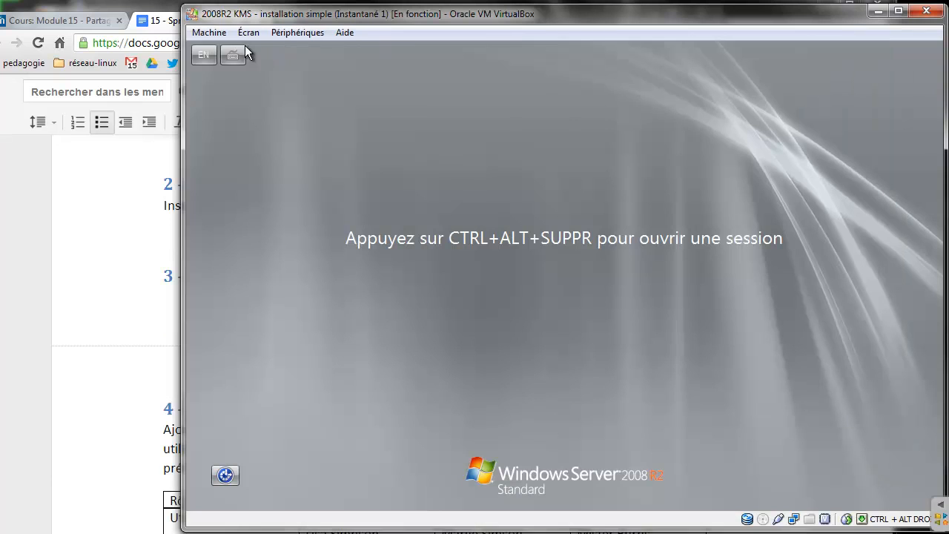
click(208, 32)
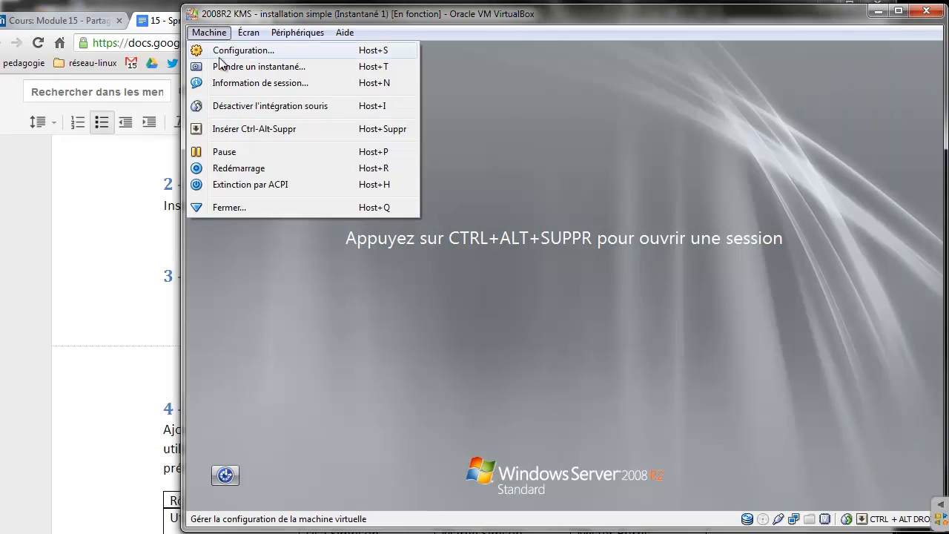
Sign in as Administrateur with the account password and close Initial Configuration Tasks
click(264, 131)
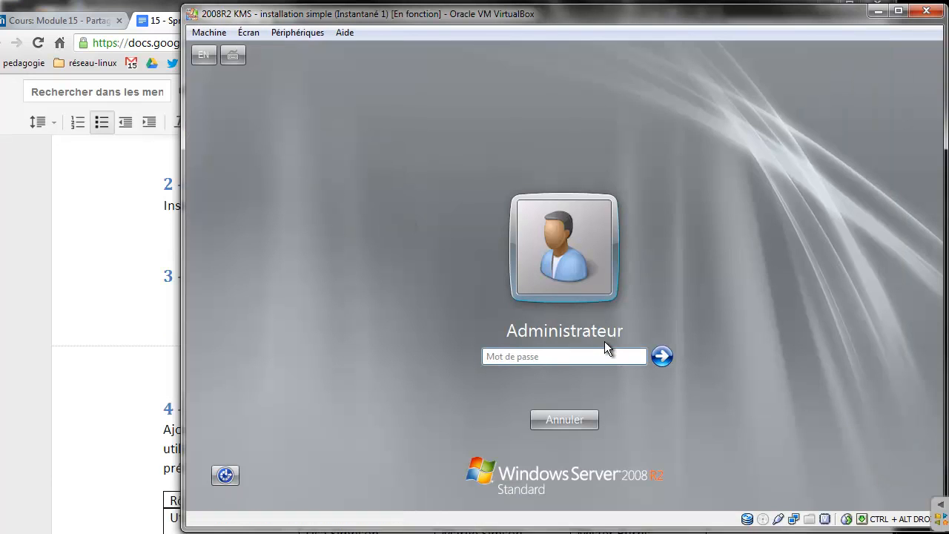
text(••••••••)
key(Return)
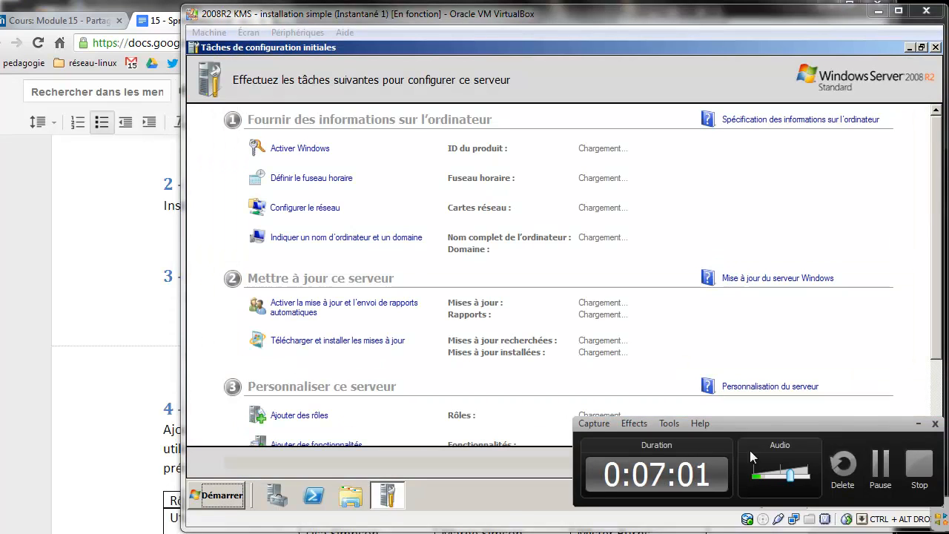
click(935, 46)
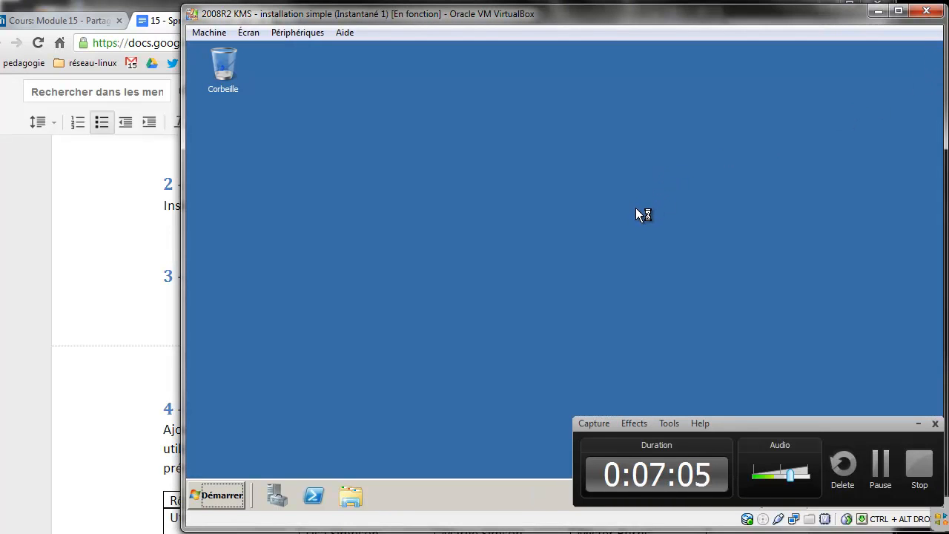
Launch Server Manager maximized, start Add Roles from the Roles page, and pass the intro page
click(275, 495)
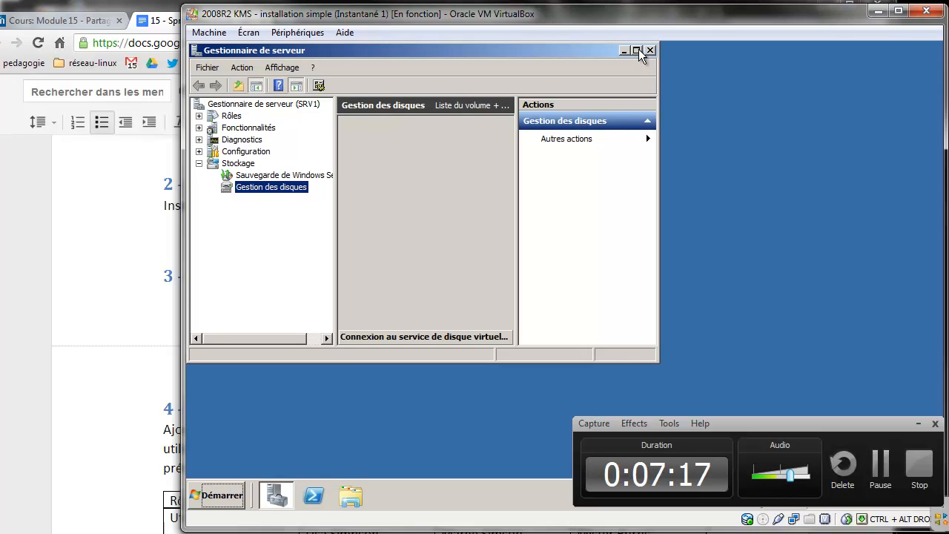
click(636, 49)
click(229, 114)
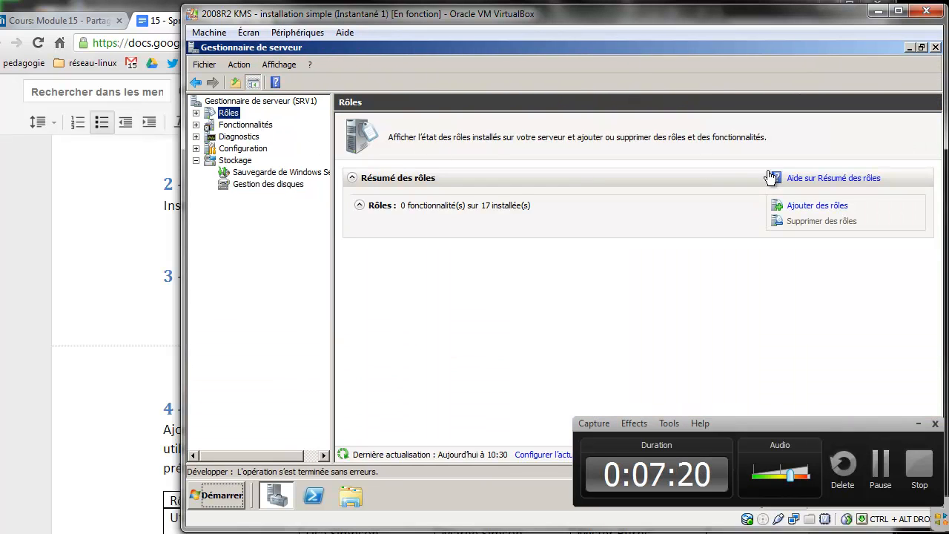
click(818, 206)
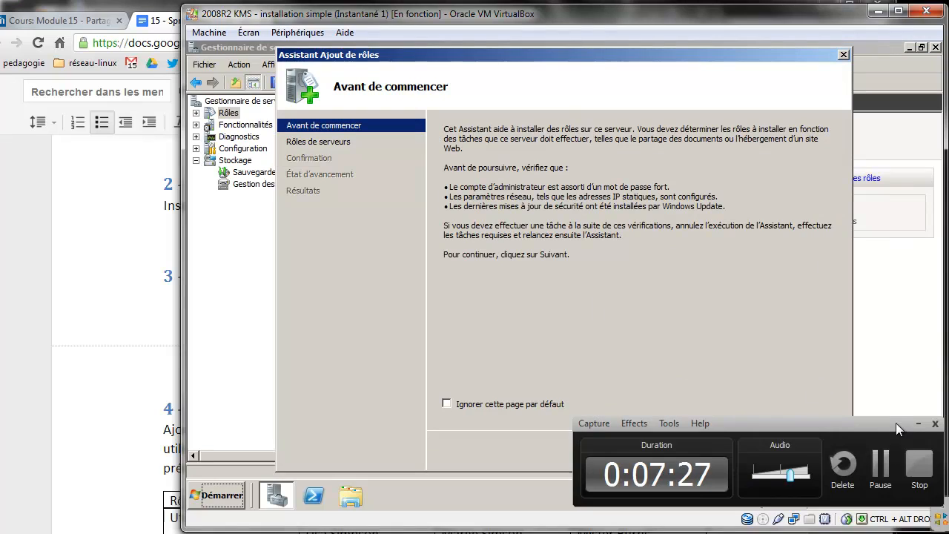
click(917, 423)
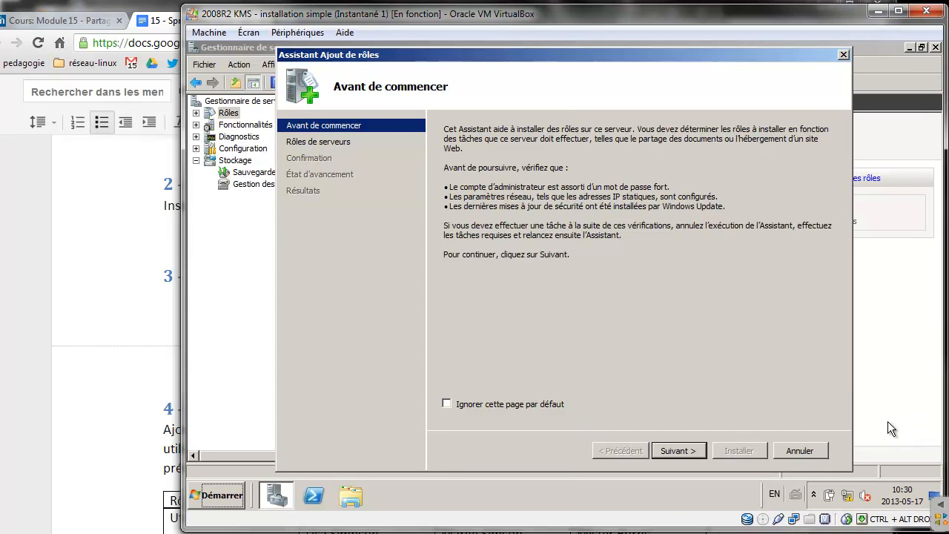
click(683, 450)
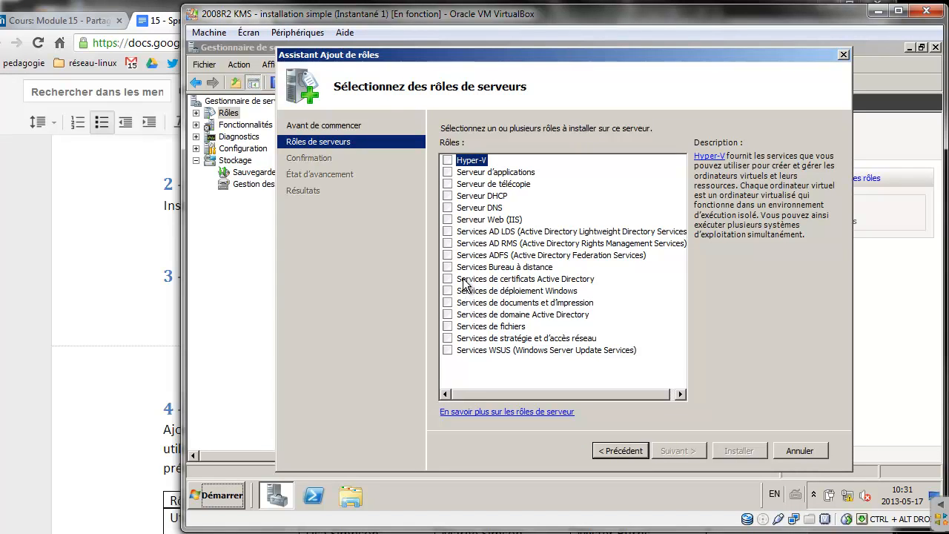
Install the Active Directory Domain Services role along with its required .NET Framework 3.5.1 features
click(448, 314)
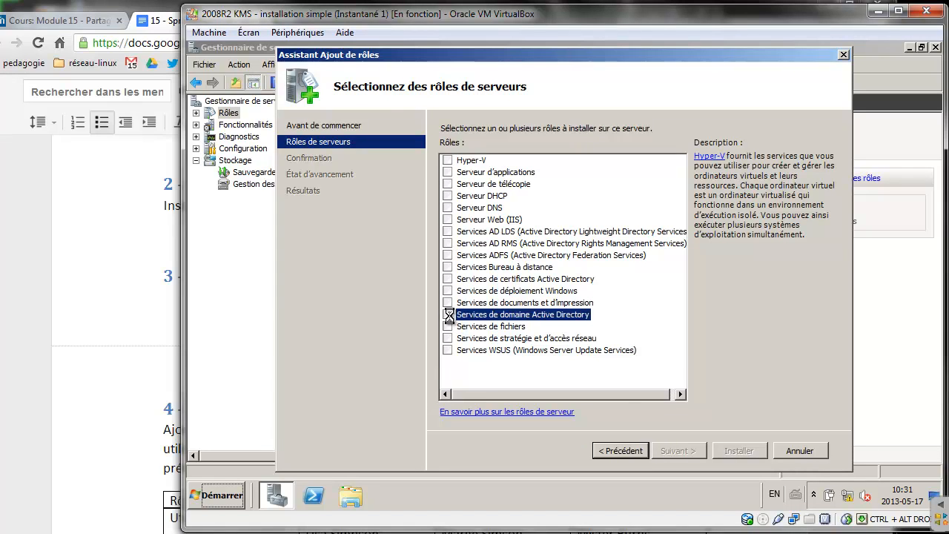
click(671, 332)
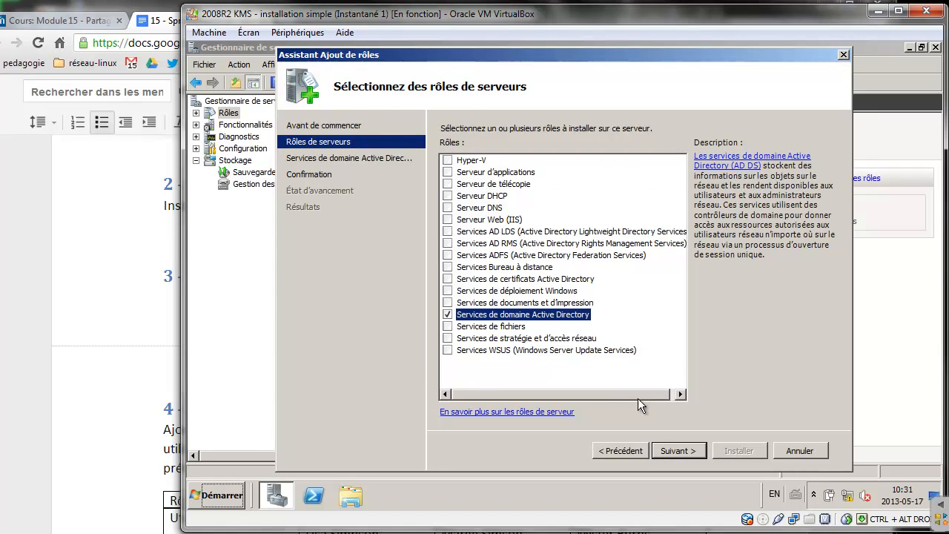
click(676, 451)
click(675, 451)
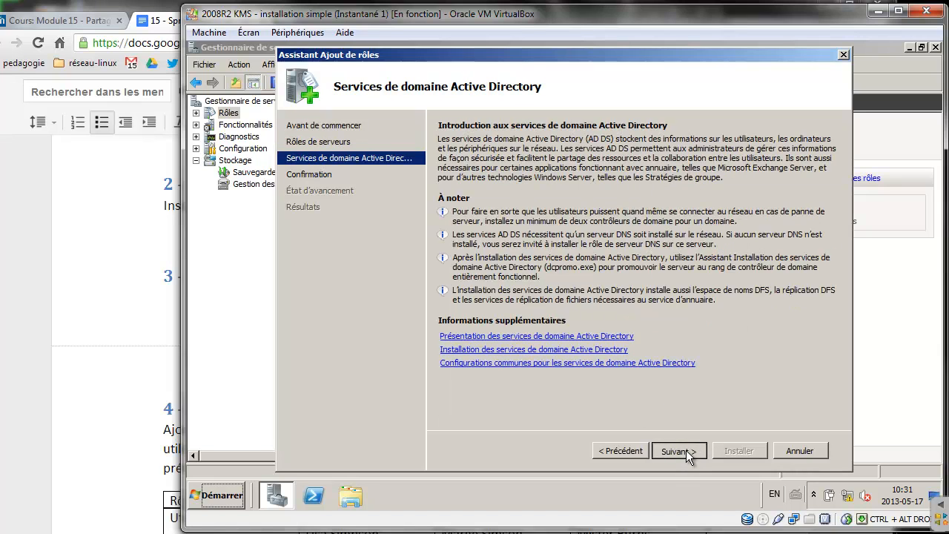
click(737, 450)
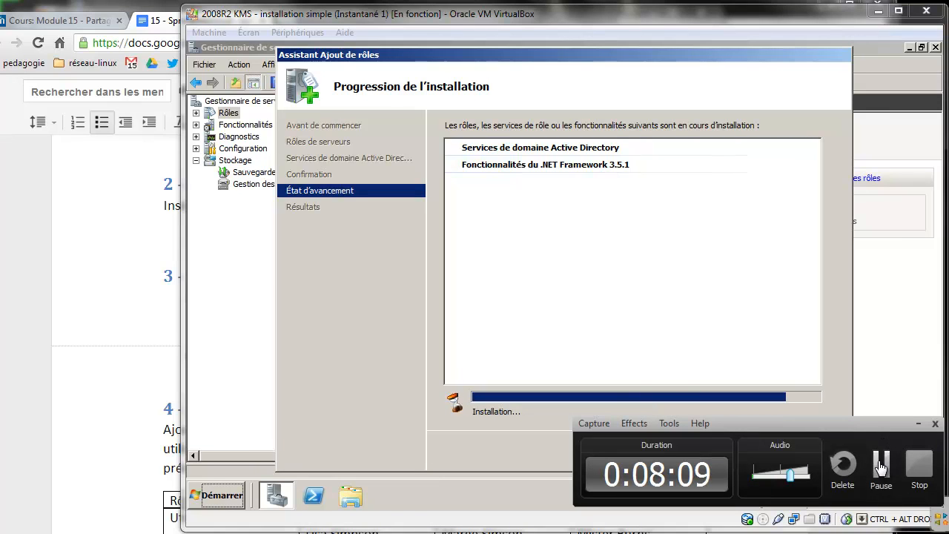
click(880, 463)
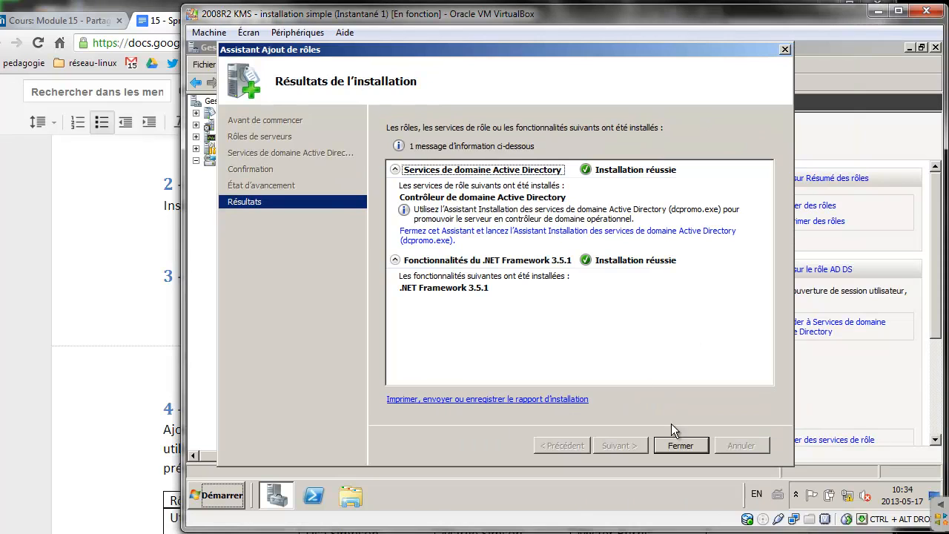
click(678, 446)
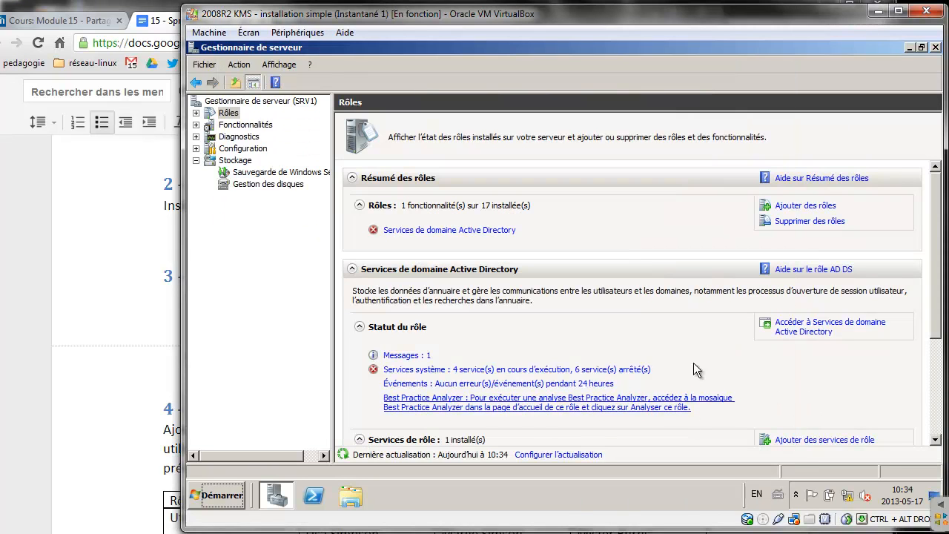
Run dcpromo to launch the Active Directory Domain Services installation wizard
click(218, 495)
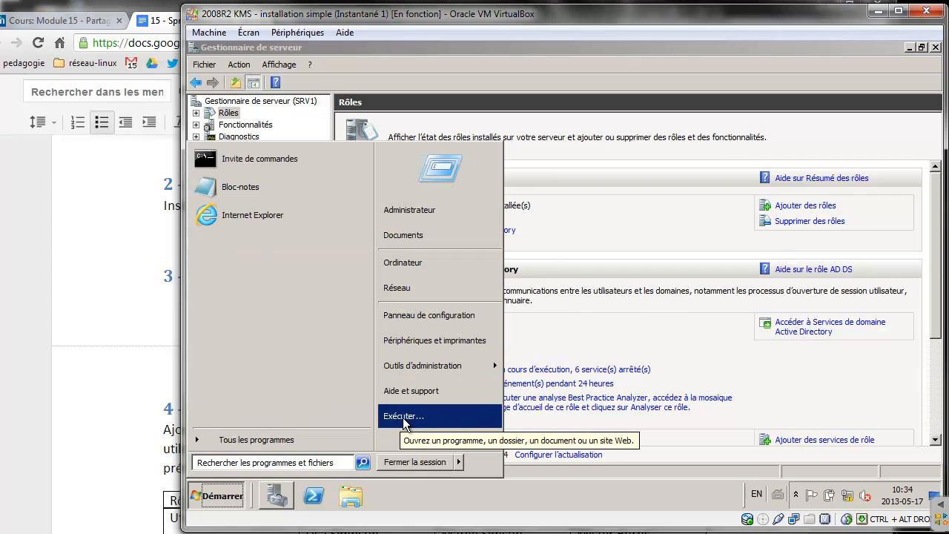
click(403, 417)
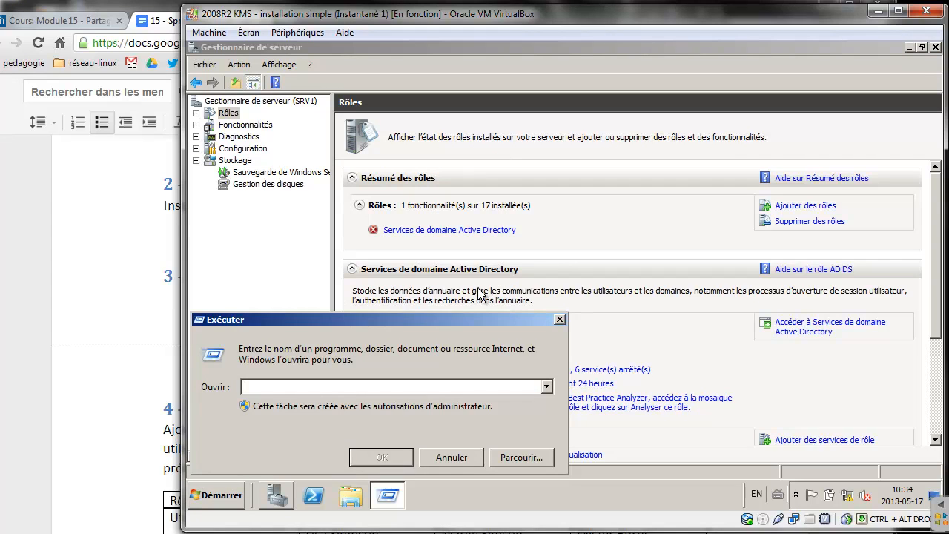
text(dcpromo)
click(386, 457)
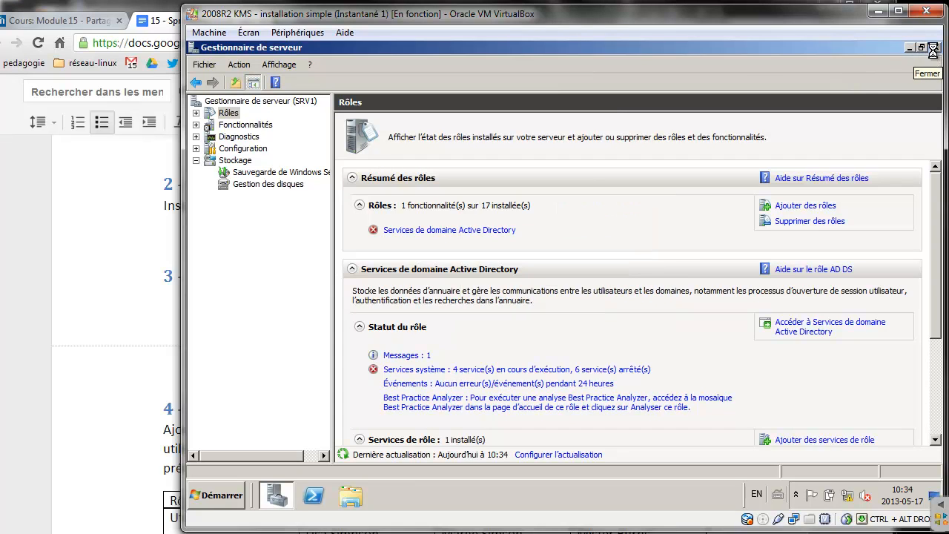
click(909, 48)
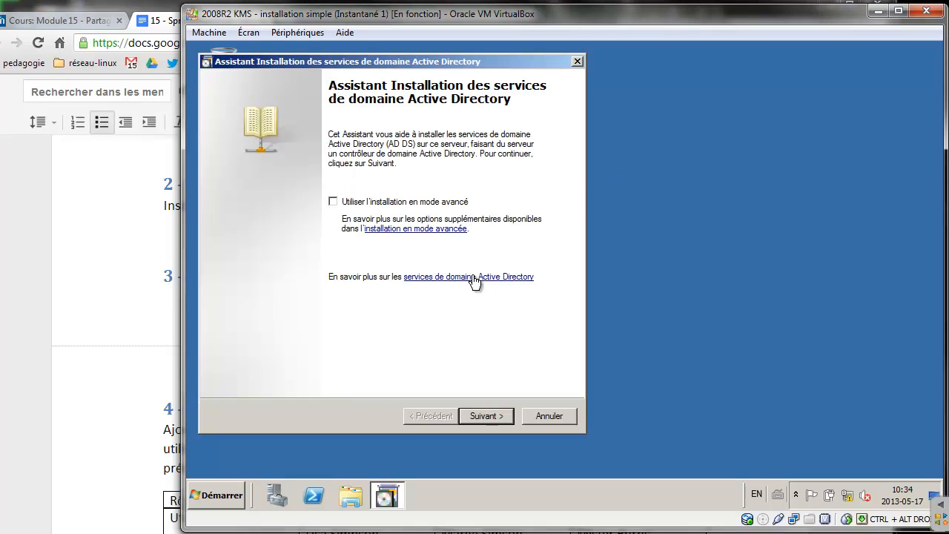
Choose to create a domain in a new forest with root domain springfield.local
click(492, 418)
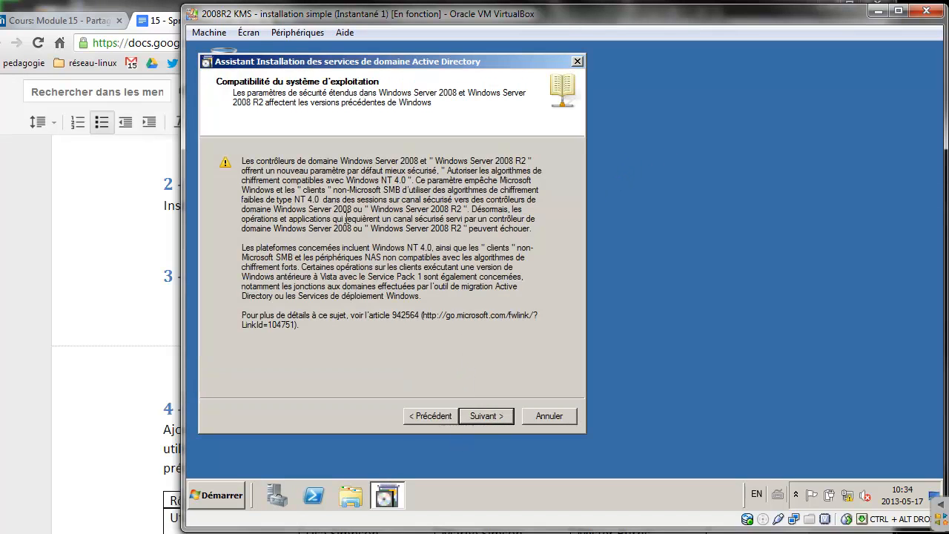
click(487, 417)
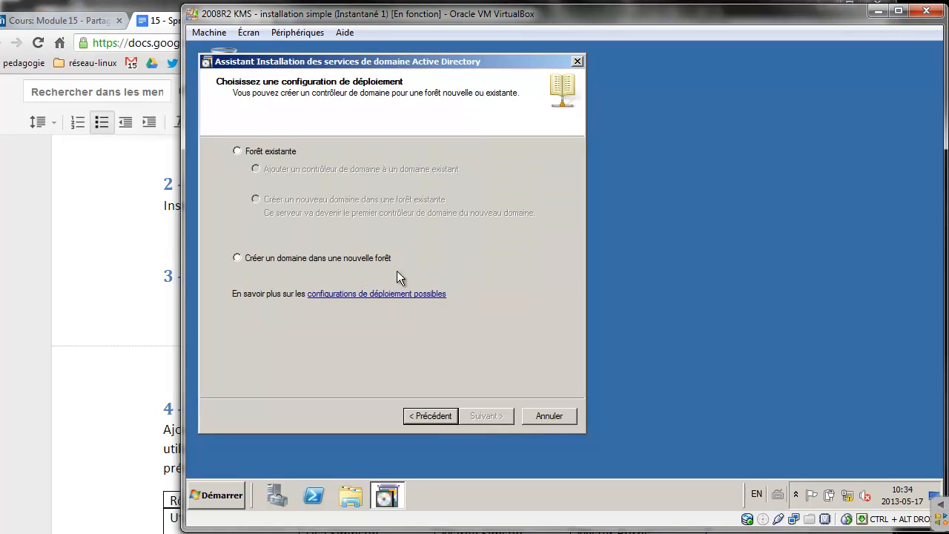
click(241, 259)
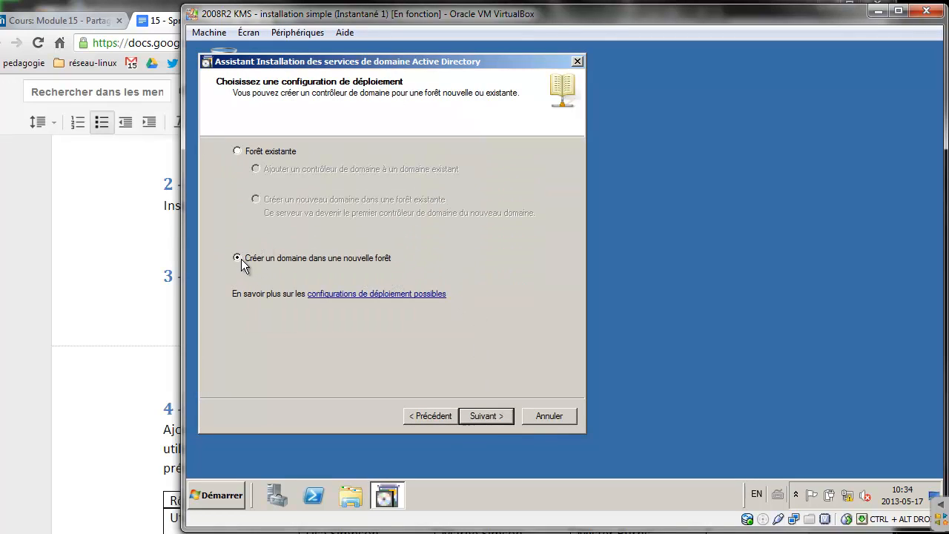
click(487, 416)
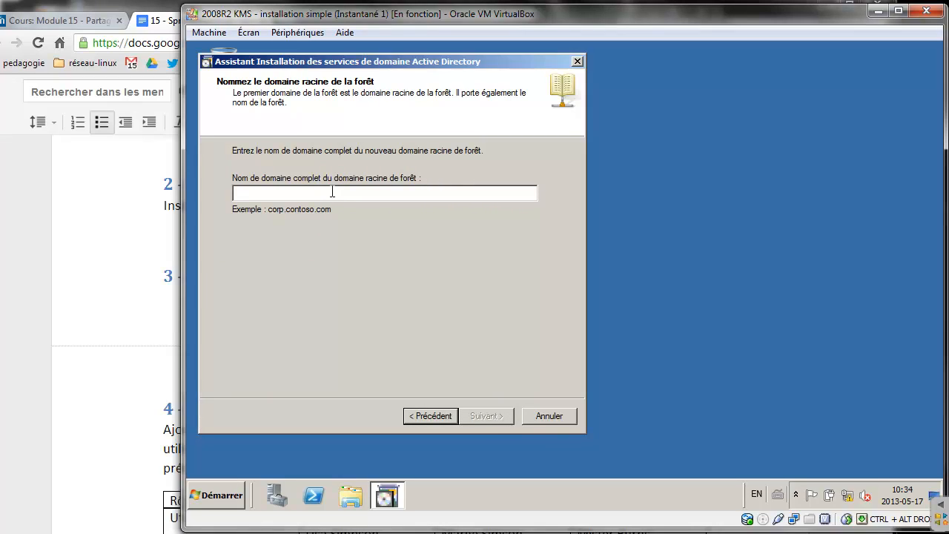
text(spring)
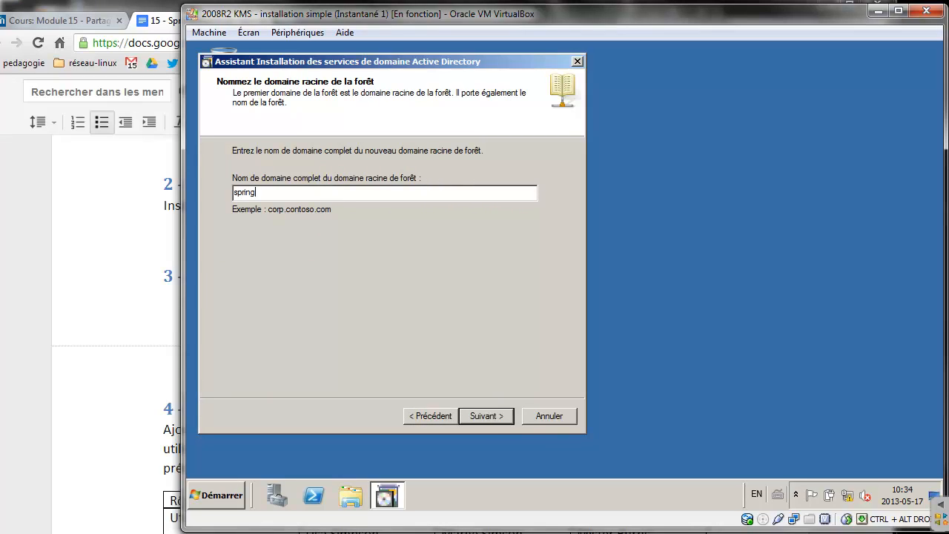
text(field.local)
drag(291, 192, 212, 189)
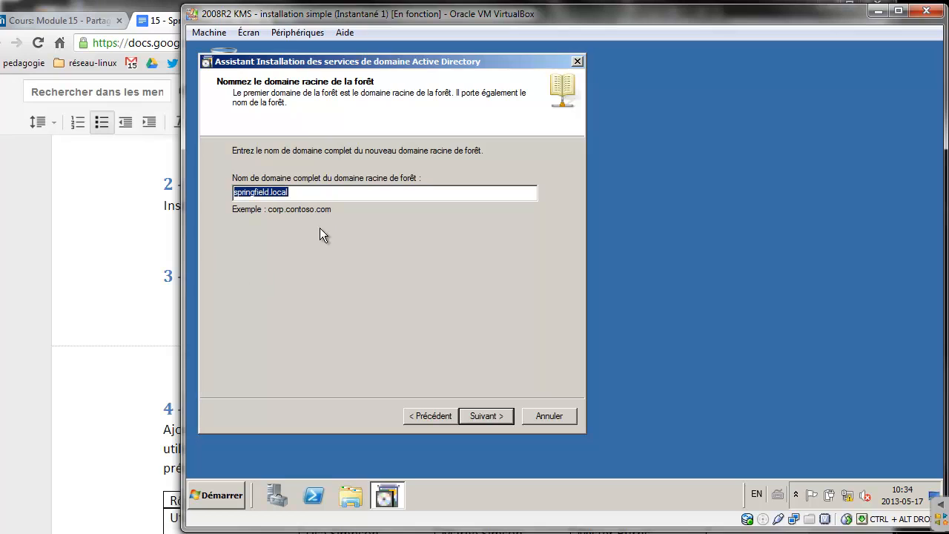
click(491, 413)
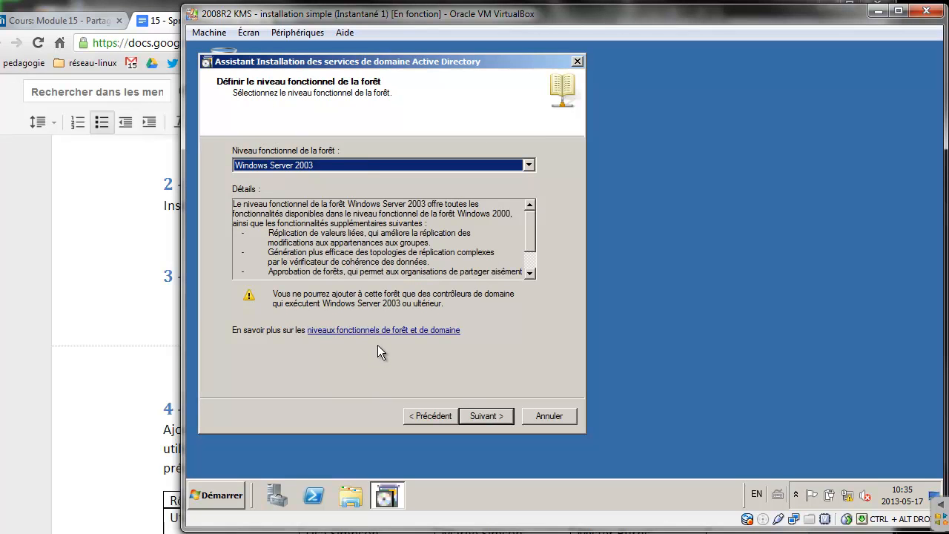
Keep Windows Server 2003 as the forest and domain functional levels, after briefly trying 2008 R2
click(485, 415)
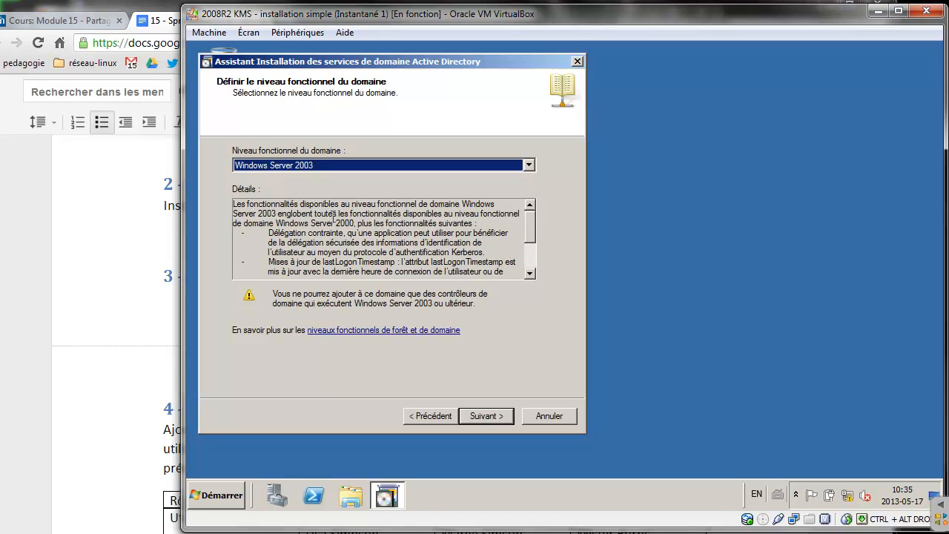
click(324, 165)
click(324, 197)
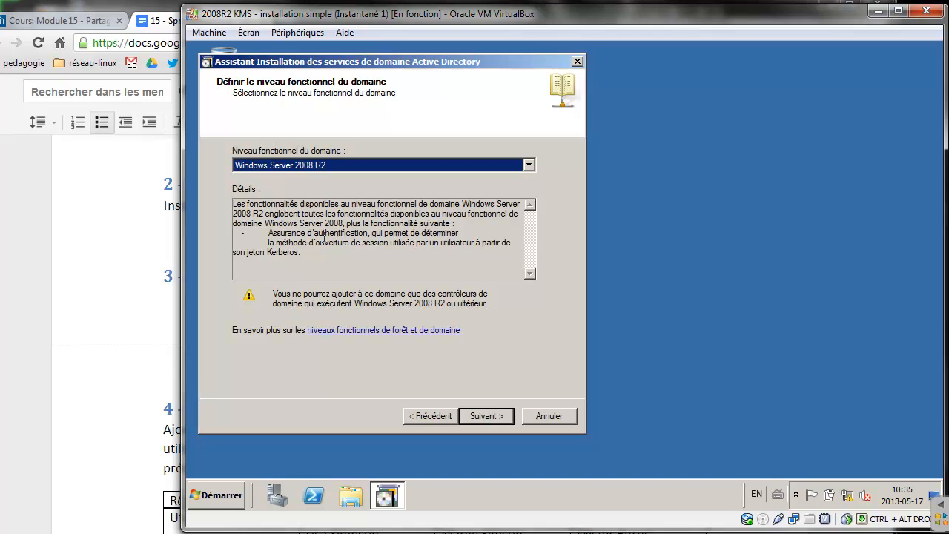
click(338, 169)
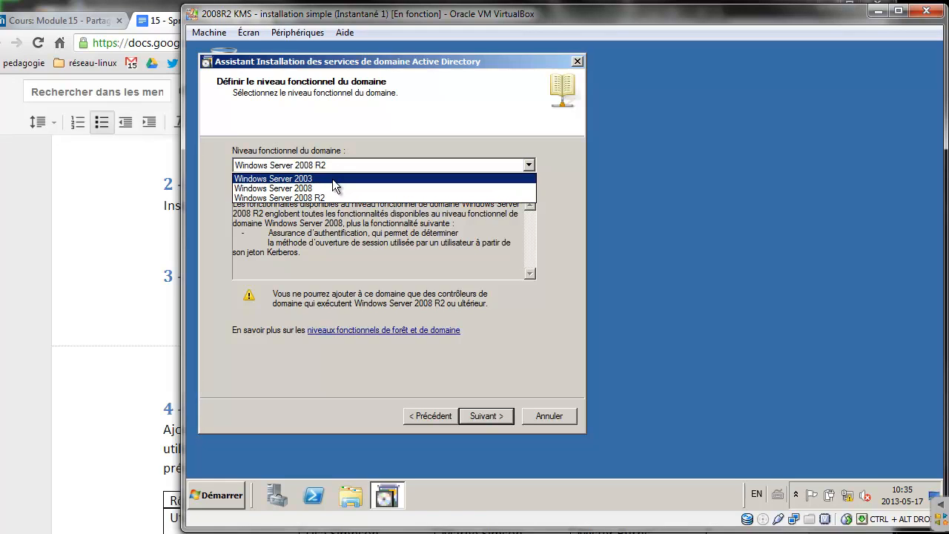
click(332, 179)
click(495, 415)
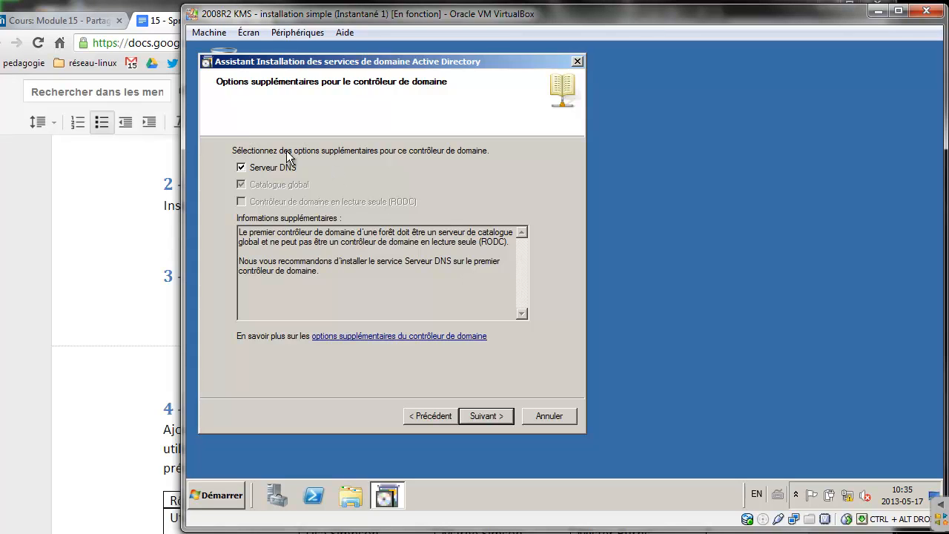
Accept the DNS delegation warning and keep the default database, log and SYSVOL folder paths
click(493, 416)
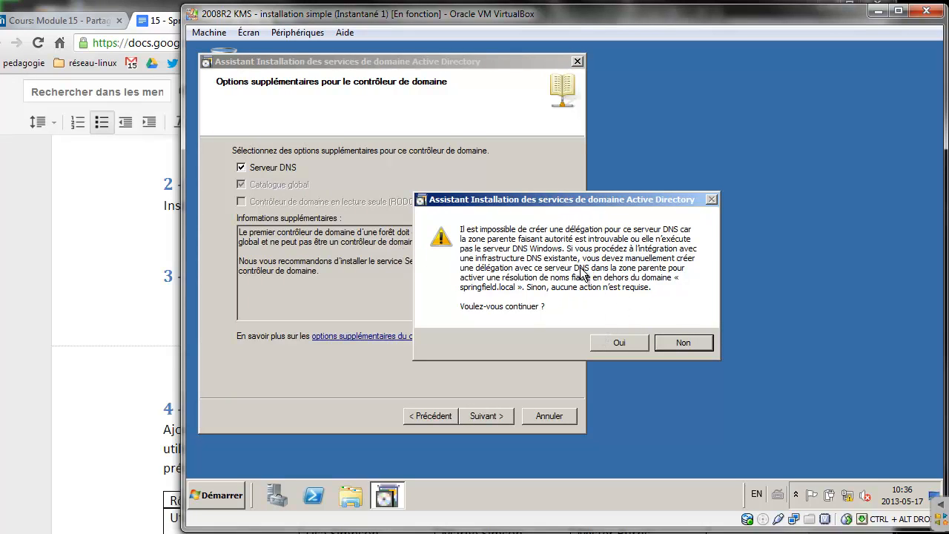
click(626, 345)
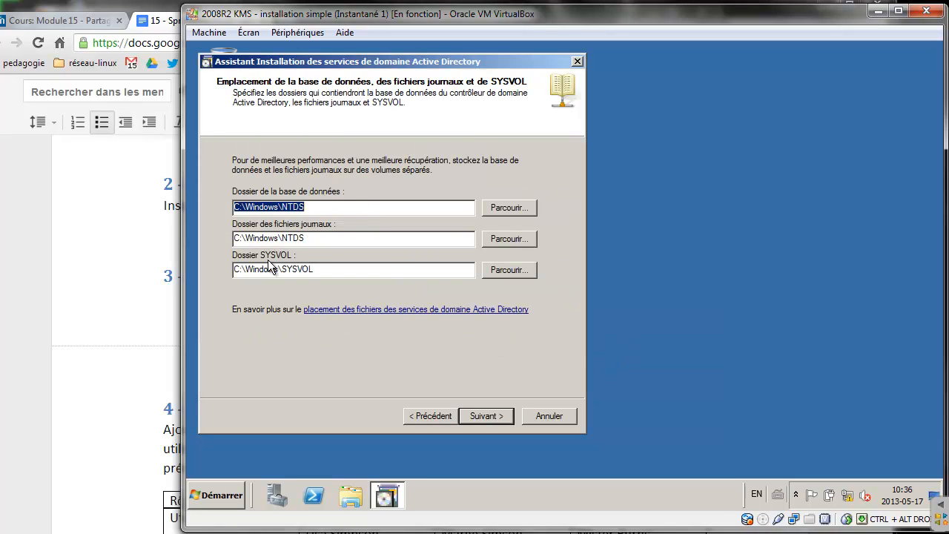
click(322, 237)
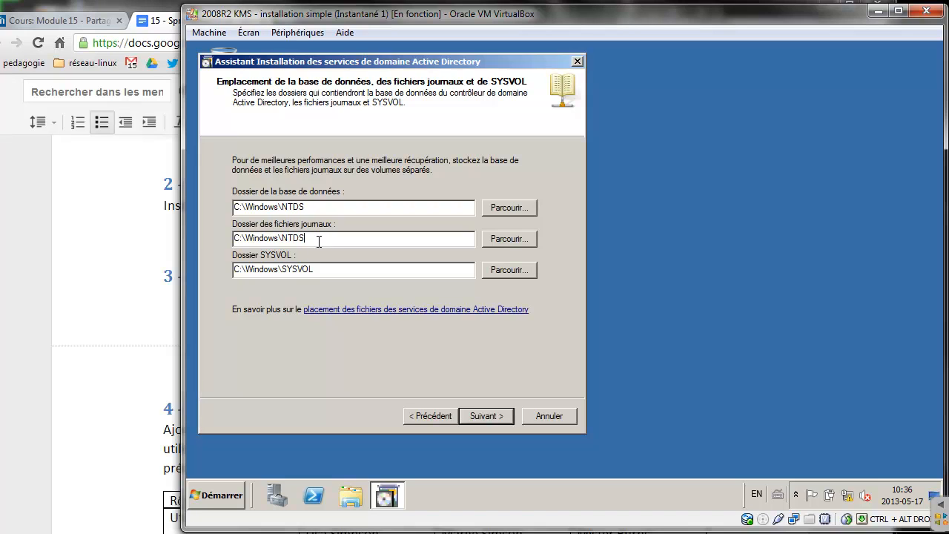
click(486, 417)
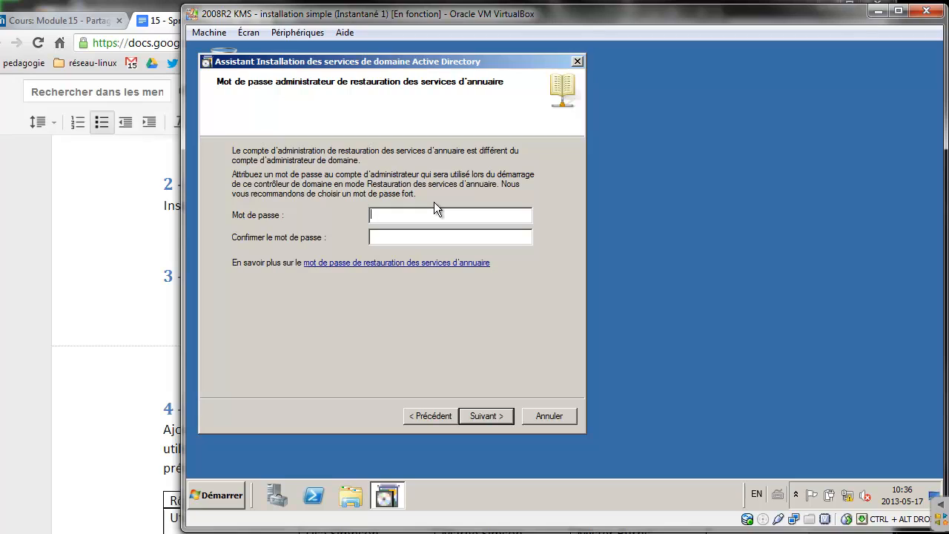
Enter and confirm the Directory Services Restore Mode password to reach the summary page
text(Passwordpassw)
click(495, 422)
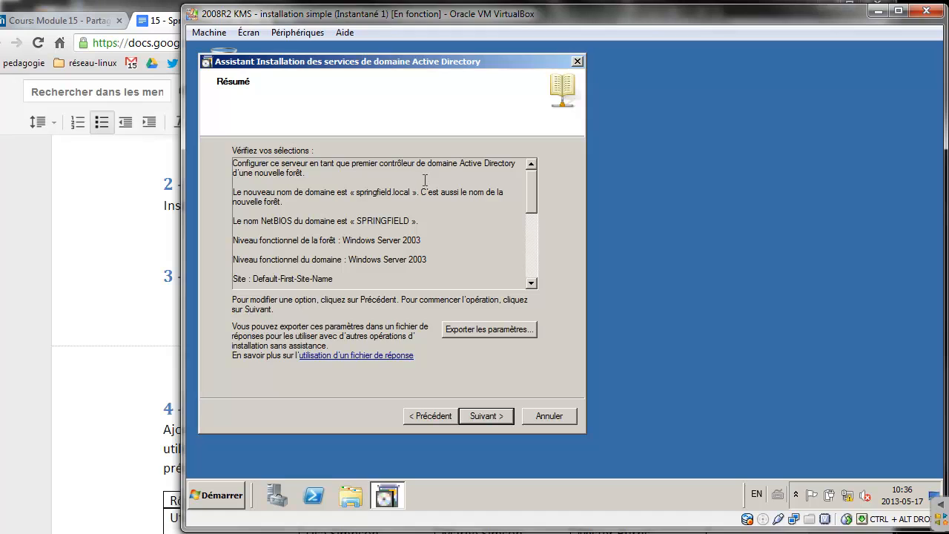
Cancel the answer-file export, then install Active Directory with automatic restart on completion
click(475, 328)
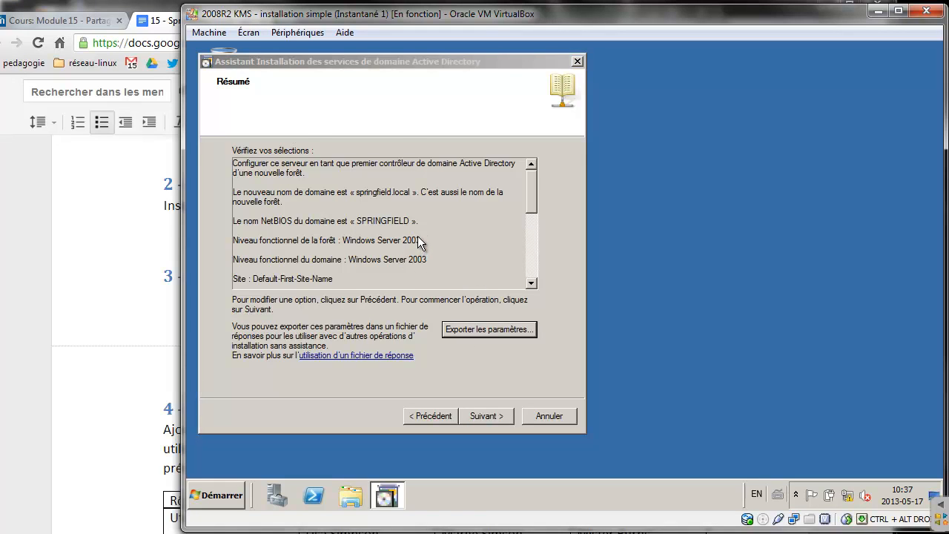
click(614, 405)
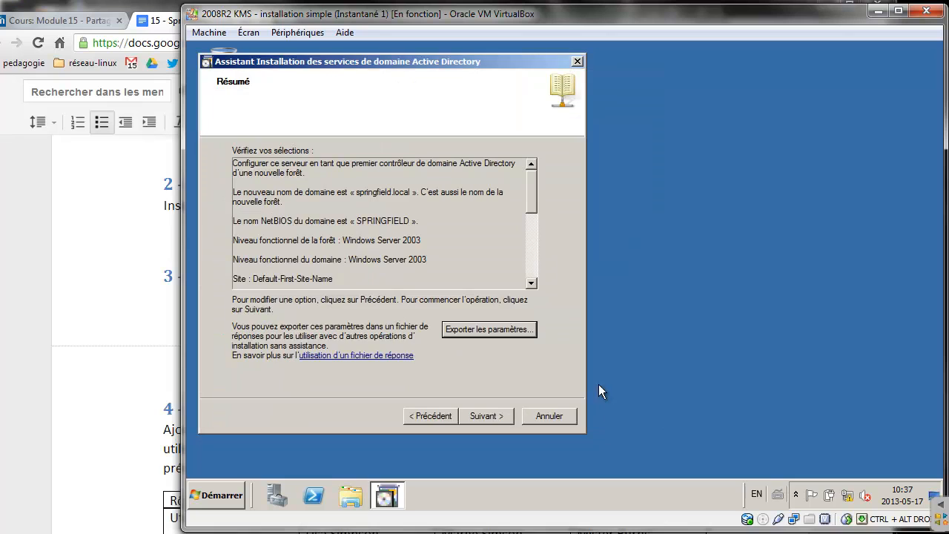
click(495, 416)
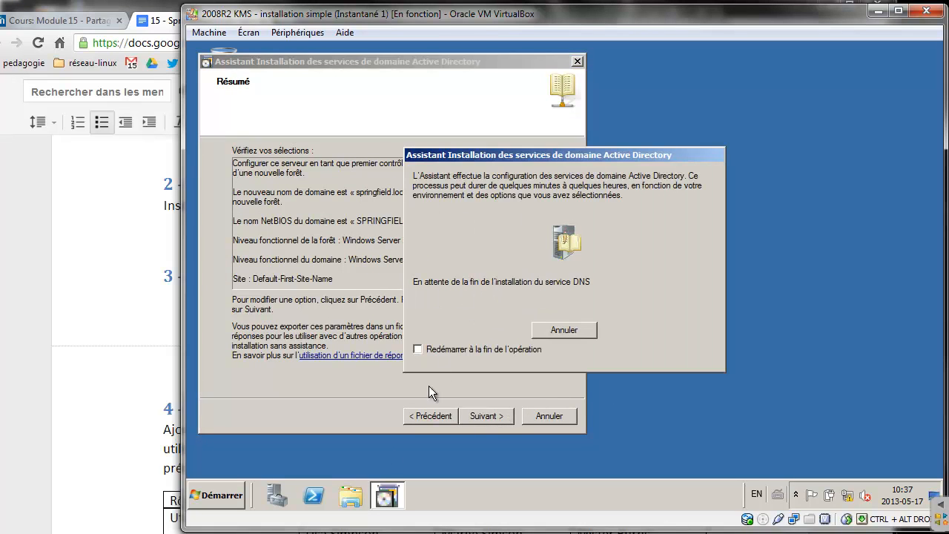
click(326, 532)
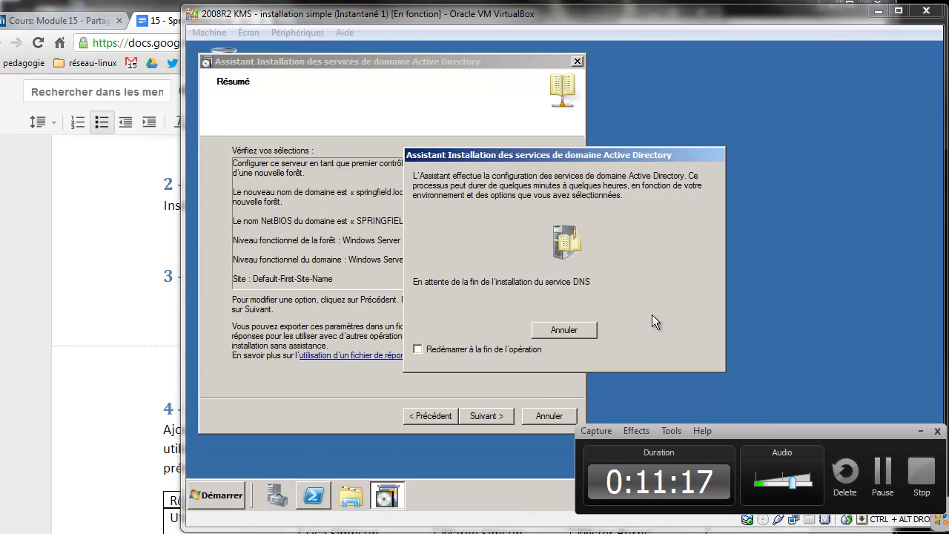
click(884, 478)
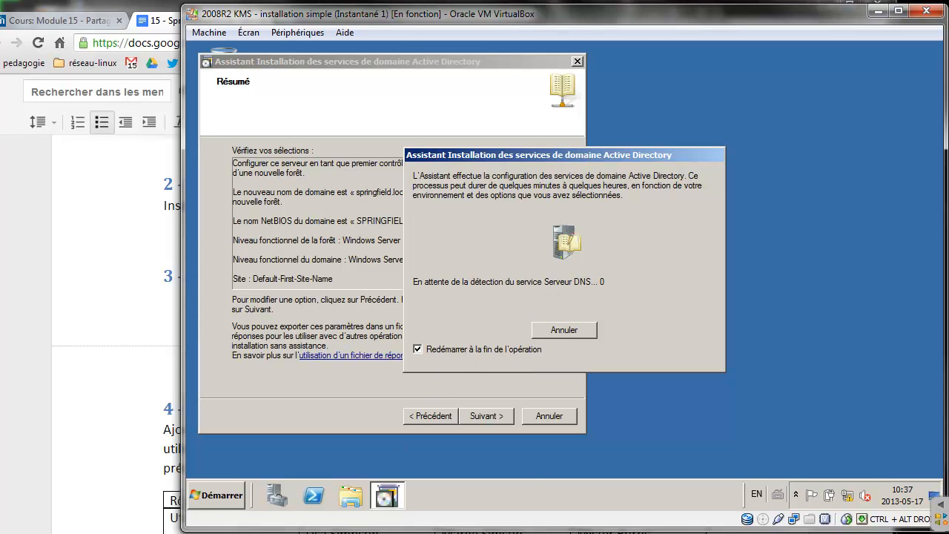
mouse_move(386, 500)
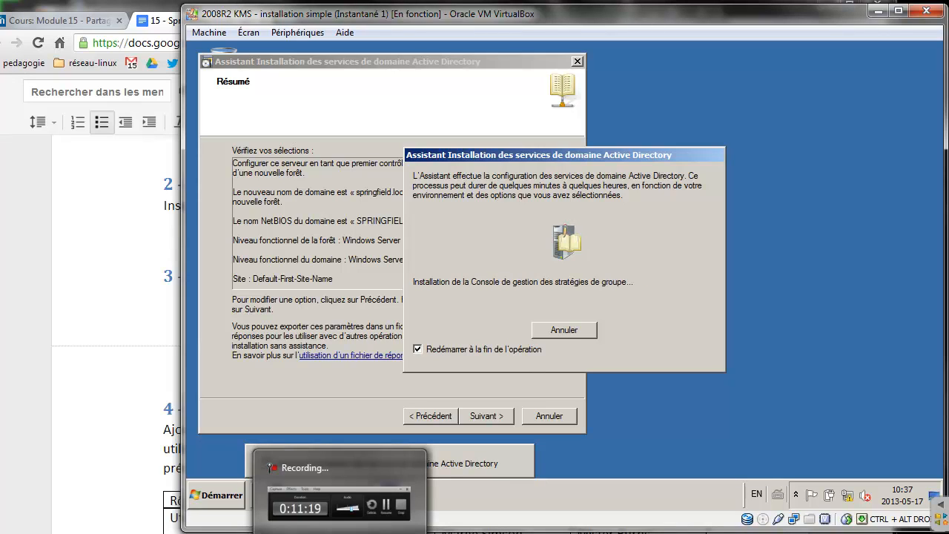
click(340, 532)
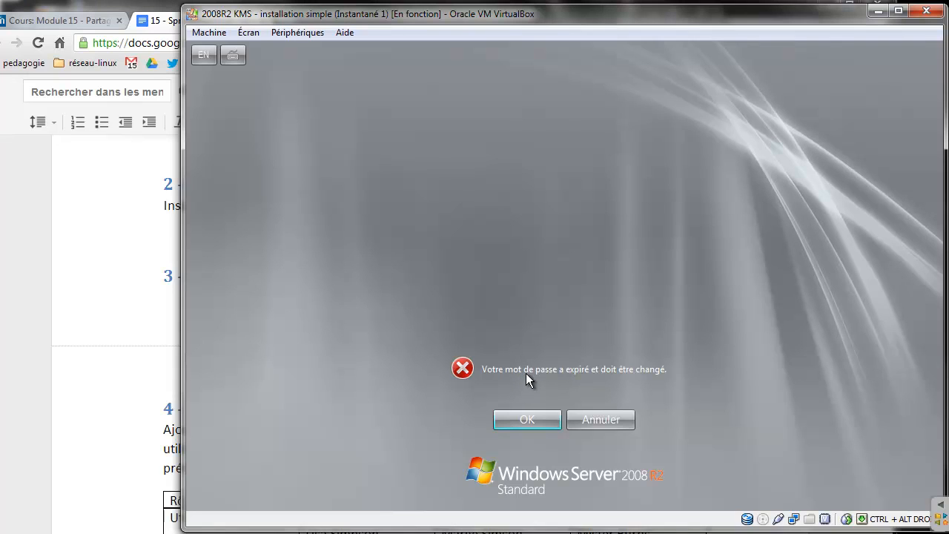
Replace the expired administrator password with a new one, sign in, and return to Google Docs
click(529, 420)
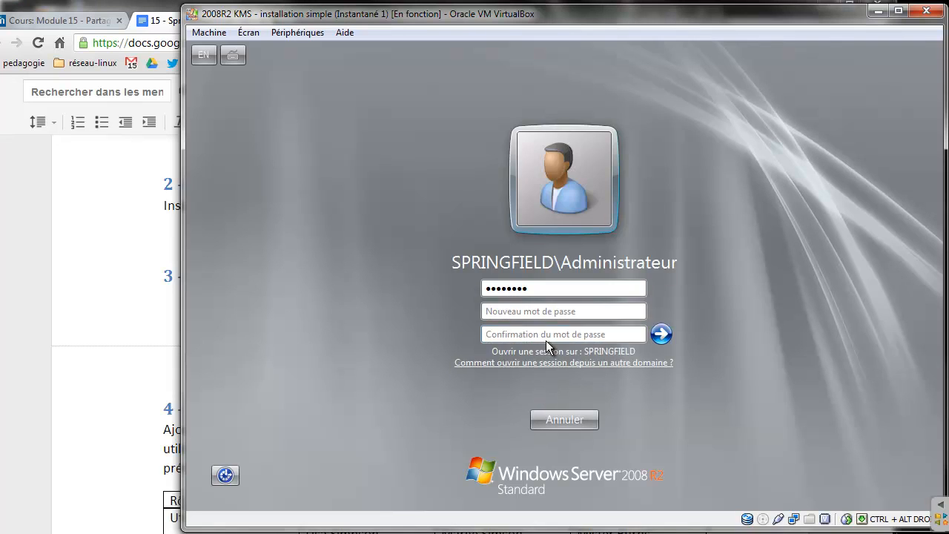
text(Pa•••••••)
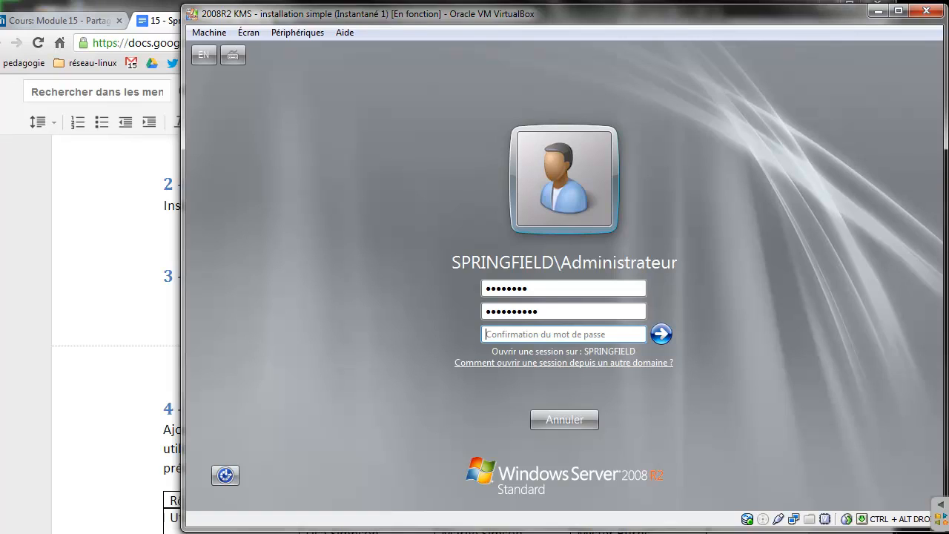
text(P••••)
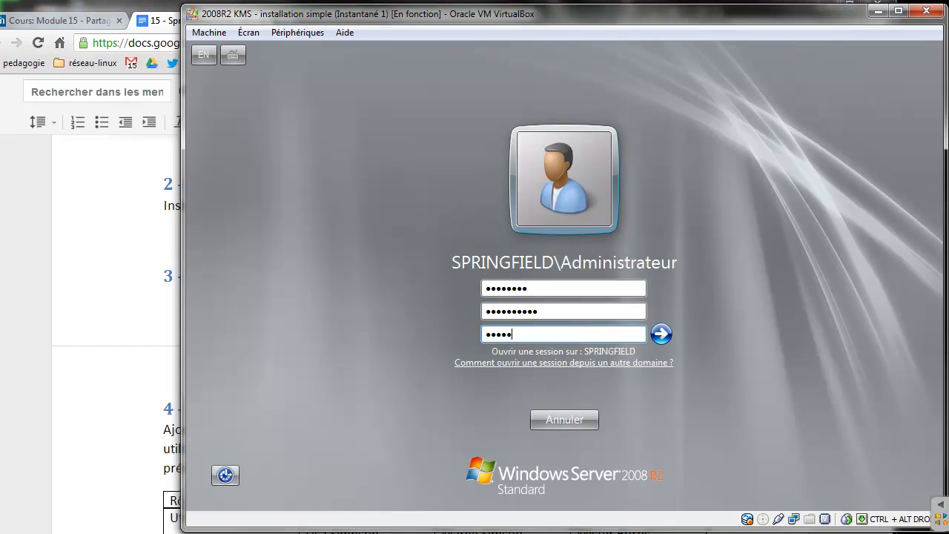
text(••••)
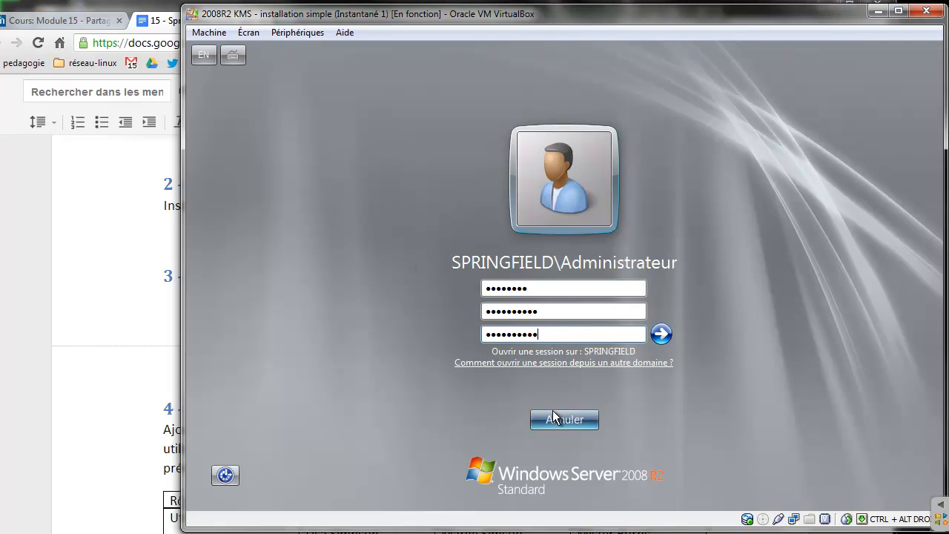
click(661, 334)
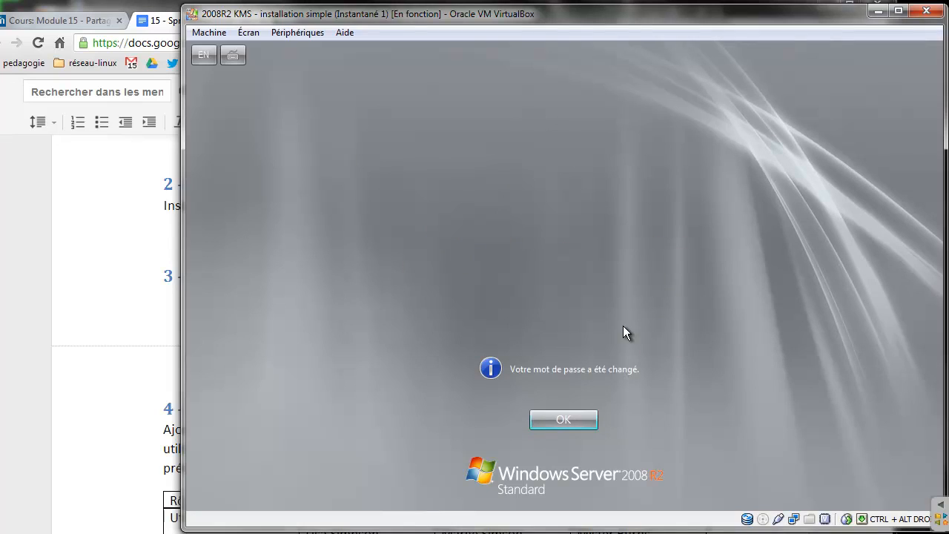
click(560, 420)
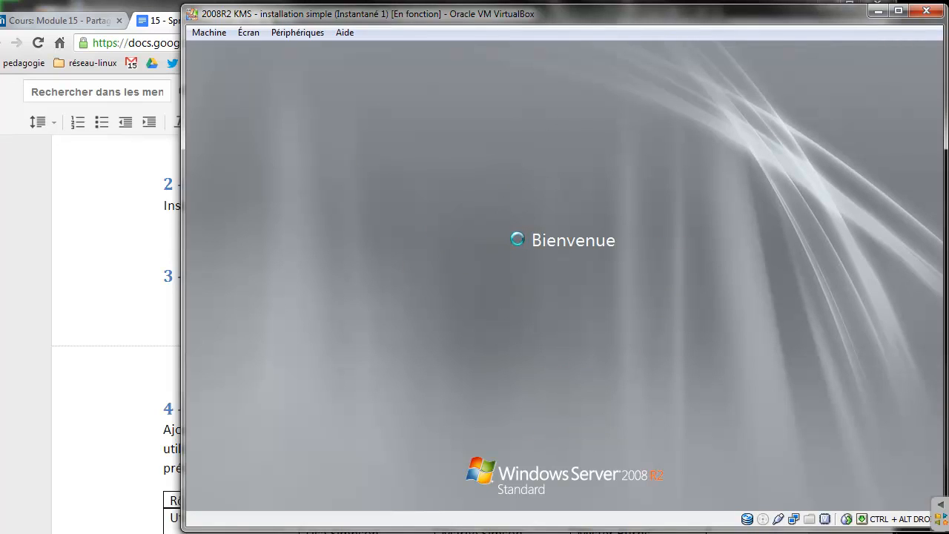
click(66, 226)
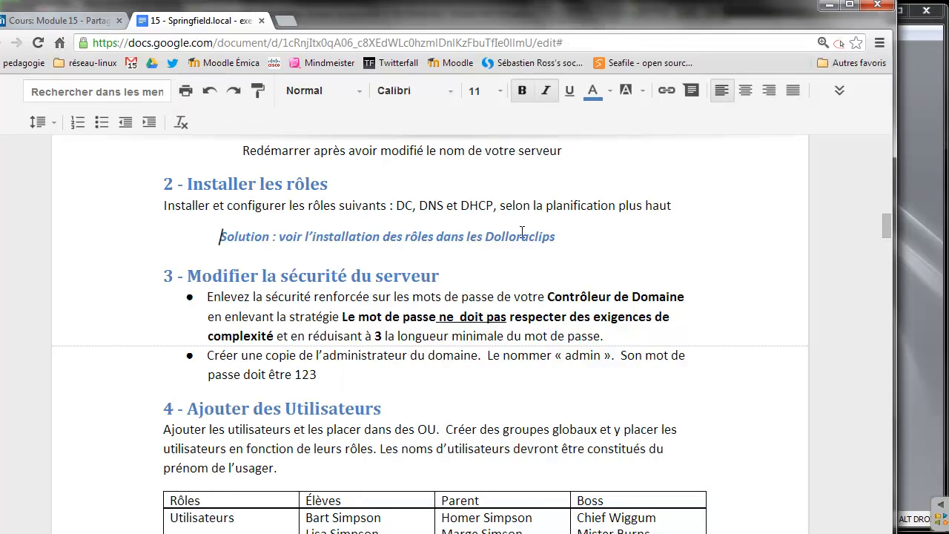
Highlight the DC and DHCP roles in the instructions, then switch back to the virtual server
drag(399, 205, 447, 205)
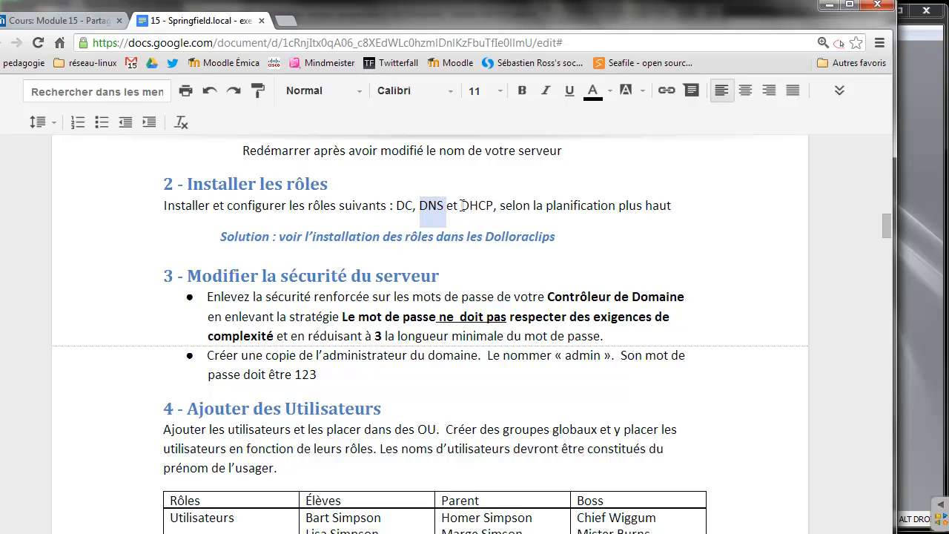
drag(461, 205, 486, 207)
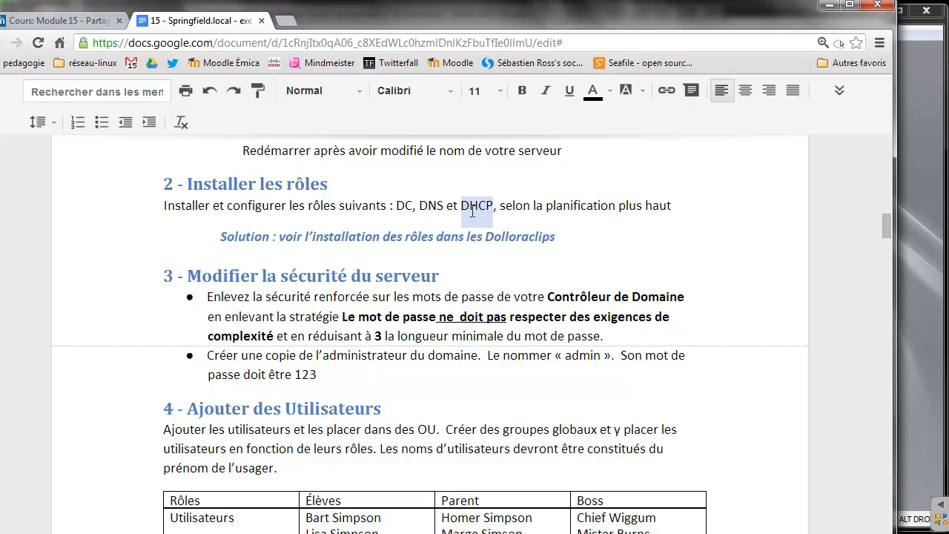
click(917, 191)
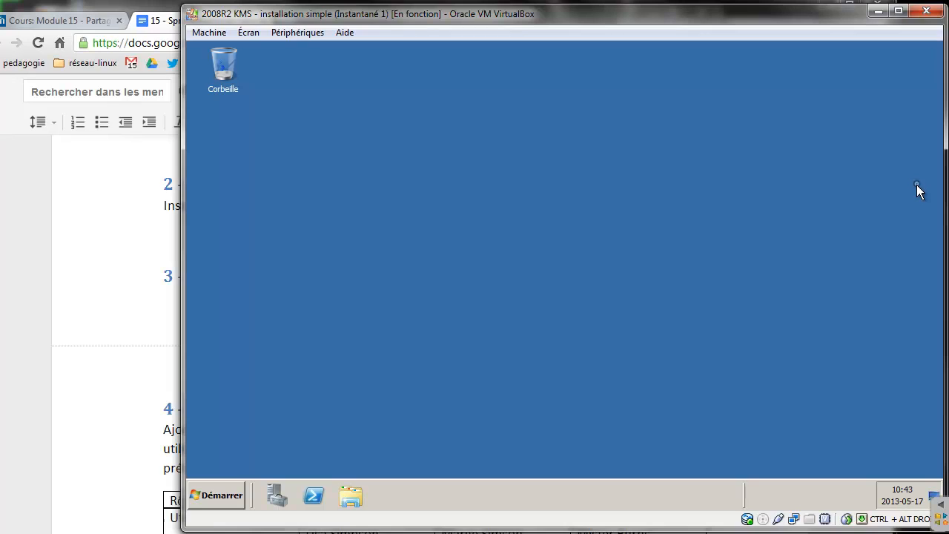
Launch Server Manager on the guest, then return to the Google Docs instructions
click(278, 498)
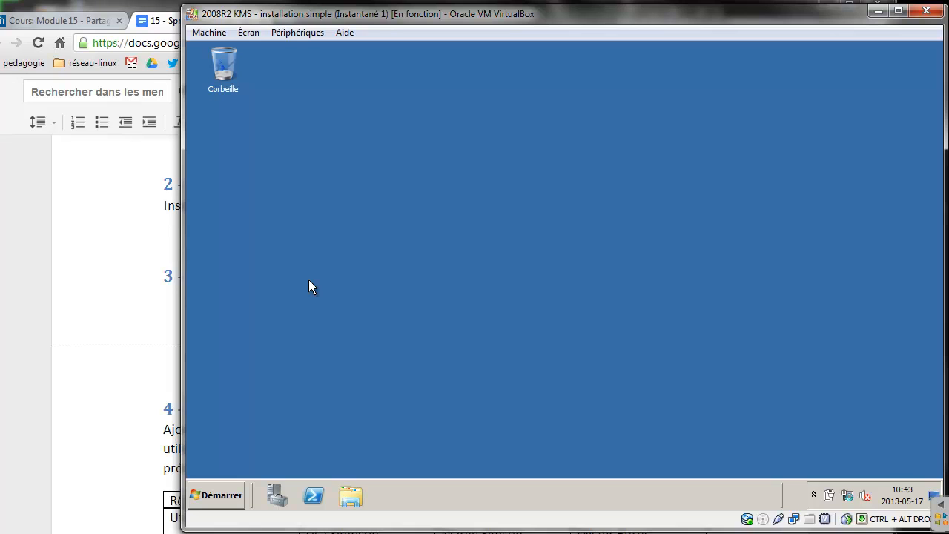
click(154, 265)
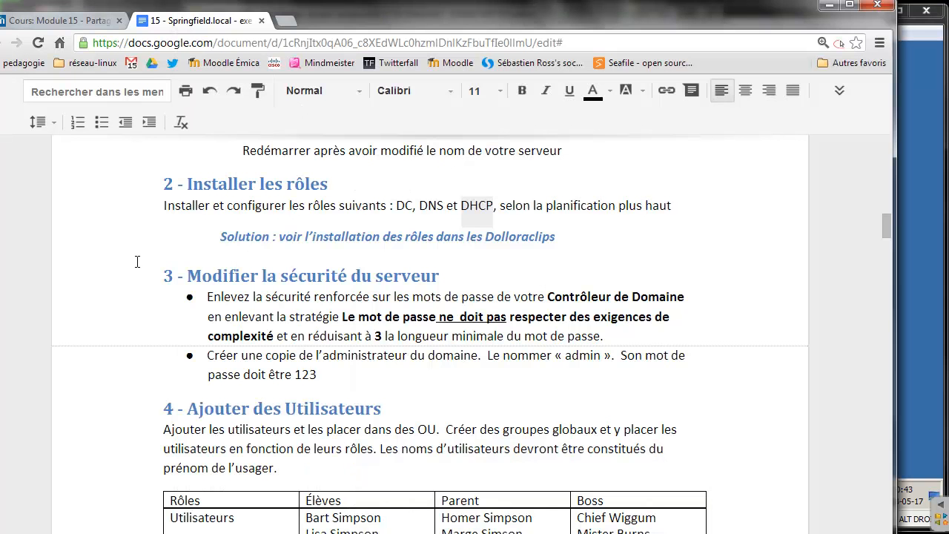
Review the file server step and sections 3–4, then bring the VM's Server Manager forward
drag(884, 225, 869, 285)
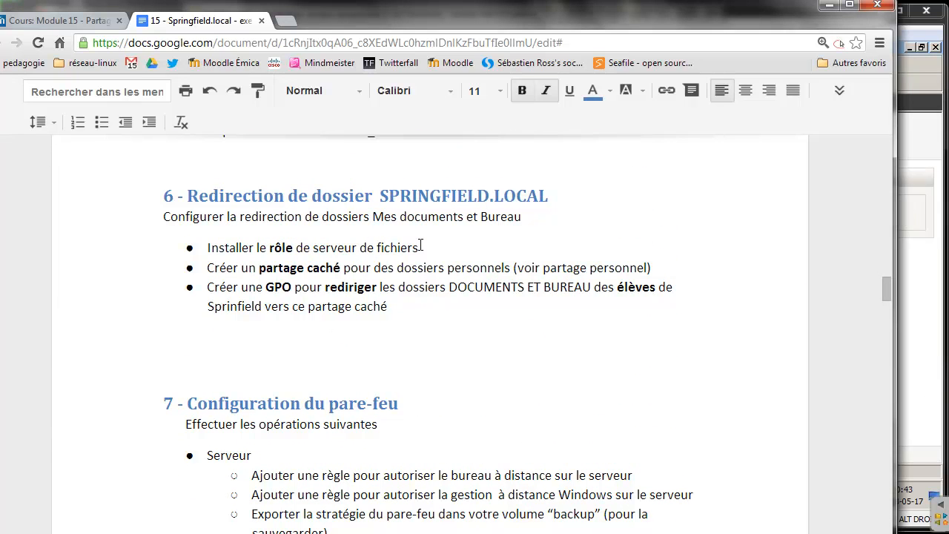
drag(420, 247, 238, 248)
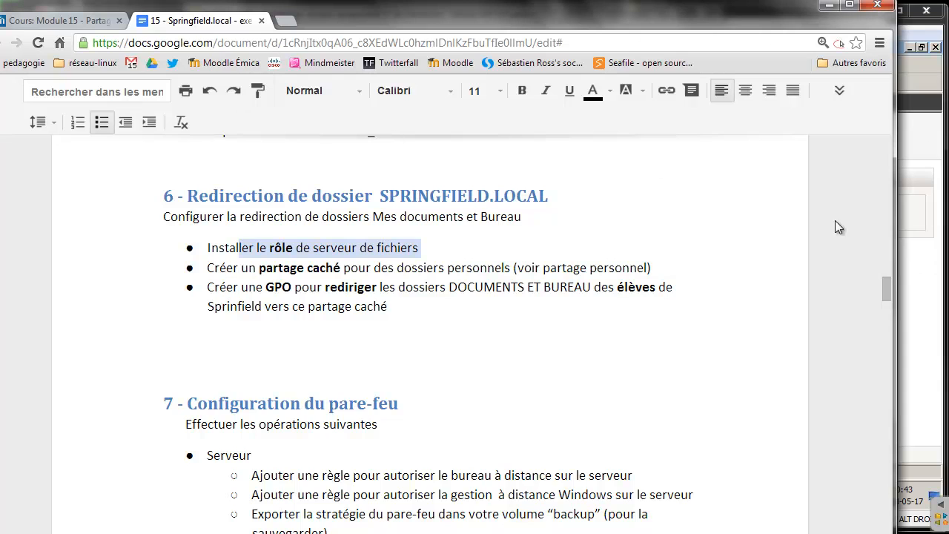
click(886, 193)
click(886, 193)
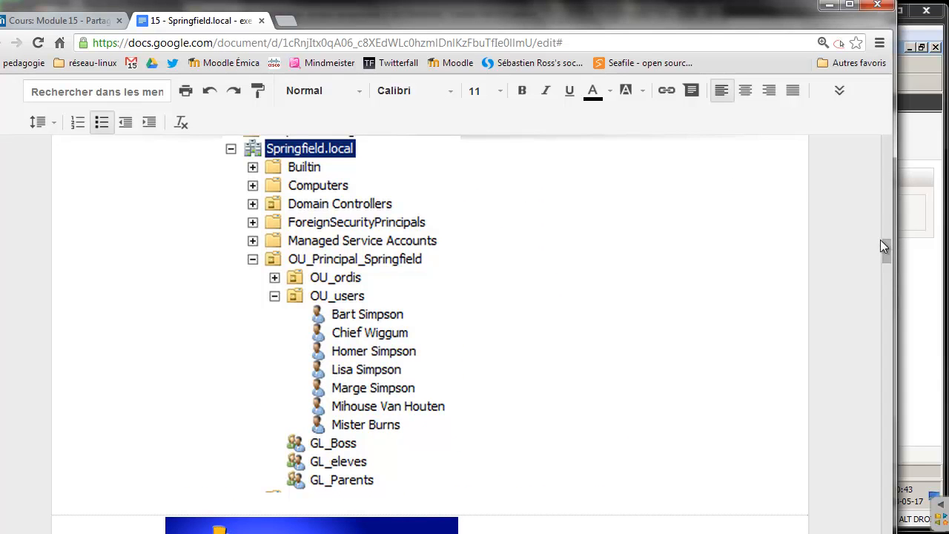
drag(884, 245, 887, 223)
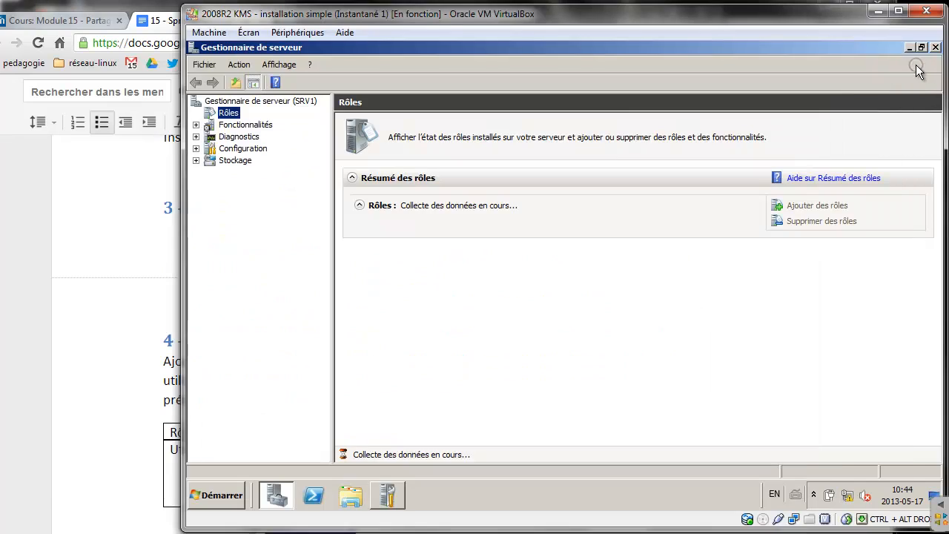
click(905, 58)
Launch Add Roles and tick Document and Print Services, File Services and DHCP Server
click(794, 209)
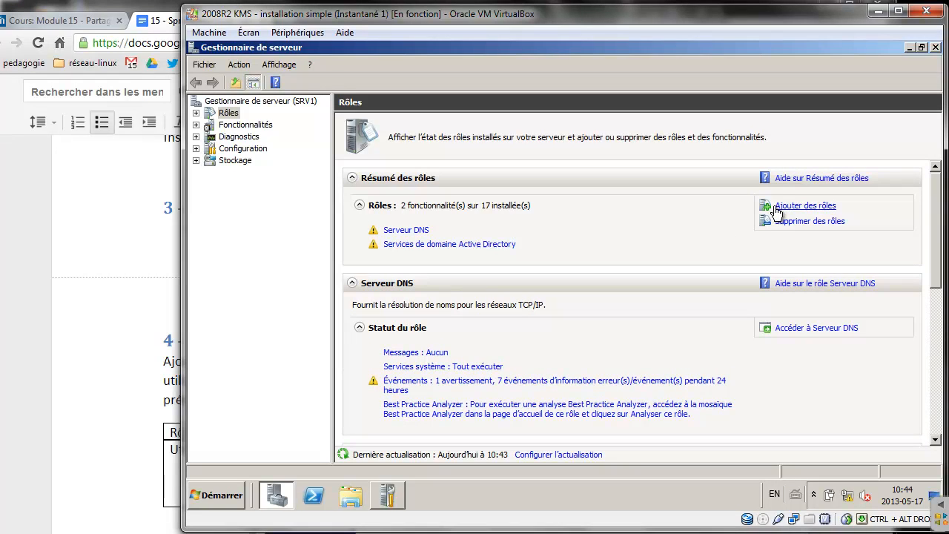
click(776, 209)
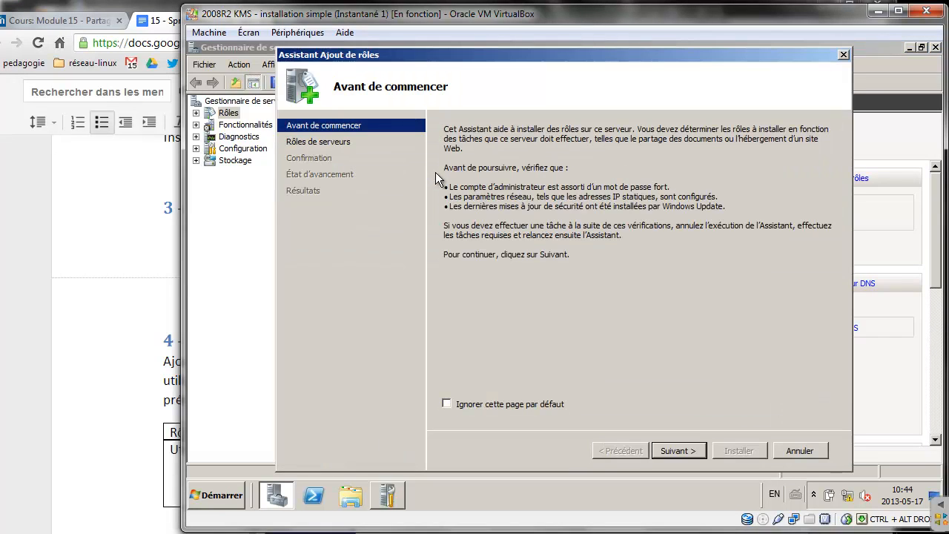
click(677, 452)
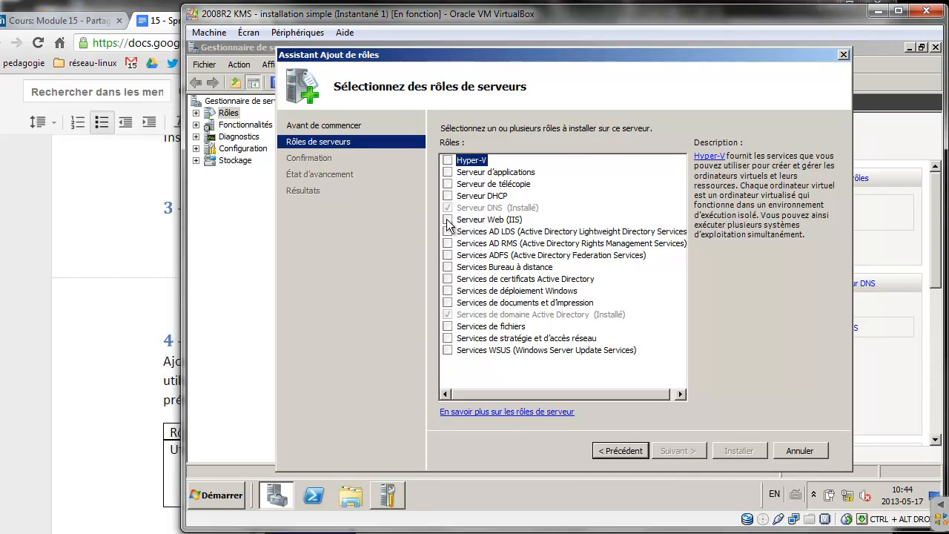
click(449, 303)
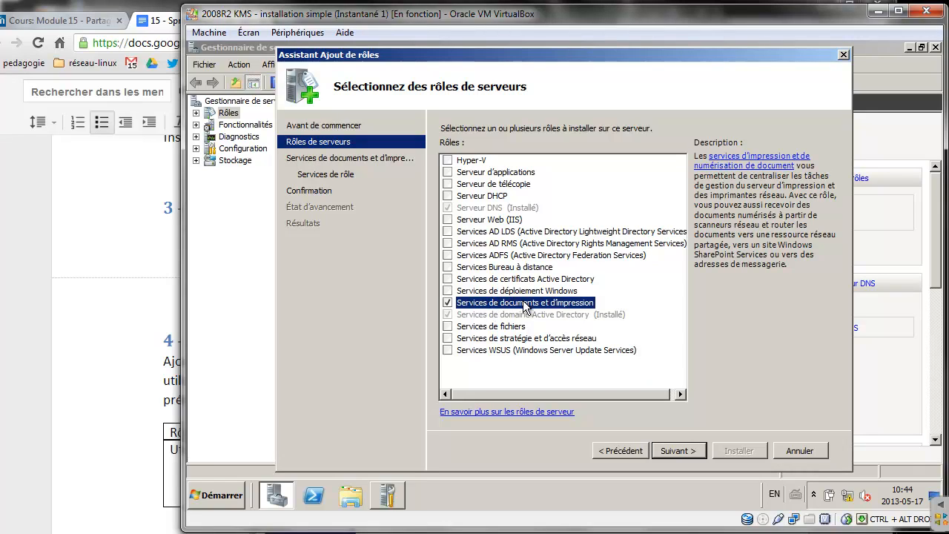
click(457, 327)
click(450, 327)
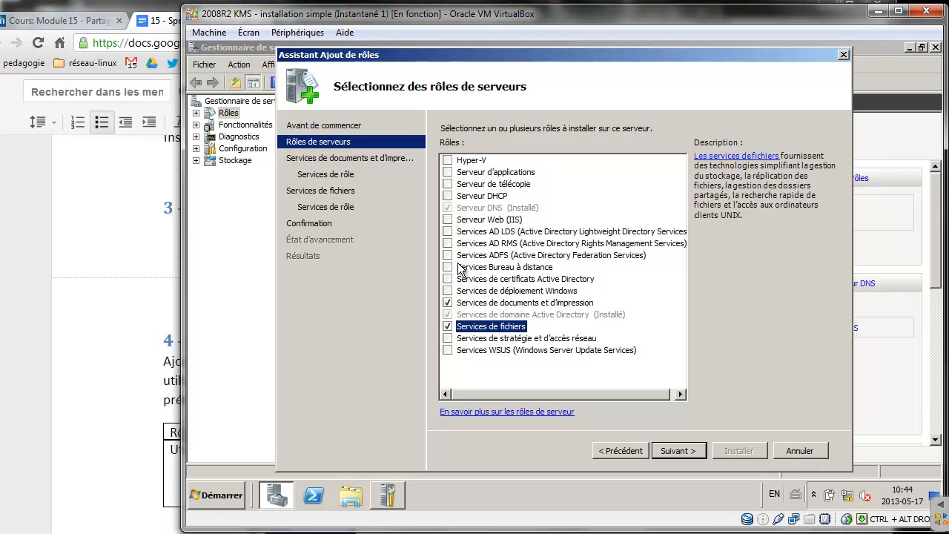
click(448, 196)
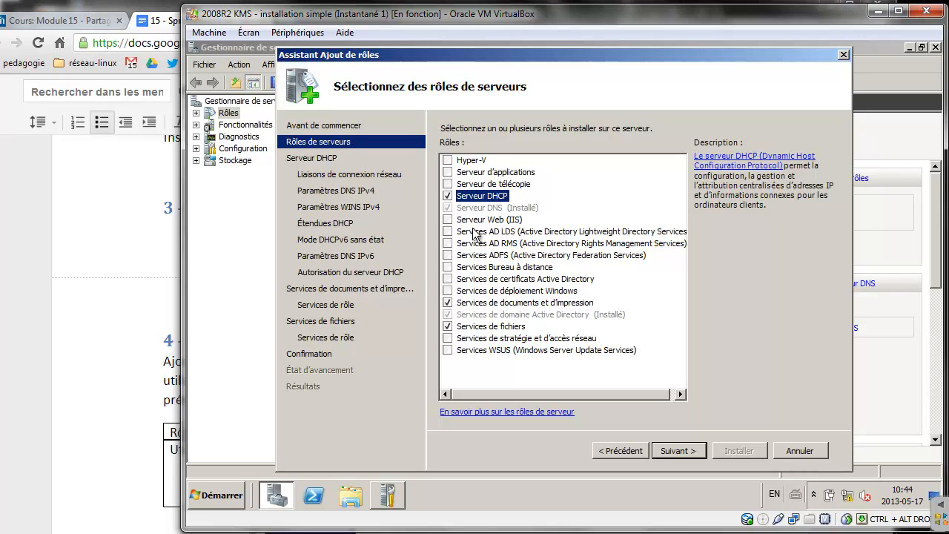
Bind DHCP to 172.20.0.1, keep springfield.local DNS, no WINS or scopes, stateless DHCPv6, current credentials
click(667, 451)
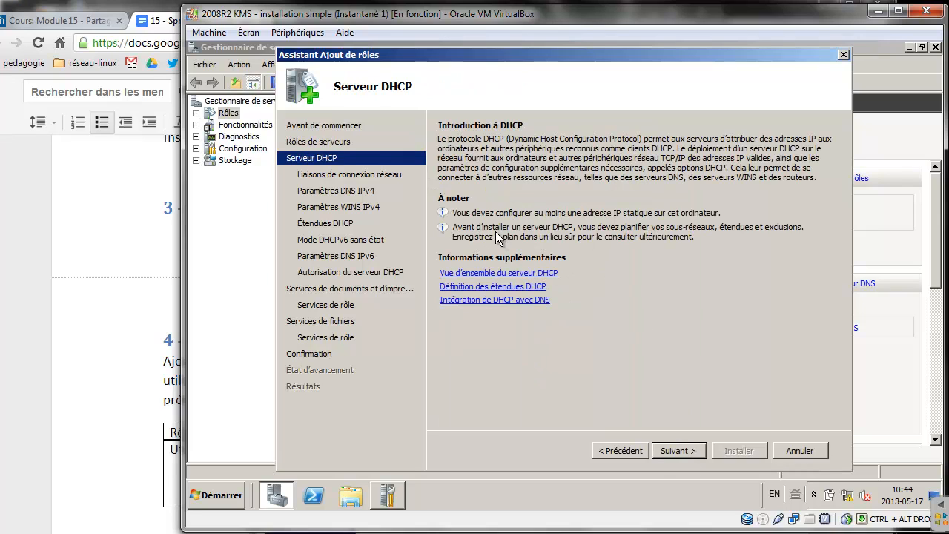
click(693, 449)
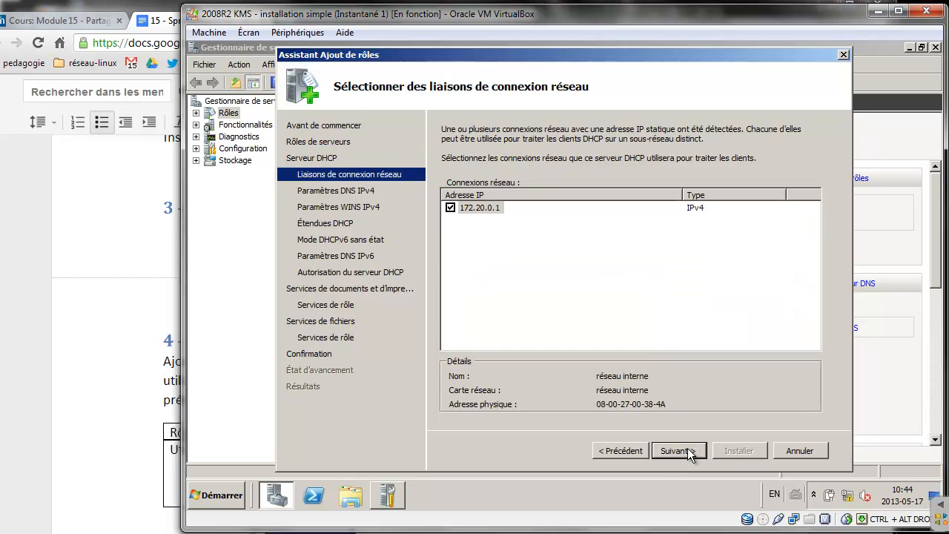
click(450, 208)
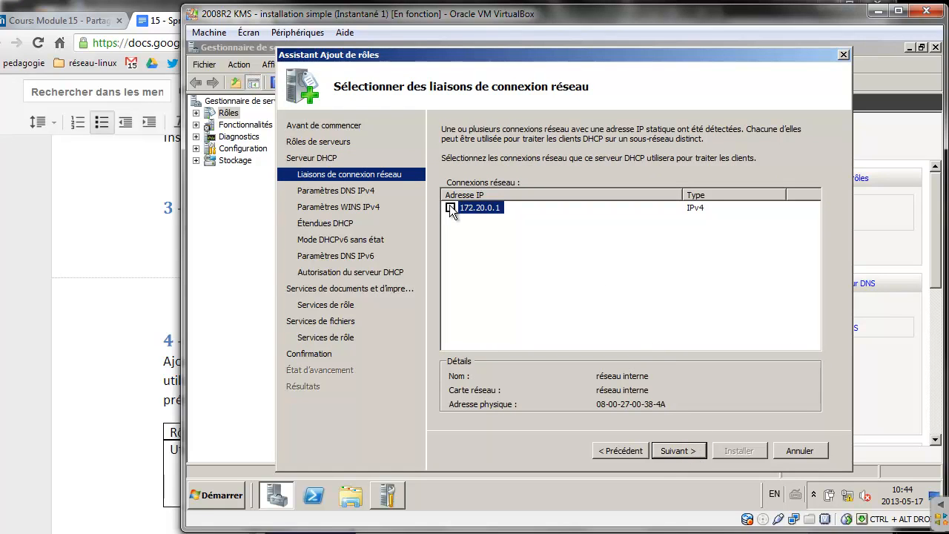
click(691, 449)
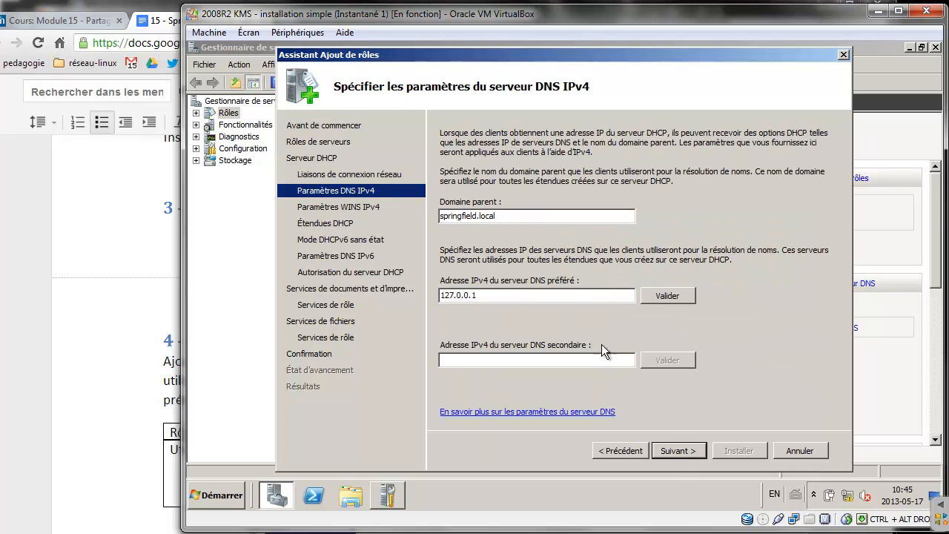
click(686, 450)
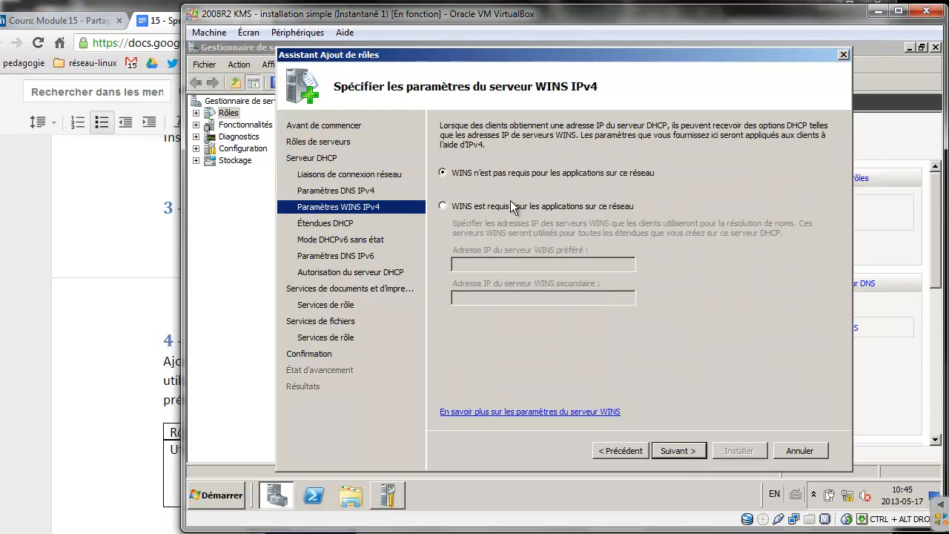
click(682, 450)
click(683, 452)
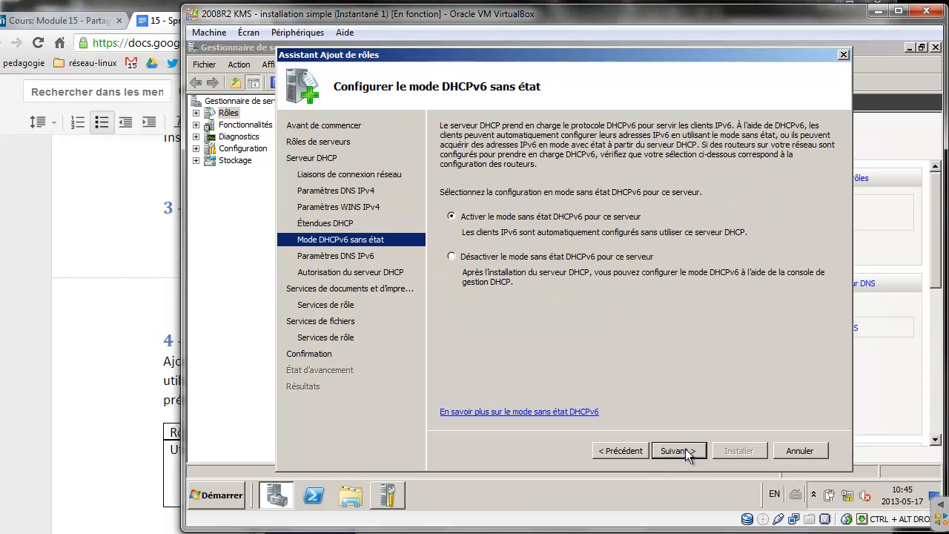
click(685, 452)
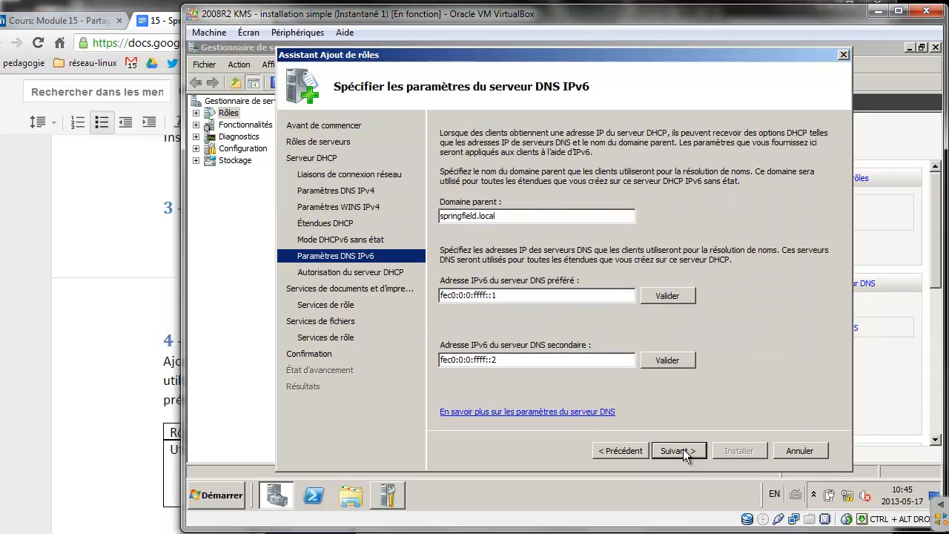
click(682, 449)
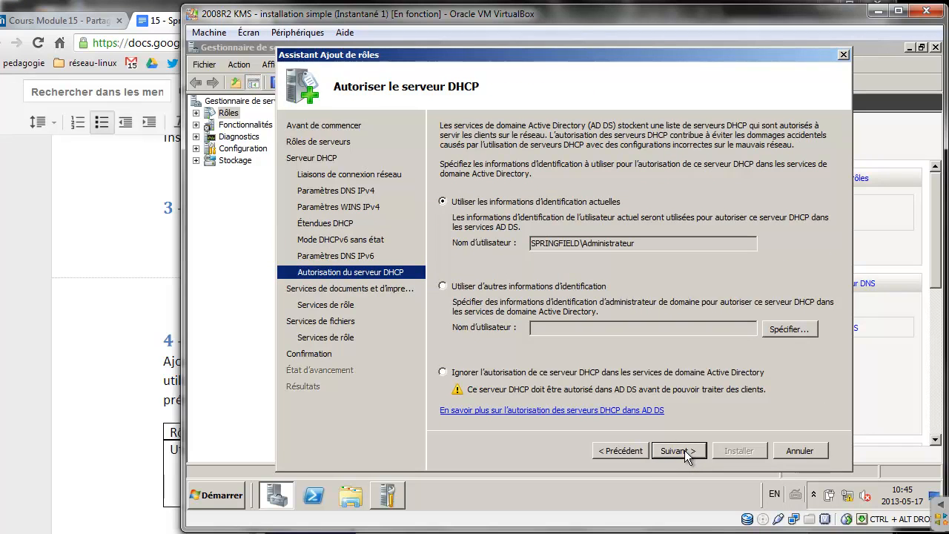
click(684, 449)
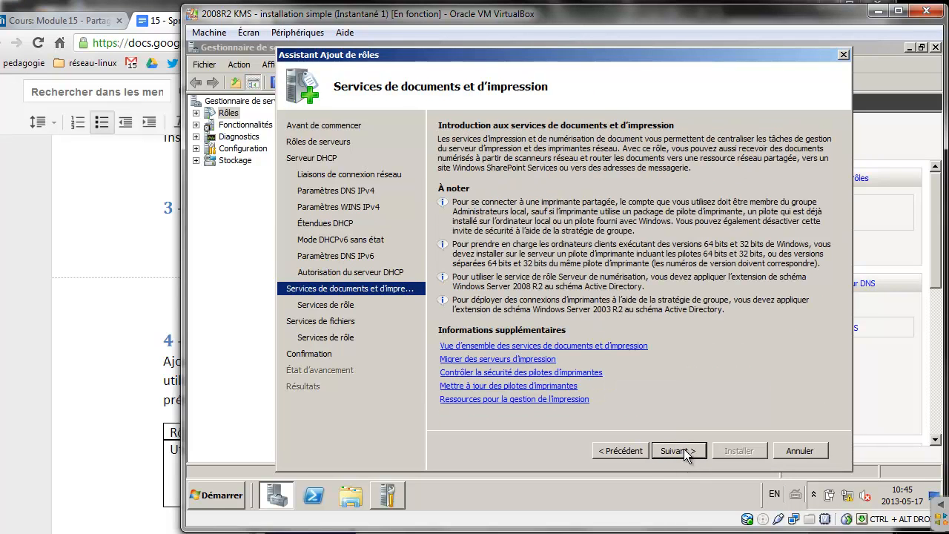
Keep the Print Server role service and add File Server Resource Manager plus DFS Namespaces and Replication
click(683, 449)
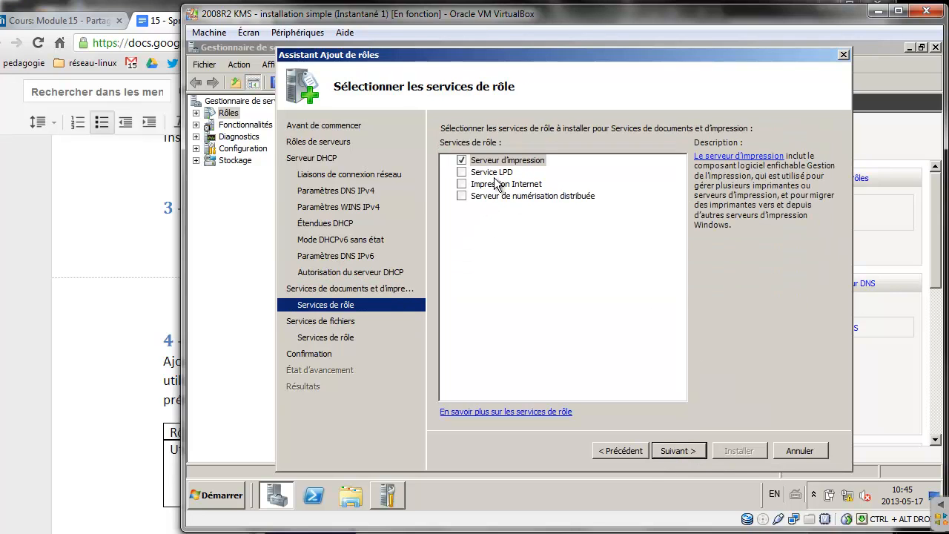
click(686, 452)
click(689, 448)
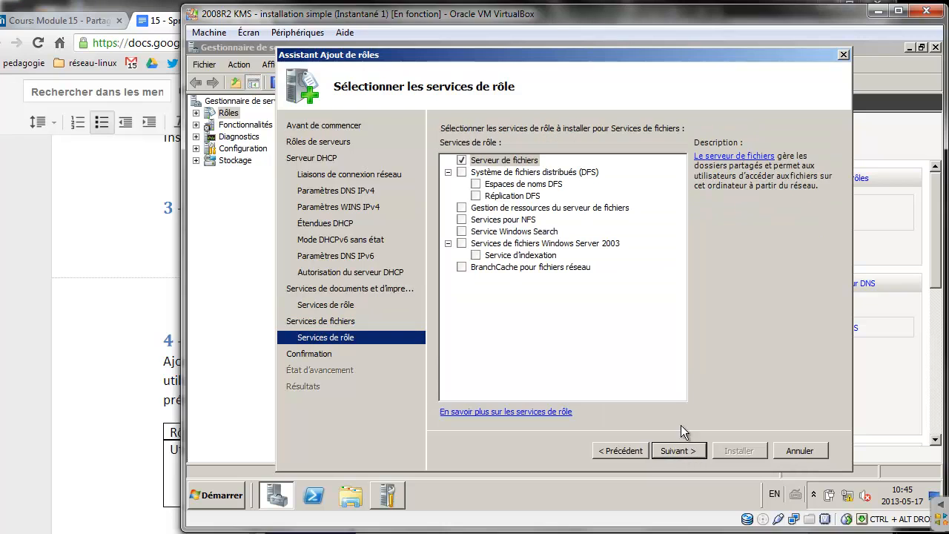
click(461, 209)
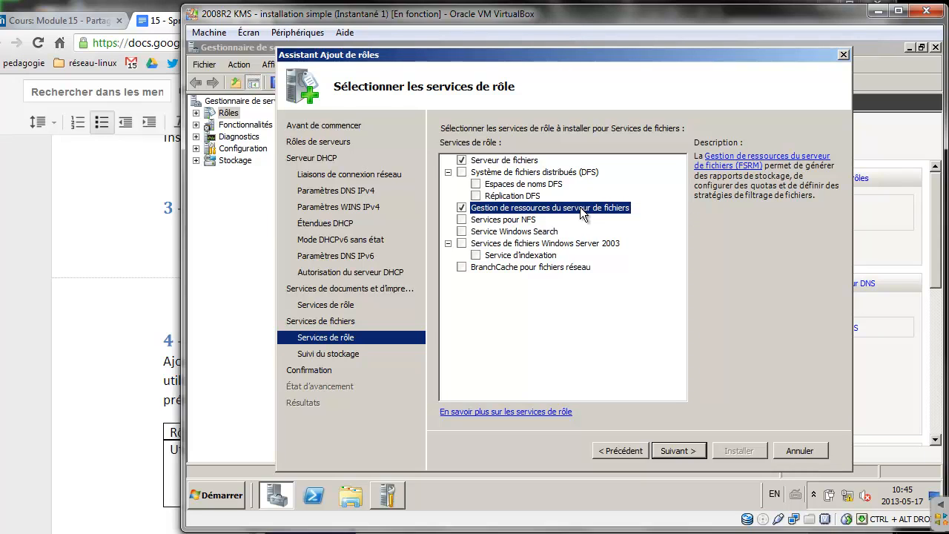
click(463, 174)
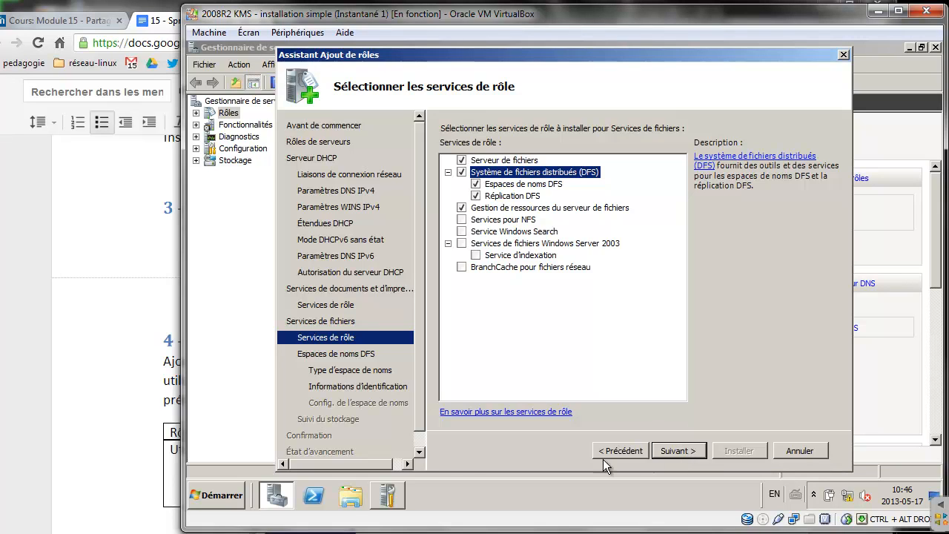
click(357, 532)
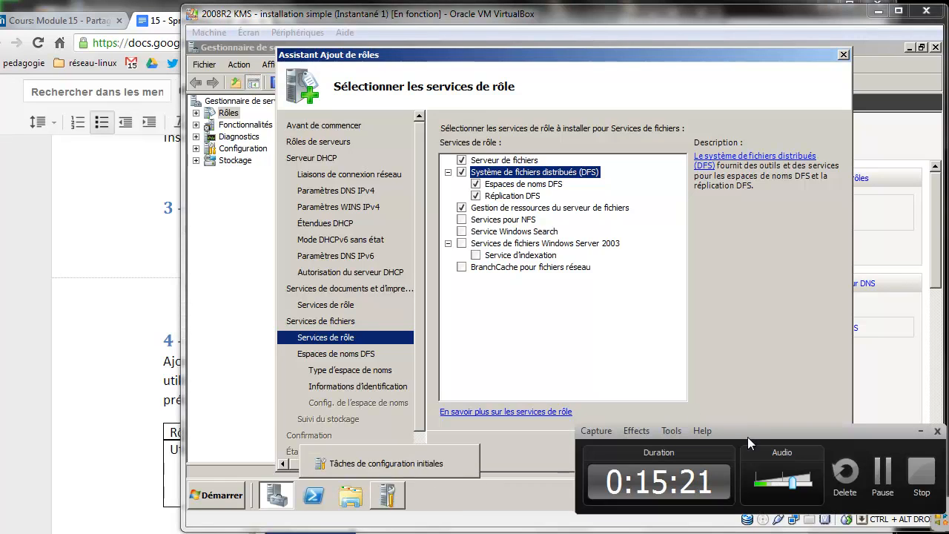
click(882, 472)
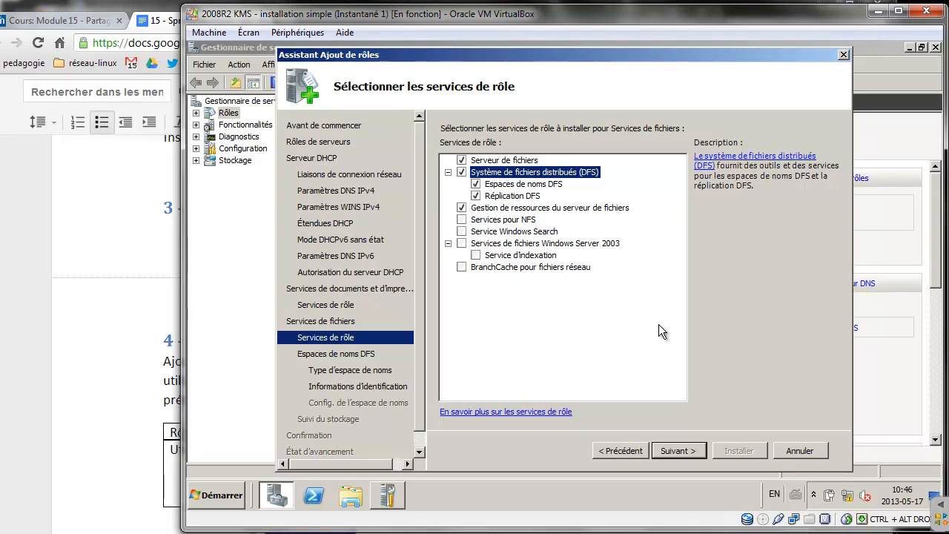
click(462, 267)
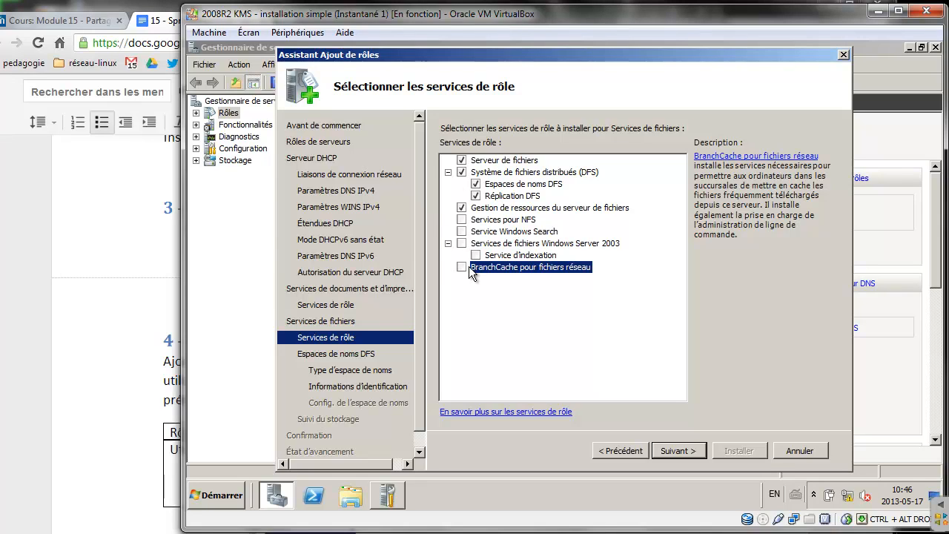
click(679, 451)
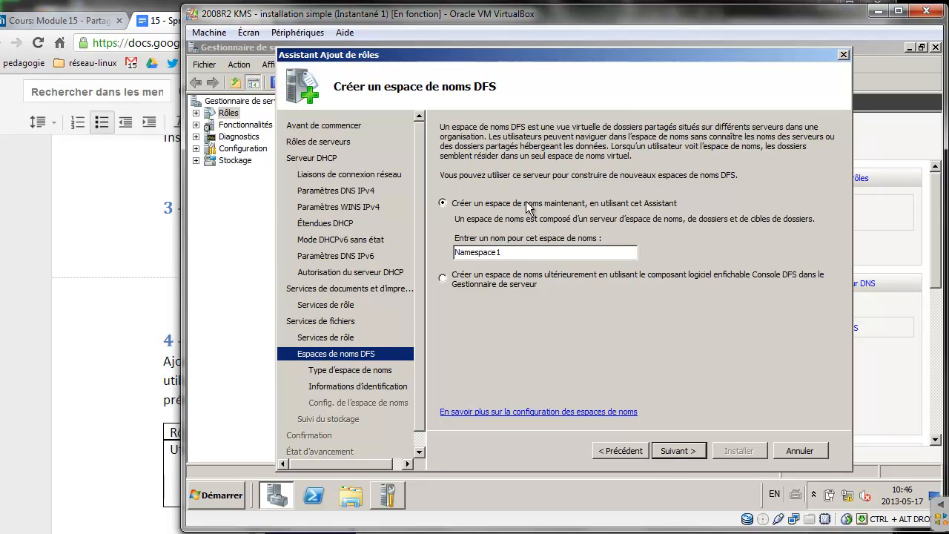
Postpone the DFS namespace, skip storage monitoring, install the selected roles and close the results
click(442, 278)
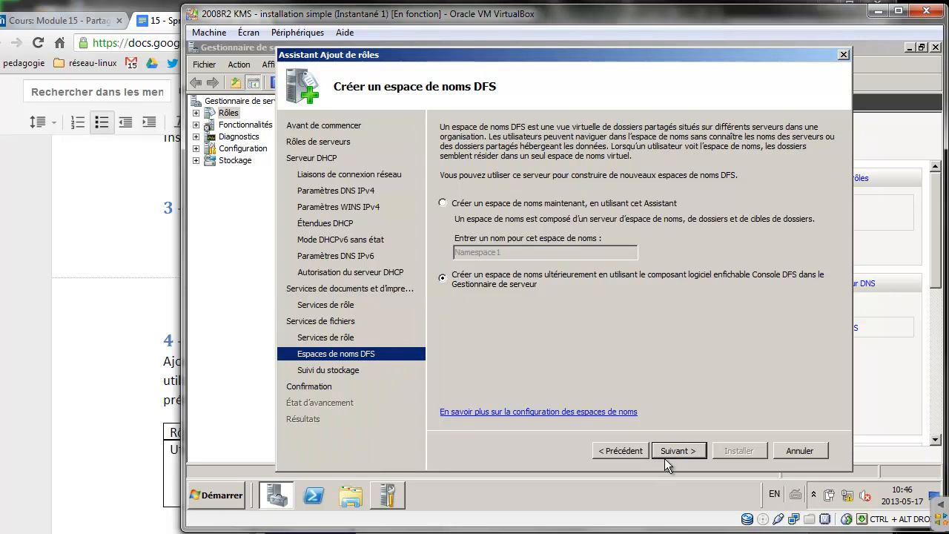
click(684, 449)
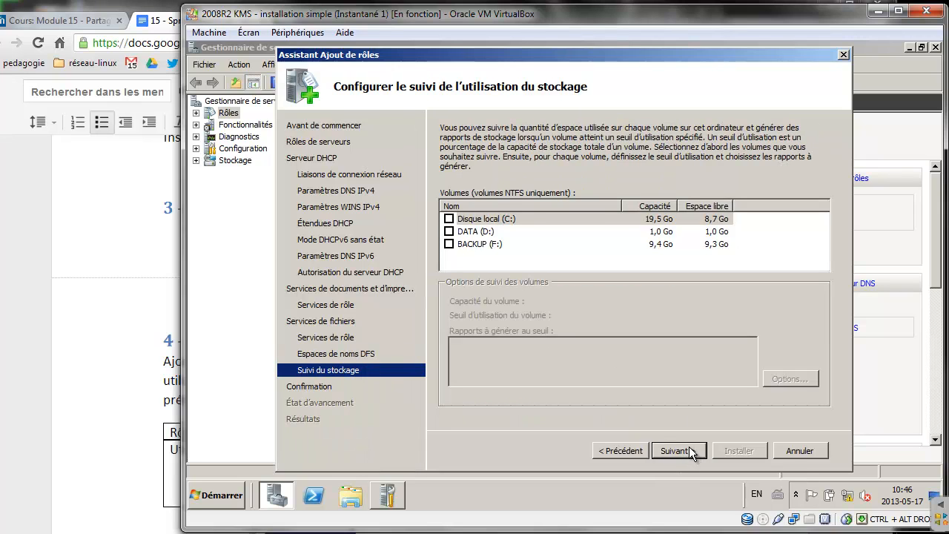
click(690, 450)
click(739, 448)
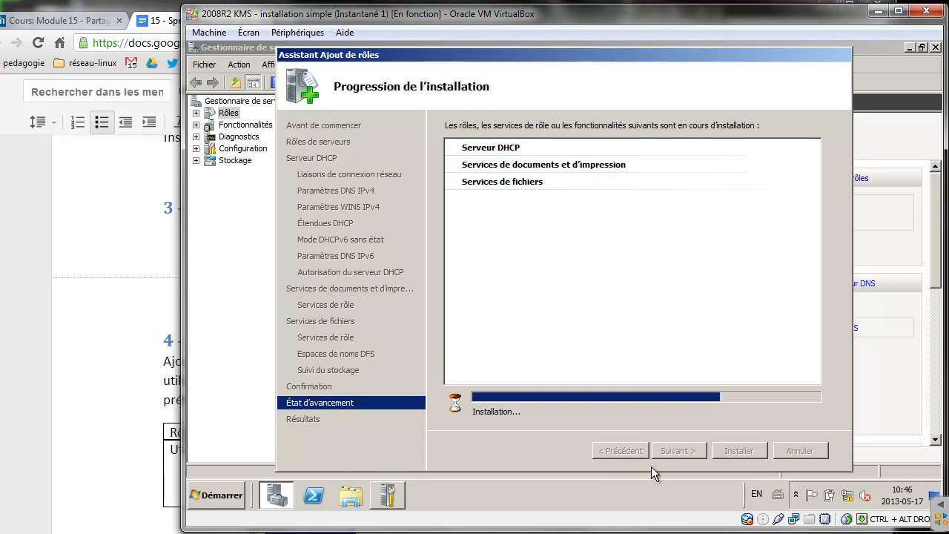
click(347, 532)
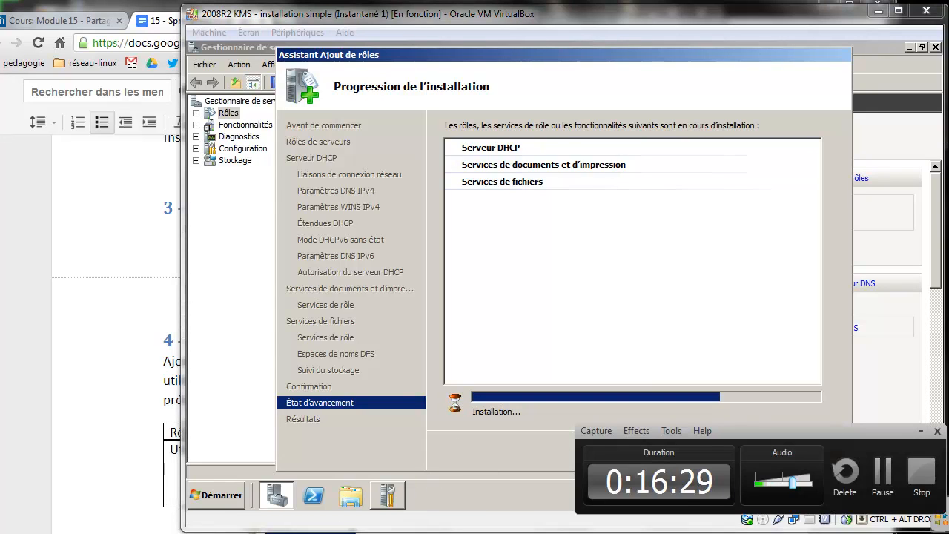
click(881, 472)
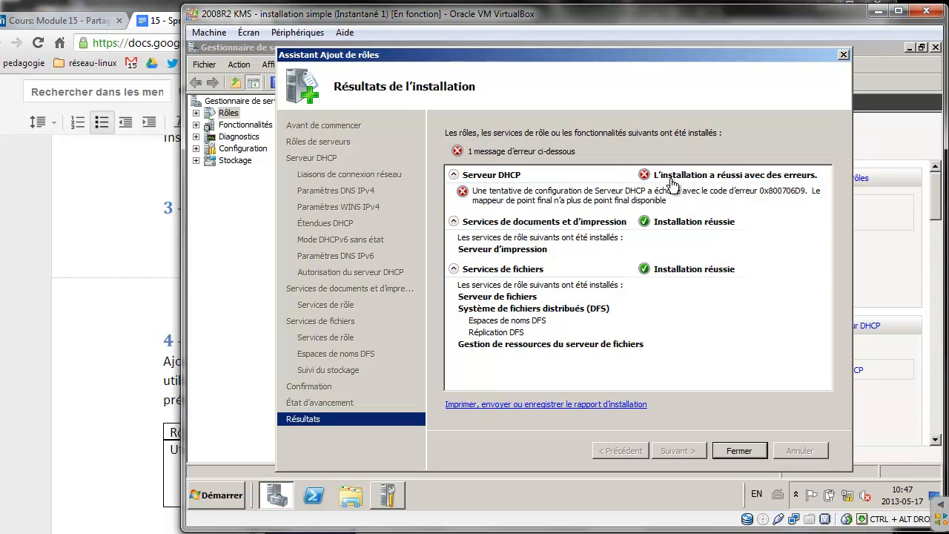
click(750, 450)
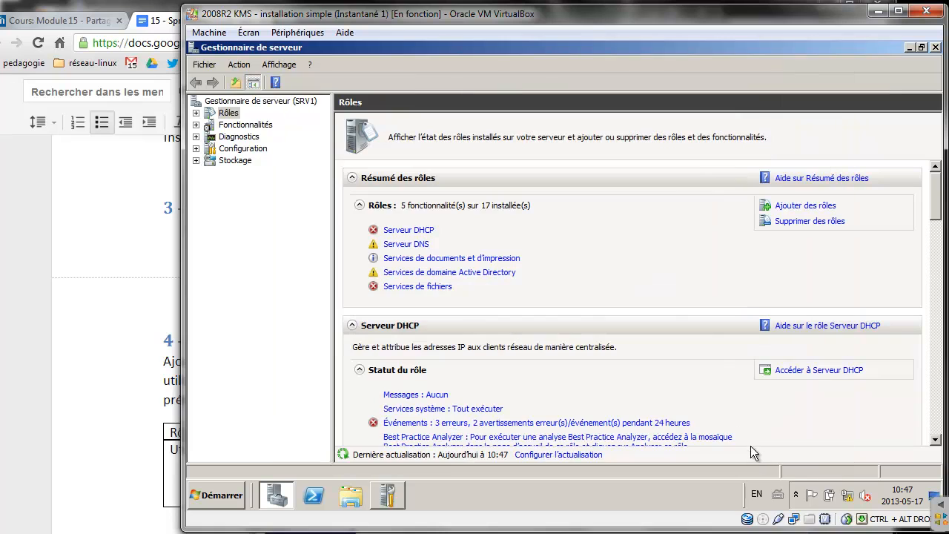
Close Server Manager and launch an empty management console with mmc from Run
click(935, 46)
click(936, 47)
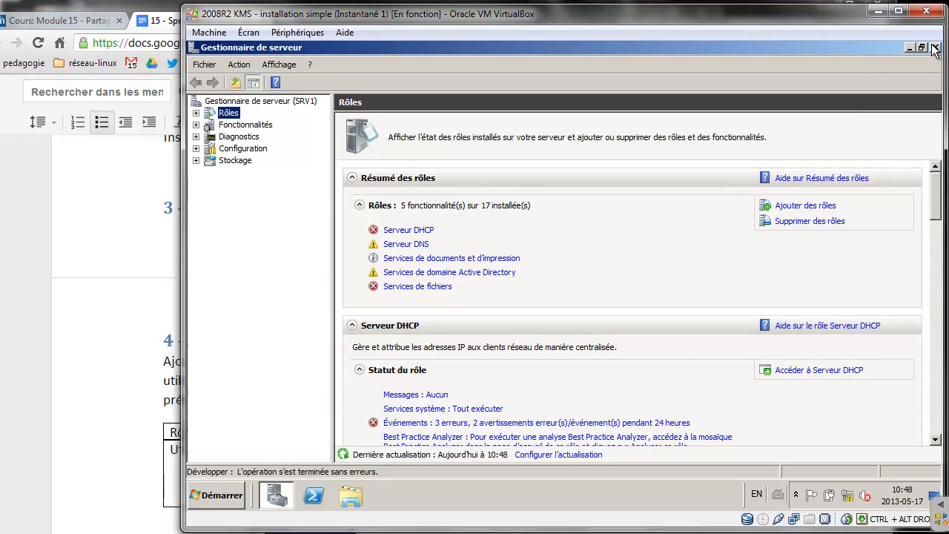
click(933, 48)
click(236, 496)
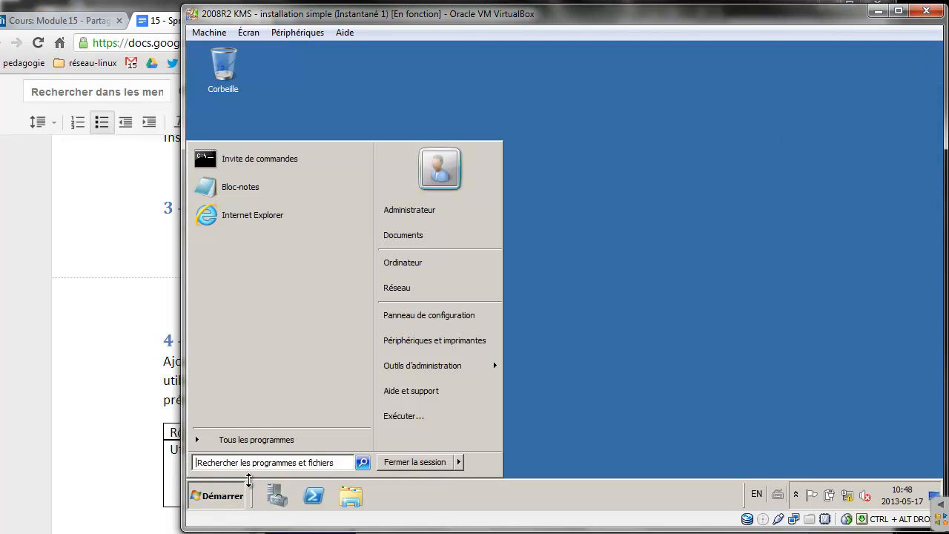
click(401, 414)
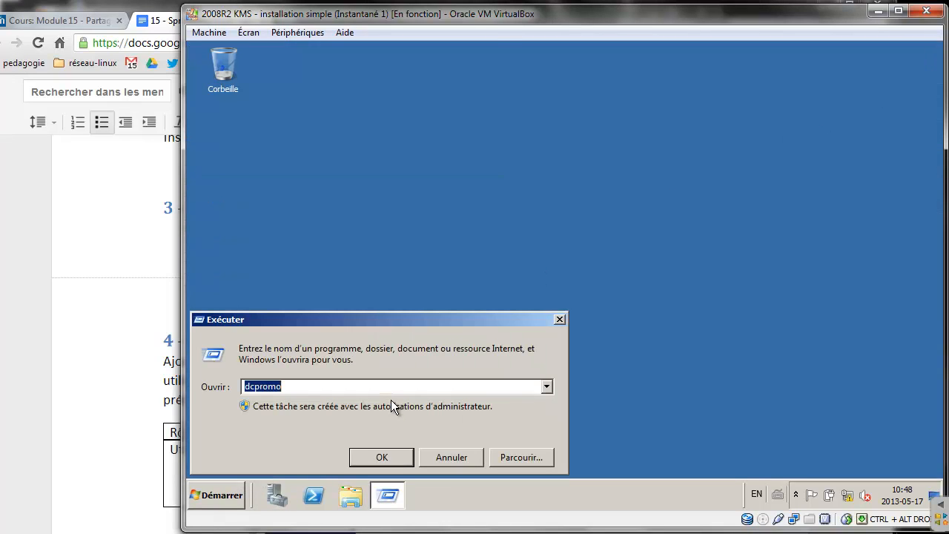
text(mmc)
key(Return)
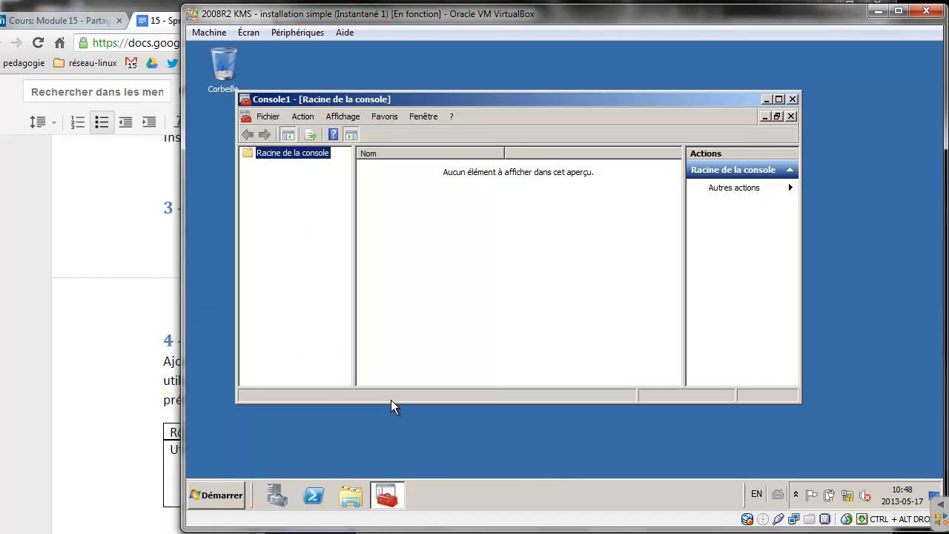
Add the DHCP, DNS and Dossiers partagés (local computer) snap-ins
click(270, 117)
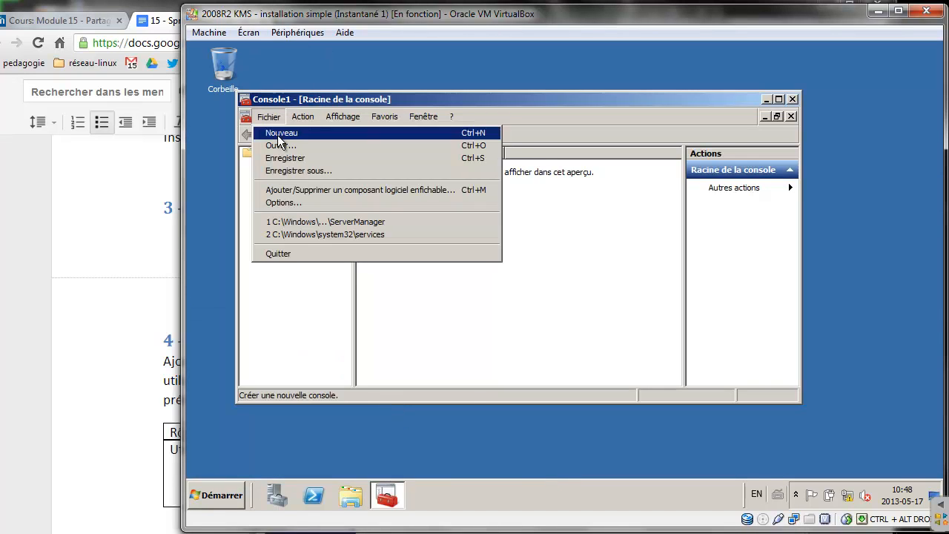
click(331, 193)
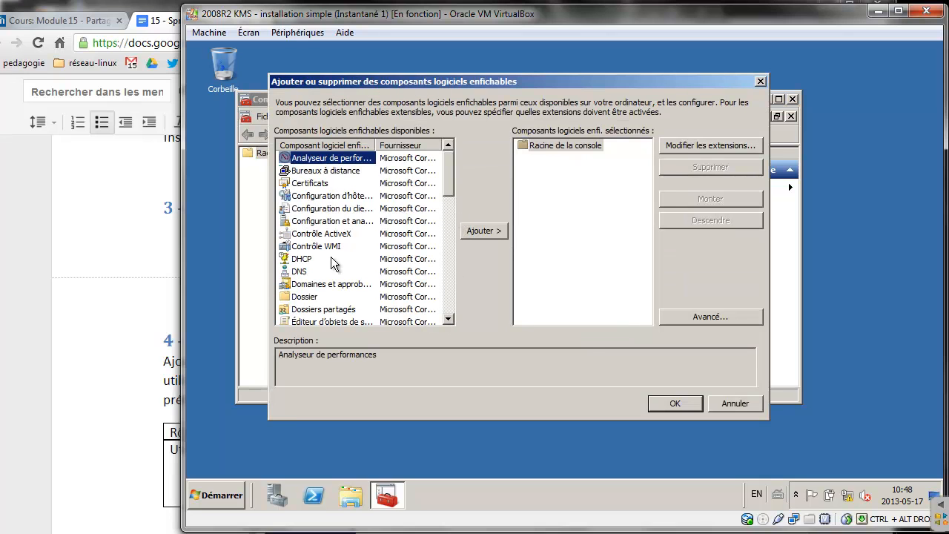
click(311, 259)
click(481, 231)
click(299, 271)
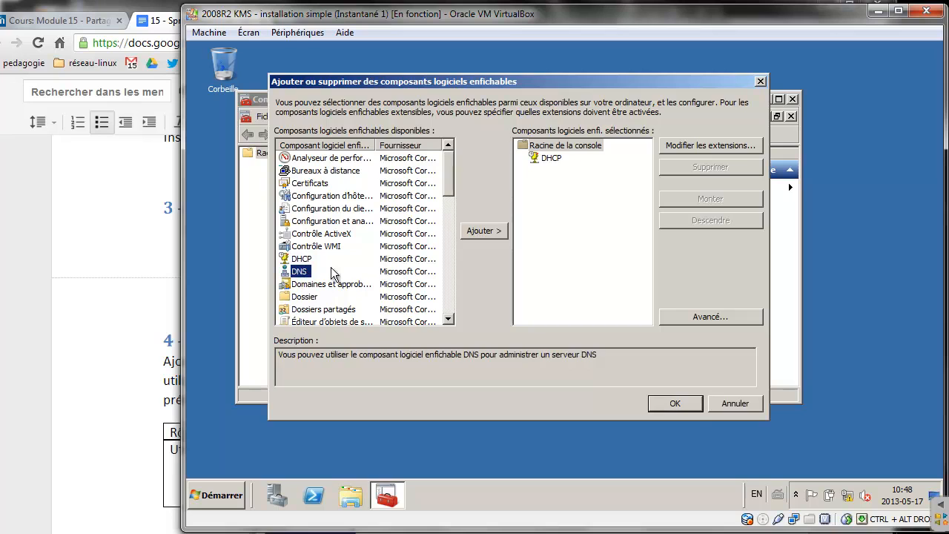
click(484, 232)
drag(449, 183, 449, 199)
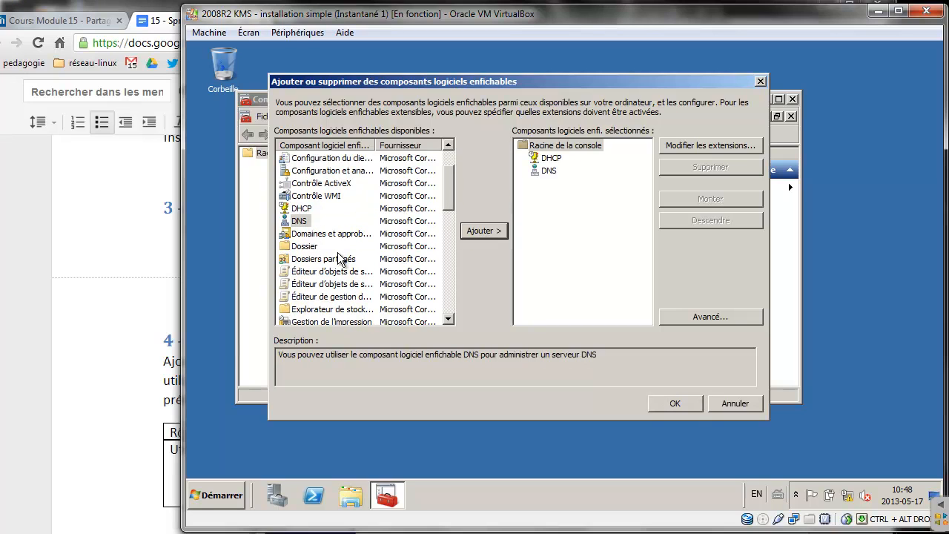
click(365, 259)
click(468, 236)
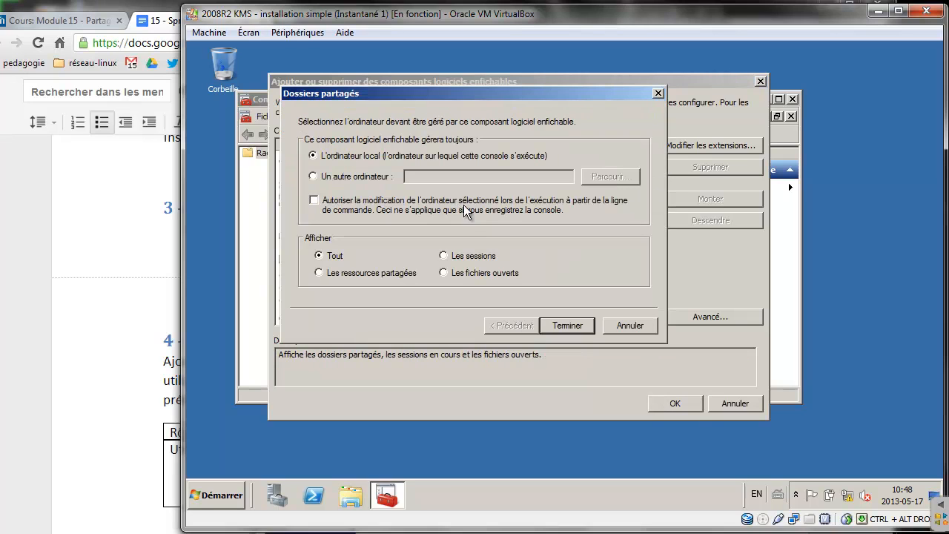
click(563, 323)
Add Gestion de l'impression with the local print server, and Gestion des stratégies de groupe
drag(451, 205, 450, 233)
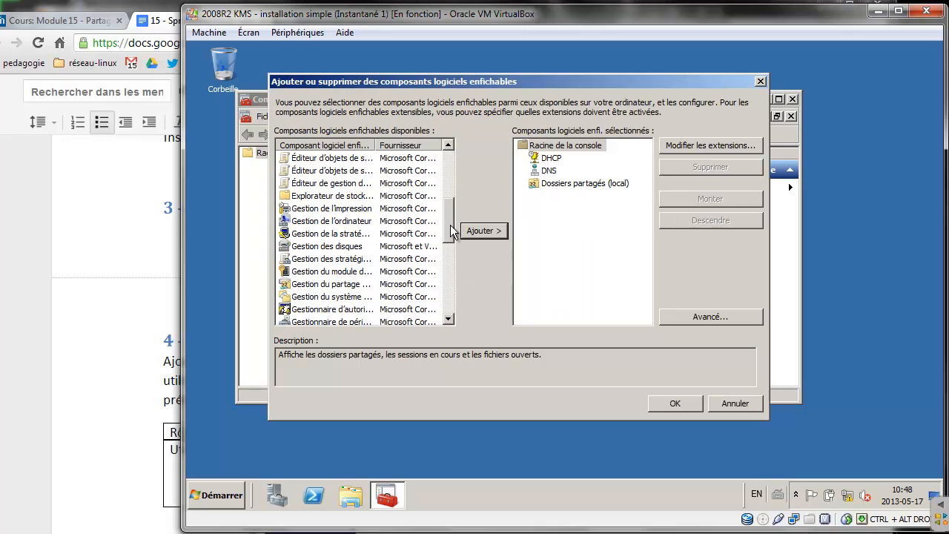
double_click(389, 145)
click(364, 207)
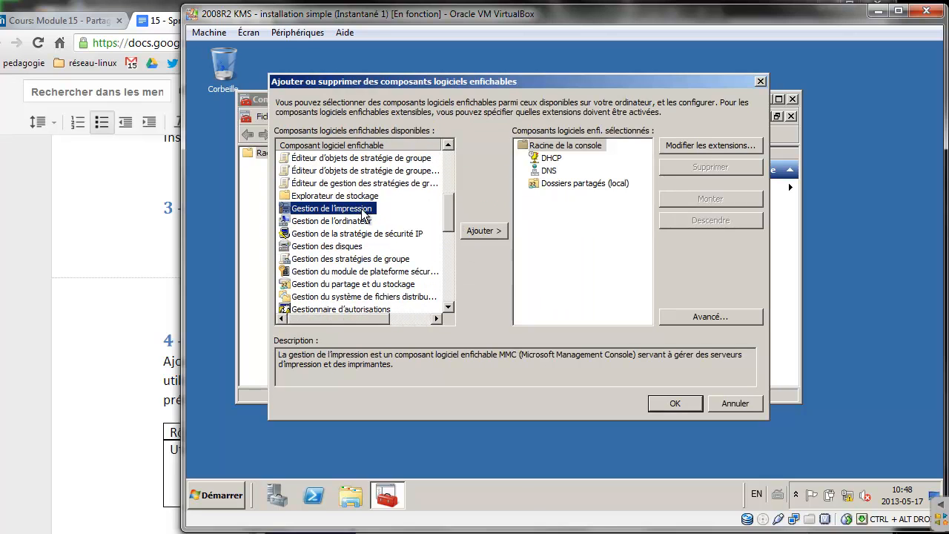
click(495, 231)
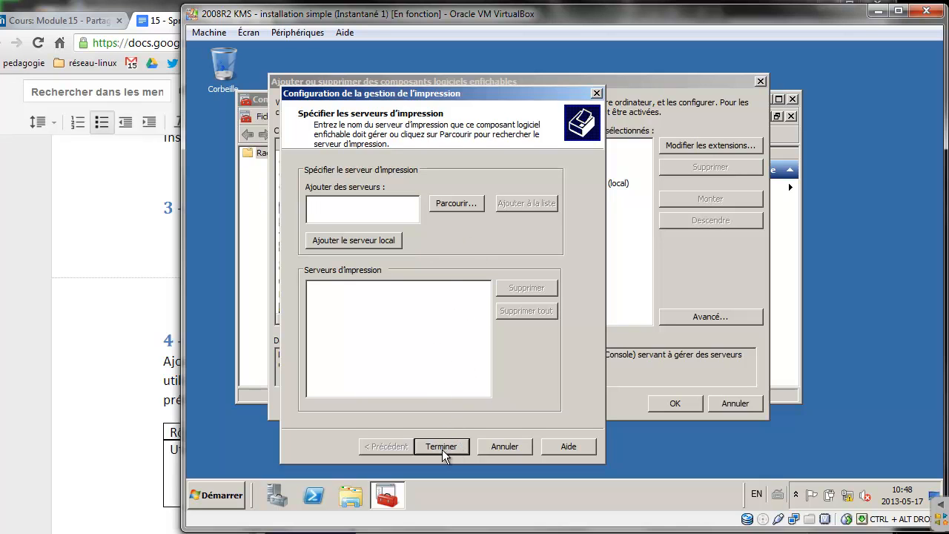
click(374, 241)
click(440, 445)
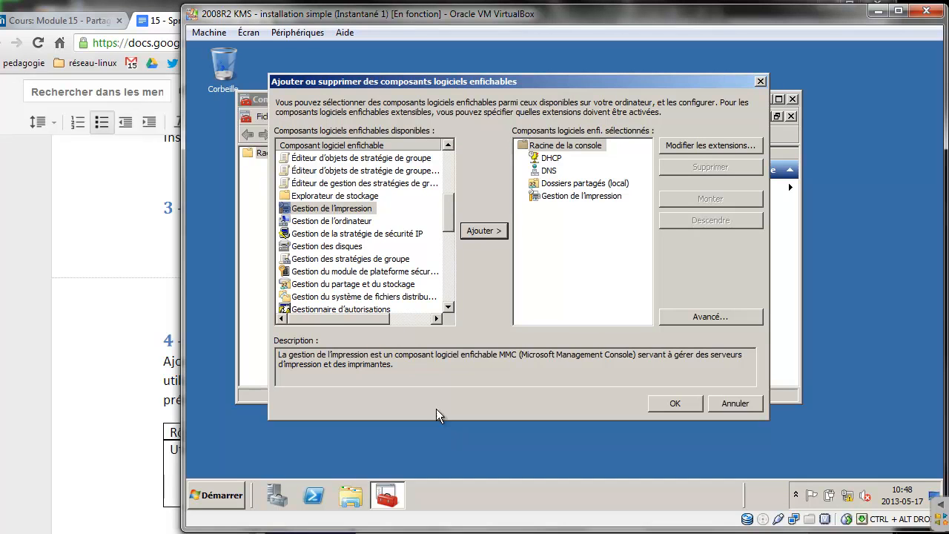
click(362, 260)
click(479, 230)
Add Active Directory Users and Computers and File Server Resource Manager, then confirm the snap-ins
drag(454, 212, 438, 284)
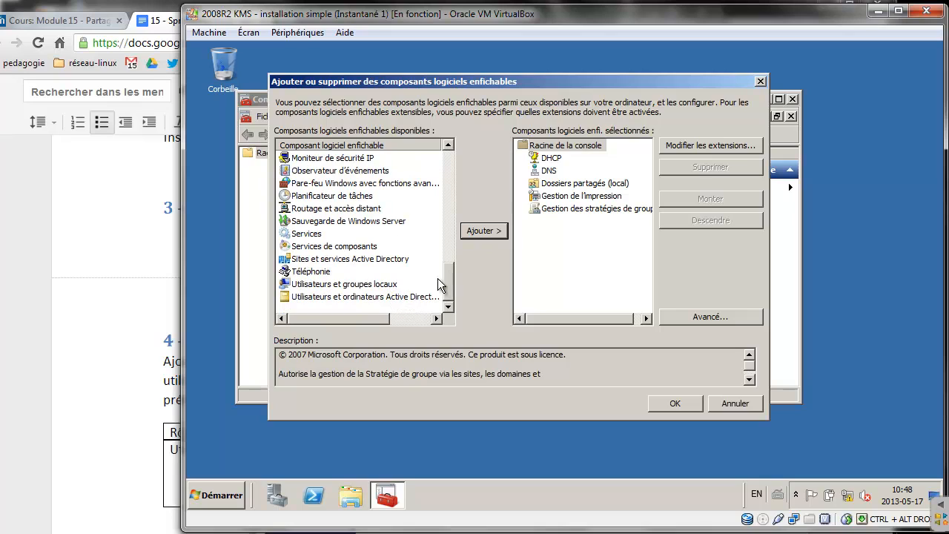
click(368, 297)
click(477, 232)
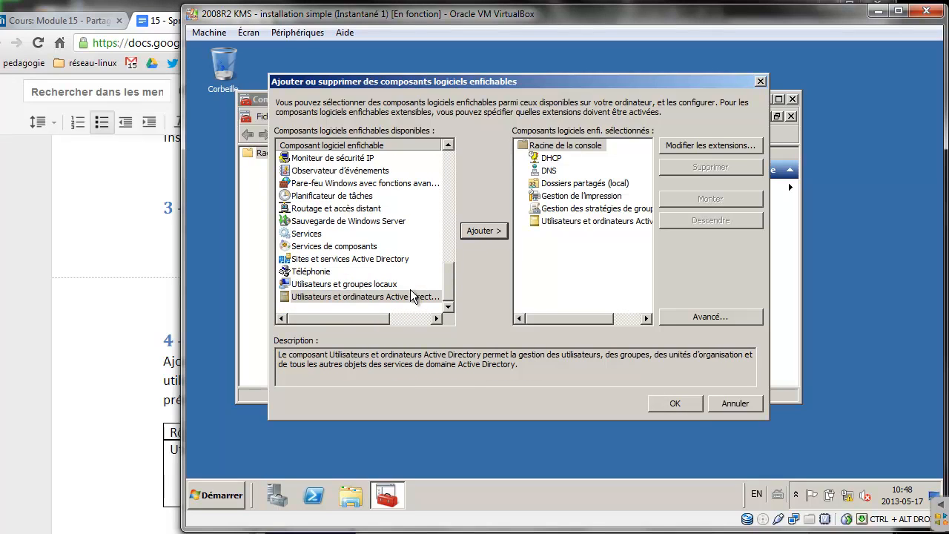
drag(452, 280, 452, 274)
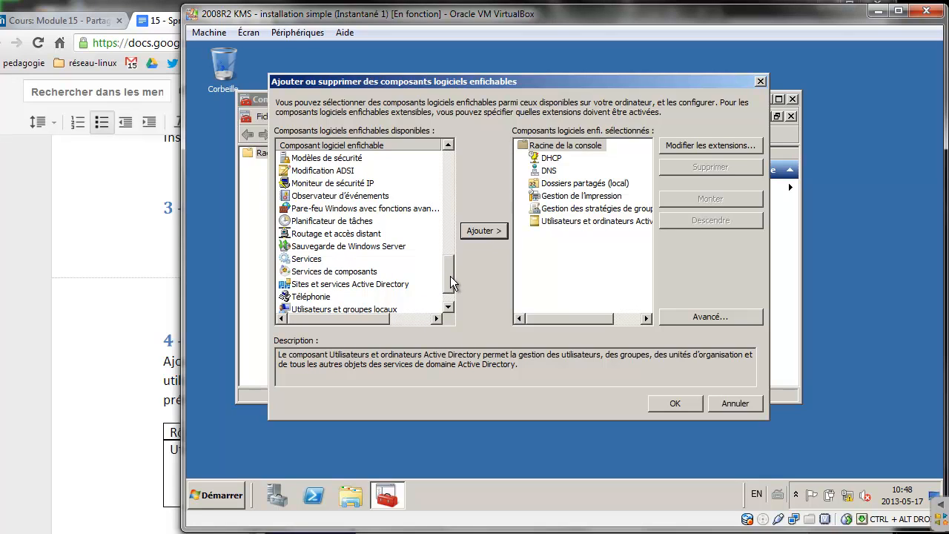
drag(450, 275, 449, 234)
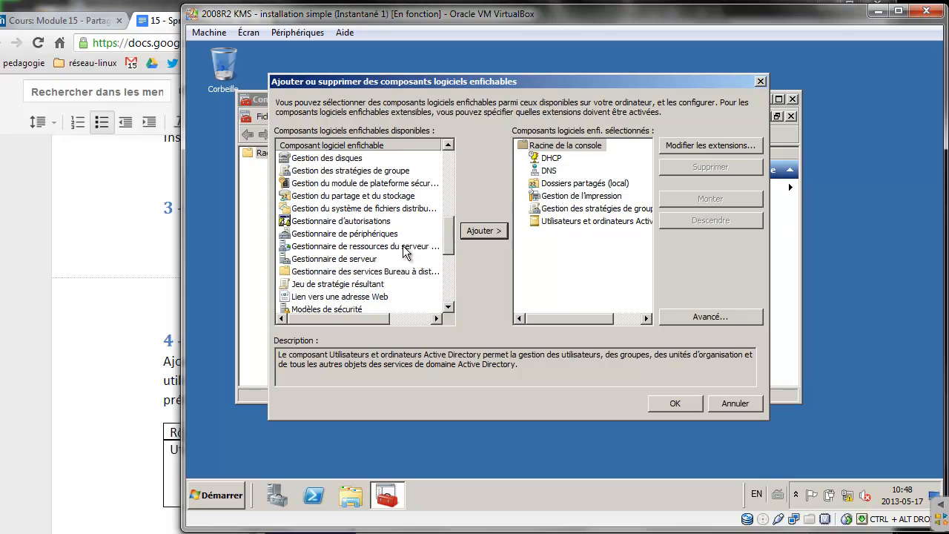
click(369, 249)
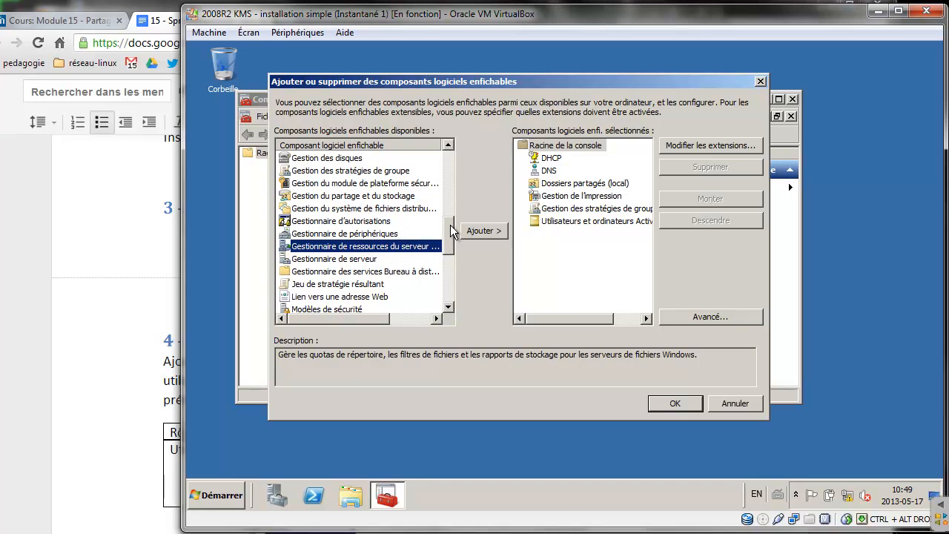
drag(384, 317, 394, 299)
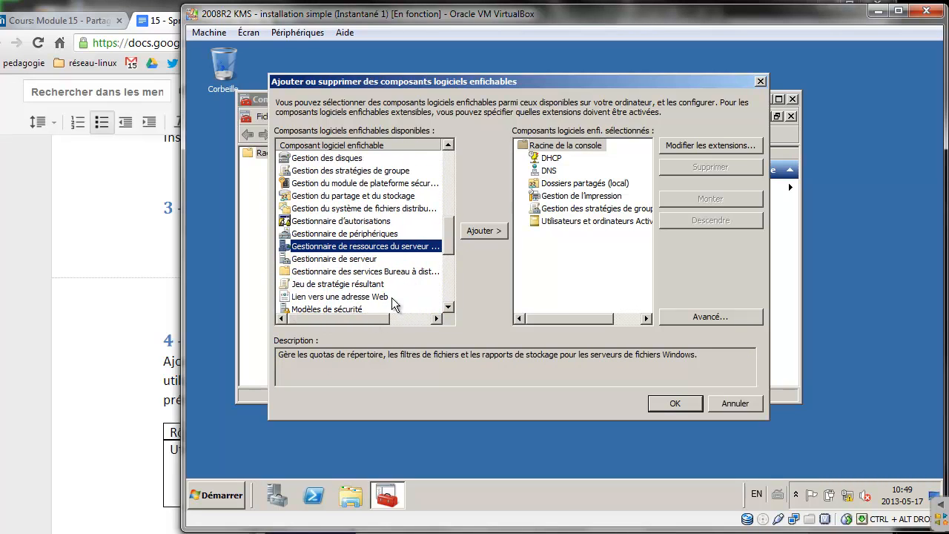
click(480, 230)
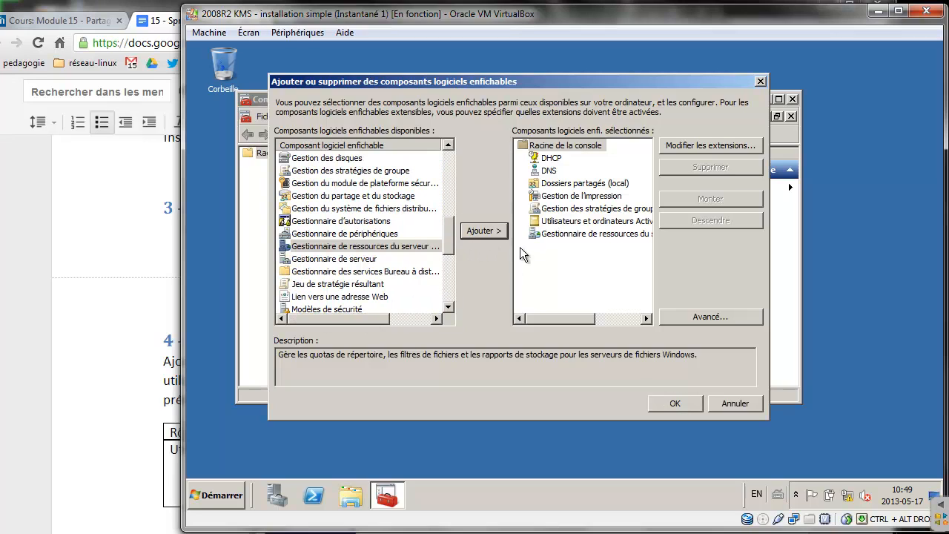
click(683, 407)
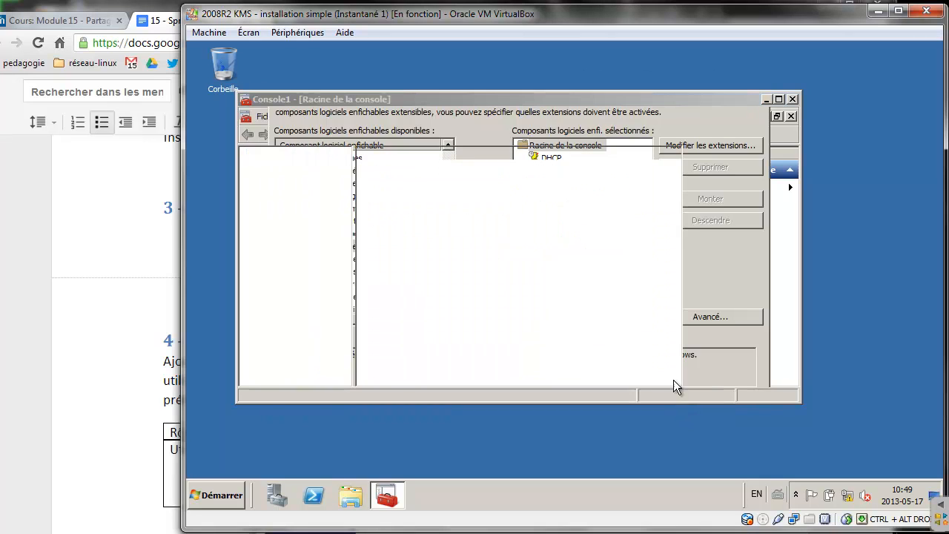
Save the console to the Bureau (desktop) under the name 'Super MMC console'
click(269, 117)
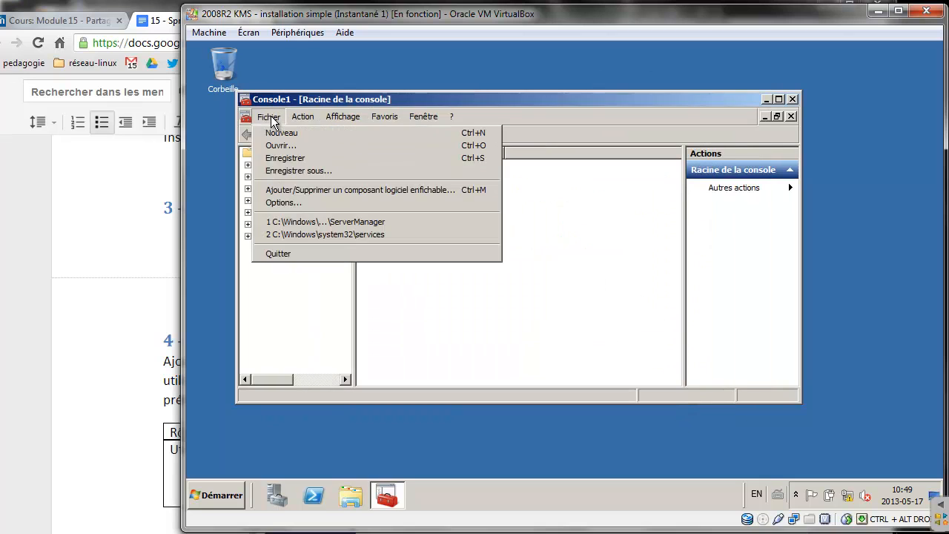
click(295, 158)
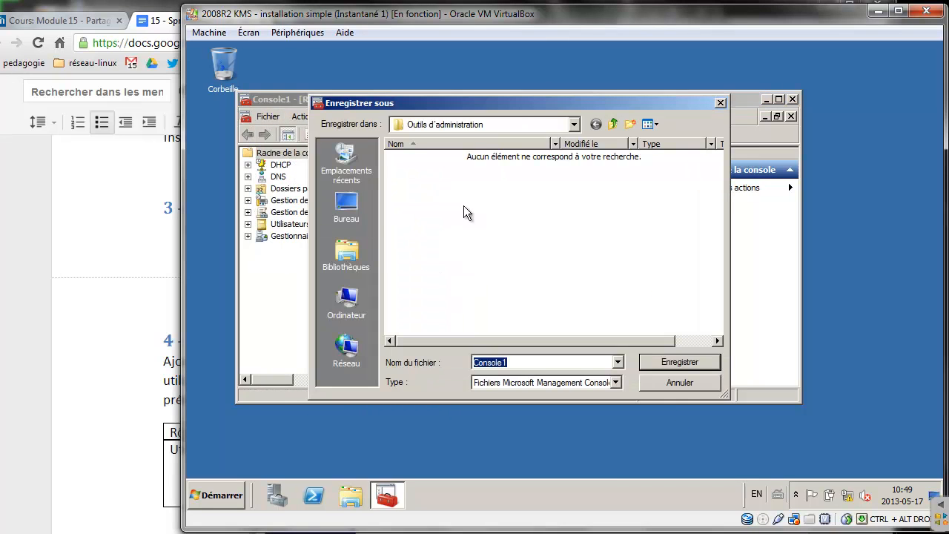
click(576, 125)
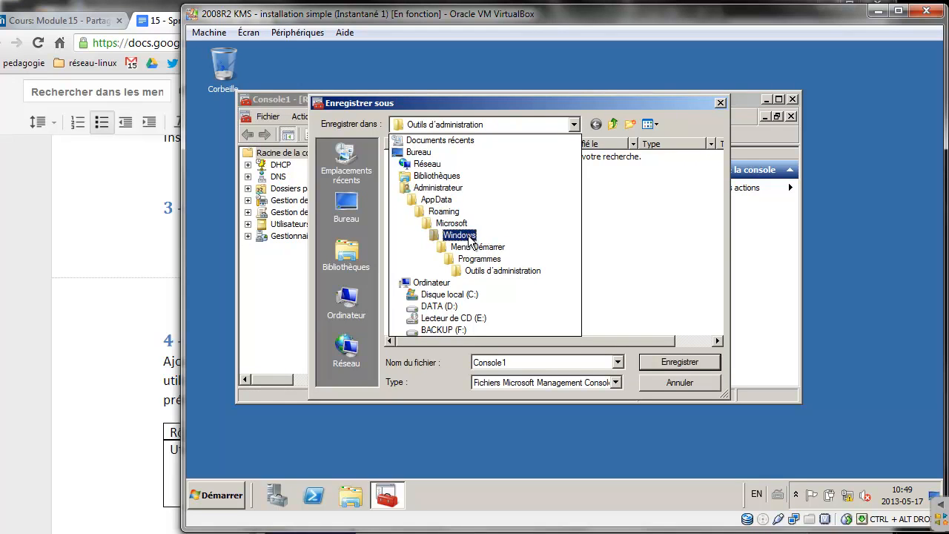
click(419, 152)
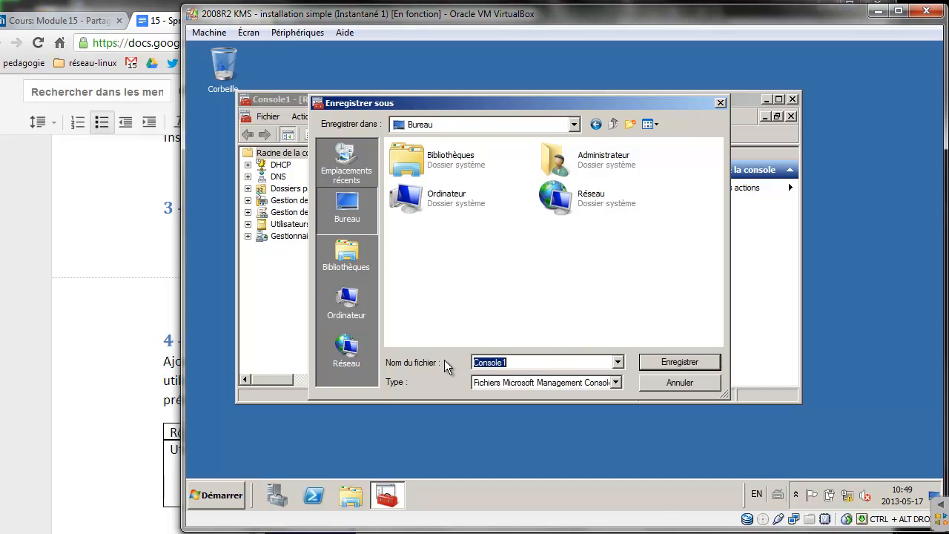
text(Super MMC cons)
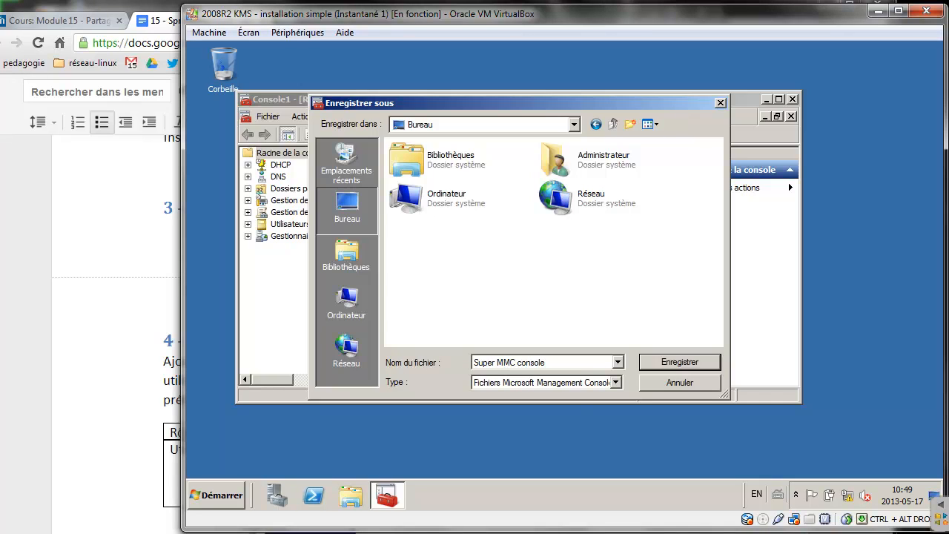
text(ole)
click(678, 361)
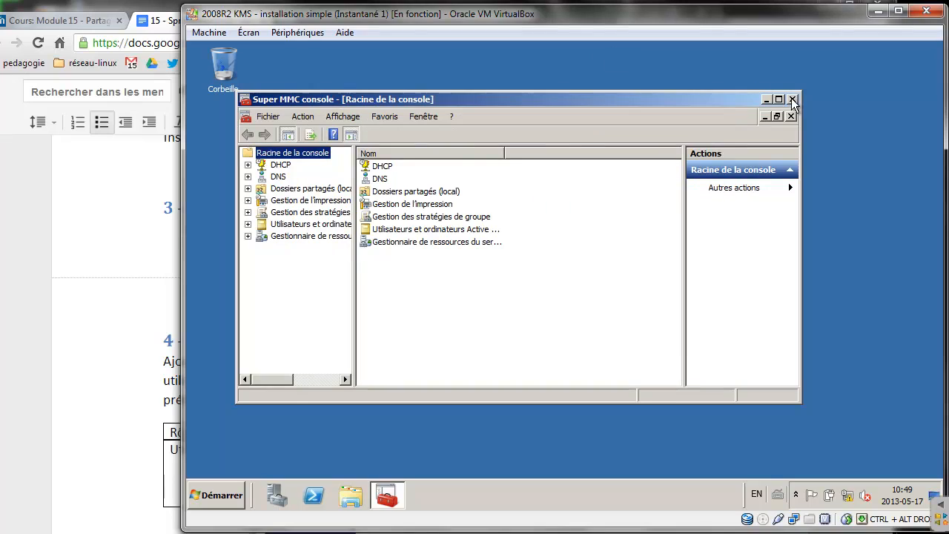
Expand DHCP > srv1.springfield.local and authorize the DHCP server
click(248, 164)
click(262, 177)
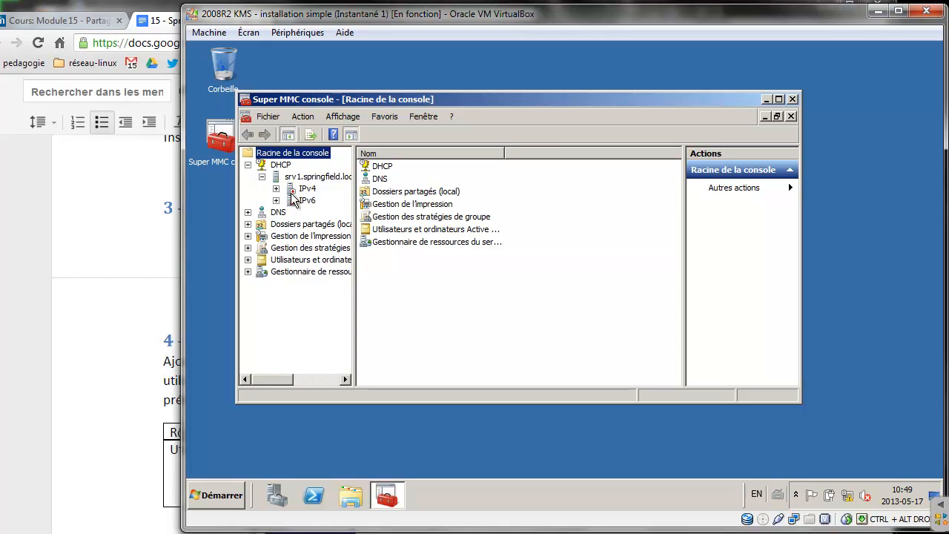
double_click(304, 188)
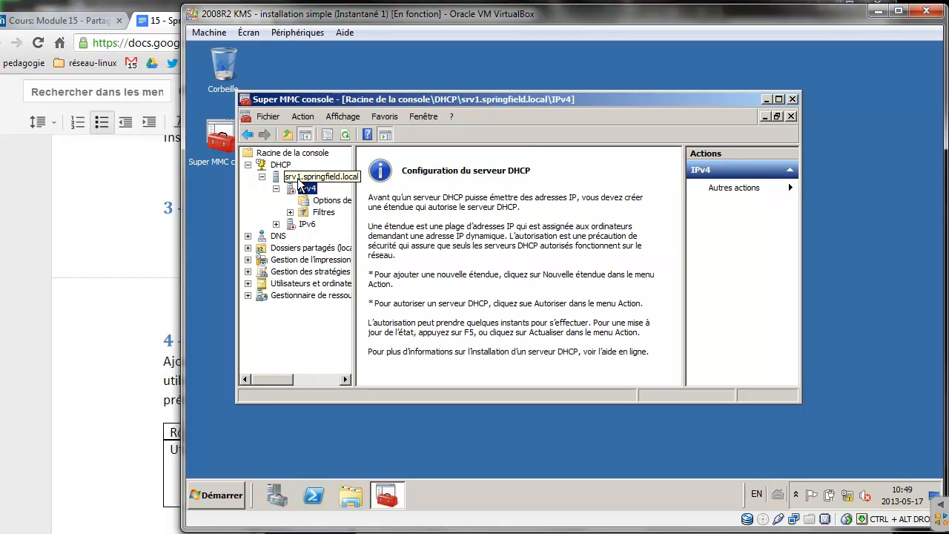
right_click(301, 191)
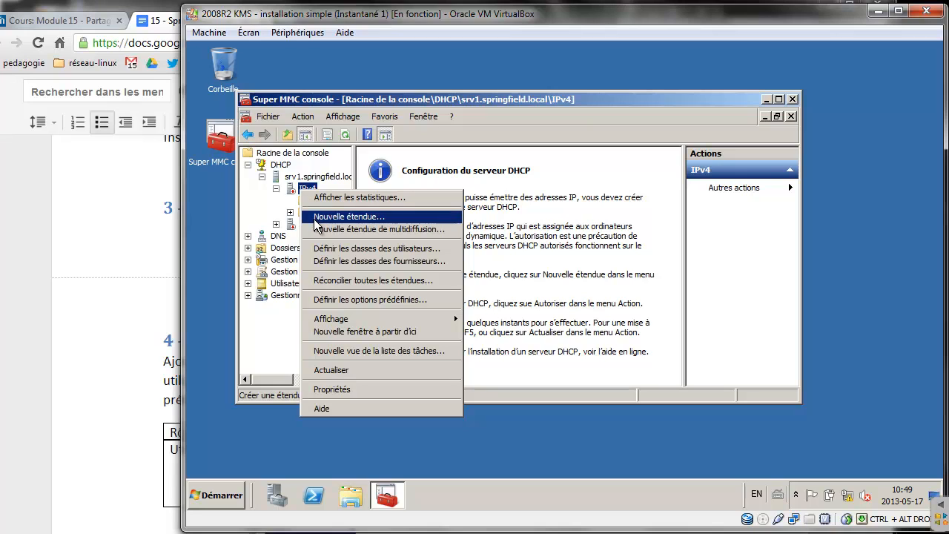
click(290, 178)
right_click(289, 183)
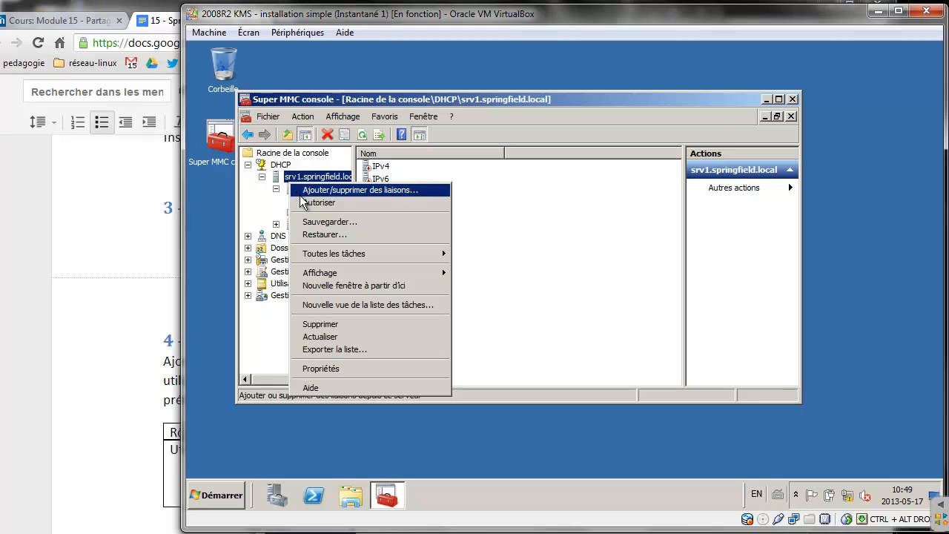
click(303, 201)
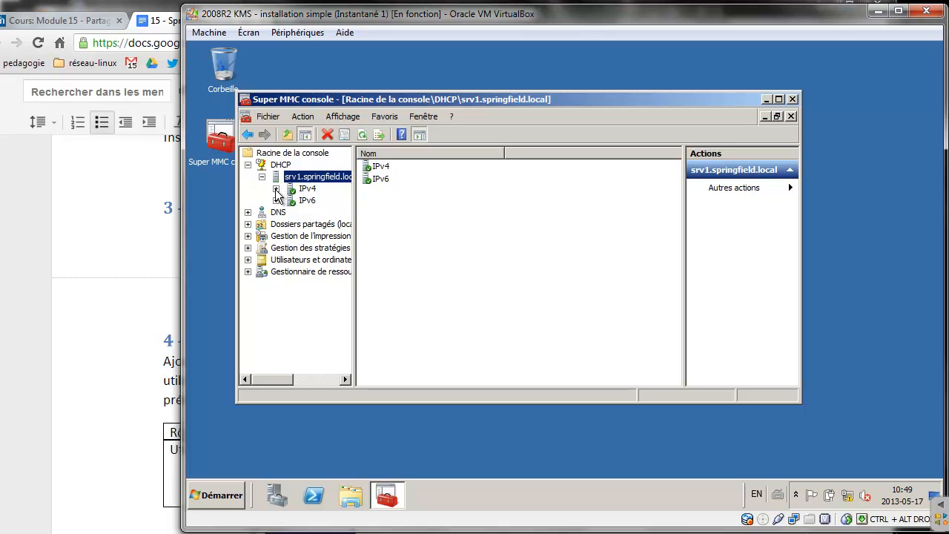
Expand IPv4, widen the console tree, and bring up the IPv4 actions menu
click(275, 190)
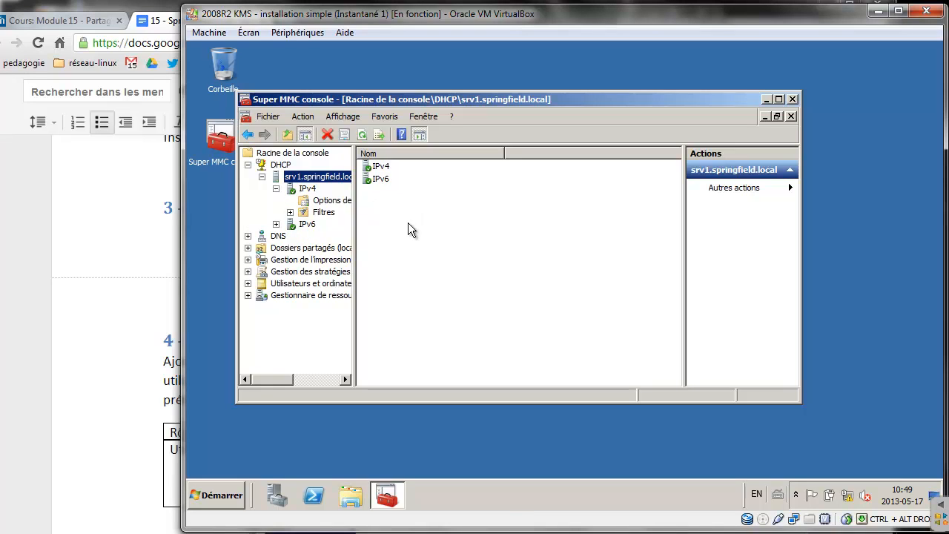
drag(351, 224, 449, 234)
click(369, 206)
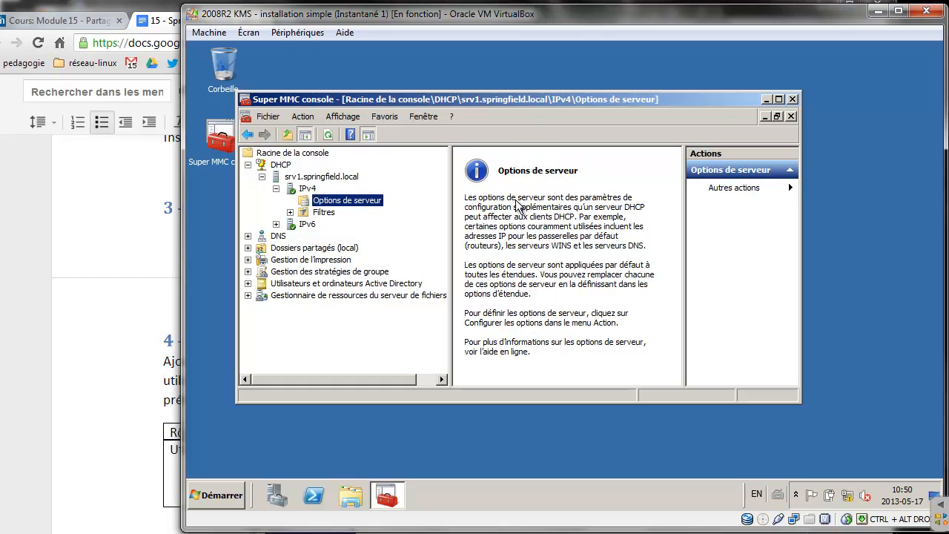
click(309, 189)
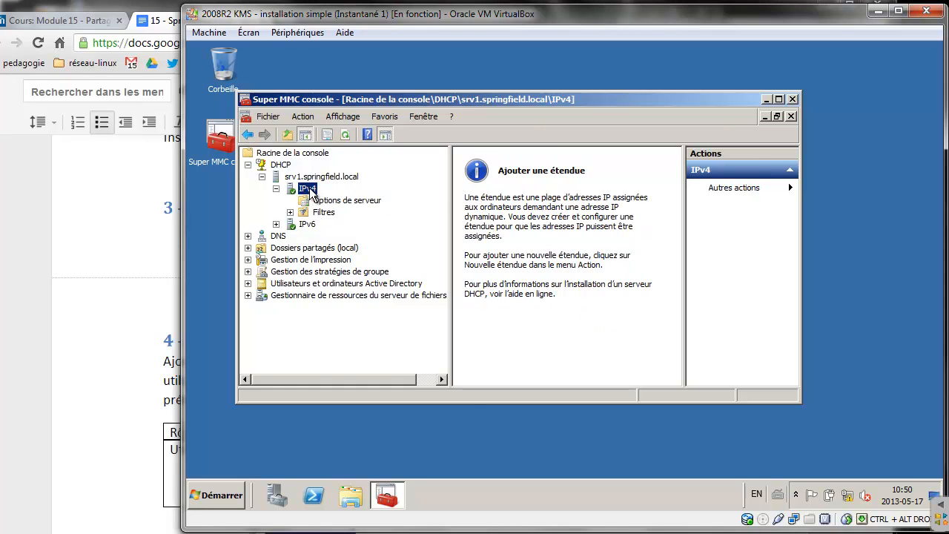
right_click(310, 190)
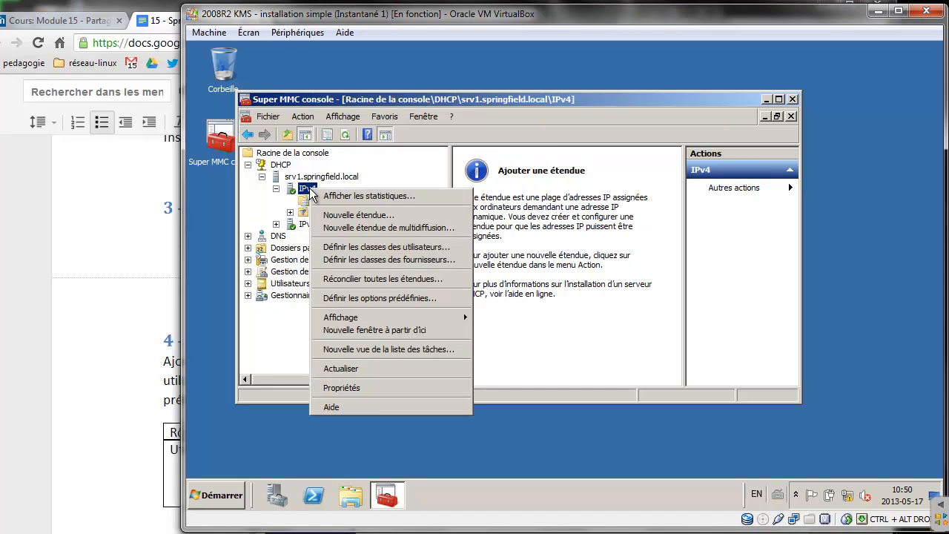
Start a new scope and name it '172.20.0.0/23'
click(363, 216)
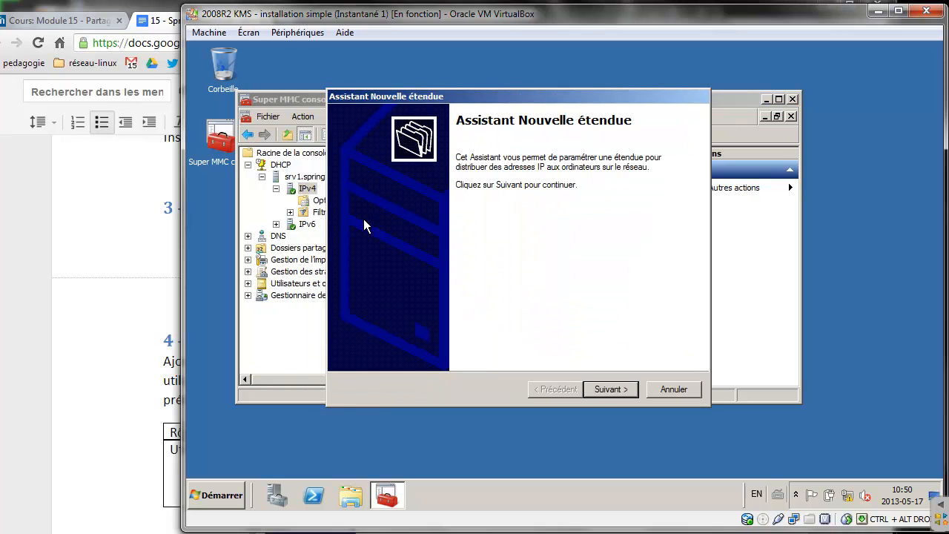
click(618, 390)
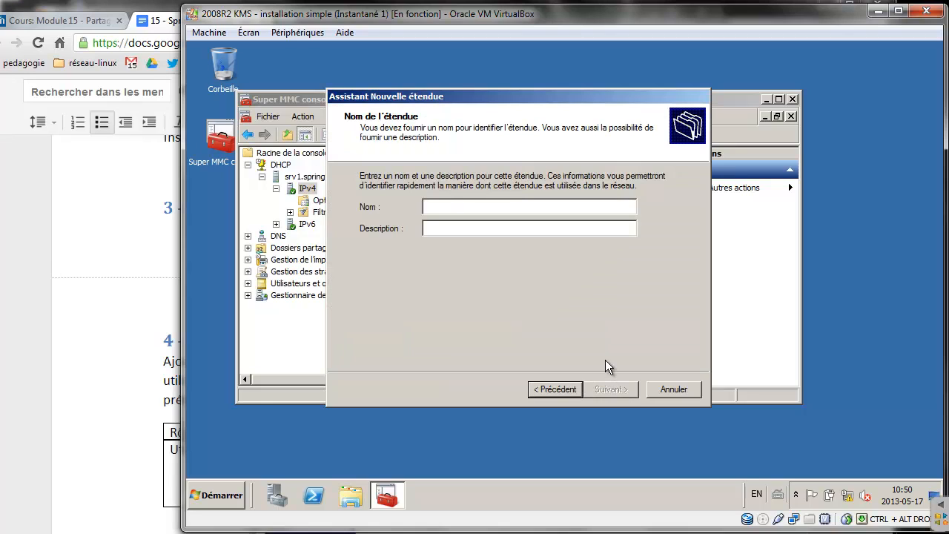
text(172)
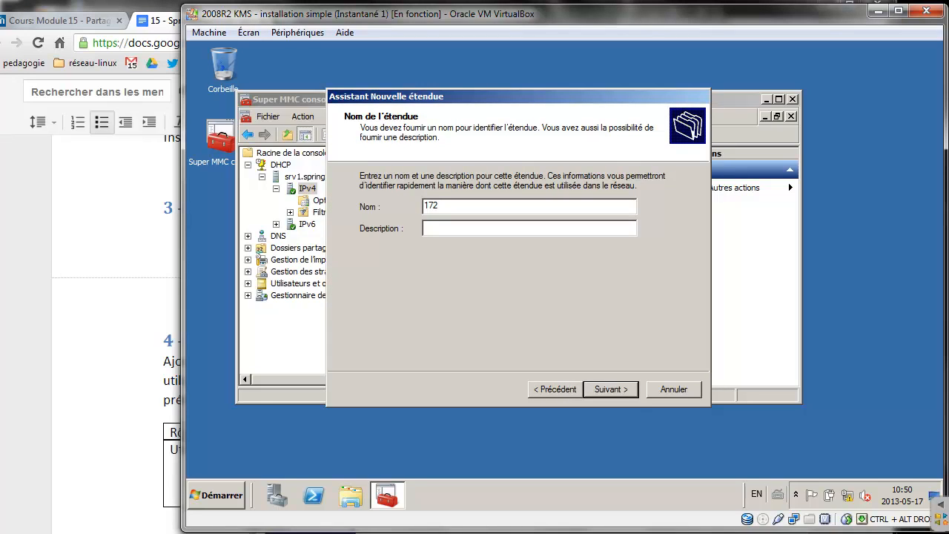
text(.20.0.0/23)
click(507, 227)
click(611, 389)
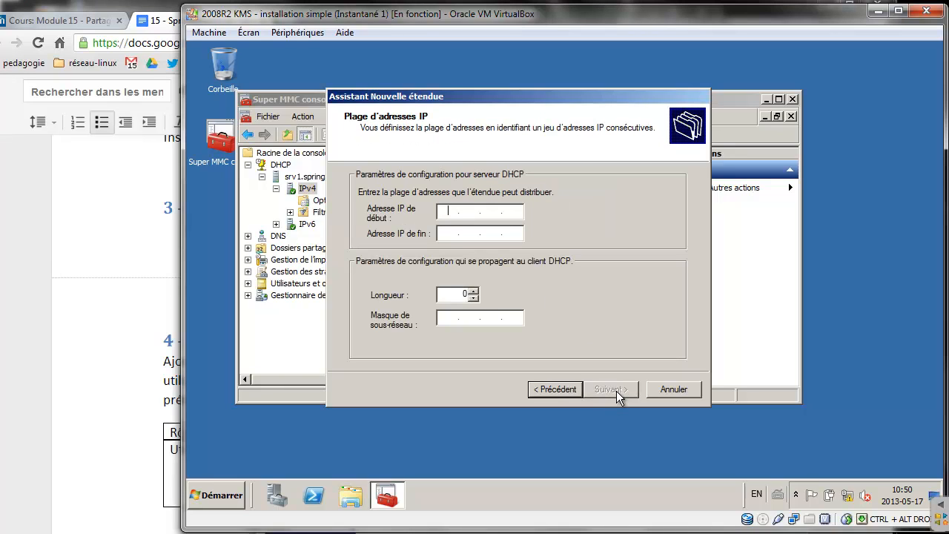
Set the range 172.20.0.1 to 172.20.1.254 with prefix length 23 (255.255.254.0)
text(172)
text(21)
text(0.0)
text(.)
text(1)
key(Tab)
text(172.)
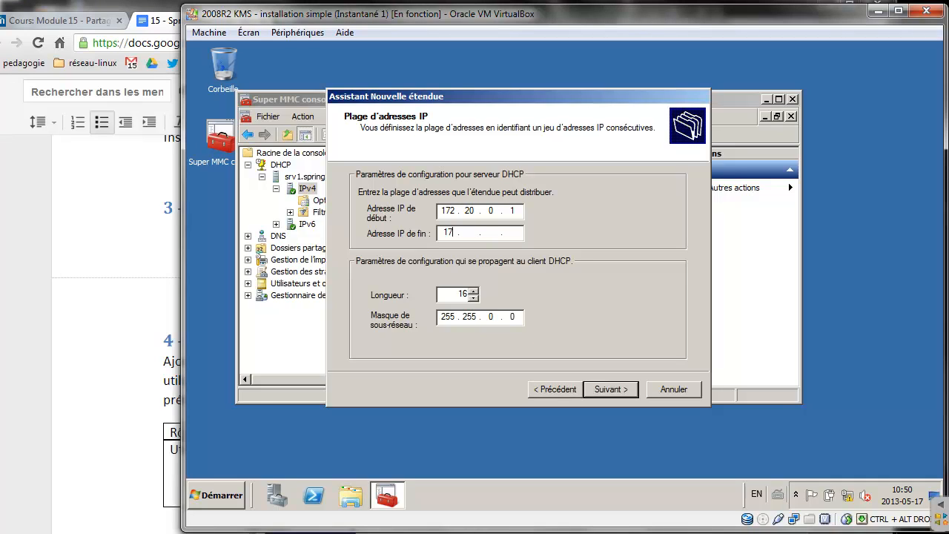
text(20.1.254)
drag(457, 295, 492, 295)
text(23)
click(518, 316)
click(610, 389)
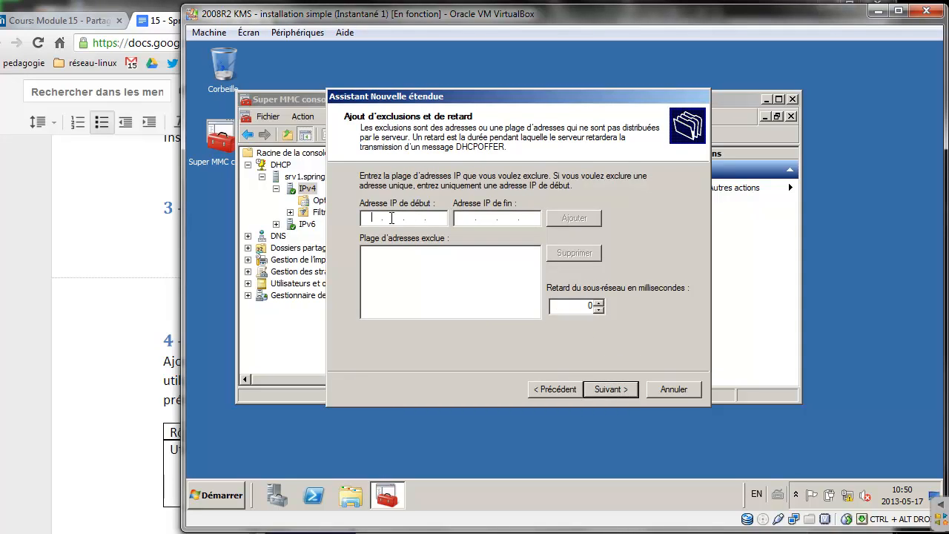
click(200, 277)
scroll(195, 293, up, 3)
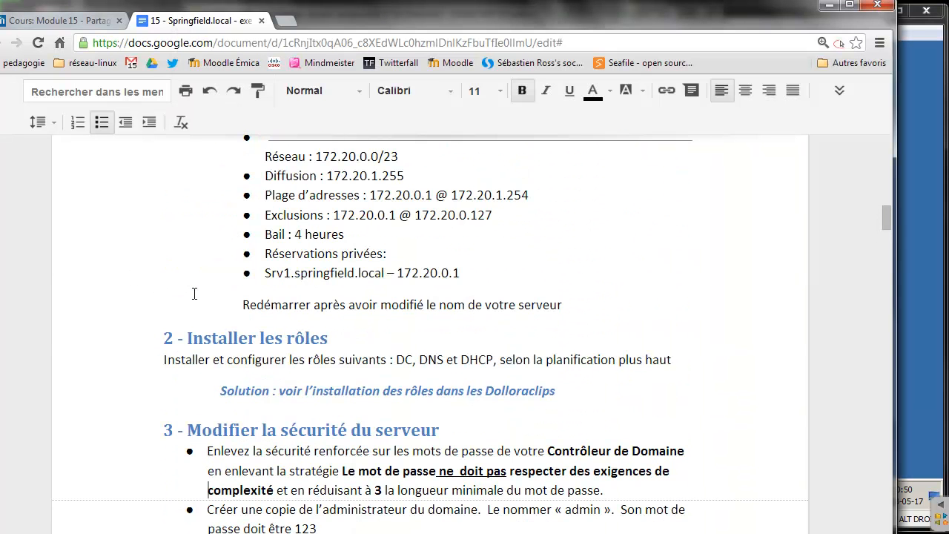
scroll(314, 312, up, 2)
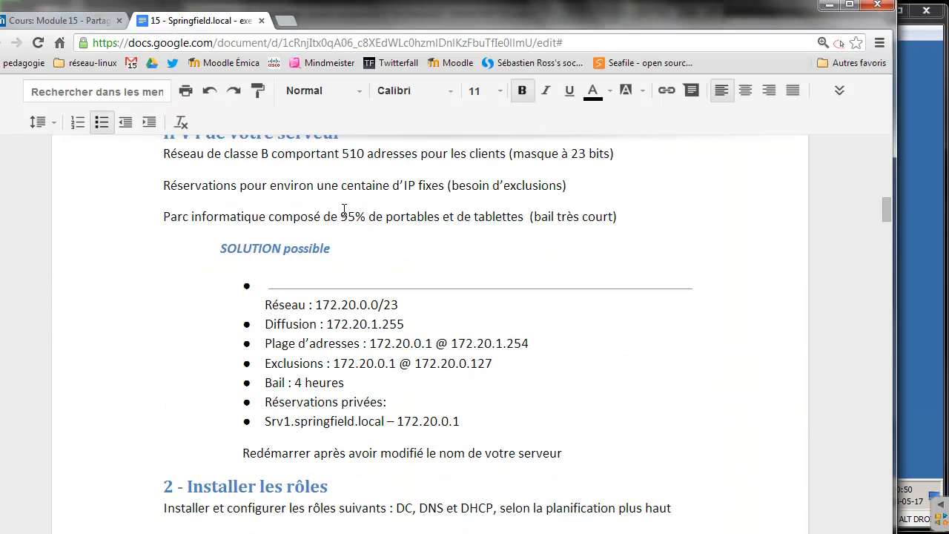
drag(341, 187, 445, 186)
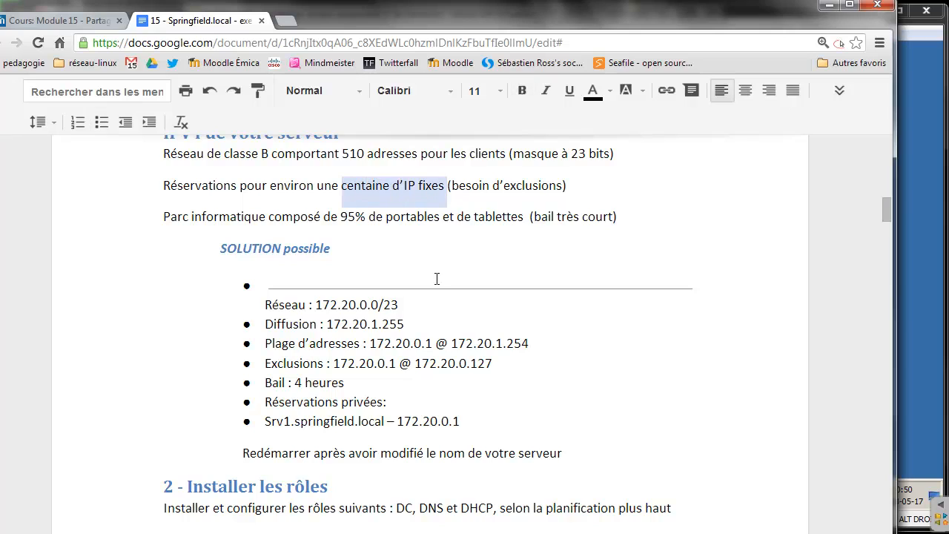
drag(334, 365, 480, 367)
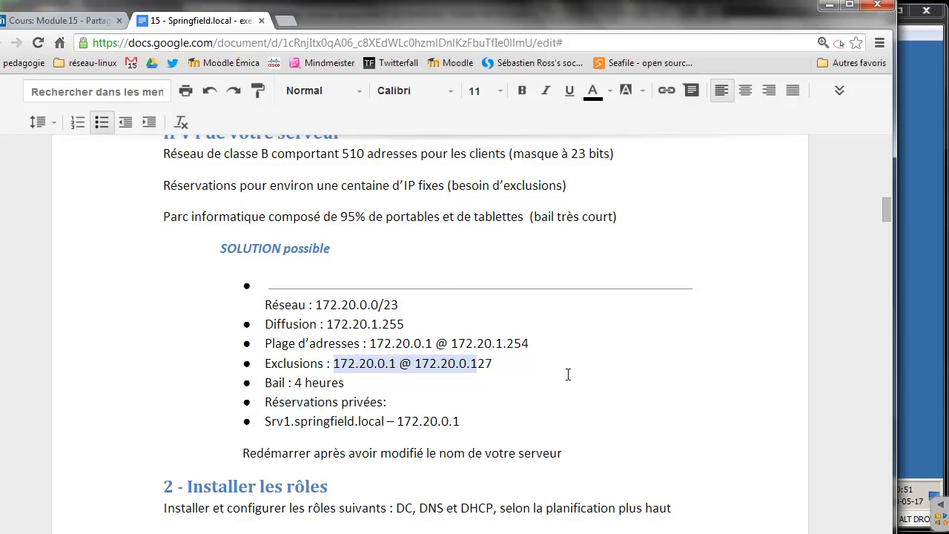
click(915, 320)
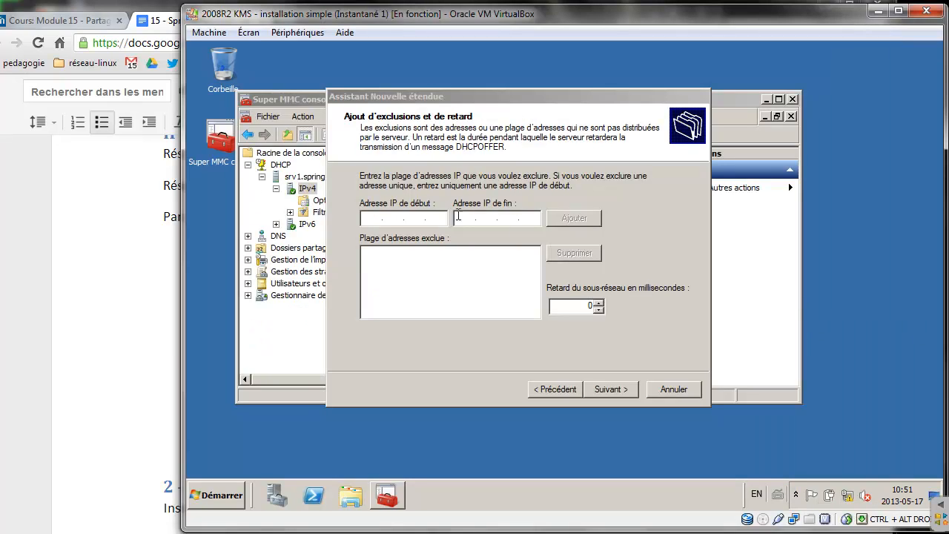
Exclude addresses 172.20.0.1 through 172.20.0.127 from the scope
click(371, 218)
text(17)
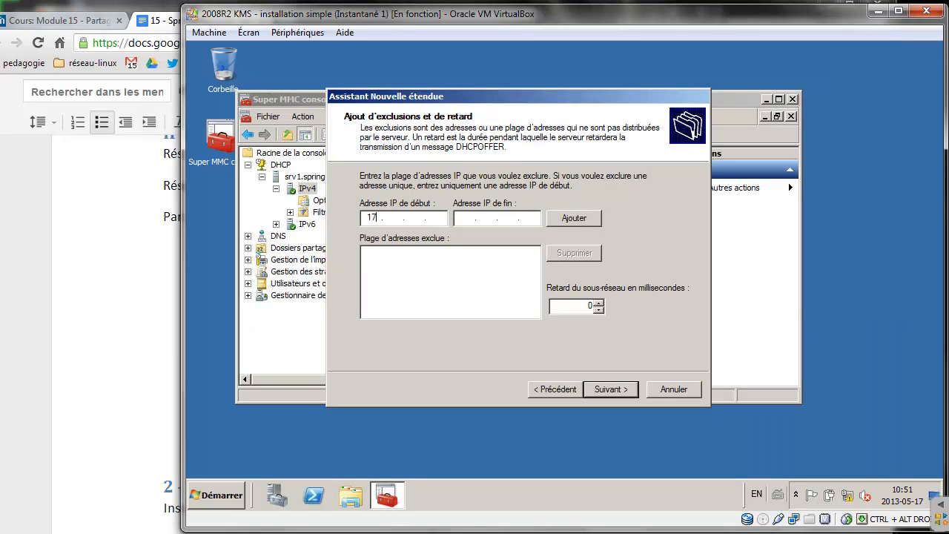
text(2)
text(20.)
text(172)
text(20.0)
text(127)
click(584, 224)
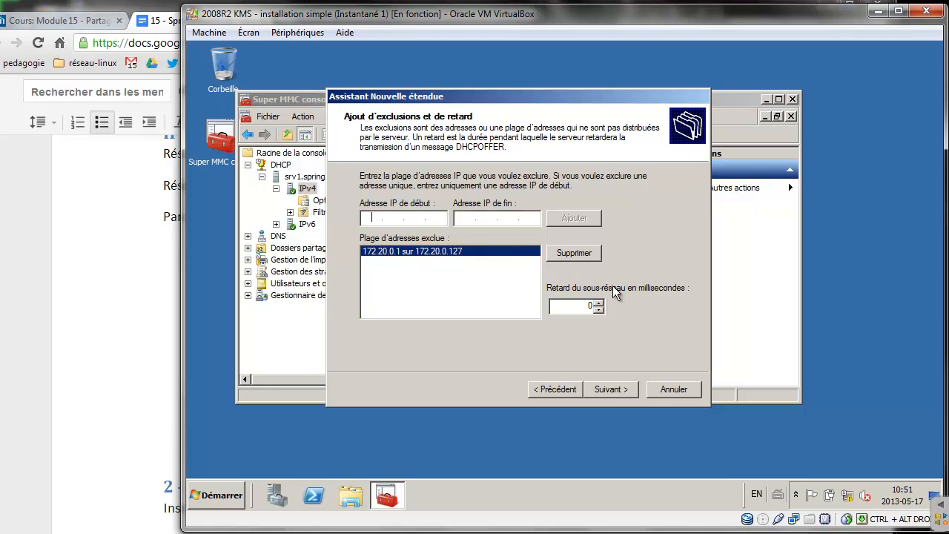
click(606, 389)
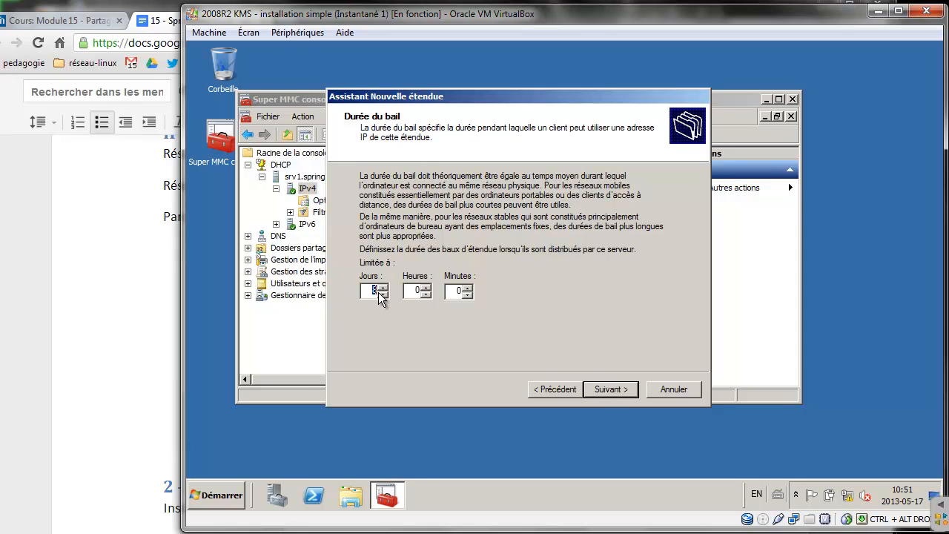
Set the lease to 0 days, 4 hours and choose to configure DHCP options now
text(0)
double_click(428, 292)
click(120, 313)
drag(345, 384, 265, 384)
key(alt+Tab)
click(609, 393)
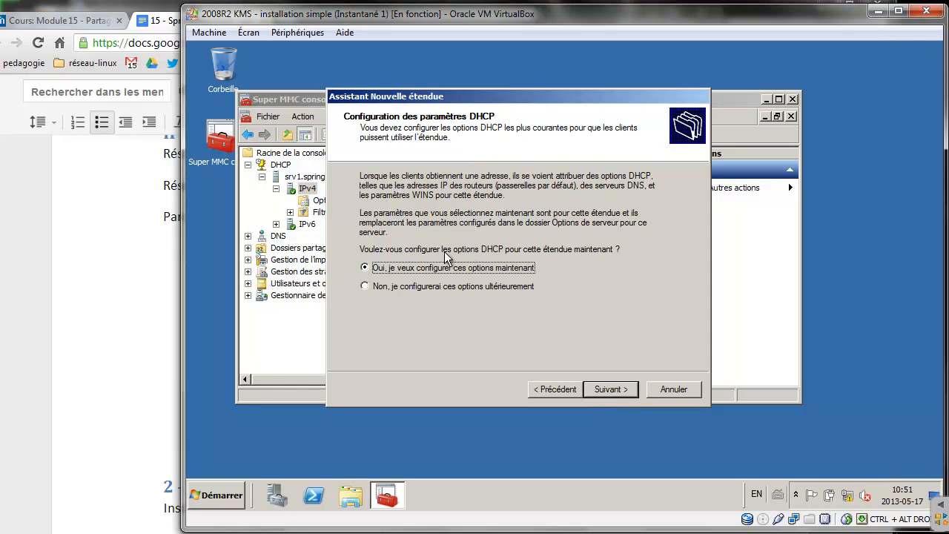
click(613, 391)
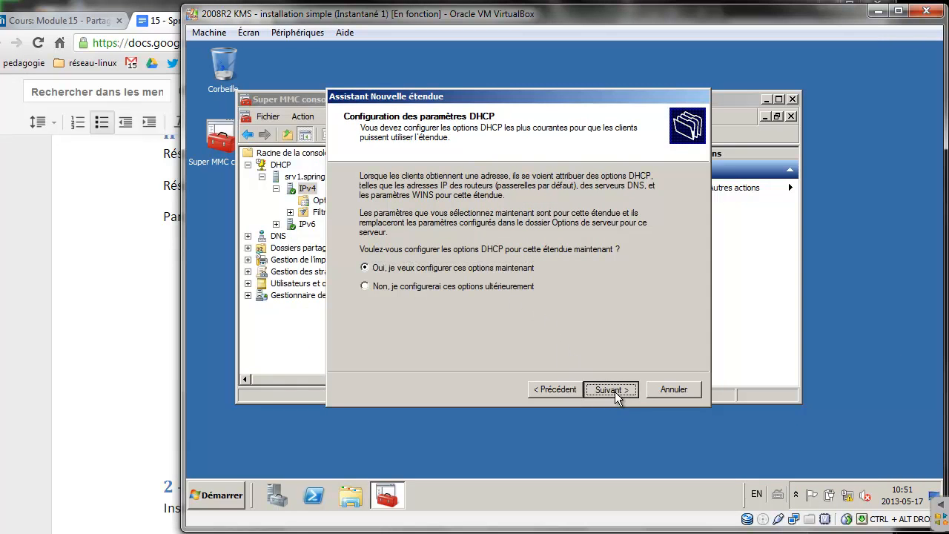
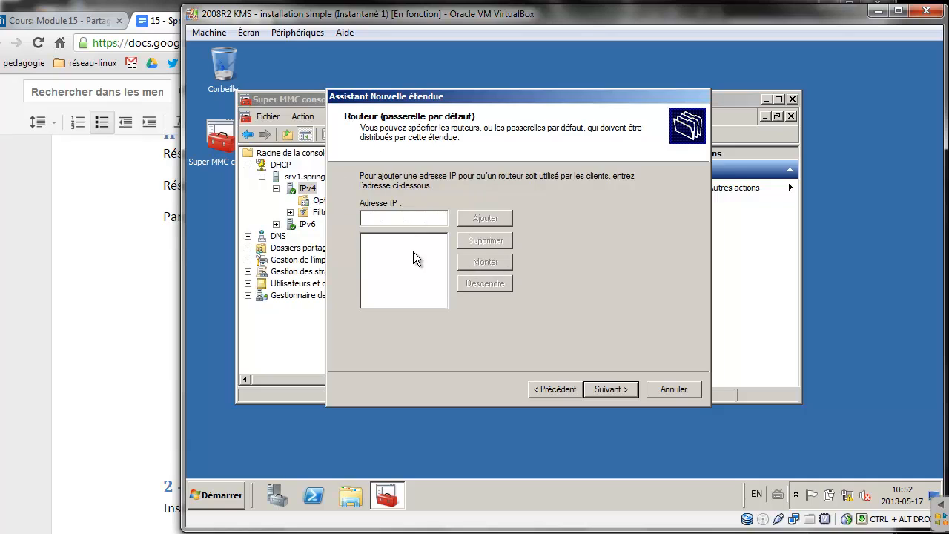
Skip the router page and select springfield.local in the parent domain field
click(617, 385)
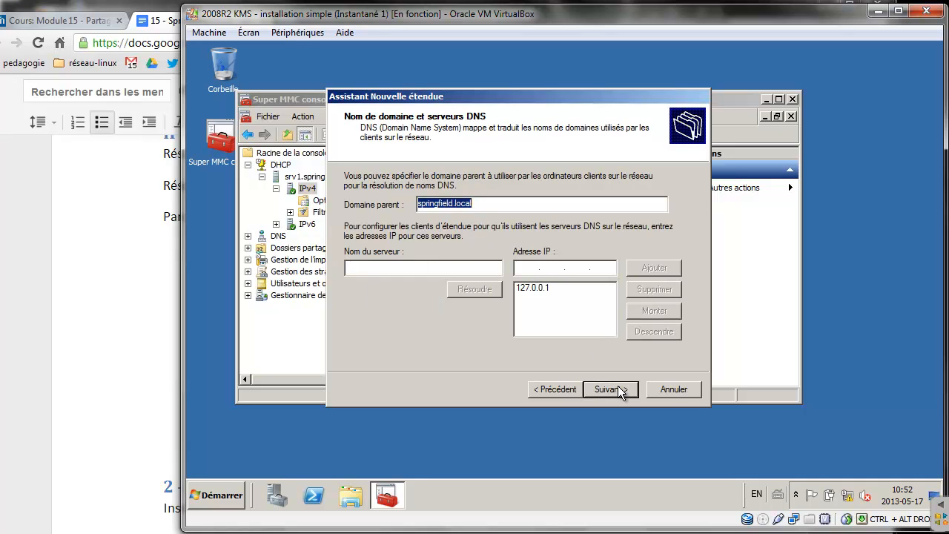
click(484, 201)
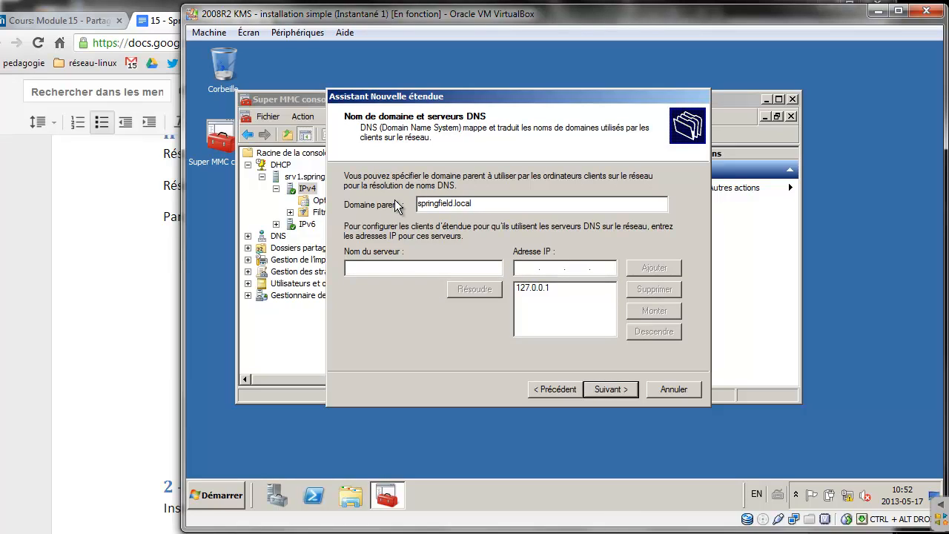
drag(493, 203, 408, 206)
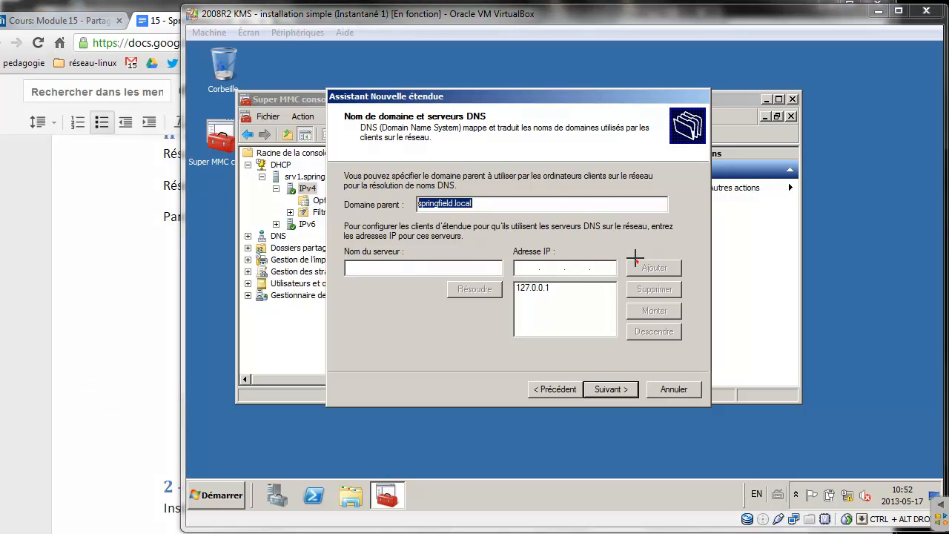
Mark up the DNS page showing DNS server 127.0.0.1, then bring up the server's network options
mouse_move(634, 260)
mouse_down()
mouse_move(459, 189)
mouse_move(430, 356)
mouse_move(662, 252)
mouse_move(638, 254)
mouse_up()
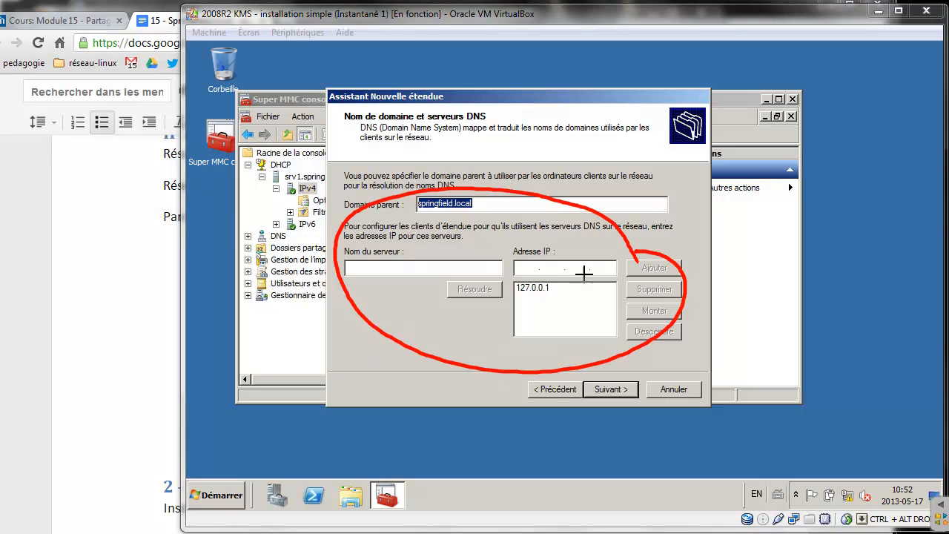
mouse_move(483, 351)
mouse_down()
mouse_move(469, 371)
mouse_move(535, 300)
mouse_move(532, 318)
mouse_up()
mouse_move(607, 220)
mouse_down()
mouse_move(572, 221)
mouse_move(607, 207)
mouse_move(620, 228)
mouse_up()
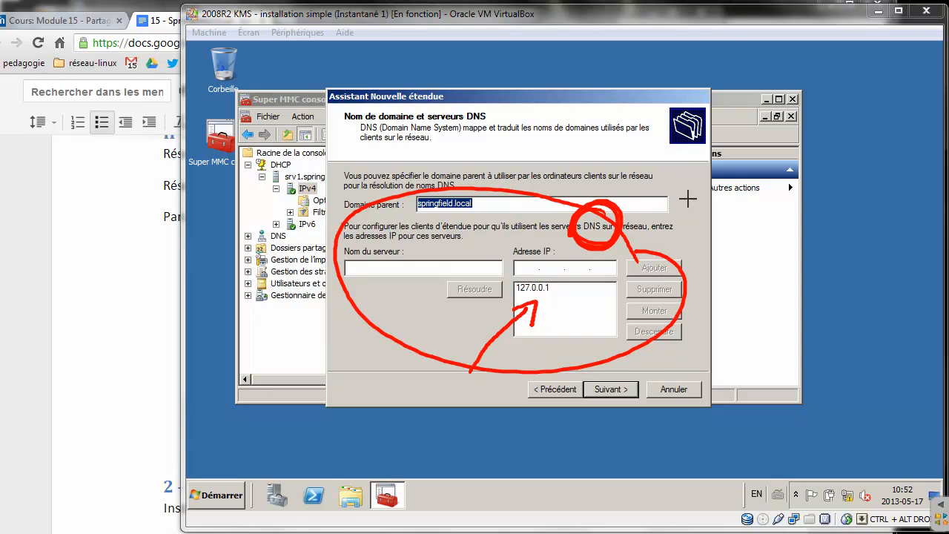
drag(643, 180, 667, 219)
mouse_move(669, 236)
mouse_down()
mouse_move(671, 243)
mouse_move(673, 234)
mouse_up()
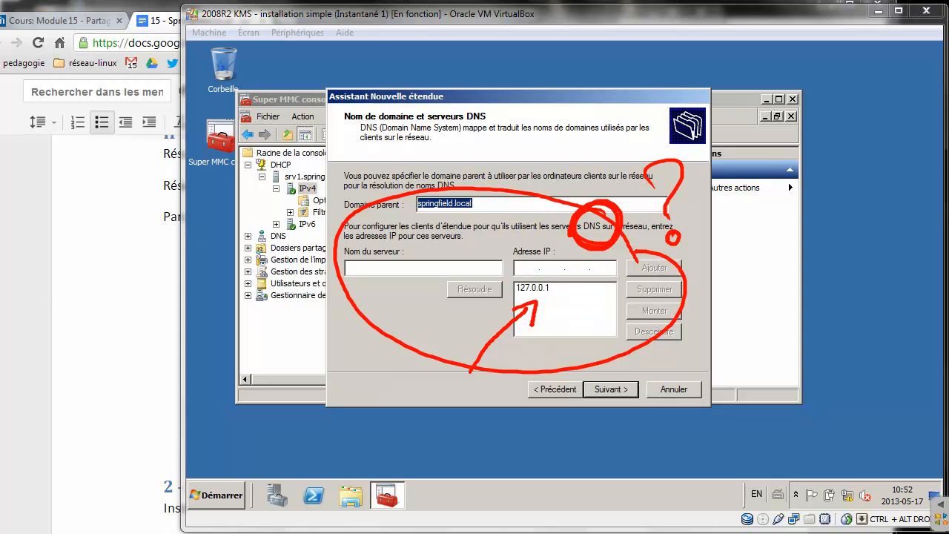
right_click(847, 497)
Inspect the réseau interne adapter's IPv4 address settings, then close them and return to the scope wizard
click(849, 495)
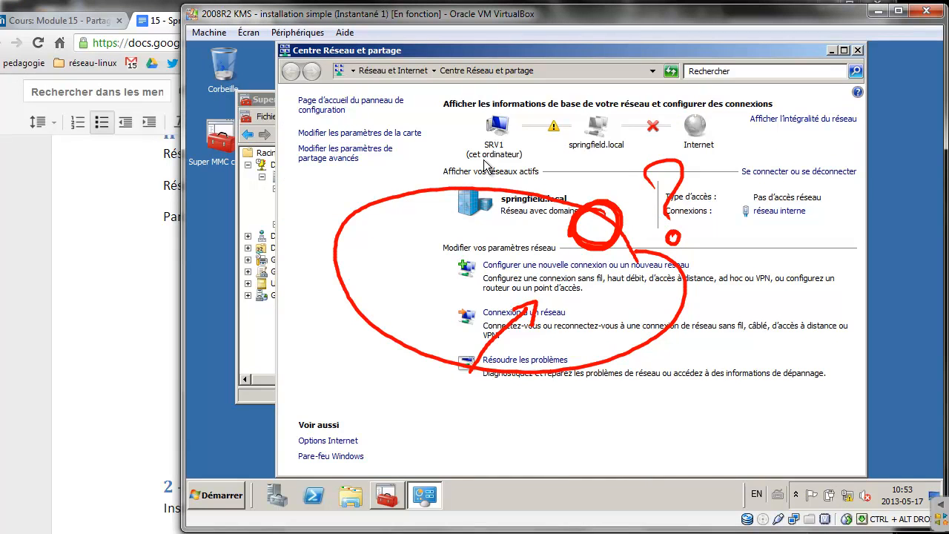
click(394, 134)
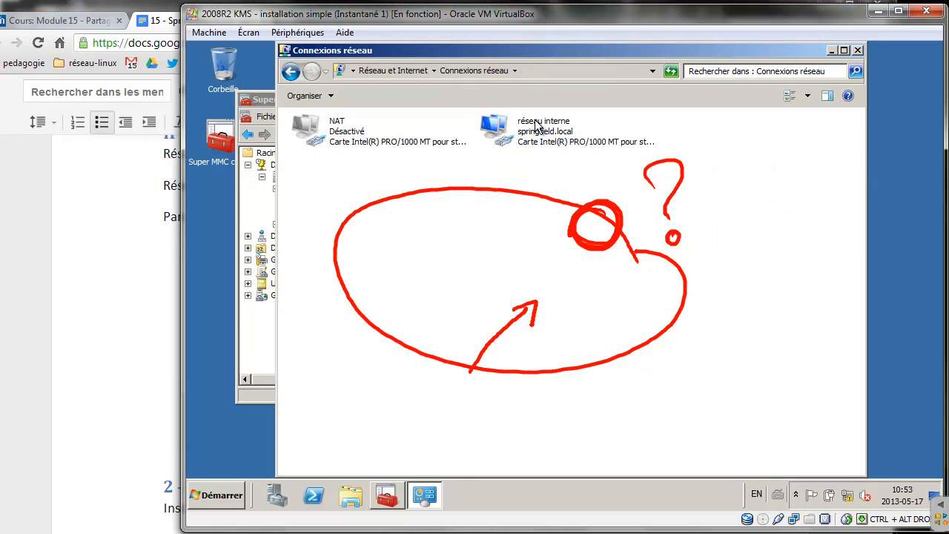
right_click(535, 121)
click(574, 242)
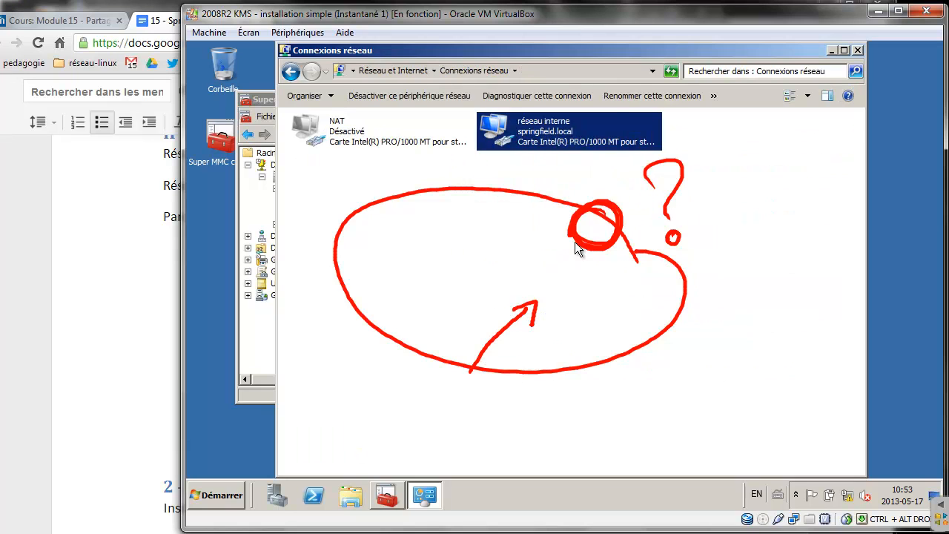
click(390, 274)
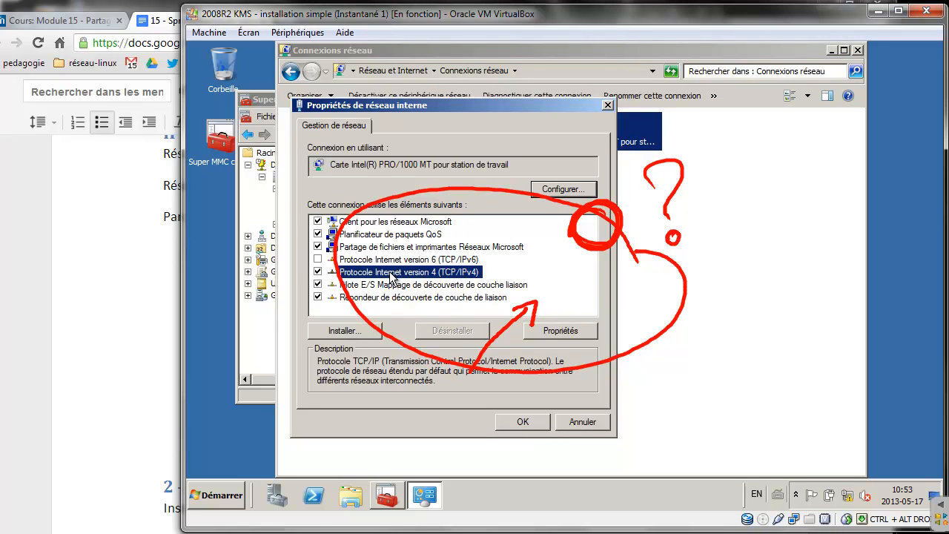
click(563, 331)
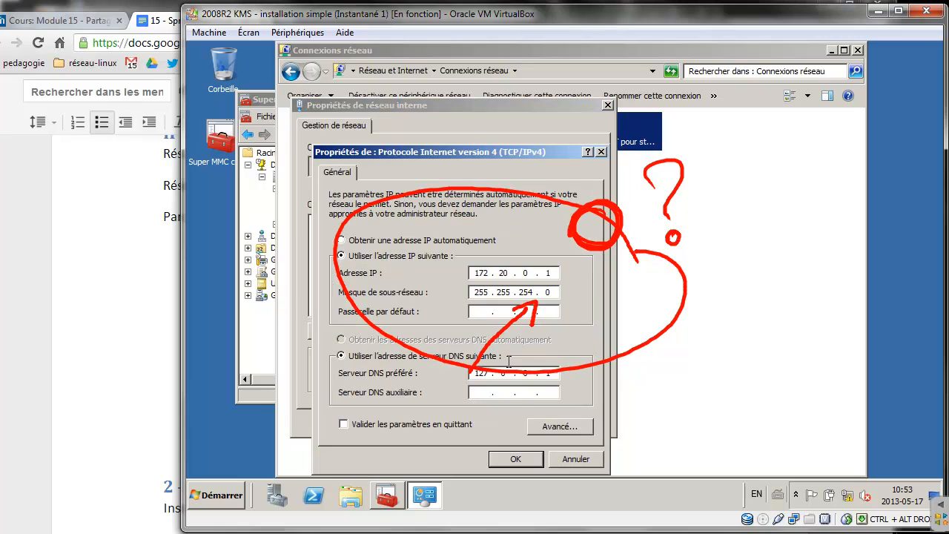
mouse_move(805, 151)
mouse_down()
mouse_move(650, 174)
mouse_move(463, 354)
mouse_move(692, 248)
mouse_move(601, 269)
mouse_up()
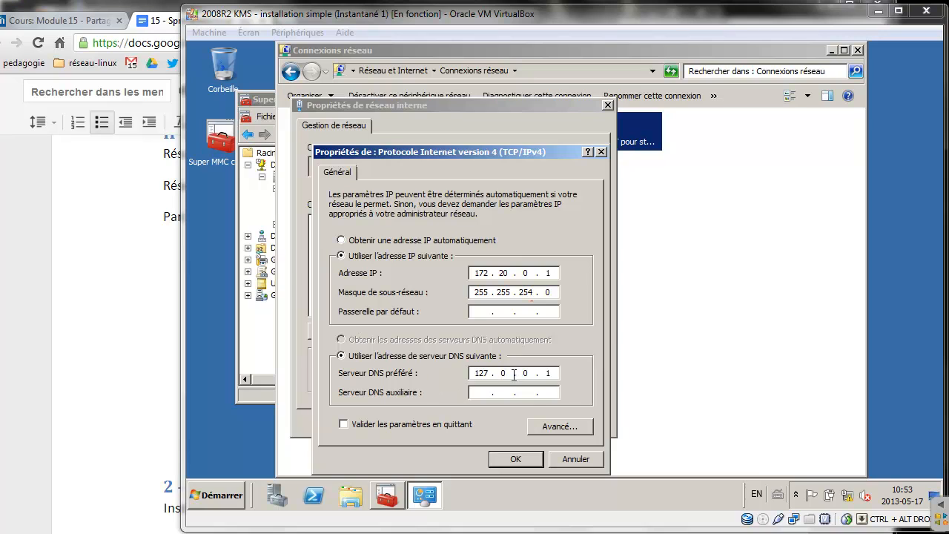
click(515, 458)
click(528, 419)
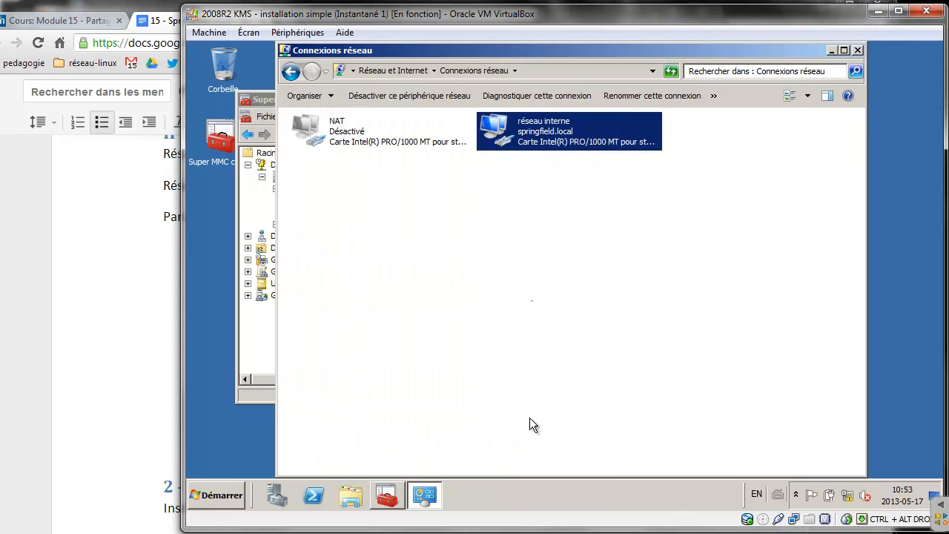
click(258, 332)
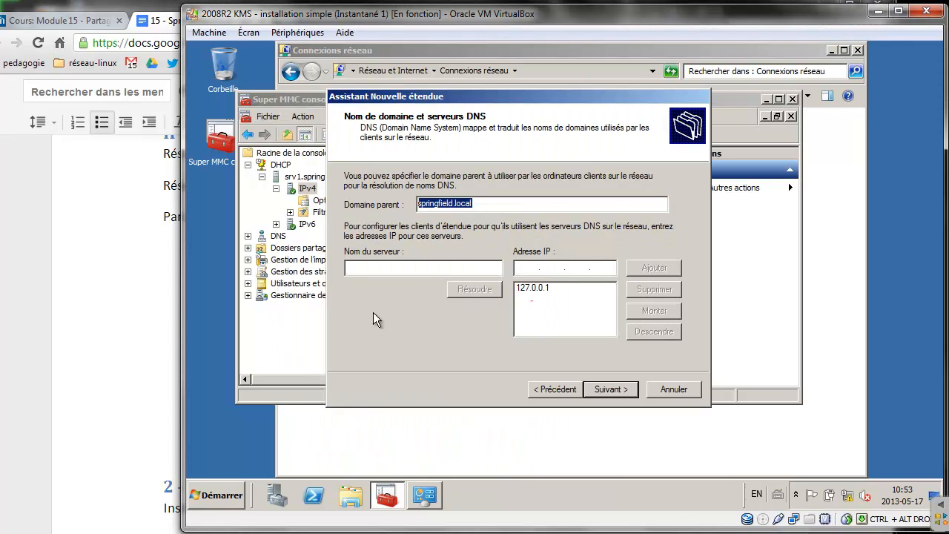
Select the 127.0.0.1 DNS server entry and annotate it on the DNS page
click(535, 289)
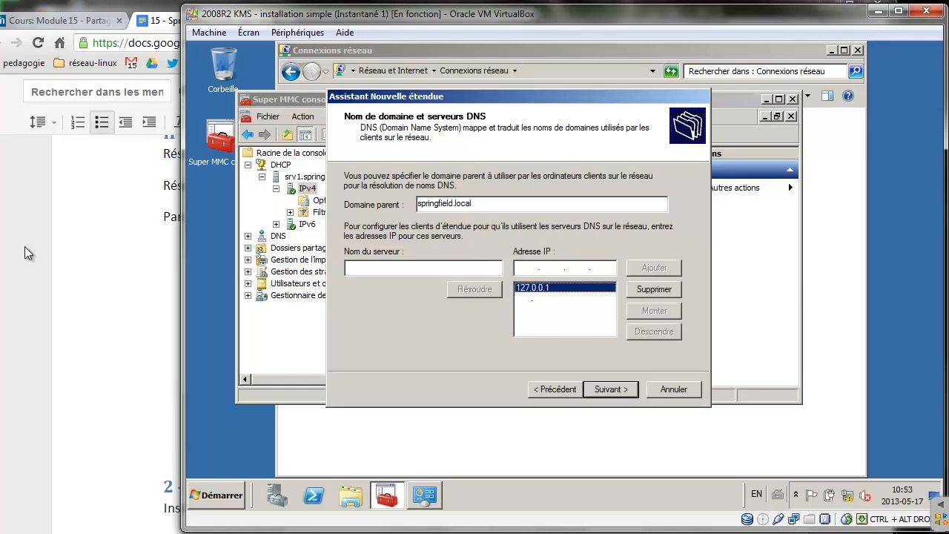
mouse_move(561, 281)
mouse_down()
mouse_move(724, 214)
mouse_move(808, 225)
mouse_move(826, 217)
mouse_up()
mouse_move(783, 257)
mouse_down()
mouse_move(775, 266)
mouse_move(828, 255)
mouse_move(838, 242)
mouse_move(839, 278)
mouse_move(776, 328)
mouse_move(836, 317)
mouse_up()
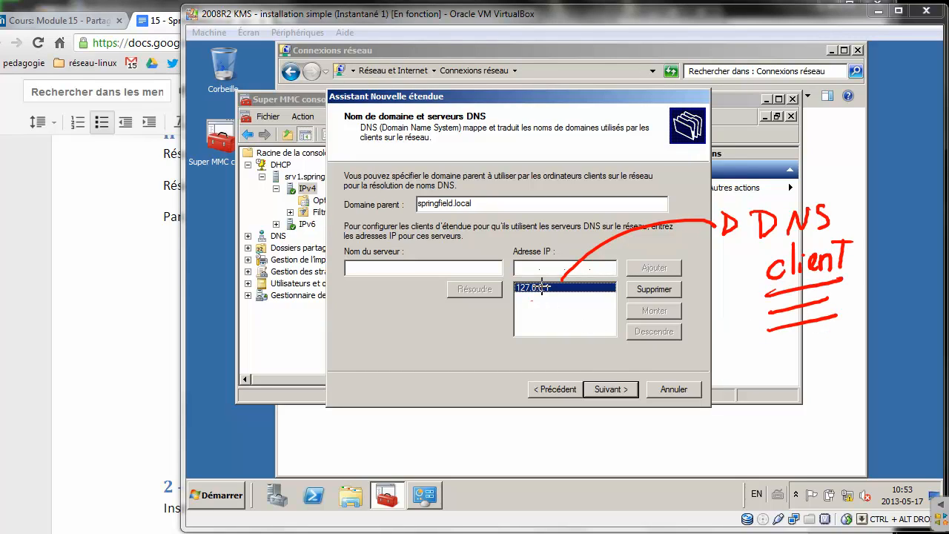
drag(555, 283, 528, 317)
drag(501, 259, 543, 304)
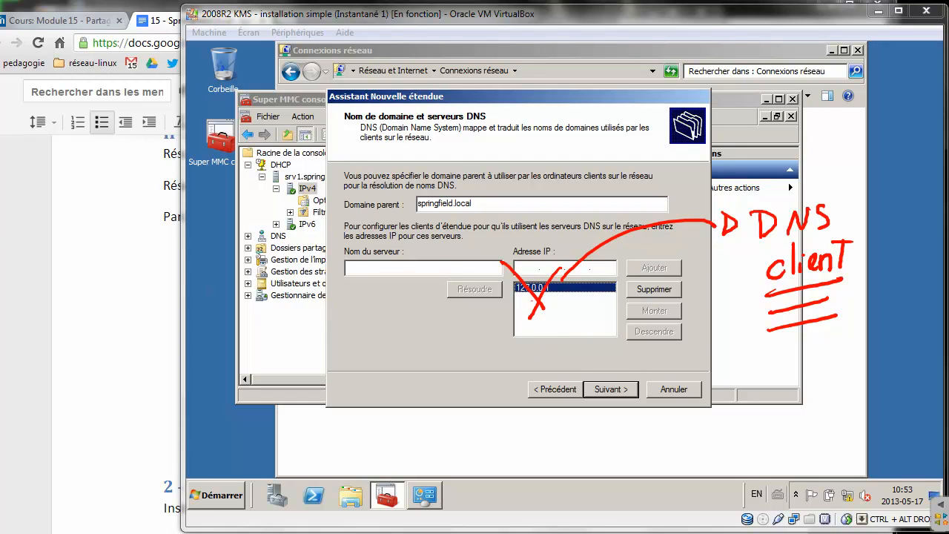
mouse_move(330, 230)
mouse_down()
mouse_move(515, 311)
mouse_move(815, 287)
mouse_move(726, 300)
mouse_up()
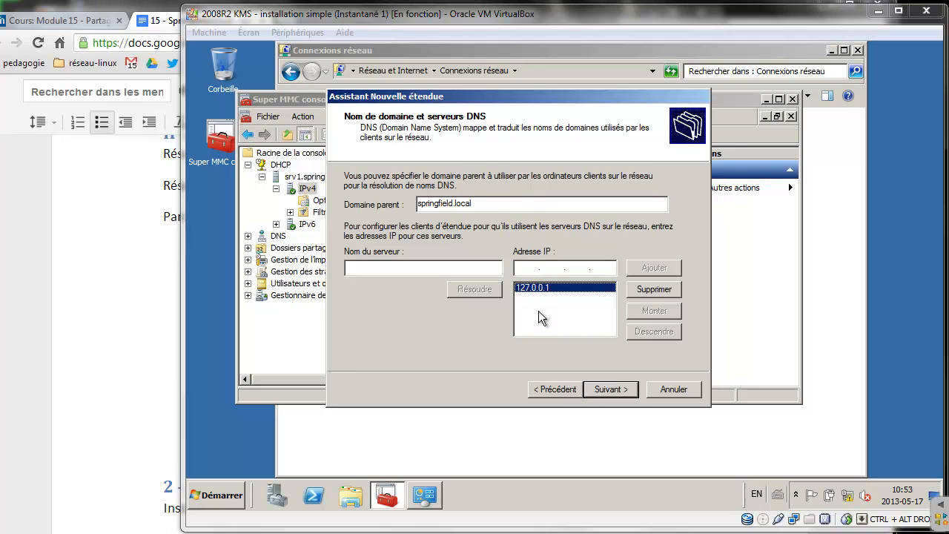
Replace DNS server 127.0.0.1 with 172.20.0.1 and move on to the WINS page
click(657, 289)
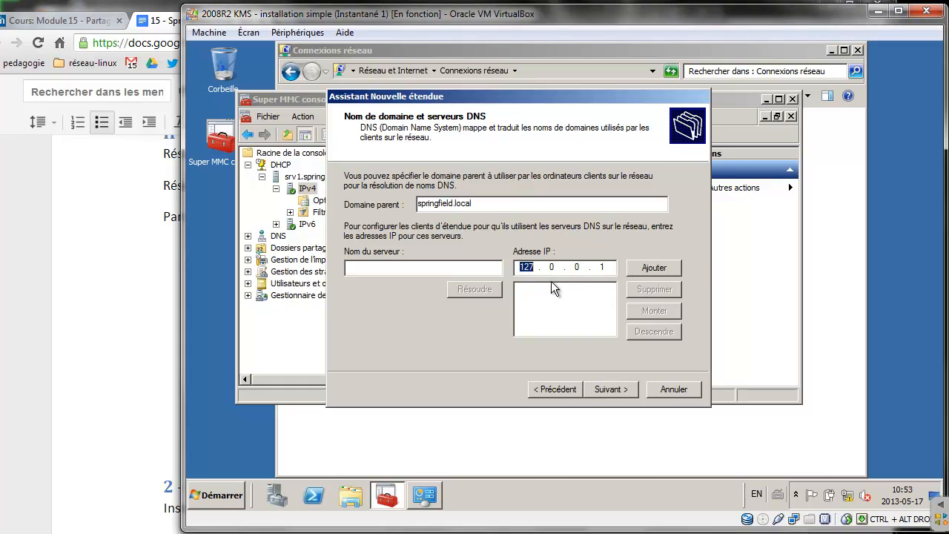
text(172 . 20 .)
click(658, 267)
click(619, 389)
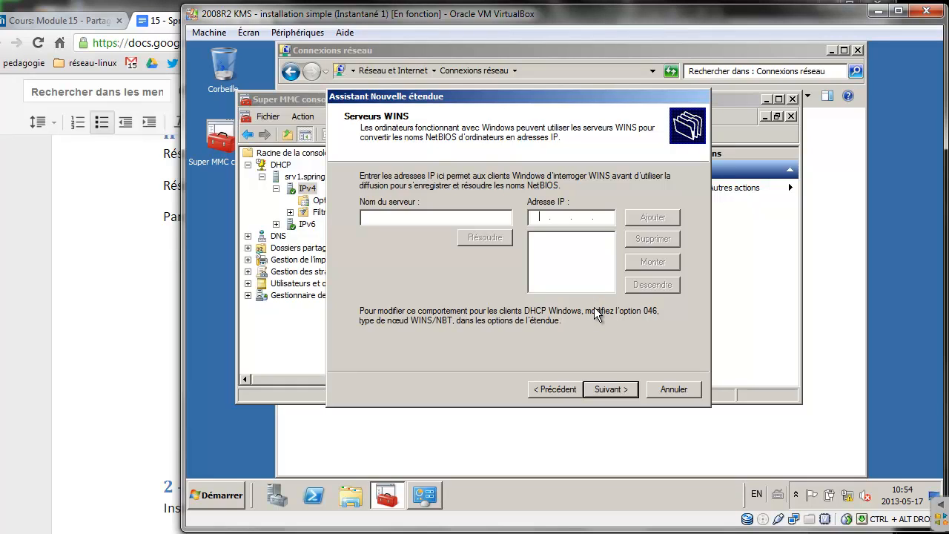
Finish the New Scope wizard with no WINS server, activating the scope immediately
click(619, 390)
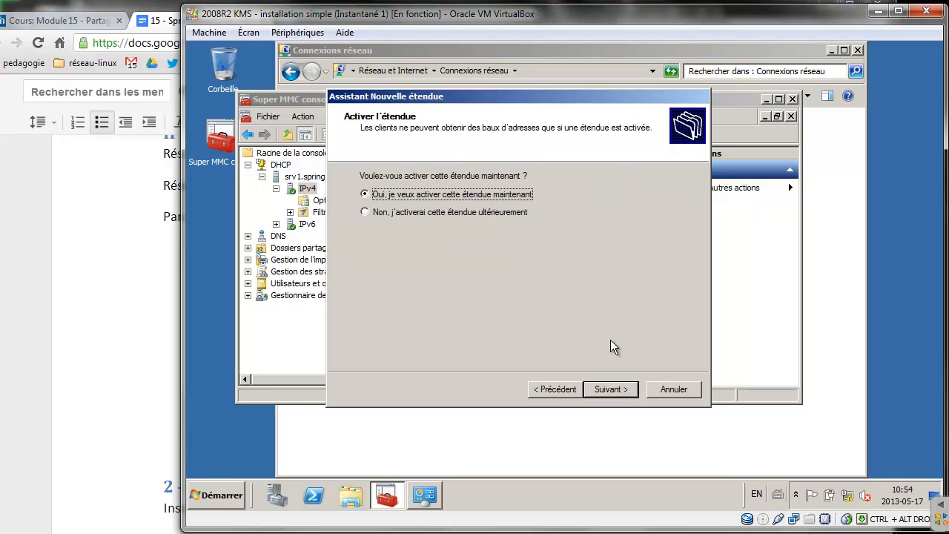
click(616, 391)
click(611, 389)
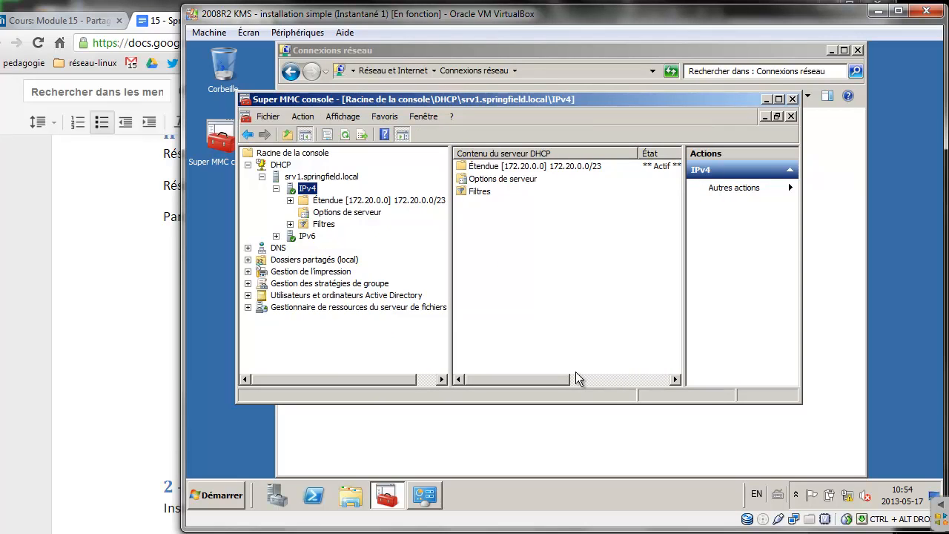
Restart the DHCP service on srv1.springfield.local and select its IPv4 entry
click(321, 176)
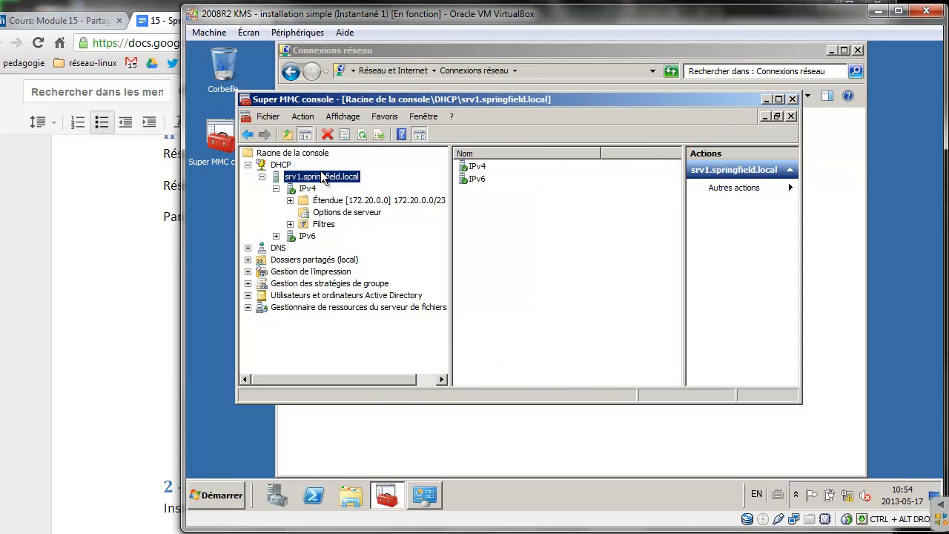
right_click(321, 176)
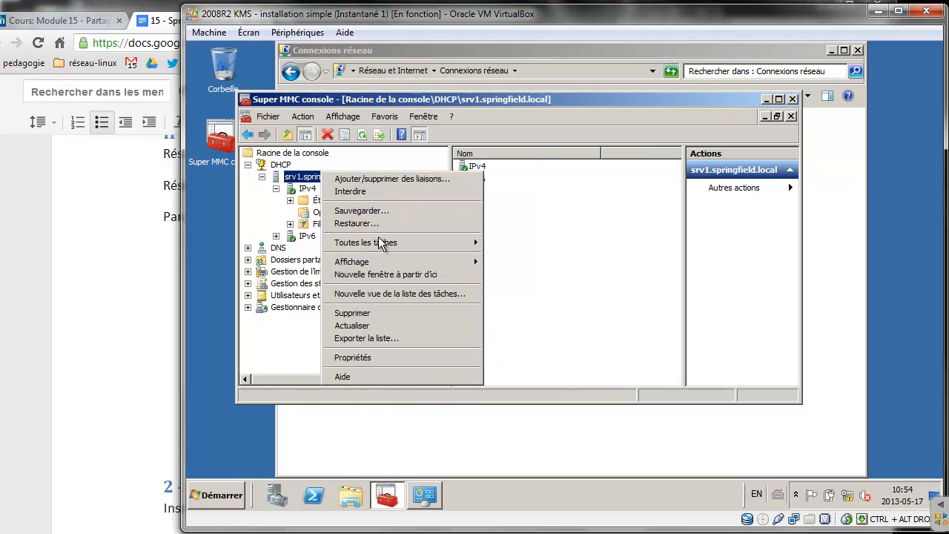
mouse_move(379, 243)
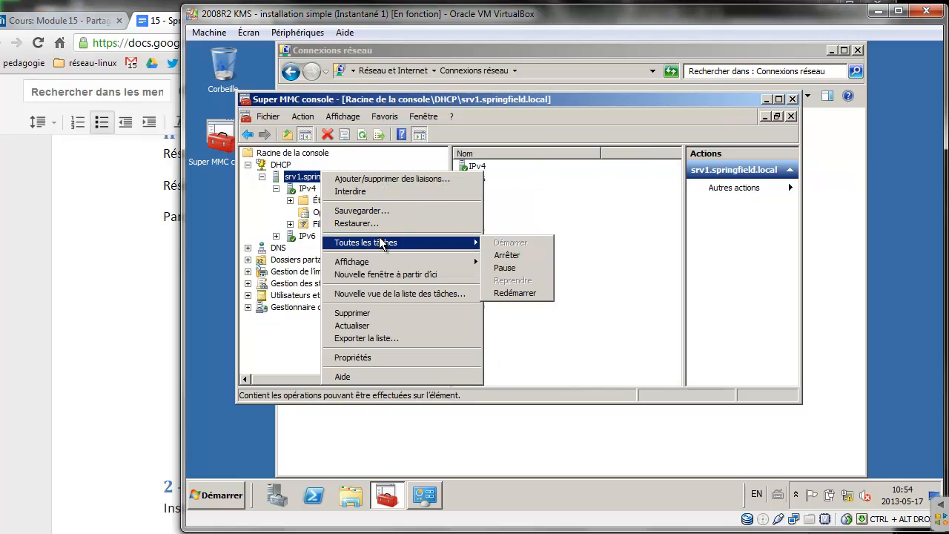
click(514, 294)
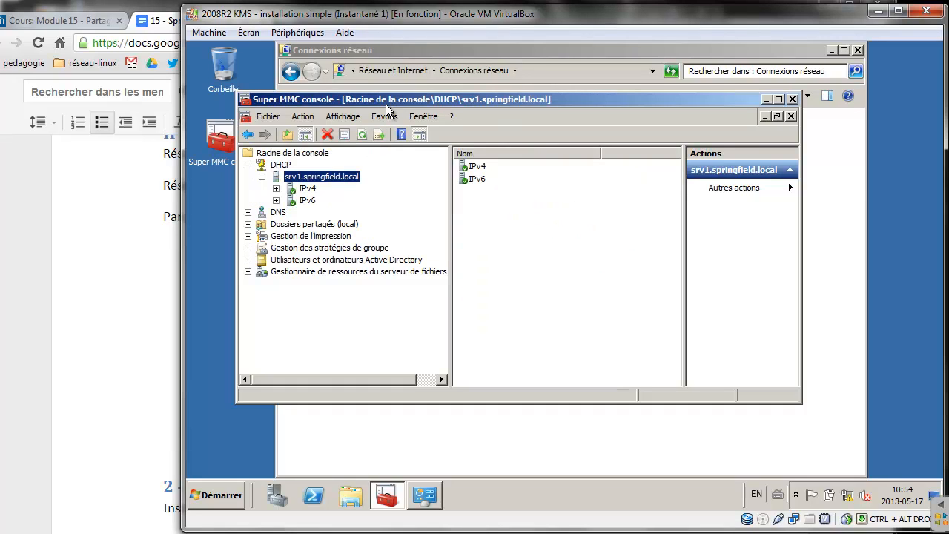
key(Tab)
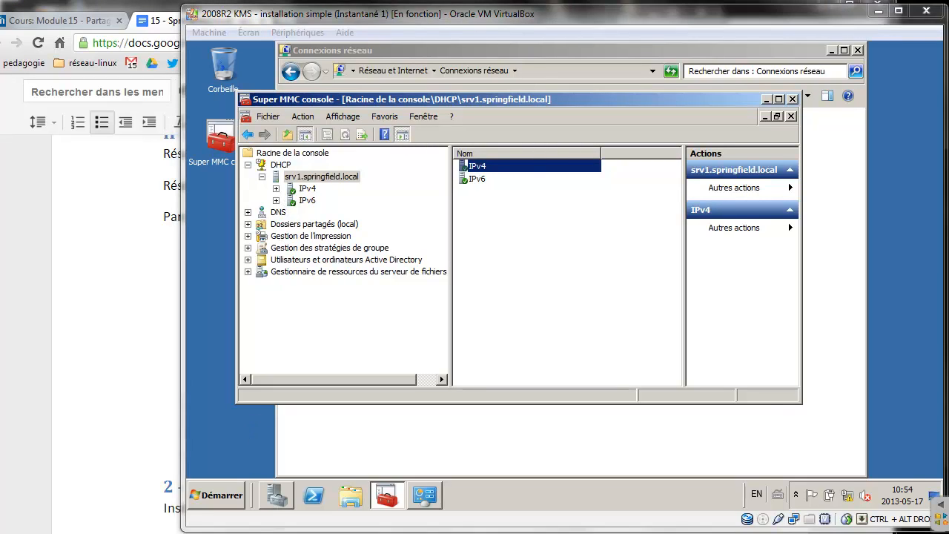
mouse_move(270, 528)
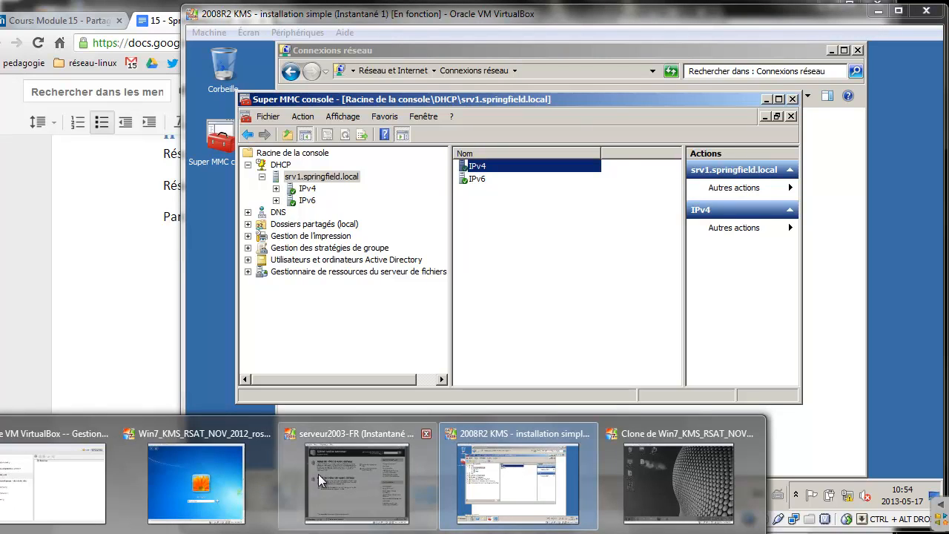
Log on to the Windows 7 client VM with the account password
click(216, 486)
click(323, 384)
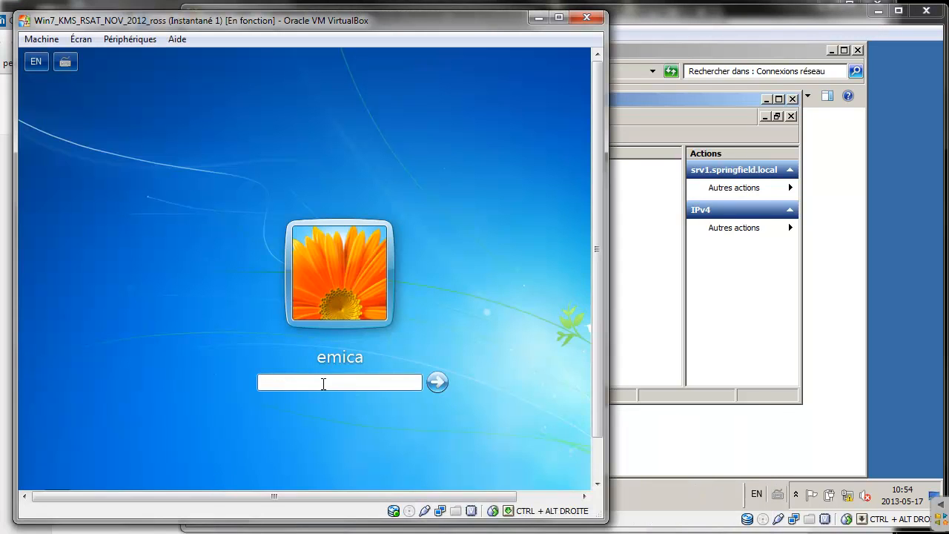
text(•••••••)
key(Return)
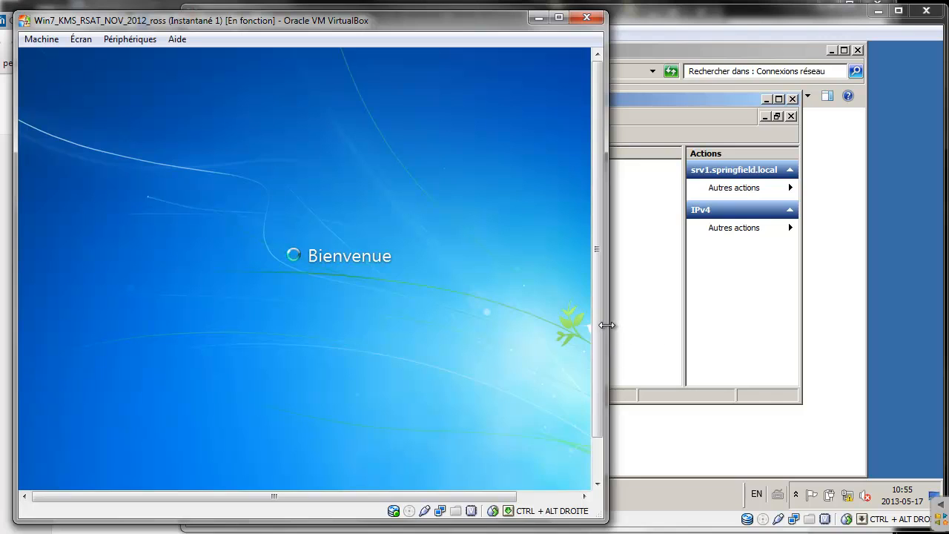
Widen the client VM window and launch Invite de commandes from the Start menu
drag(607, 324, 692, 313)
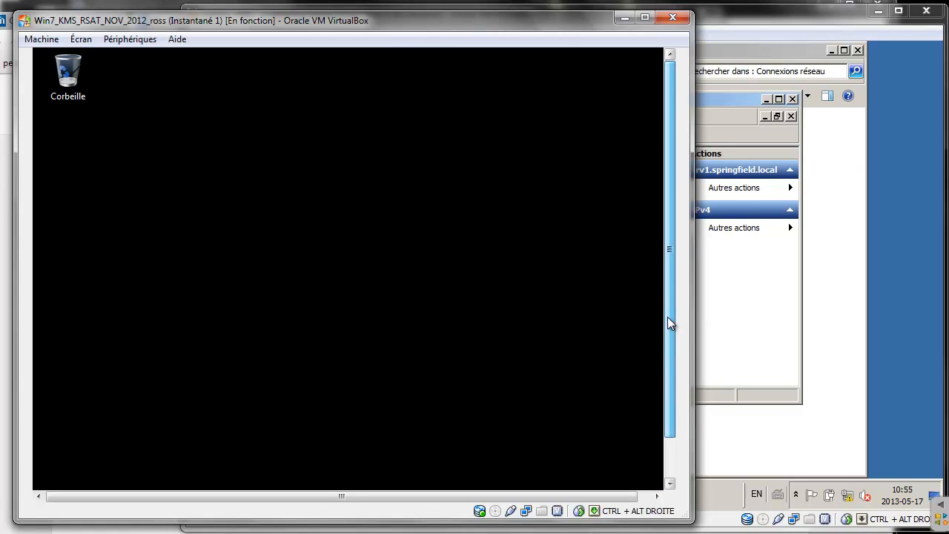
drag(667, 318, 674, 384)
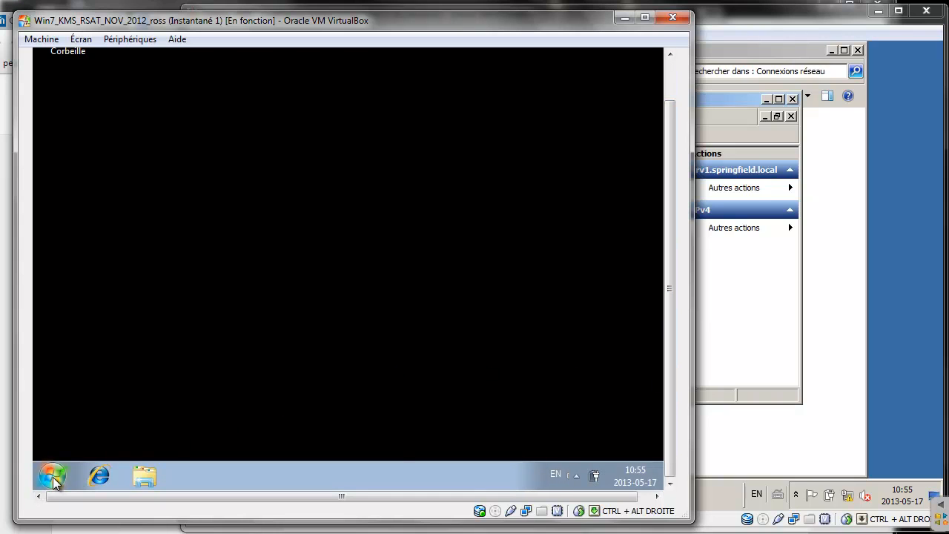
click(53, 479)
click(138, 265)
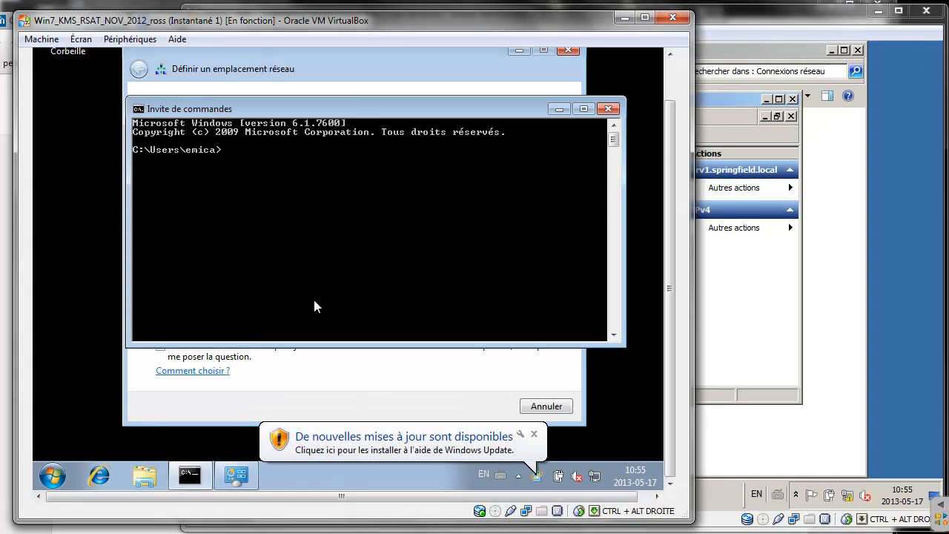
Release and renew the client's IP lease with ipconfig /release and ipconfig /renew
text(ipconfig )
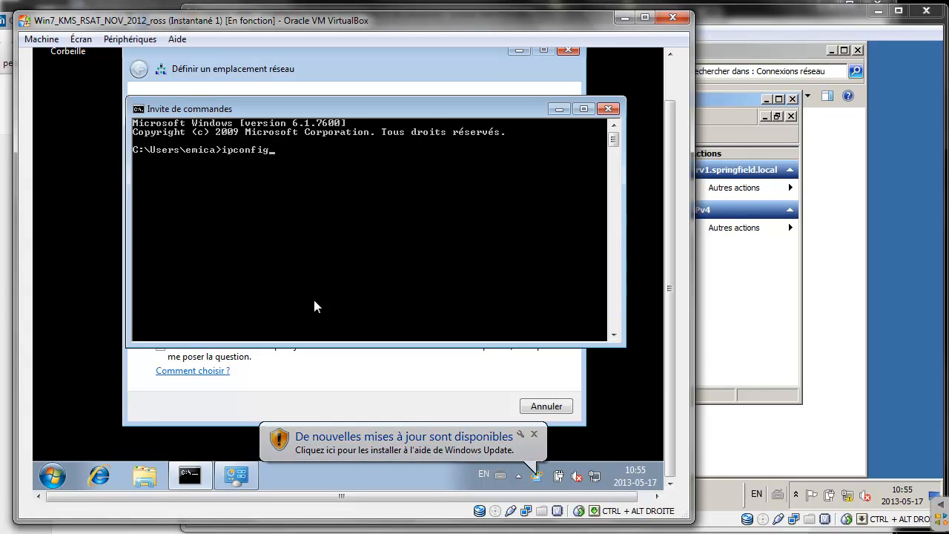
text(/re)
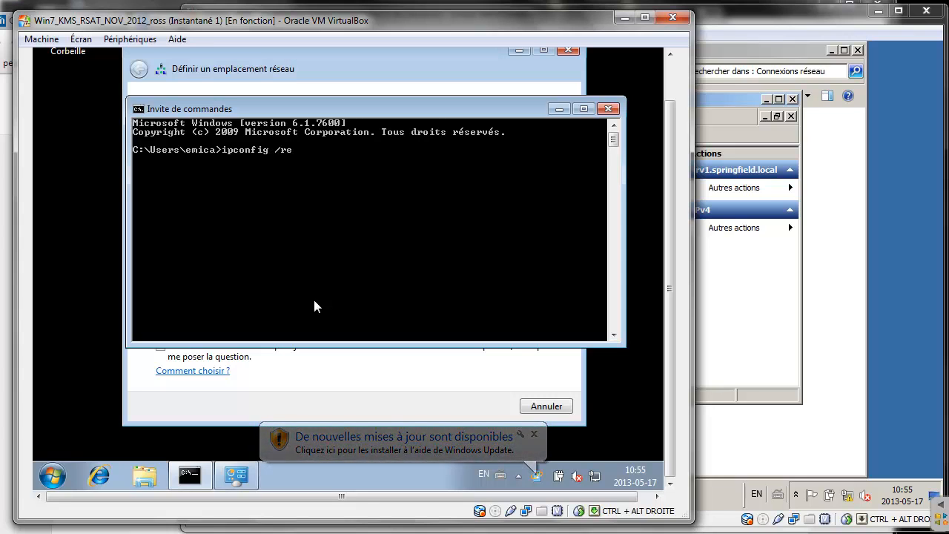
text(lease)
key(Return)
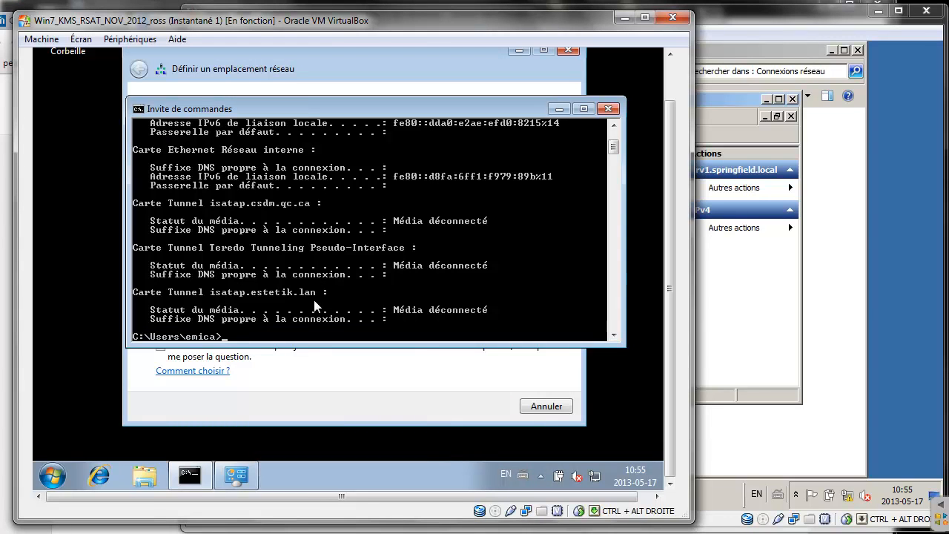
key(Up)
key(BackSpace)
key(BackSpace)
key(BackSpace)
key(BackSpace)
key(BackSpace)
text(new)
key(Return)
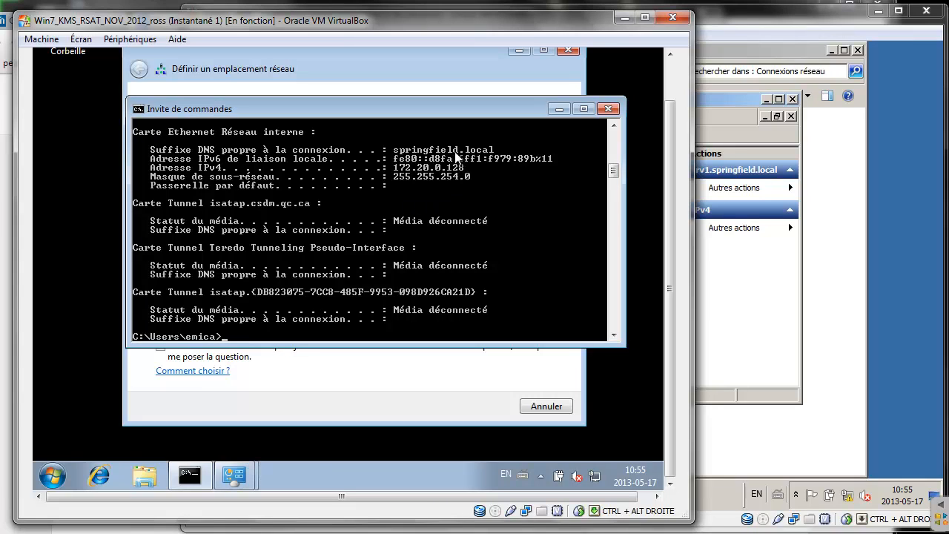
Run ipconfig /all and scroll up to the adapter details
right_click(295, 308)
click(281, 311)
text(ipconfig /rene)
key(BackSpace)
text(all)
key(Return)
scroll(293, 311, up, 7)
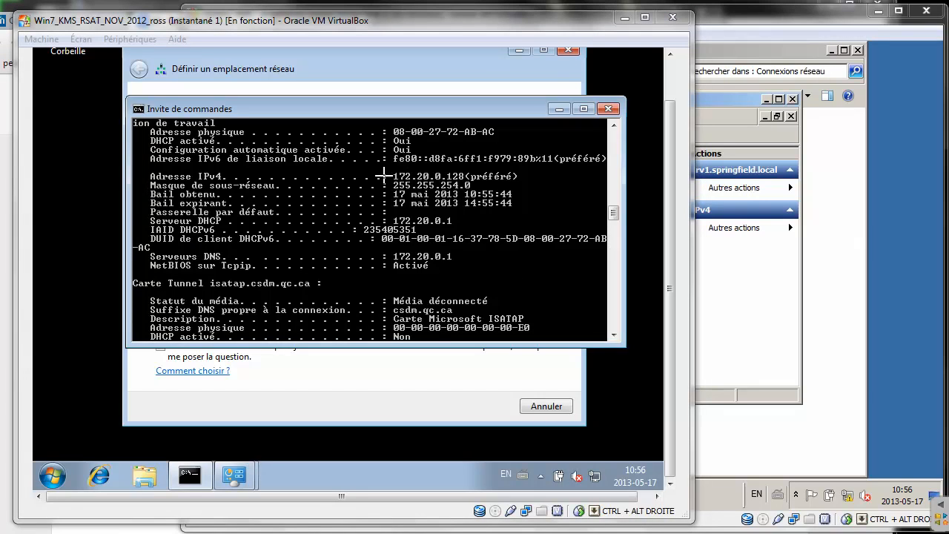
Mark address 172.20.0.128 and DHCP/DNS server 172.20.0.1, erase the marks, and enter nslookup
drag(337, 180, 391, 170)
mouse_move(482, 185)
mouse_down()
mouse_move(543, 181)
mouse_move(390, 212)
mouse_move(466, 224)
mouse_move(461, 212)
mouse_up()
mouse_move(221, 242)
mouse_down()
mouse_move(178, 264)
mouse_move(222, 237)
mouse_move(223, 274)
mouse_move(222, 244)
mouse_move(386, 235)
mouse_move(387, 246)
mouse_up()
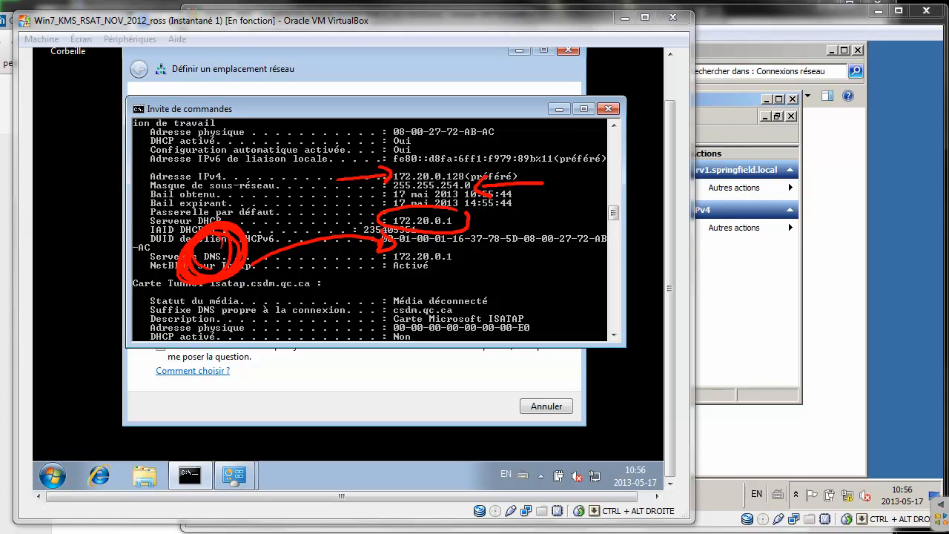
click(34, 215)
drag(530, 180, 170, 267)
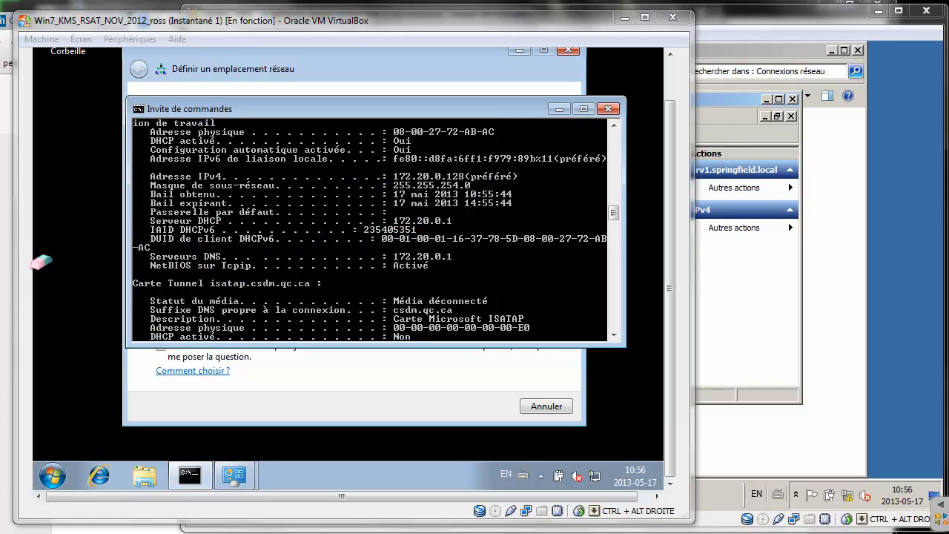
click(399, 257)
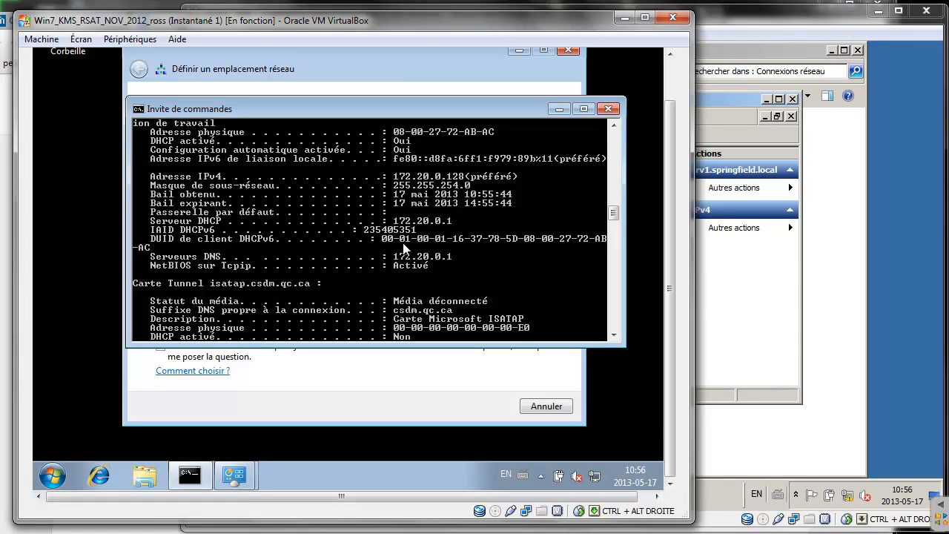
key(Return)
text(ns)
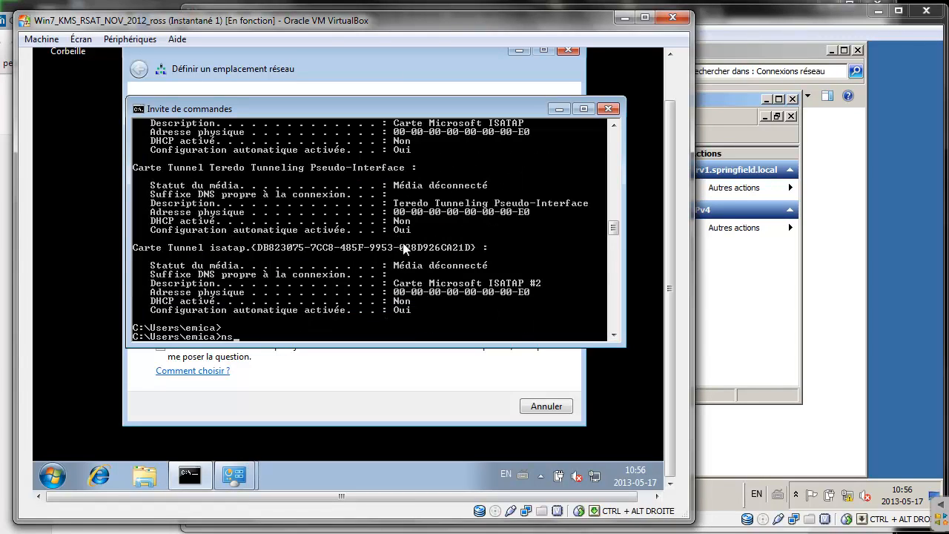
text(lookup)
Run nslookup and mark its default server 10.28.2.6
key(Return)
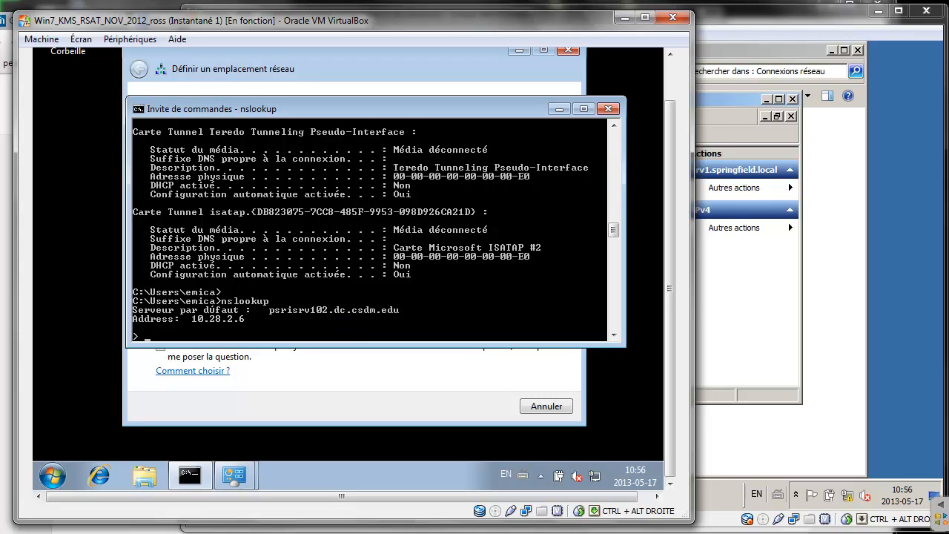
mouse_move(323, 243)
mouse_down()
mouse_move(297, 300)
mouse_move(307, 293)
mouse_up()
mouse_move(239, 301)
mouse_down()
mouse_move(206, 330)
mouse_move(248, 306)
mouse_move(222, 305)
mouse_up()
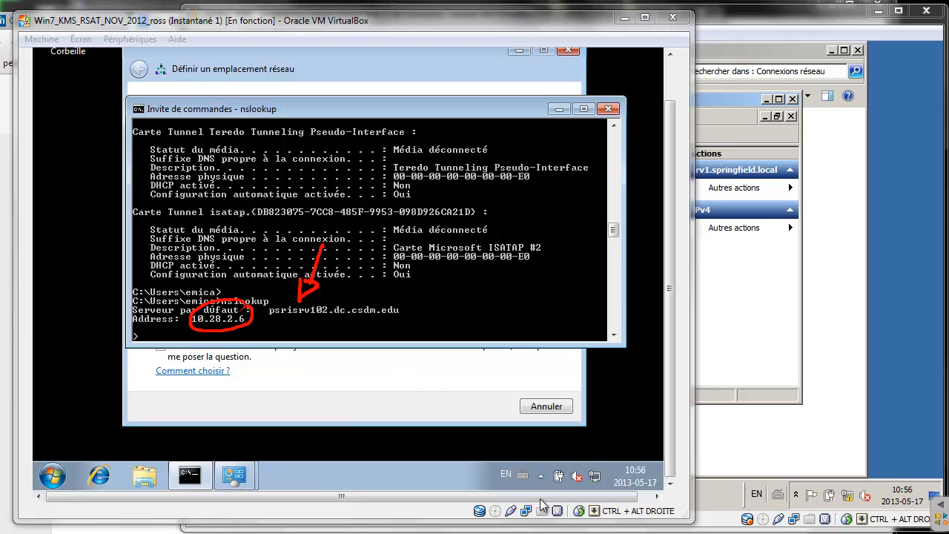
Disable the Connexion au réseau local adapter, clear the annotations, and return to the command prompt
right_click(592, 475)
click(567, 464)
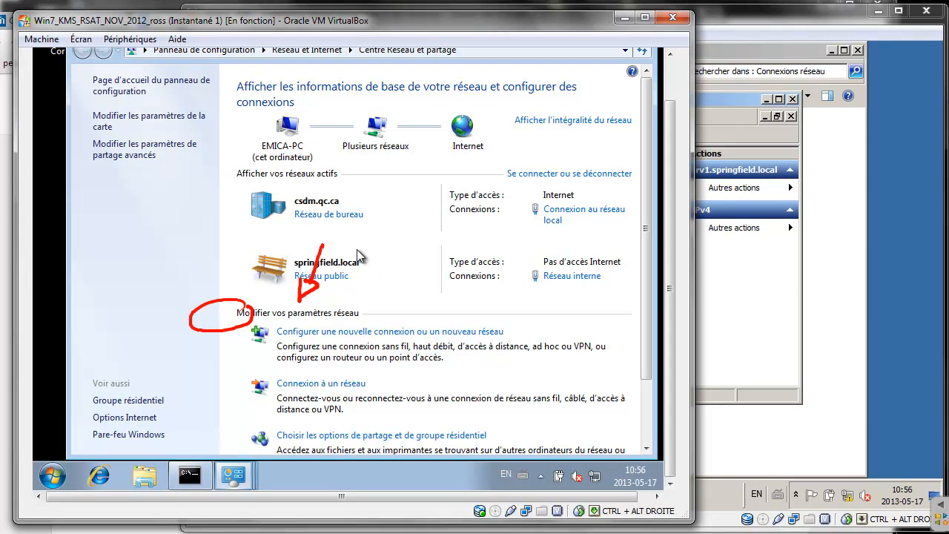
click(170, 119)
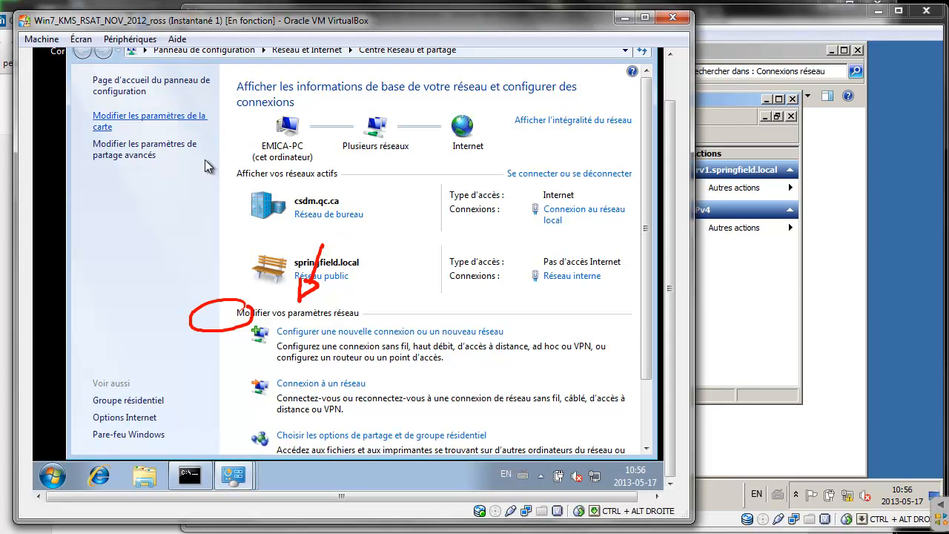
click(166, 108)
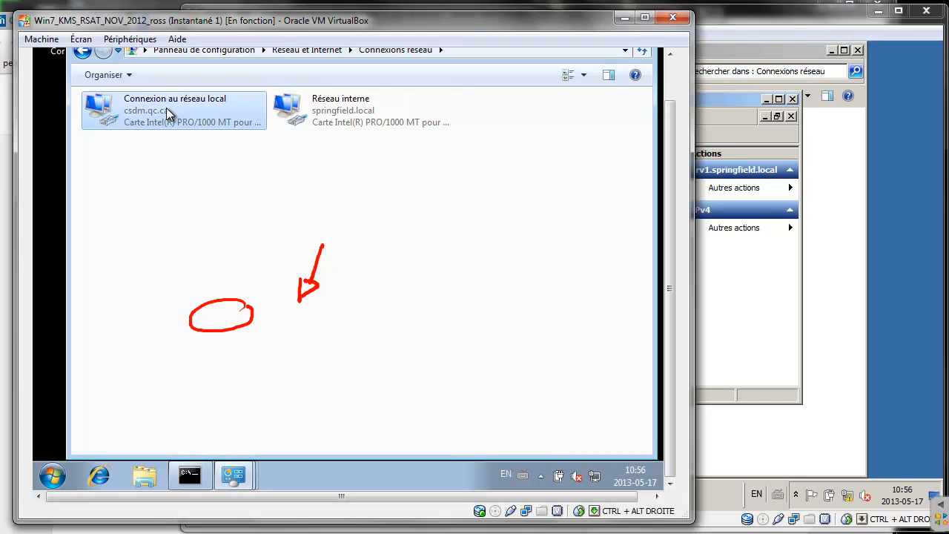
right_click(166, 109)
click(204, 119)
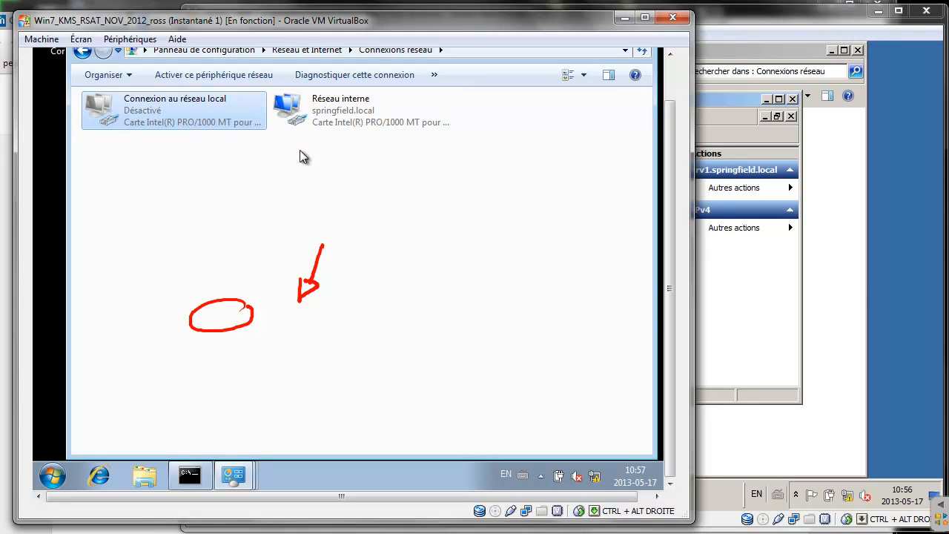
click(2, 265)
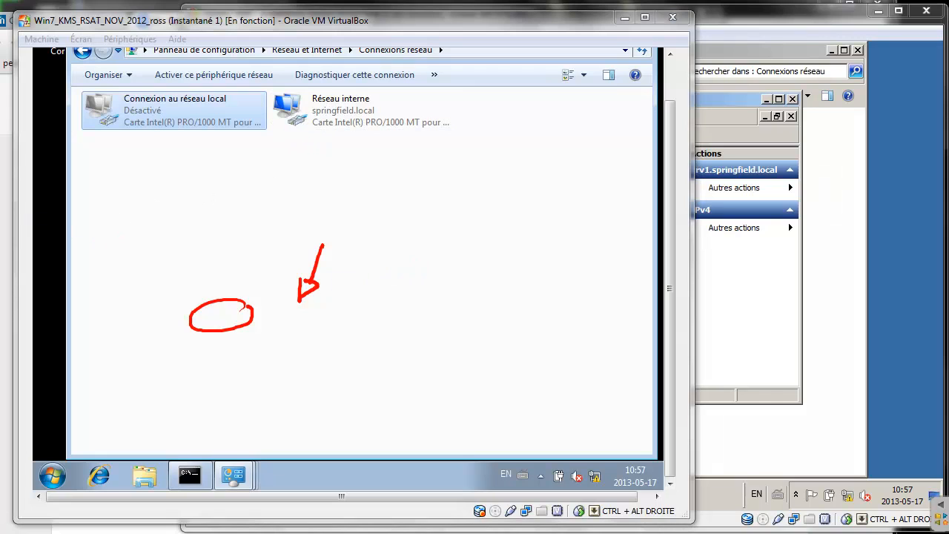
mouse_move(319, 284)
mouse_down()
mouse_move(222, 304)
mouse_move(200, 298)
mouse_up()
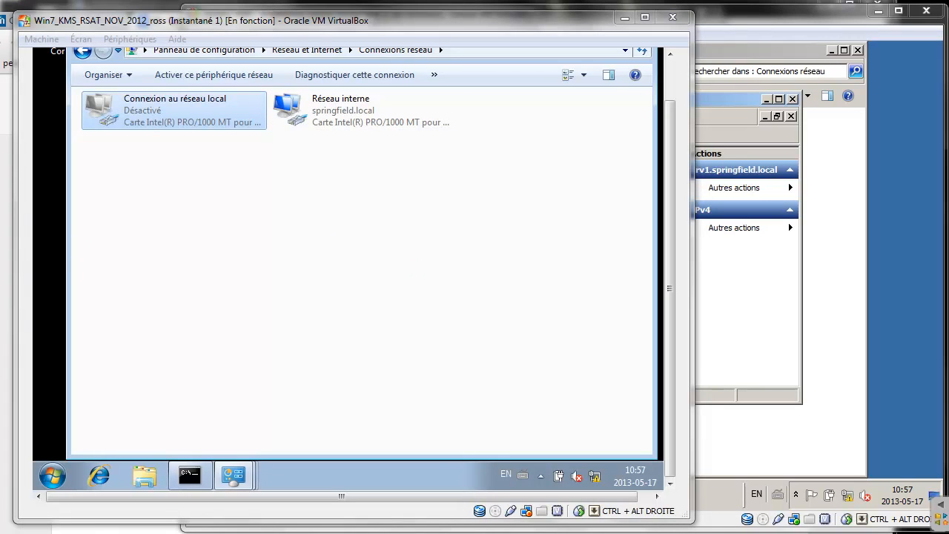
click(196, 482)
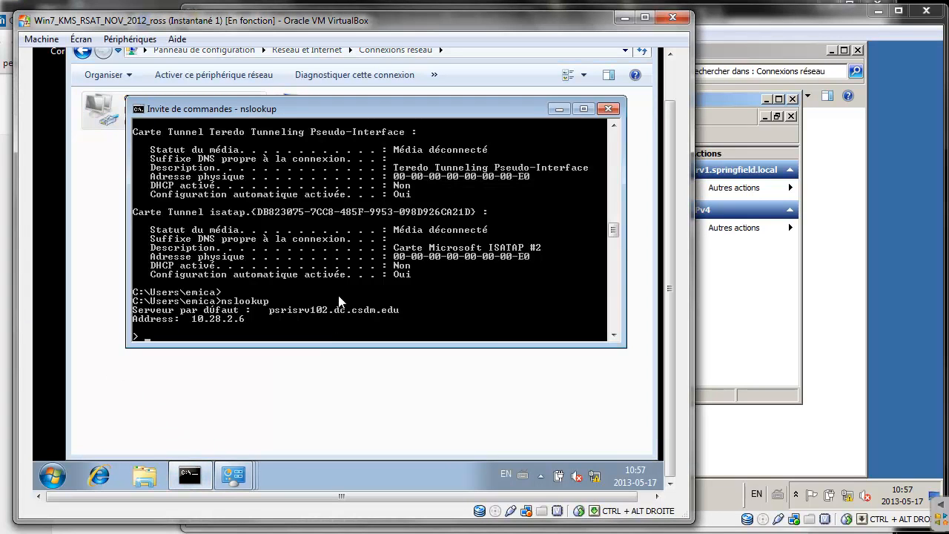
Exit nslookup and flush the DNS resolver cache with ipconfig /flushdns
text(exit)
key(Return)
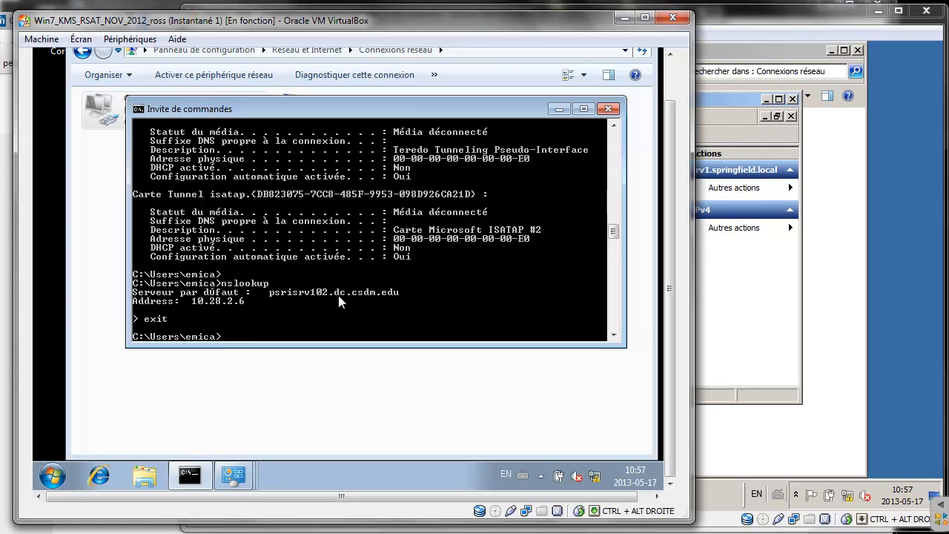
text(ipconfig /flushdns)
key(Return)
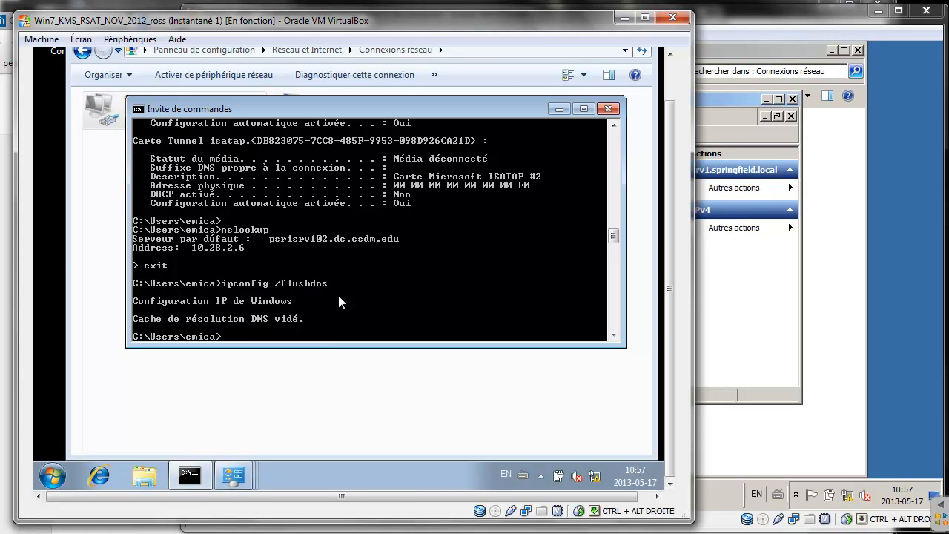
Query springfield.local in nslookup and mark its resolution to 172.20.0.1
text(nslookup)
key(Return)
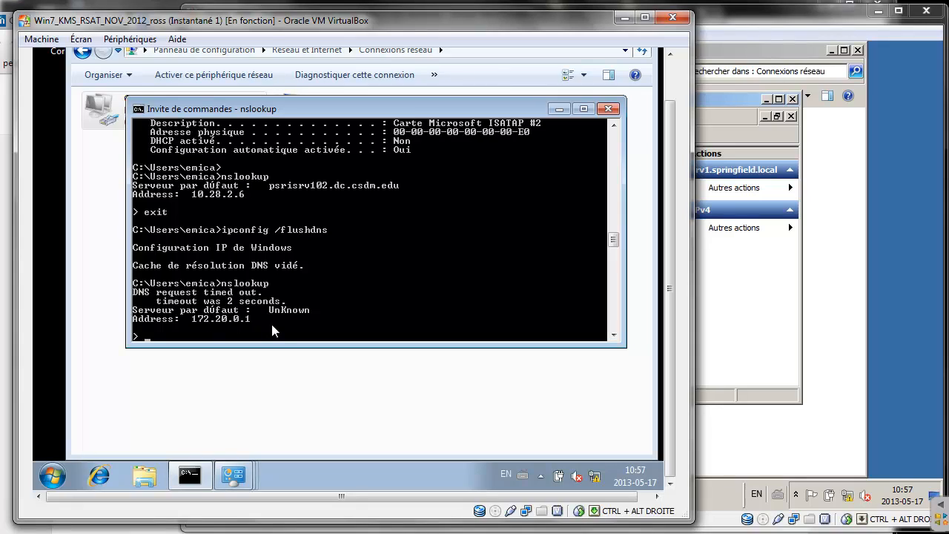
text(springfield.local)
key(Return)
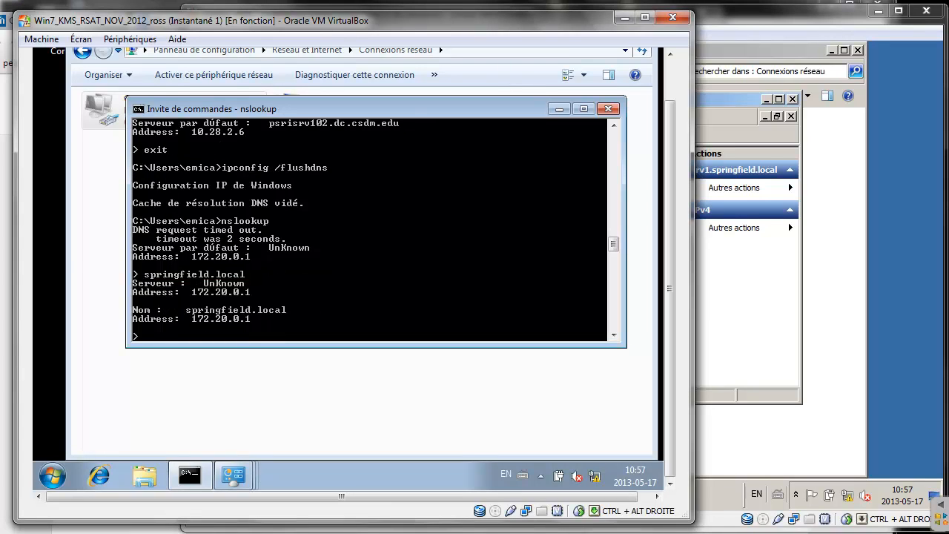
key(ctrl+shift+d)
mouse_move(267, 313)
mouse_down()
mouse_move(225, 285)
mouse_move(146, 308)
mouse_move(204, 340)
mouse_move(328, 307)
mouse_move(252, 277)
mouse_move(231, 289)
mouse_up()
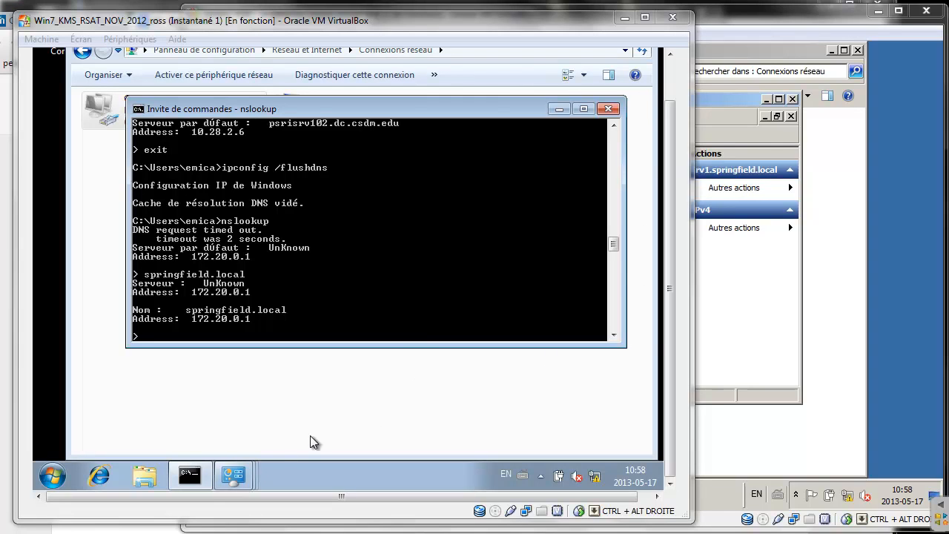
Scroll the Google Docs lab sheet to section 3 and highlight part of its heading
click(91, 532)
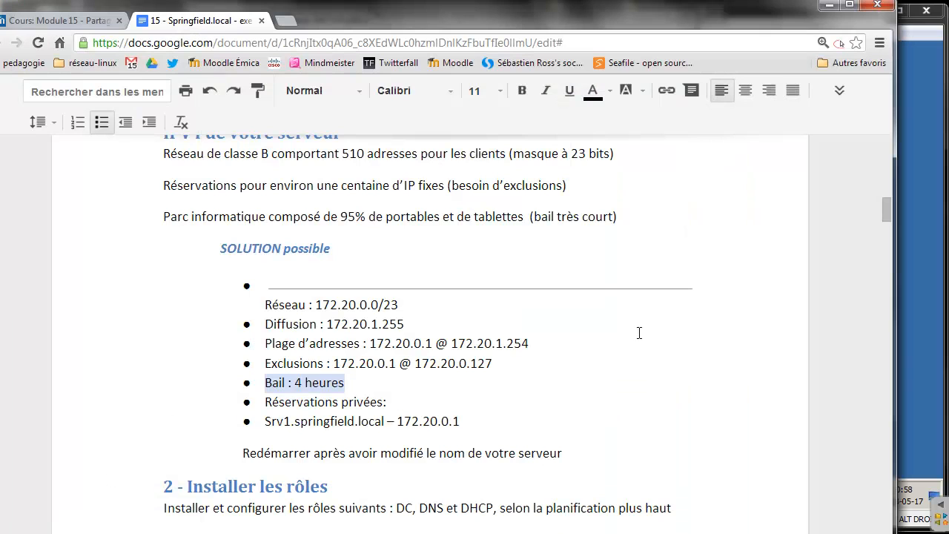
drag(884, 208, 875, 267)
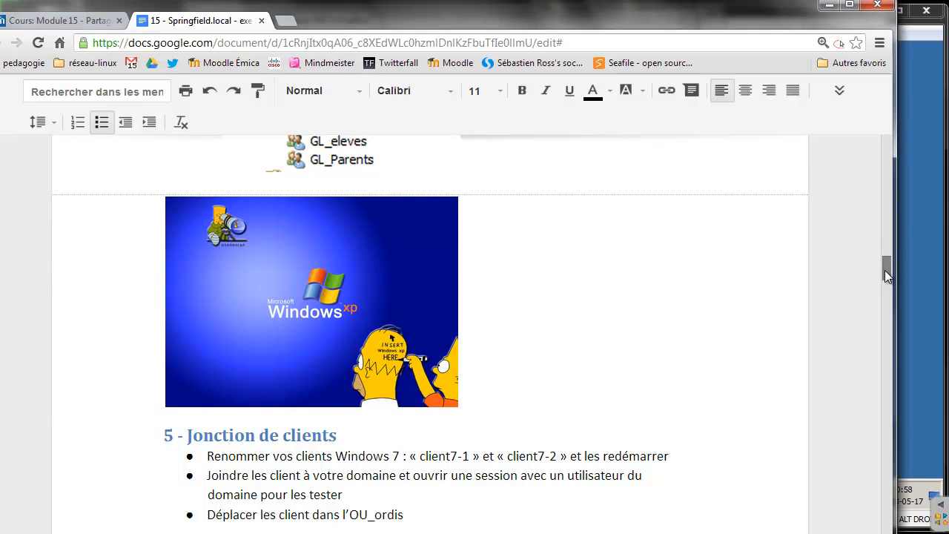
drag(886, 273, 885, 244)
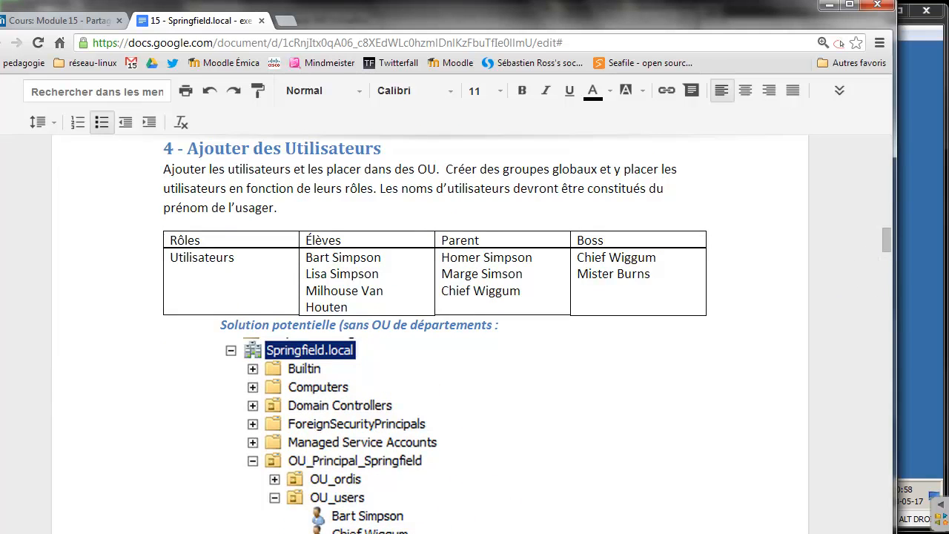
click(635, 533)
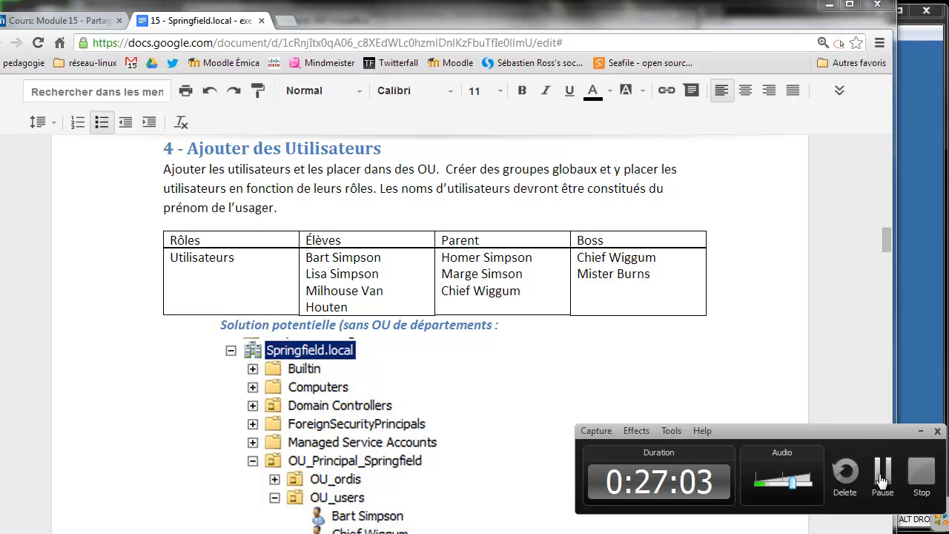
click(882, 480)
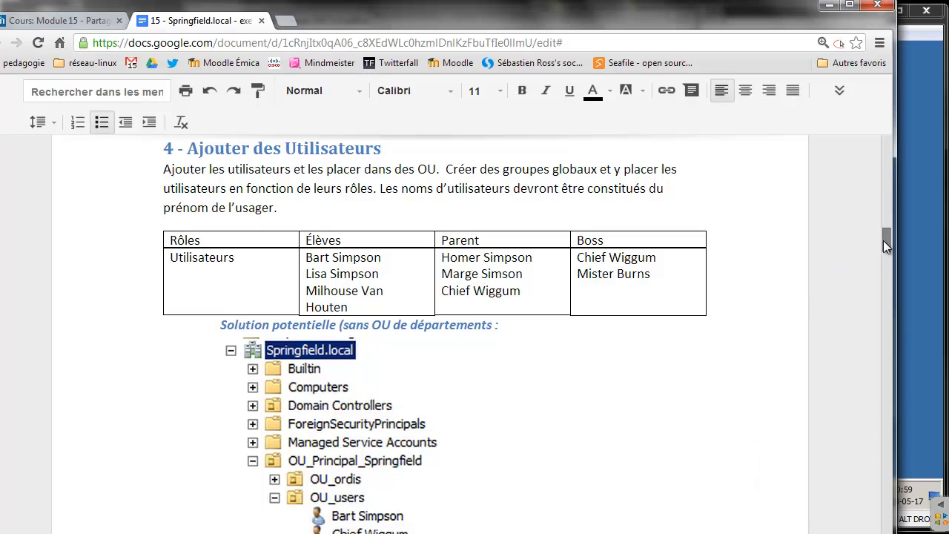
mouse_move(883, 240)
mouse_down()
mouse_move(892, 224)
mouse_move(889, 235)
mouse_up()
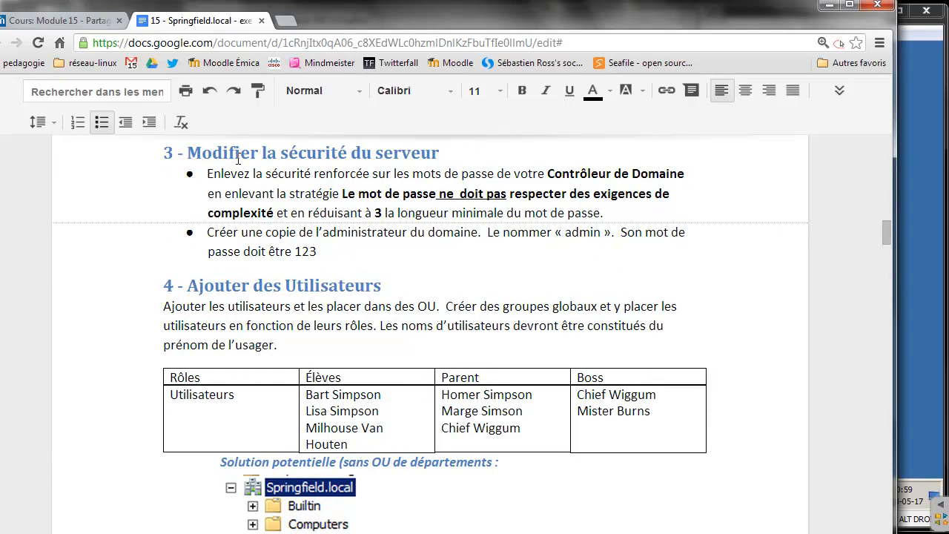
drag(202, 156, 292, 154)
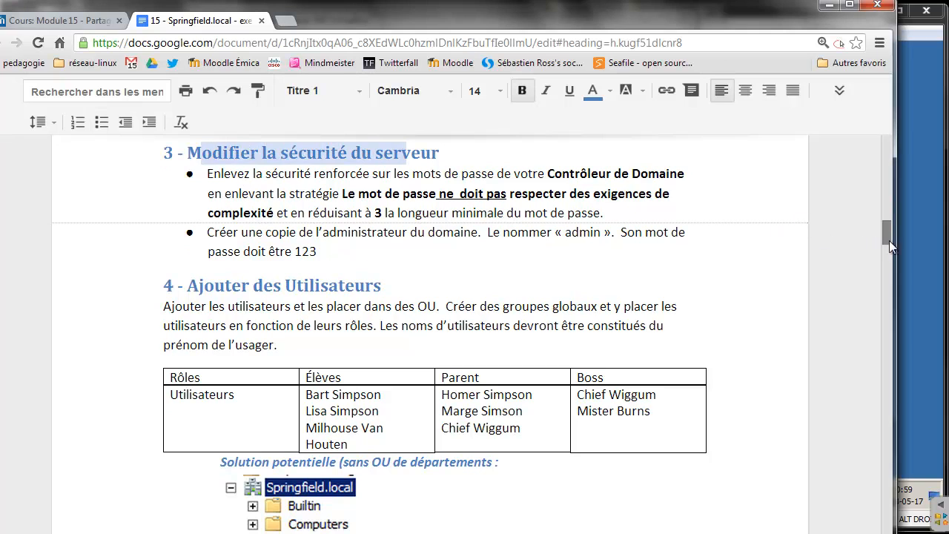
Scroll down to section 5 'Jonction de clients' and highlight its heading
drag(885, 228, 864, 266)
drag(188, 311, 339, 302)
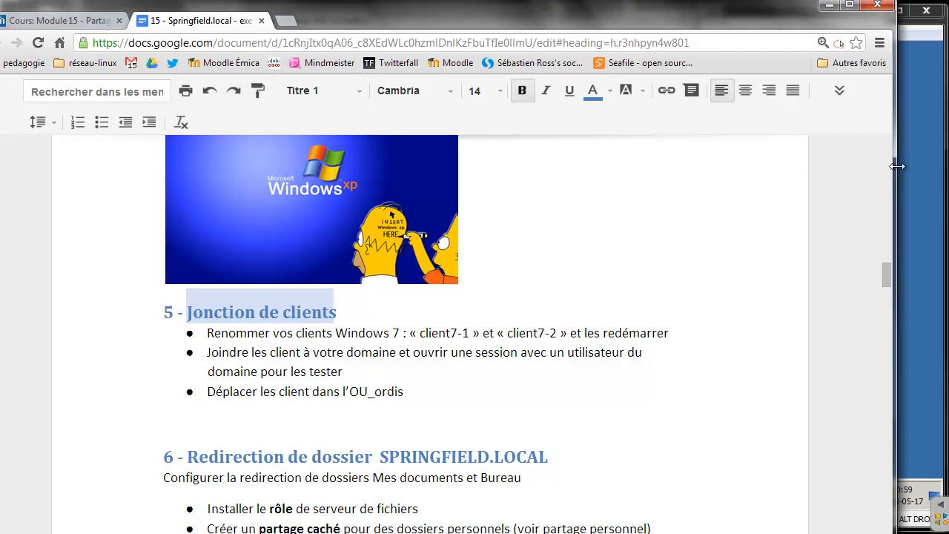
click(922, 178)
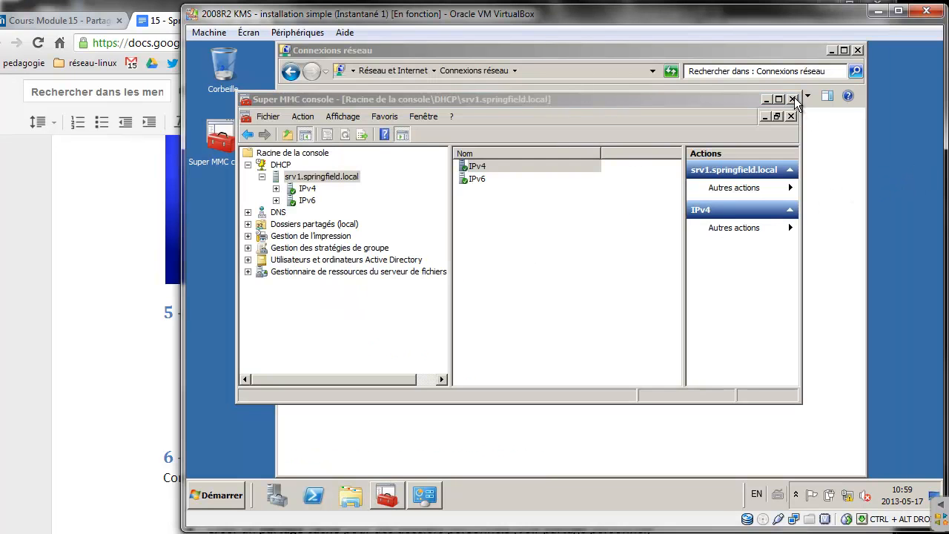
Close the server's MMC console, saving its settings, and its Network Connections window
click(793, 99)
click(511, 283)
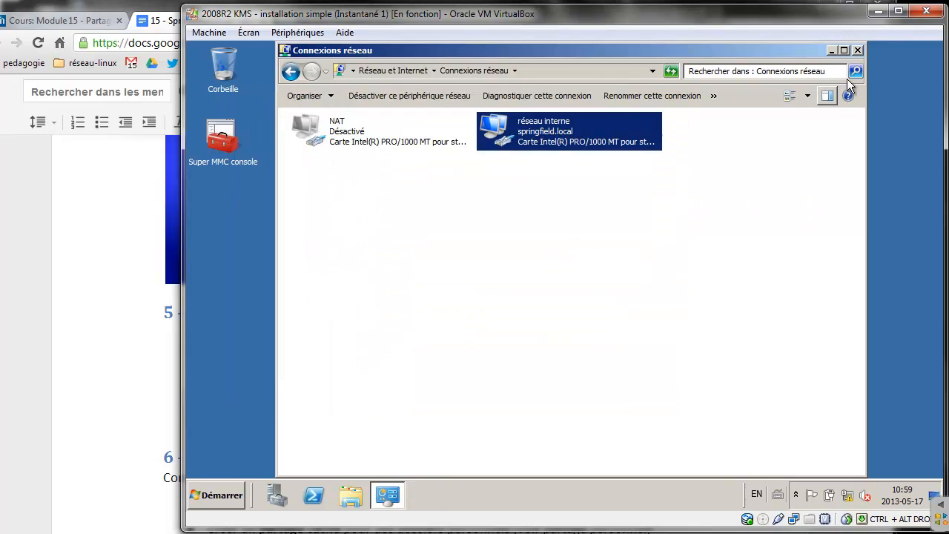
click(857, 49)
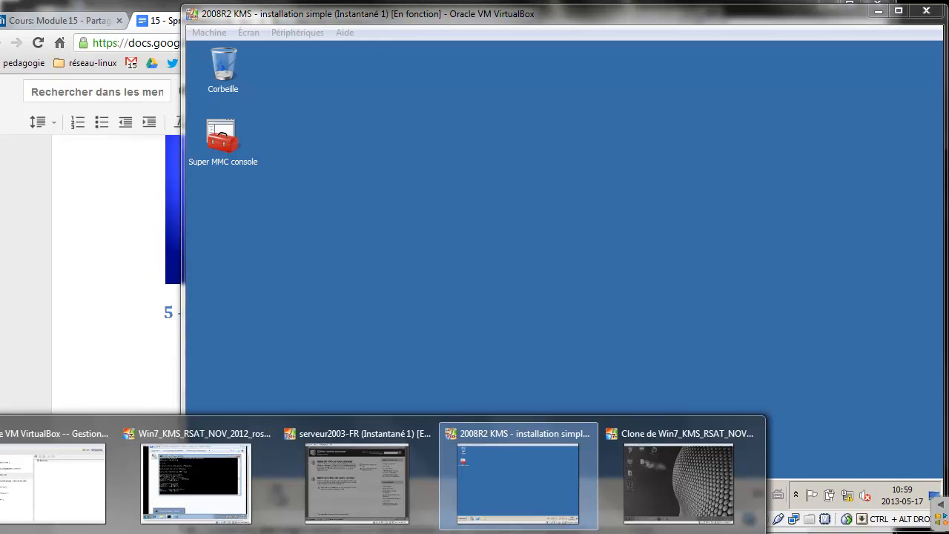
On the Windows 7 client, close the command prompt and Network Connections, leaving the network location Public
click(223, 478)
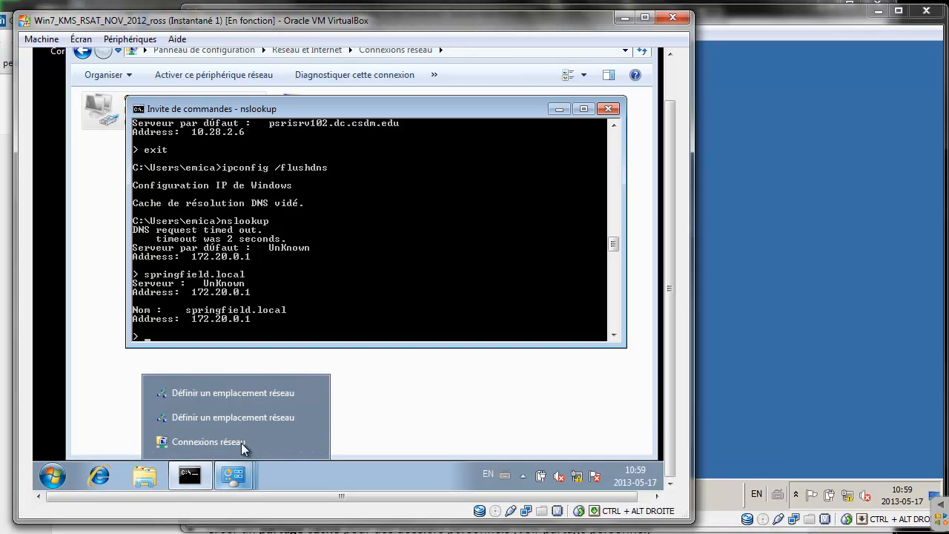
click(608, 109)
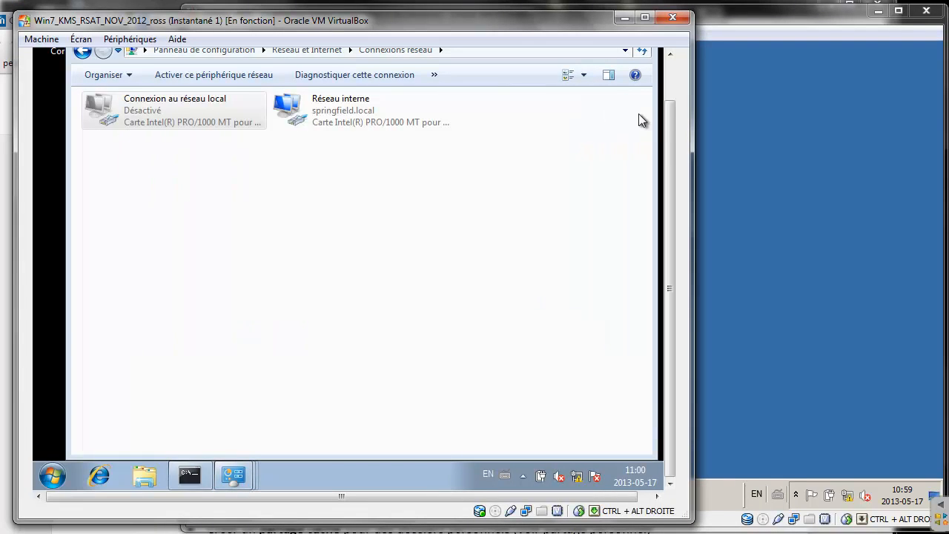
drag(669, 131, 669, 100)
click(641, 65)
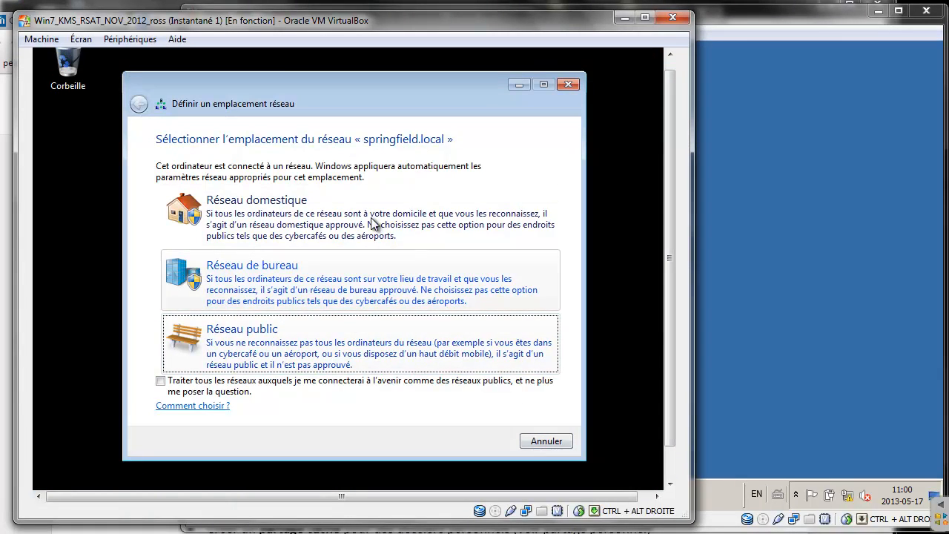
click(382, 226)
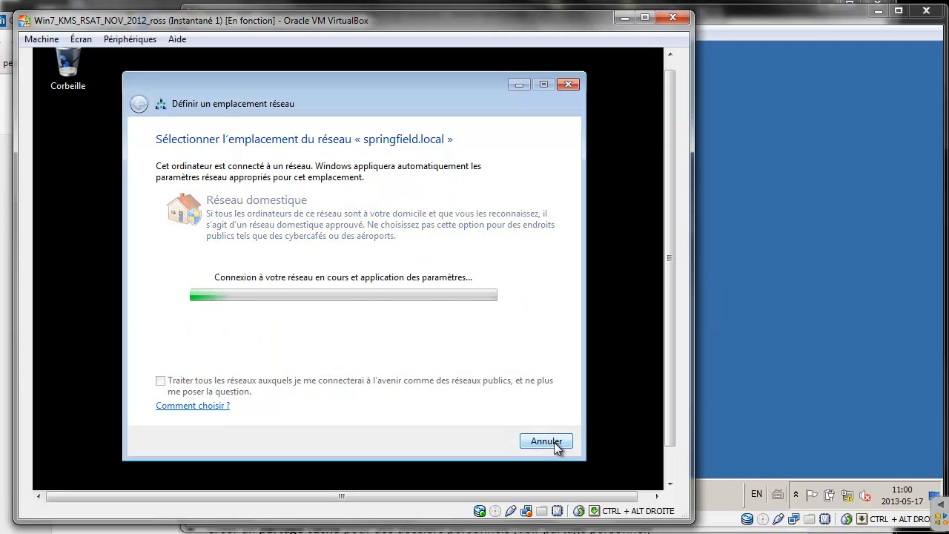
click(331, 326)
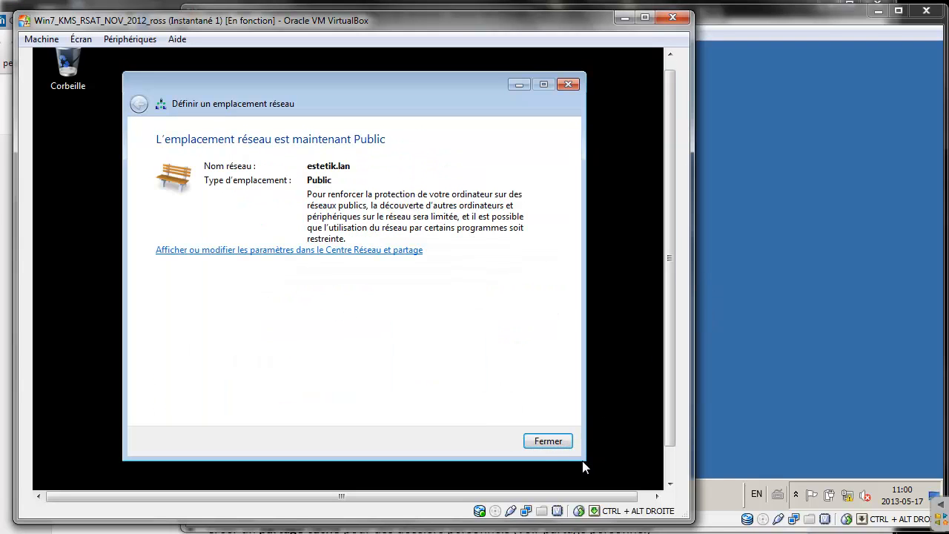
click(565, 443)
drag(665, 393, 673, 457)
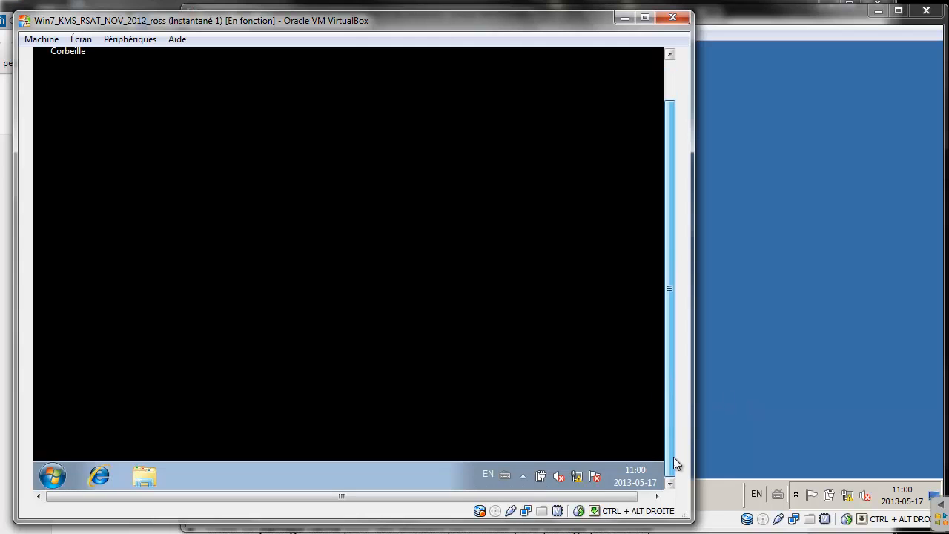
In the client's system properties, change the computer name to win7-1 and select Domain membership
click(52, 475)
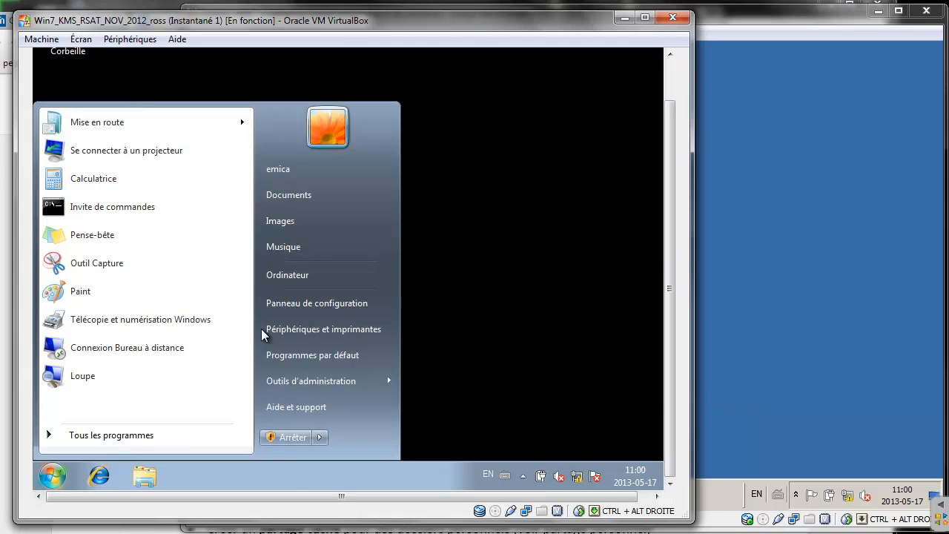
right_click(287, 274)
click(327, 395)
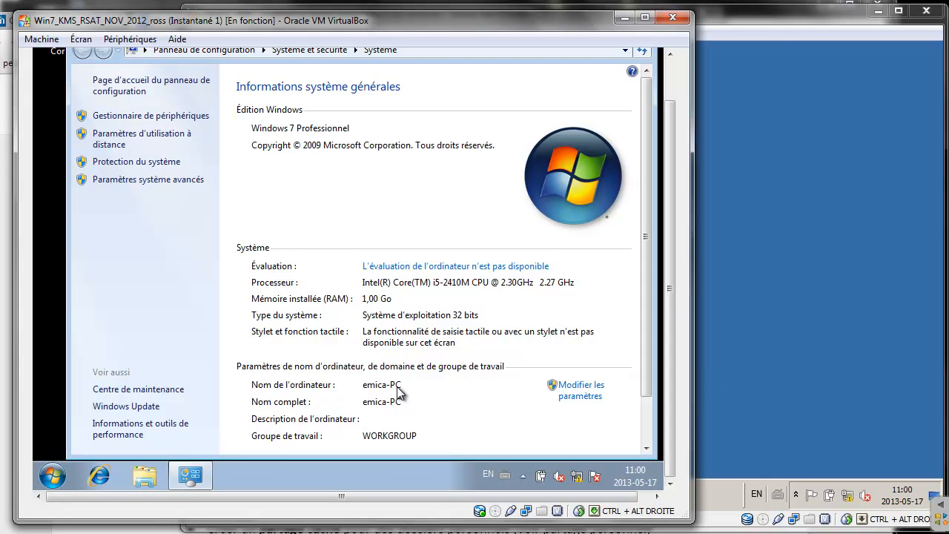
click(585, 385)
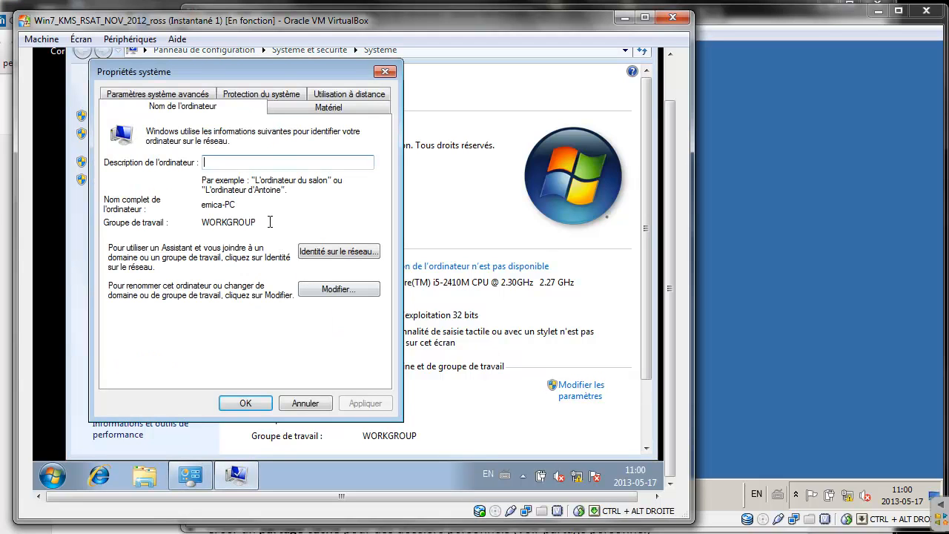
click(320, 288)
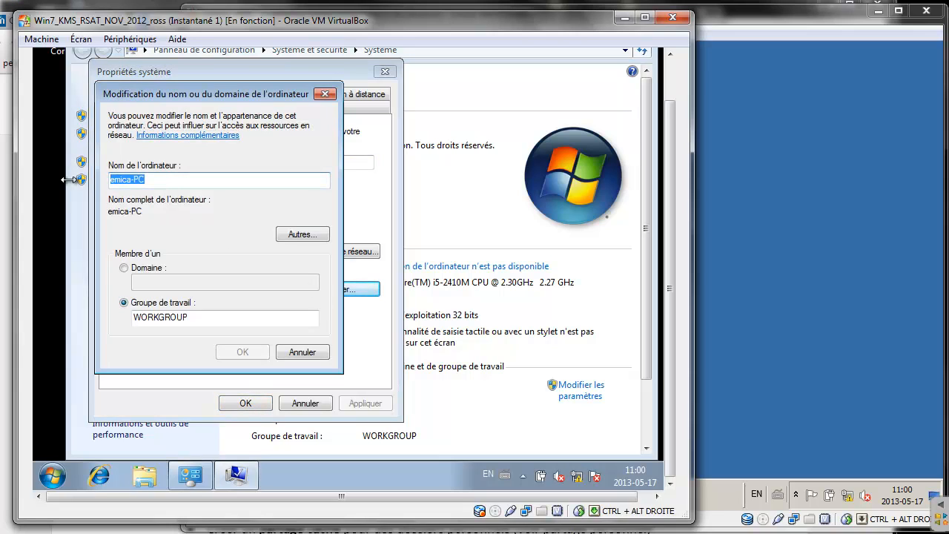
text(client)
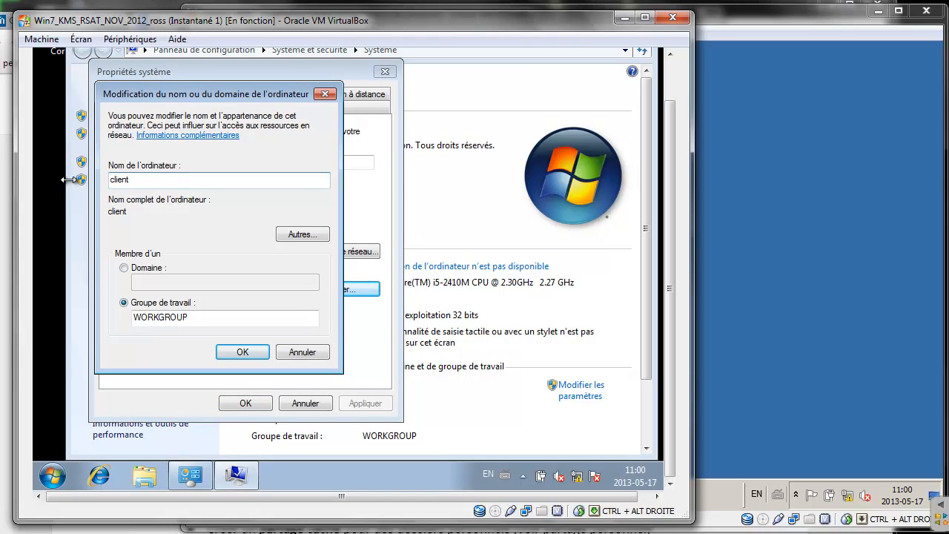
text(win7-1)
drag(131, 181, 48, 182)
key(BackSpace)
click(123, 267)
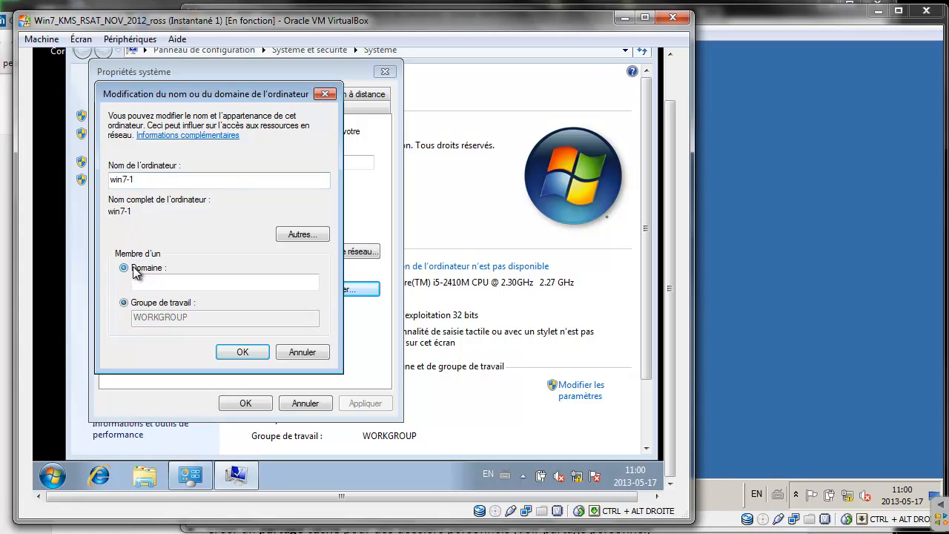
Join the springfield.local domain using the domain Administrateur credentials
click(156, 284)
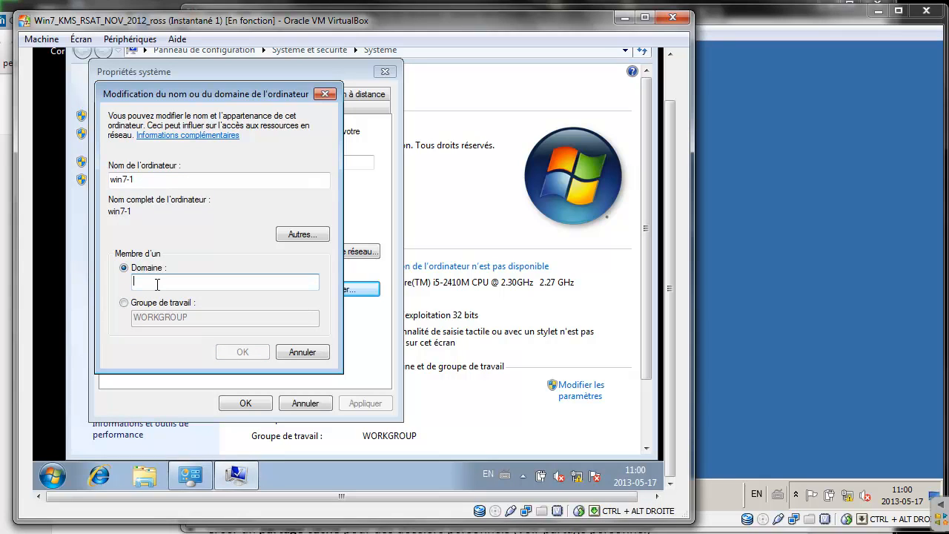
text(springf)
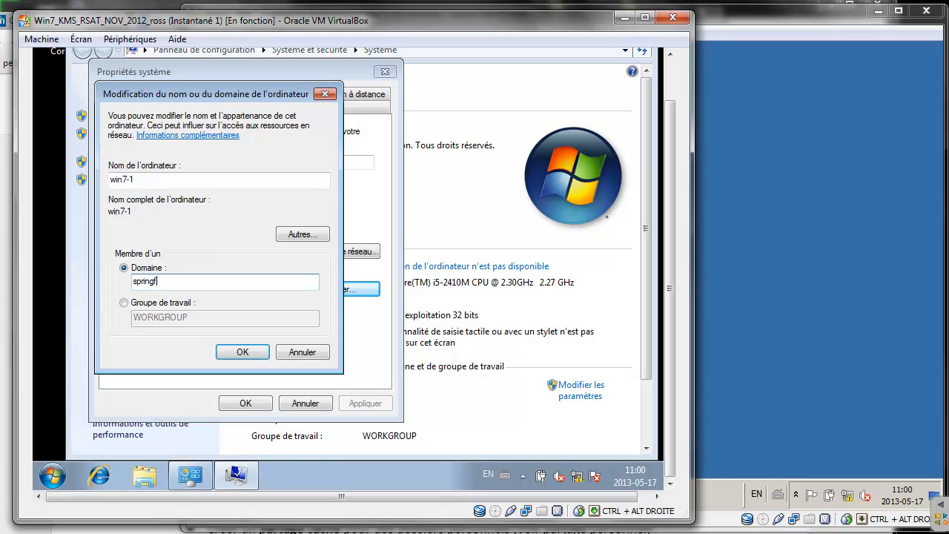
text(ield.local)
click(244, 352)
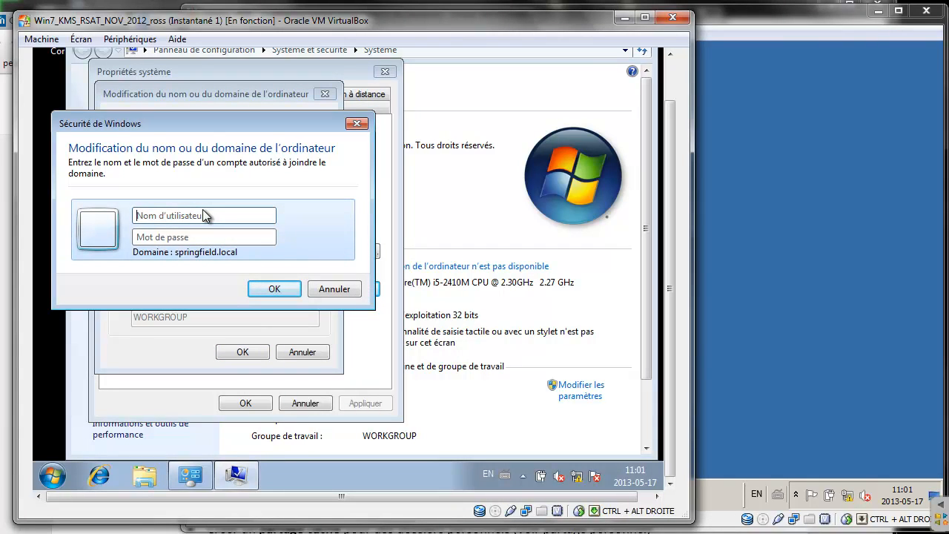
text(Administrateur)
key(Tab)
text(••)
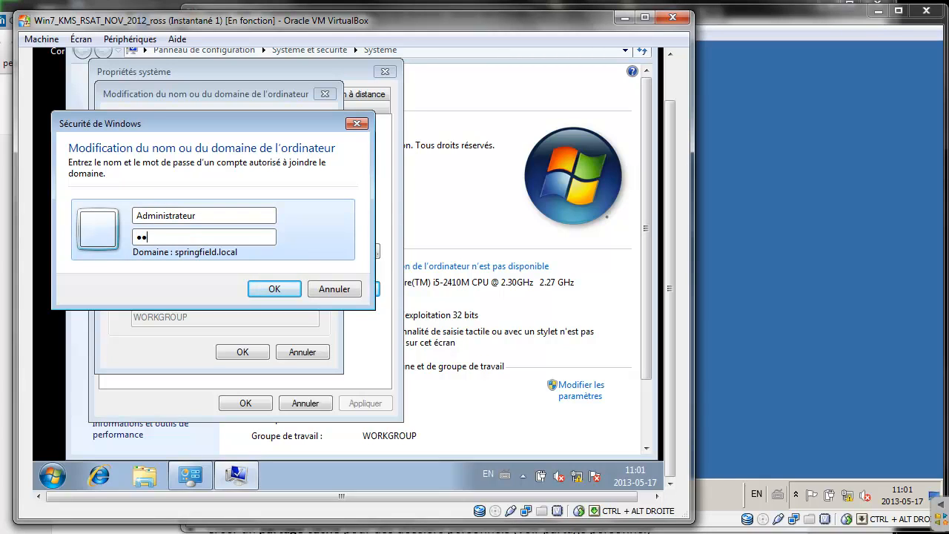
text(•••••••)
key(Return)
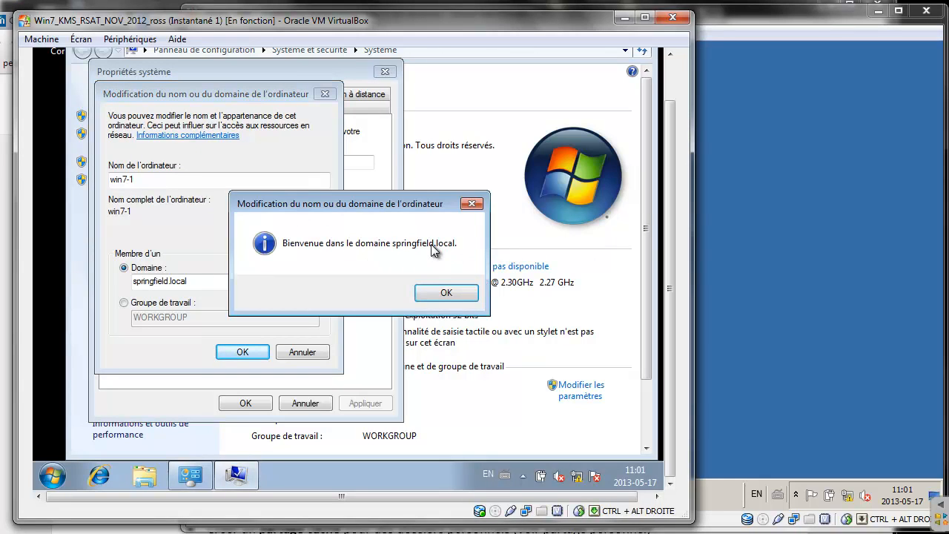
Acknowledge the domain welcome and restart-required messages and close System Properties
click(447, 294)
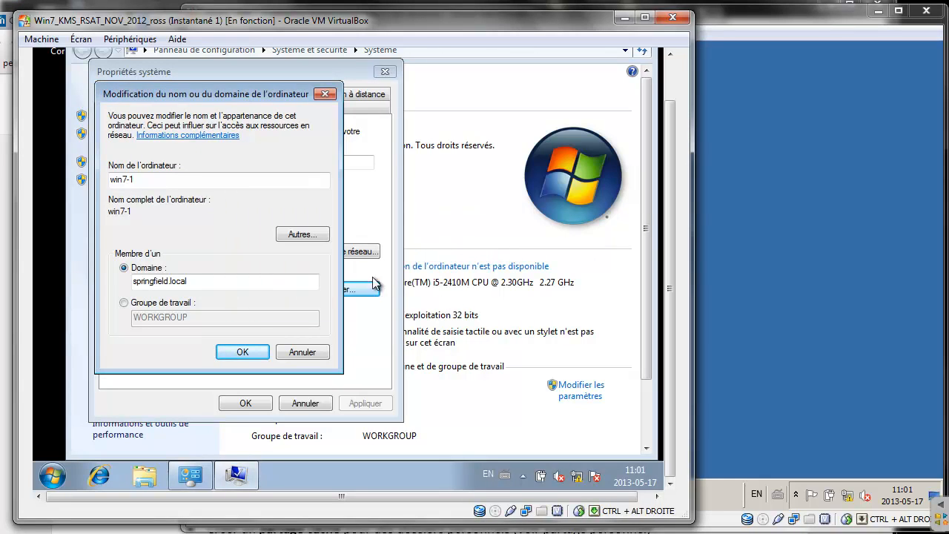
click(240, 352)
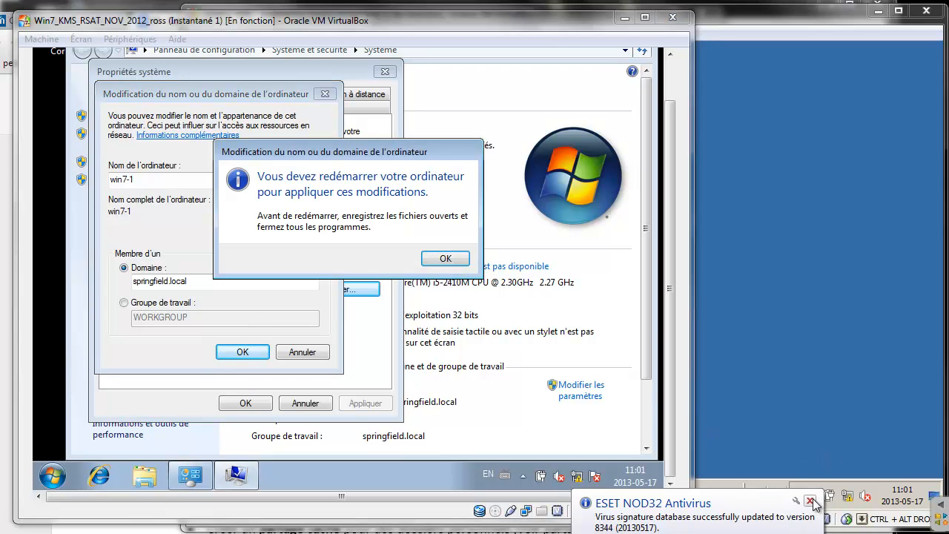
click(464, 258)
click(245, 403)
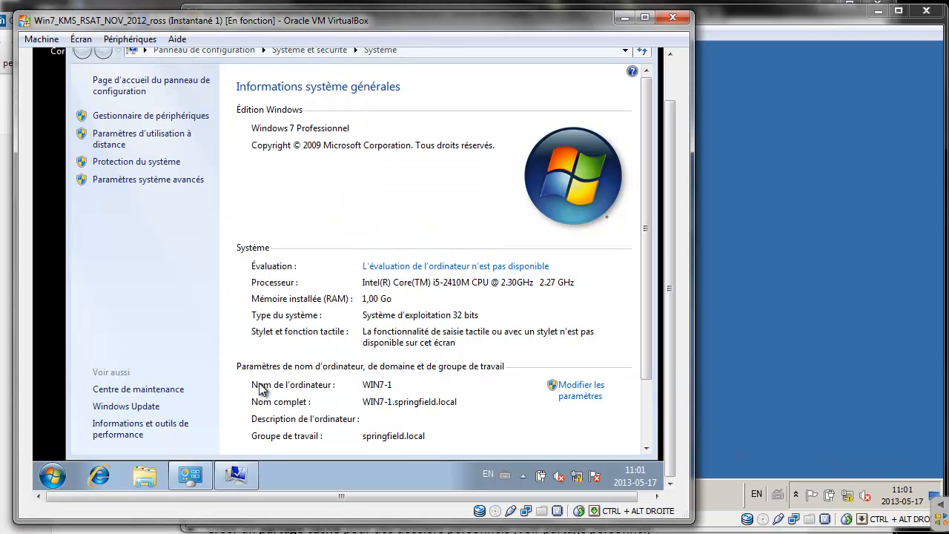
Restart the Windows 7 client now and bring up the server's Super MMC console
click(320, 256)
click(752, 207)
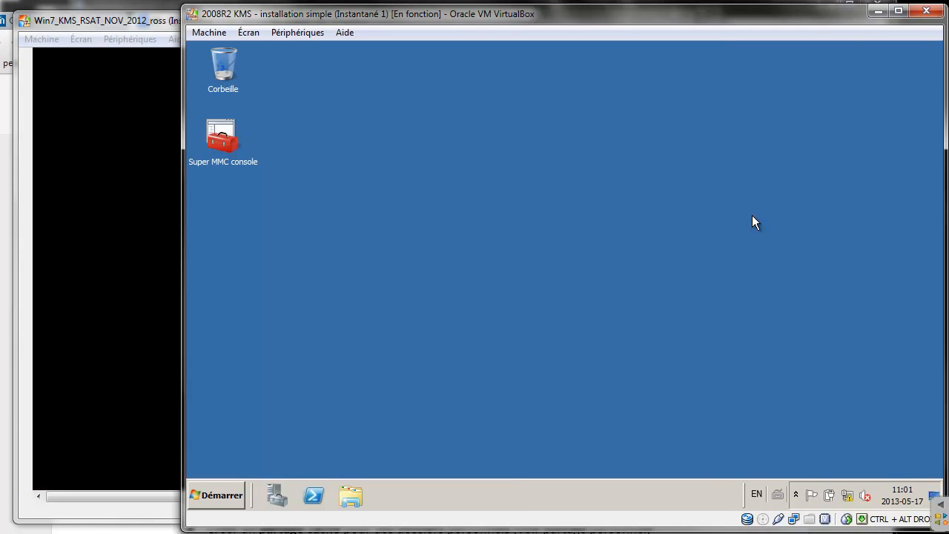
click(237, 134)
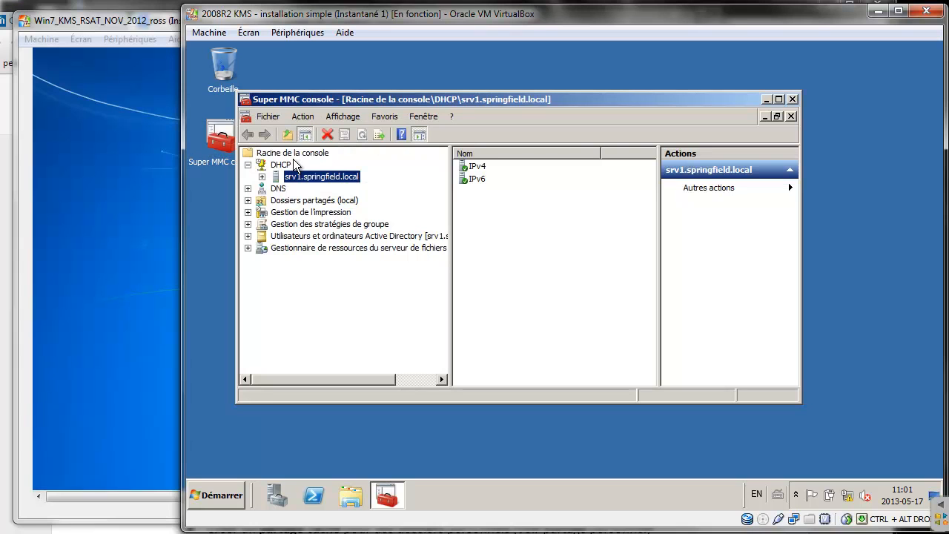
Select WIN7-1 in springfield.local's Computers container, then return to the Google Docs instructions
click(247, 165)
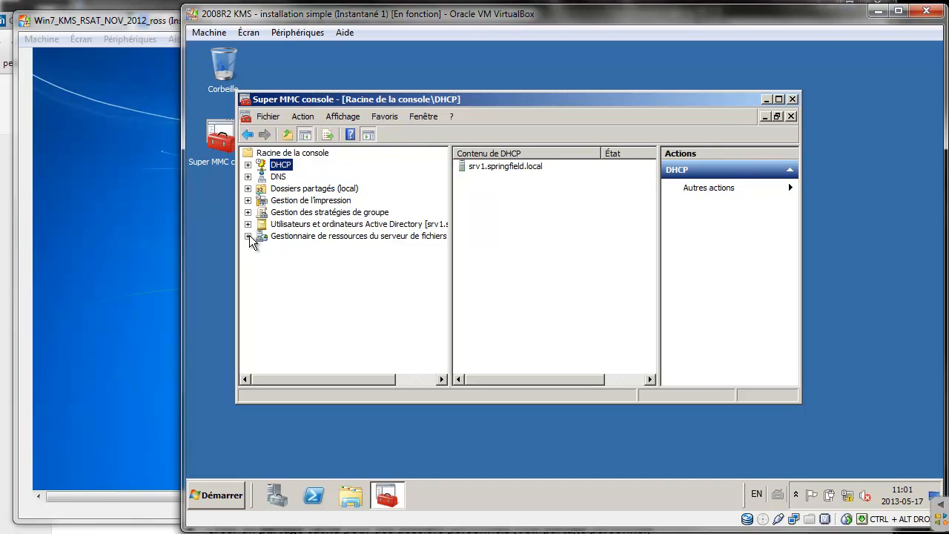
click(248, 223)
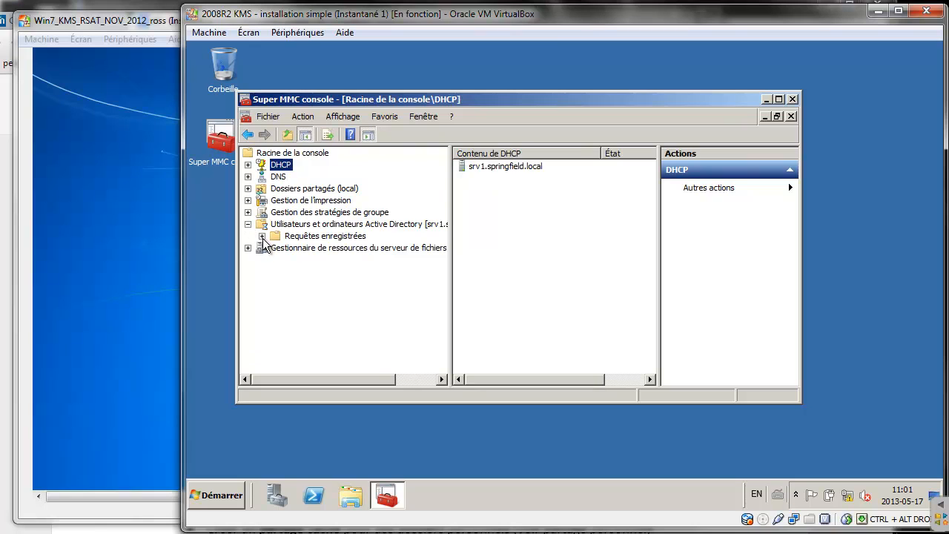
click(306, 225)
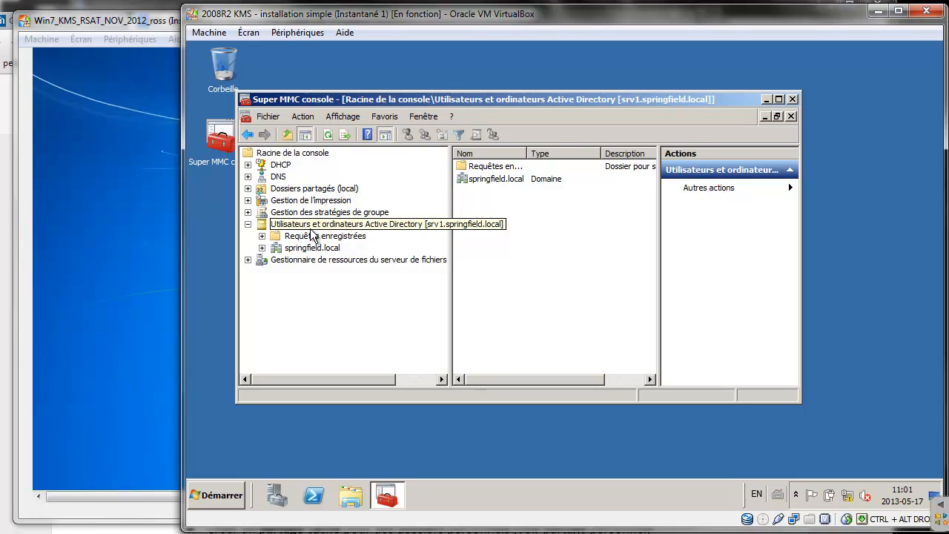
click(261, 248)
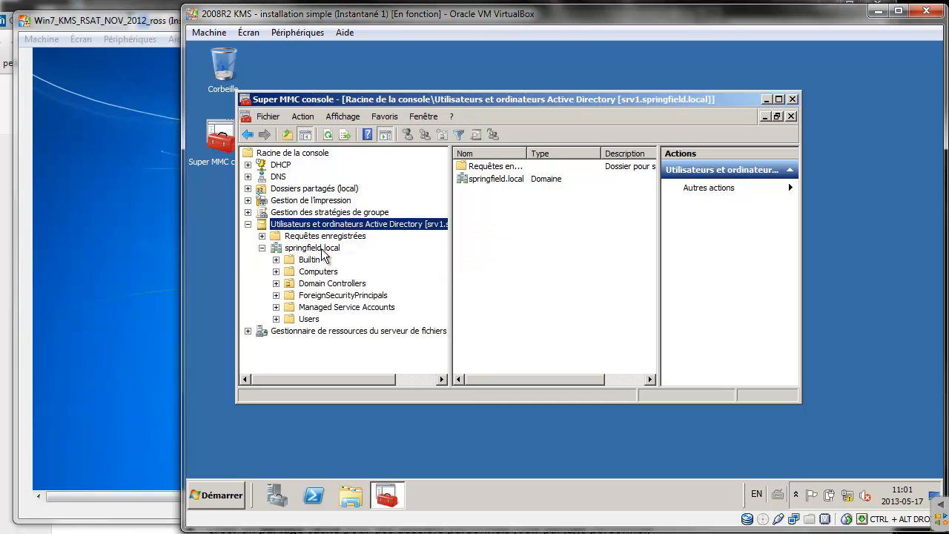
click(309, 259)
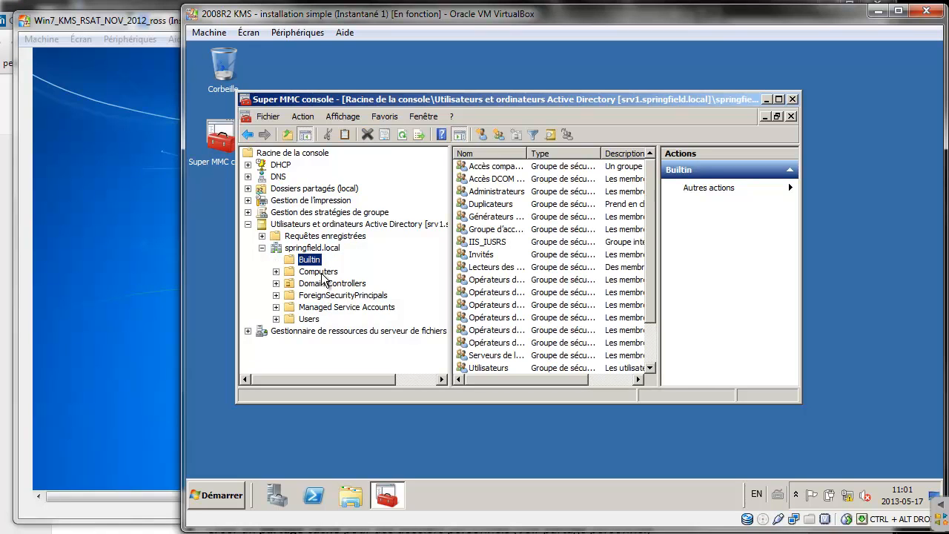
click(319, 272)
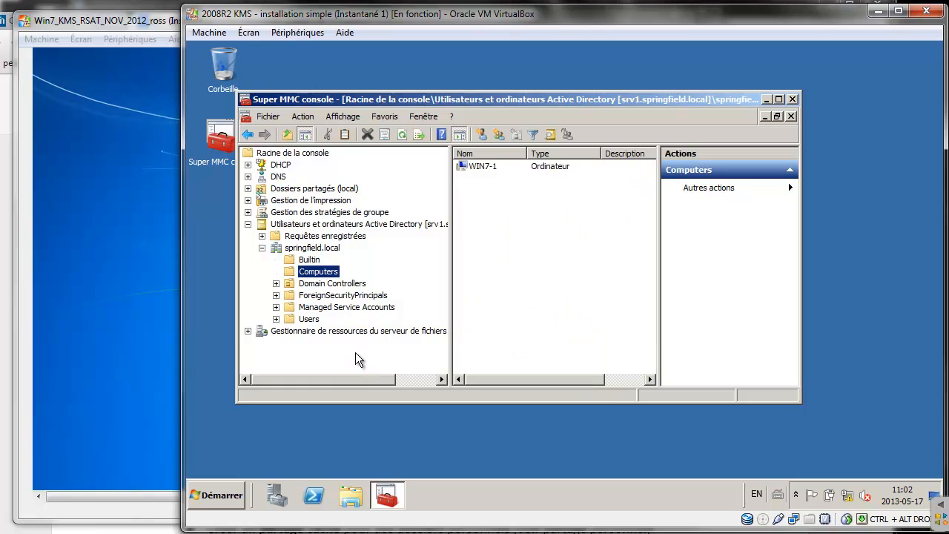
click(482, 167)
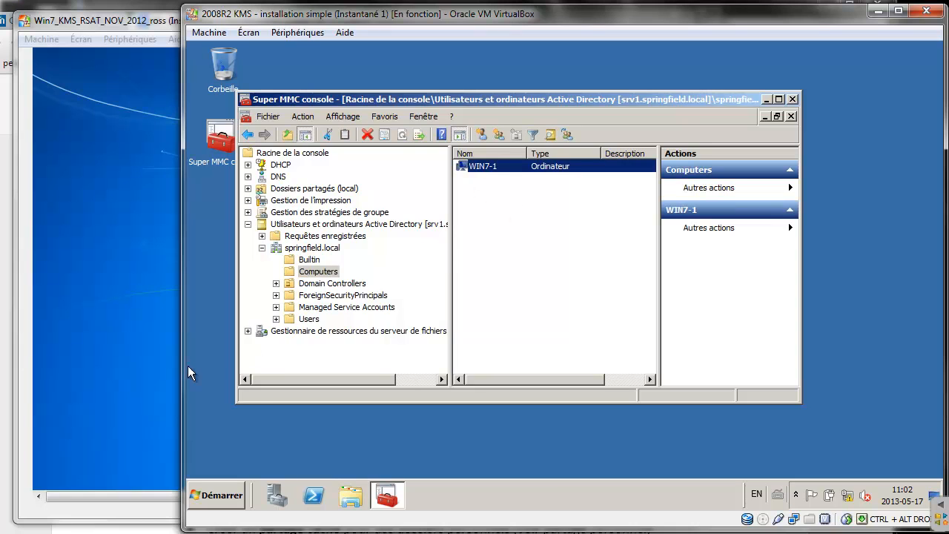
click(4, 8)
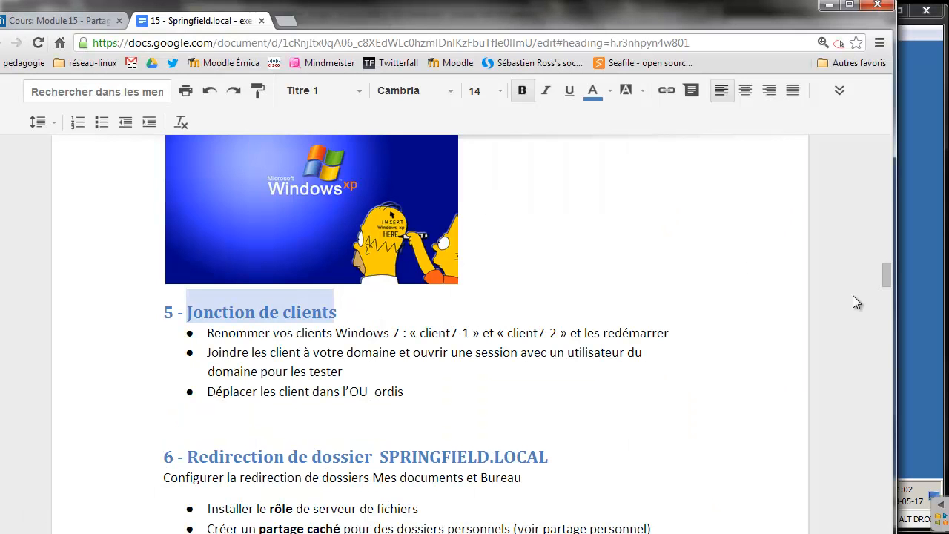
Scroll up to section 3, highlight the minimum password length 'à 3', and return to VirtualBox
drag(884, 272, 889, 228)
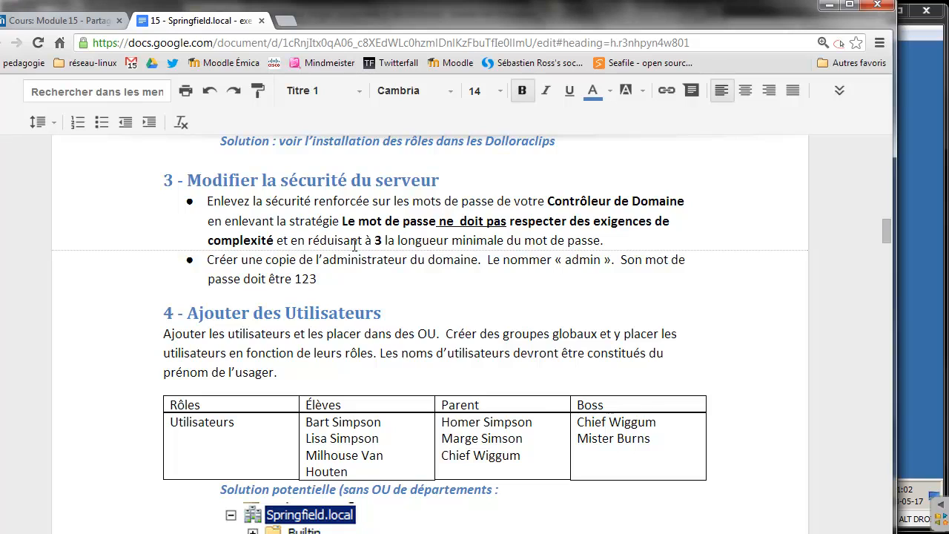
drag(369, 240, 387, 242)
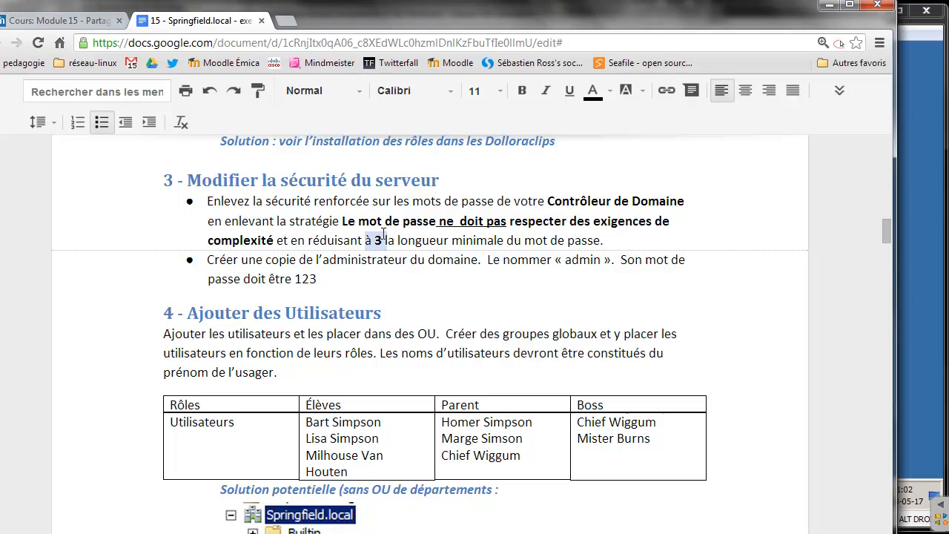
click(923, 194)
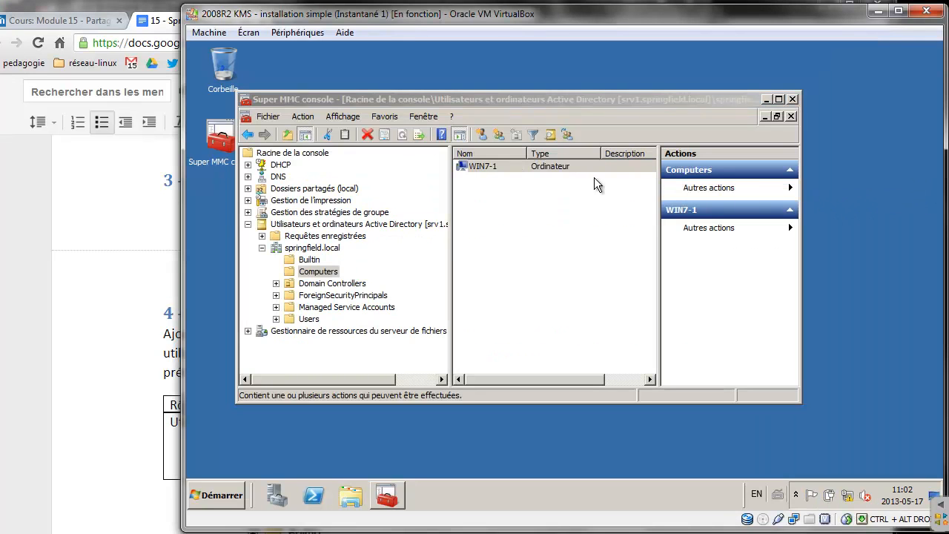
Find springfield.local's Default Domain Policy in Group Policy Management and open it for editing
click(248, 223)
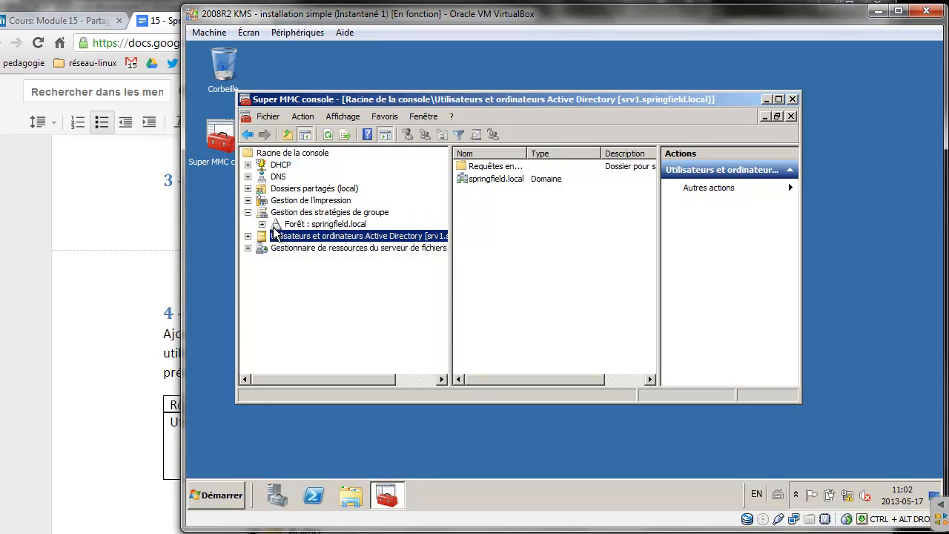
click(261, 224)
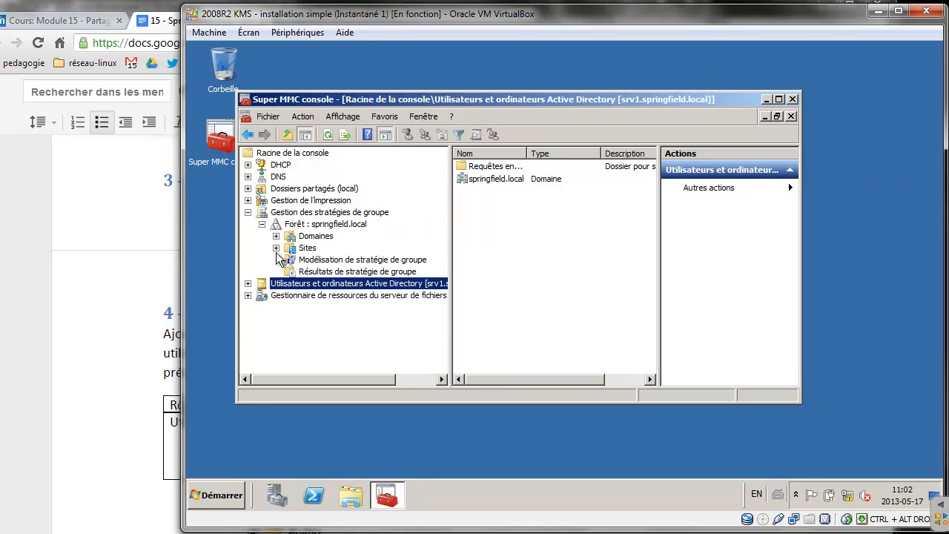
click(276, 236)
click(290, 249)
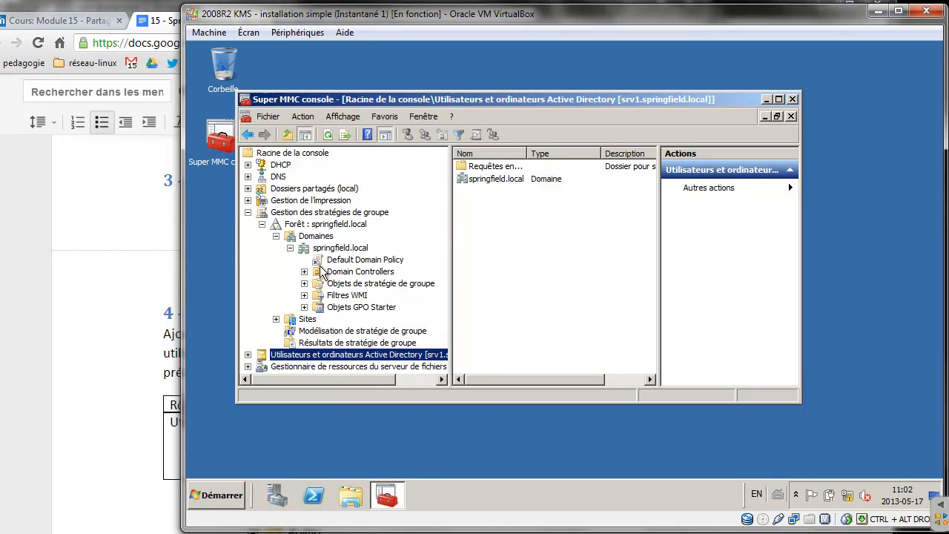
click(354, 262)
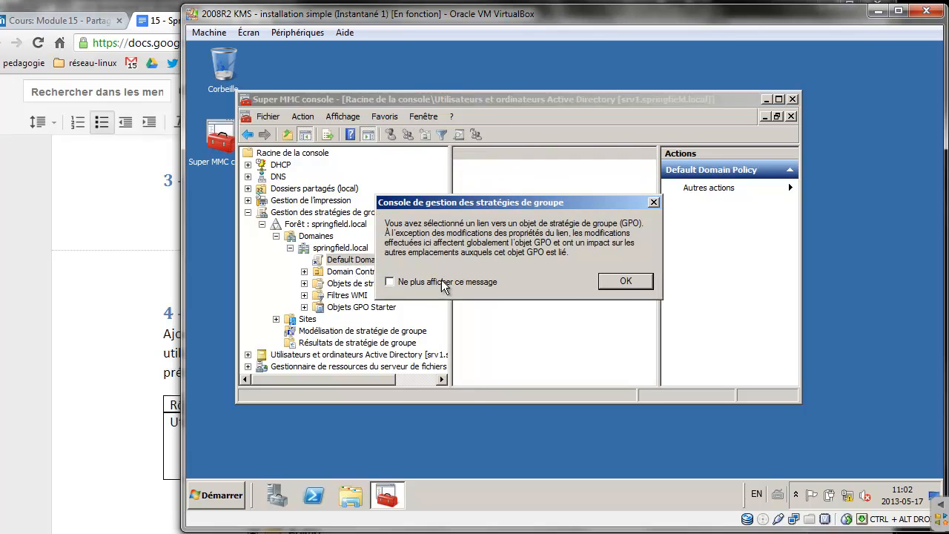
click(625, 281)
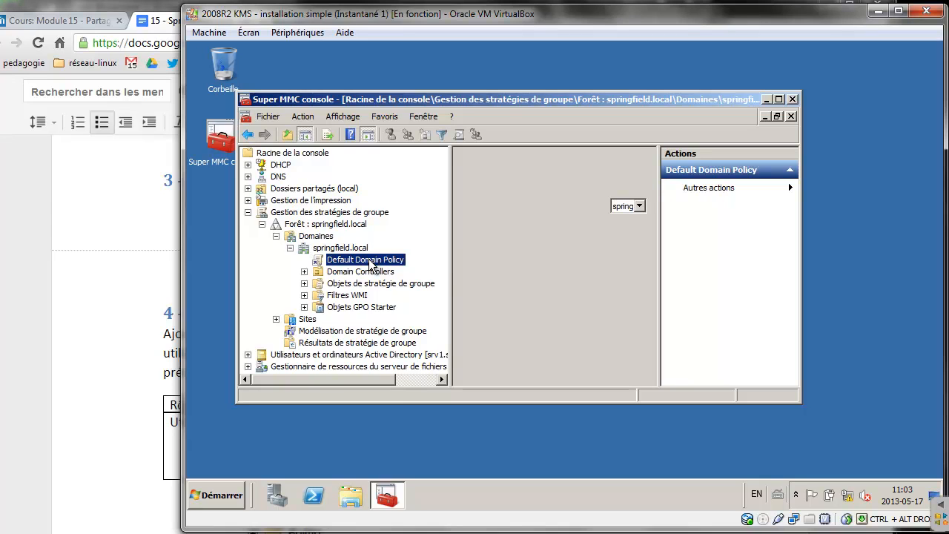
right_click(371, 266)
click(387, 270)
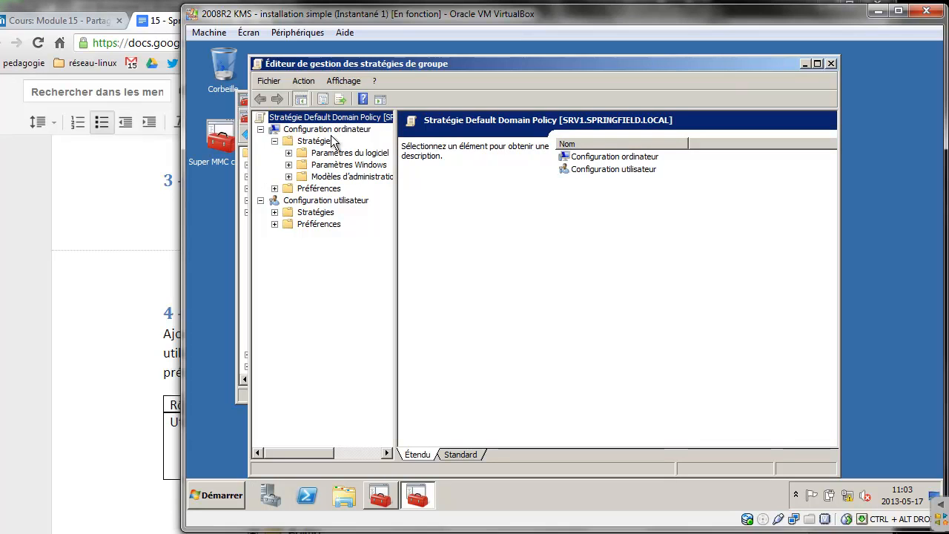
Expand Windows Settings down to Account Policies and show the Password Policy settings
click(289, 166)
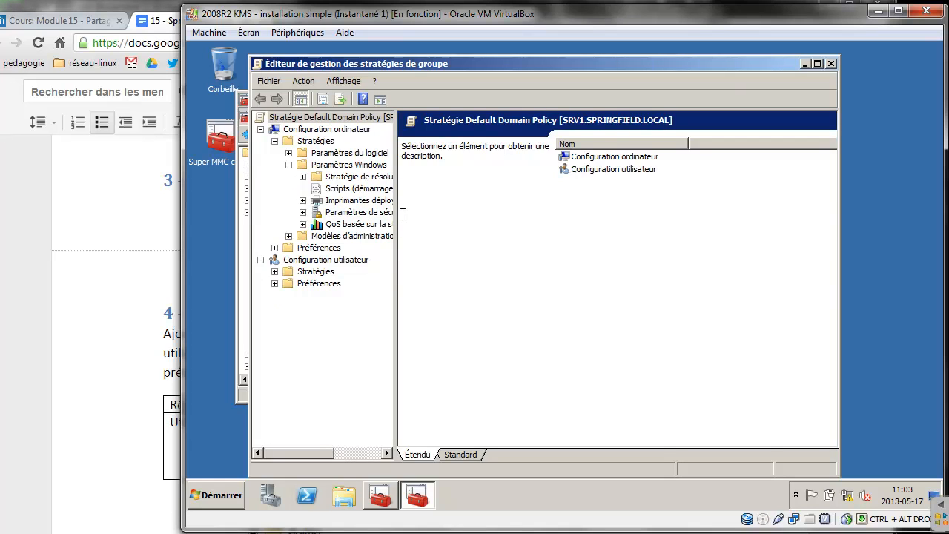
drag(392, 214, 483, 213)
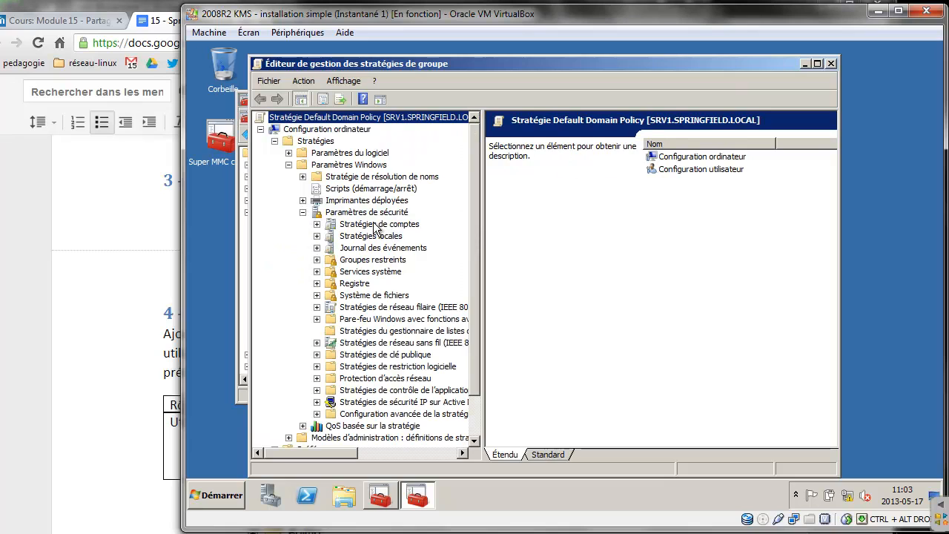
click(347, 226)
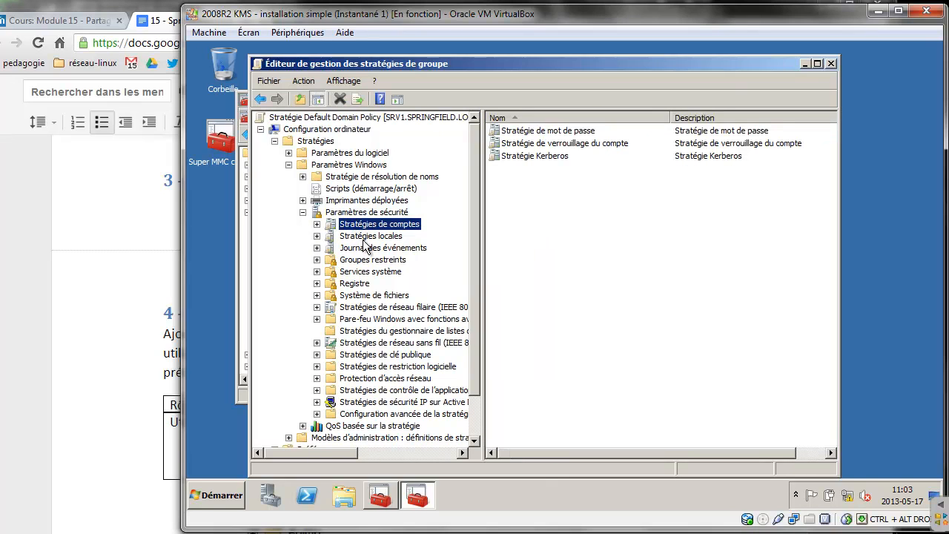
click(317, 224)
click(382, 236)
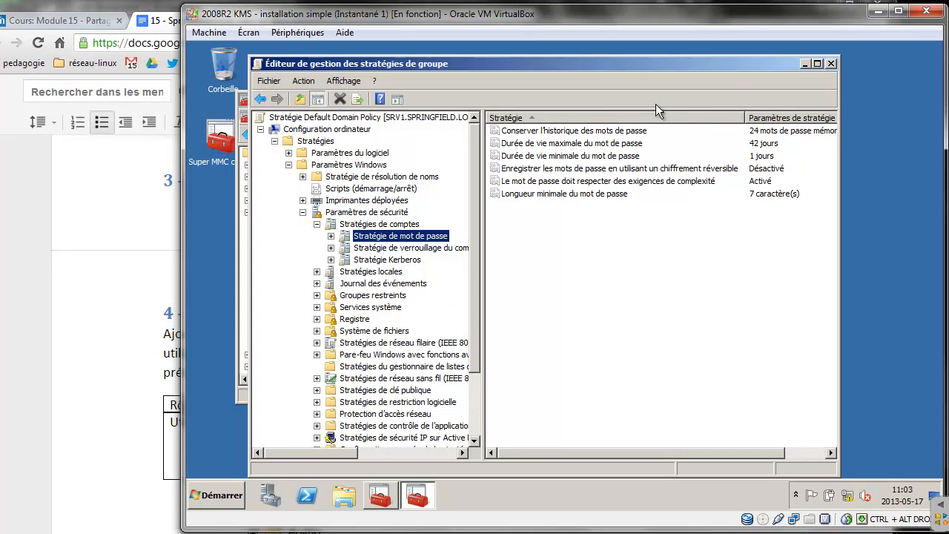
Inspect the password history, maximum and minimum age, and reversible encryption settings
click(585, 133)
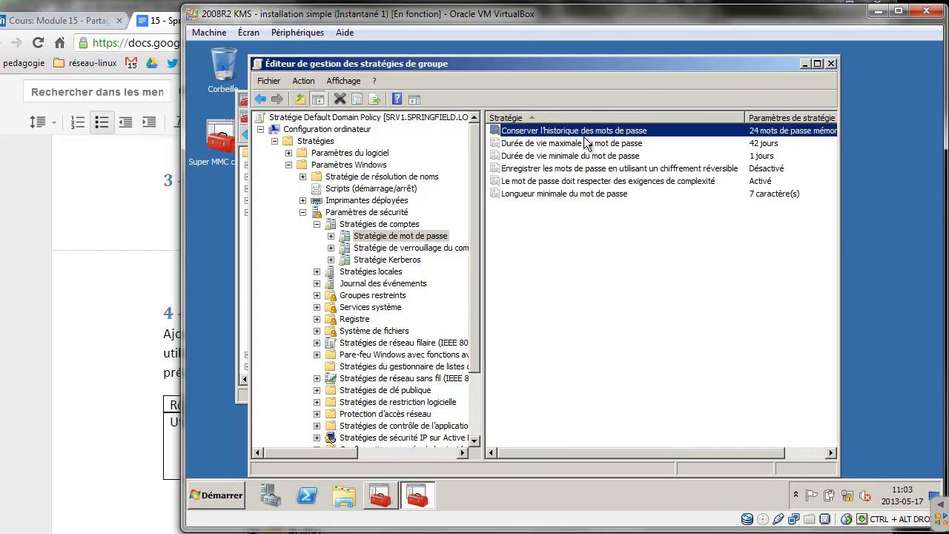
click(582, 143)
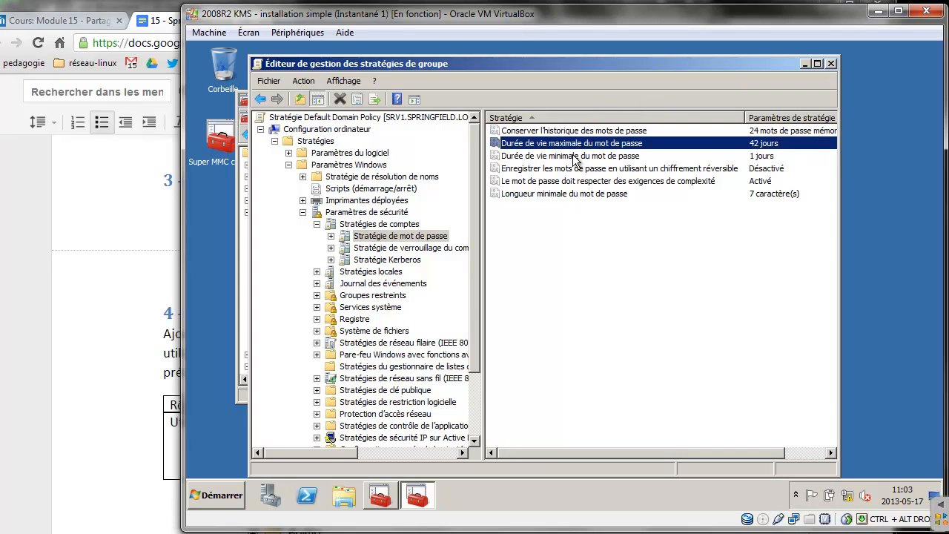
click(576, 155)
click(572, 170)
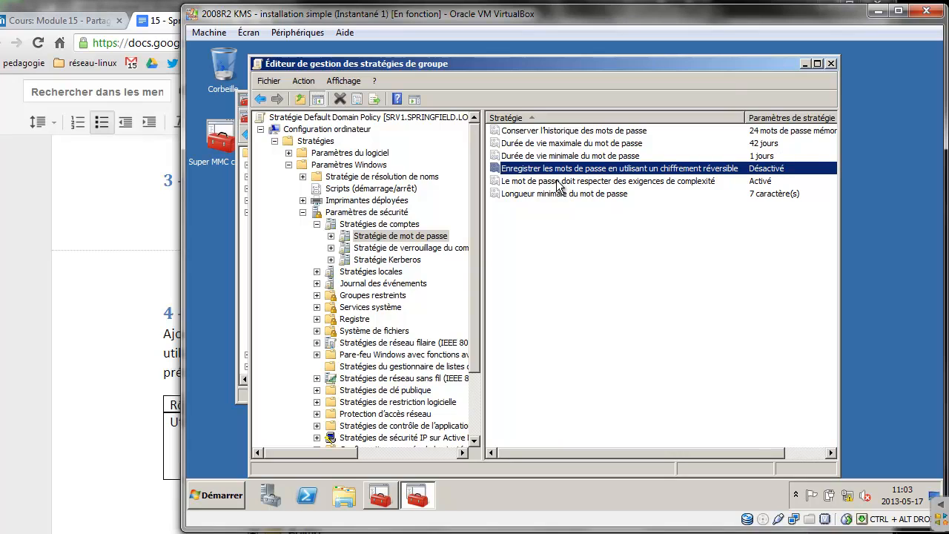
Set the password complexity requirement to Désactivé
double_click(560, 182)
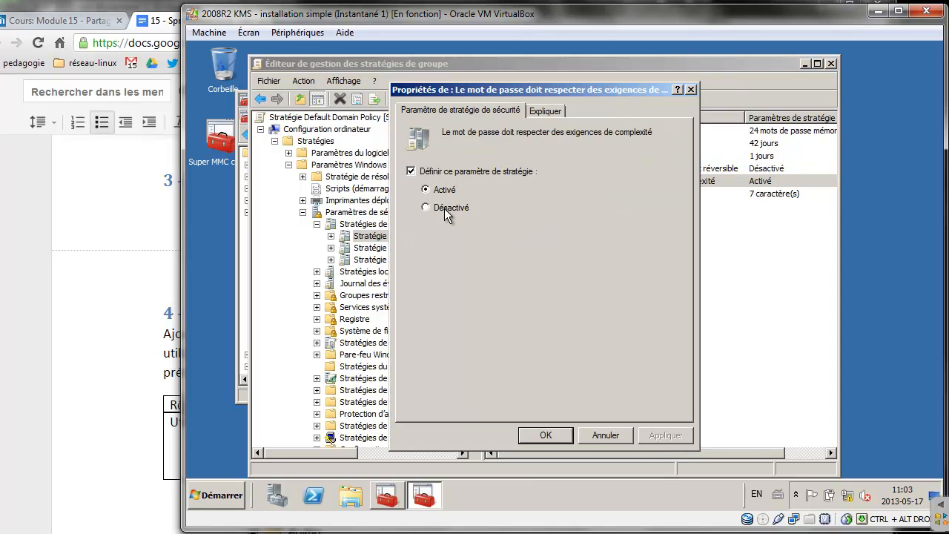
click(447, 213)
click(549, 434)
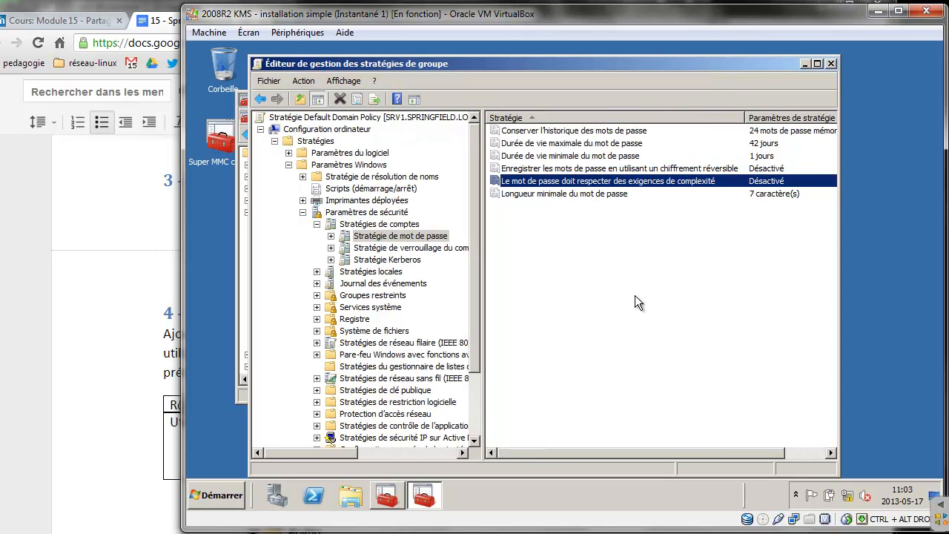
Change the minimum password length from 7 to 3 characters
double_click(590, 193)
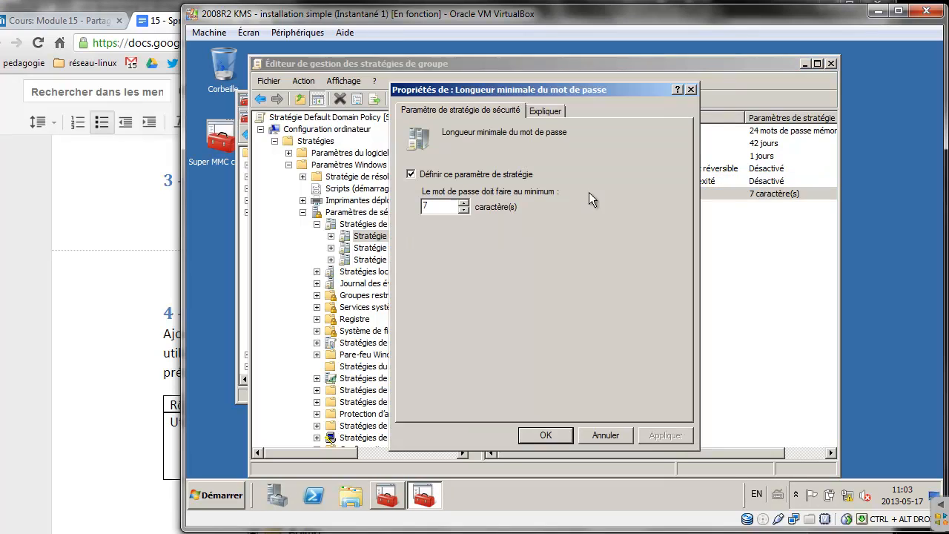
double_click(427, 207)
text(3)
click(547, 434)
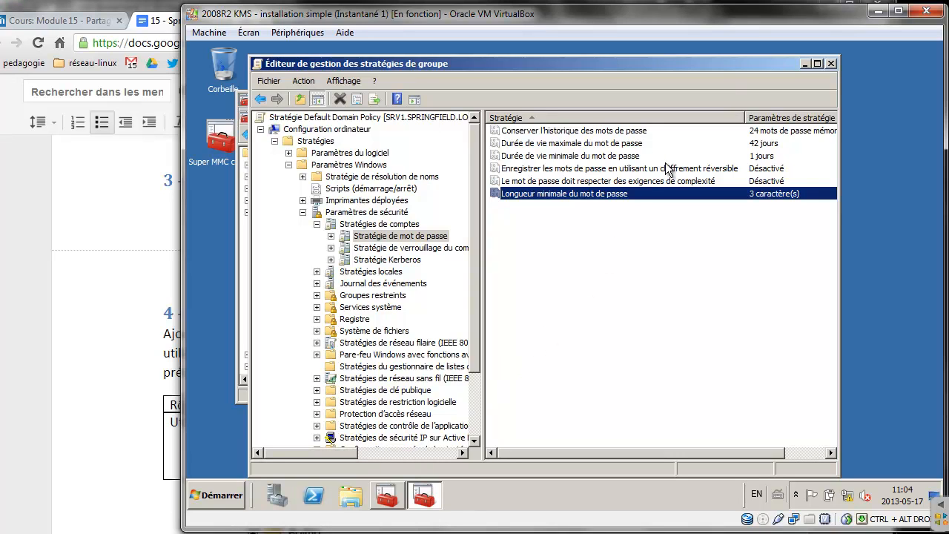
click(595, 169)
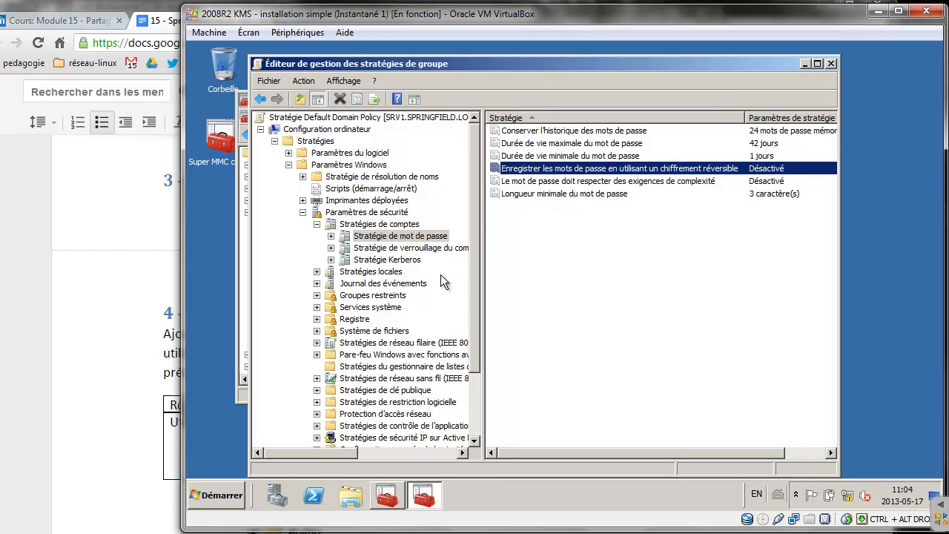
click(289, 165)
click(147, 206)
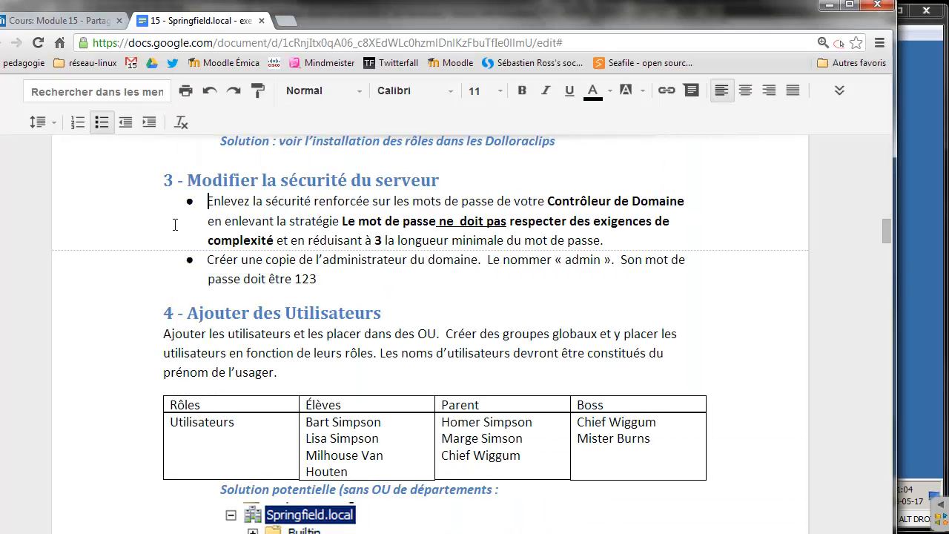
drag(619, 241, 237, 182)
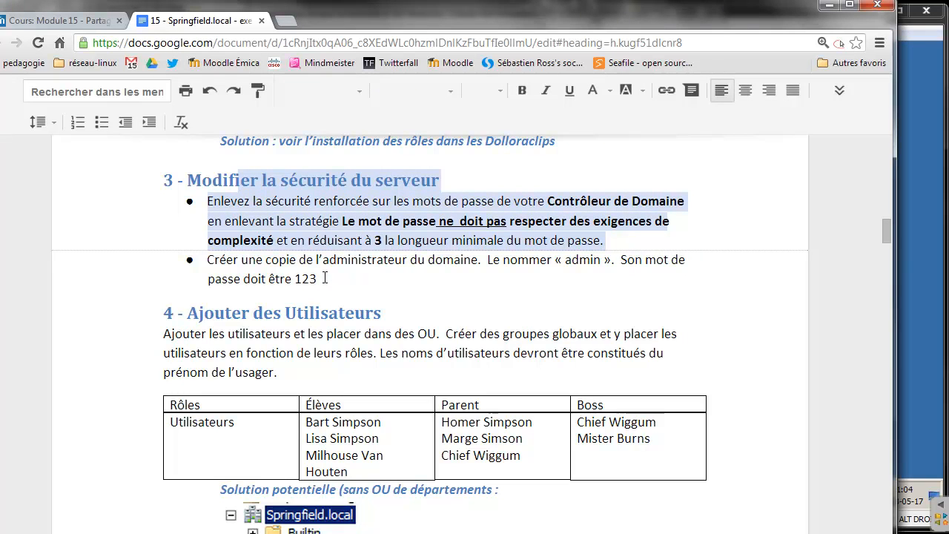
drag(327, 278, 261, 271)
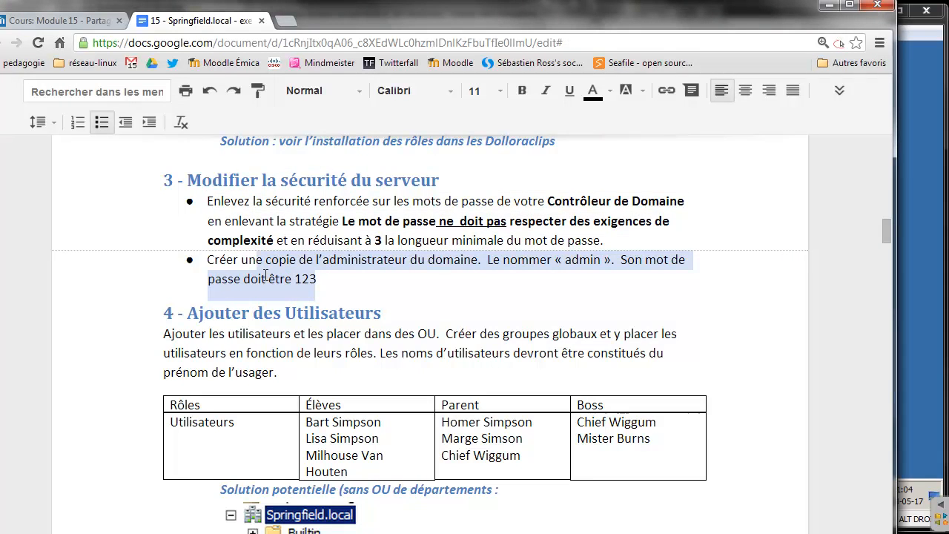
click(909, 197)
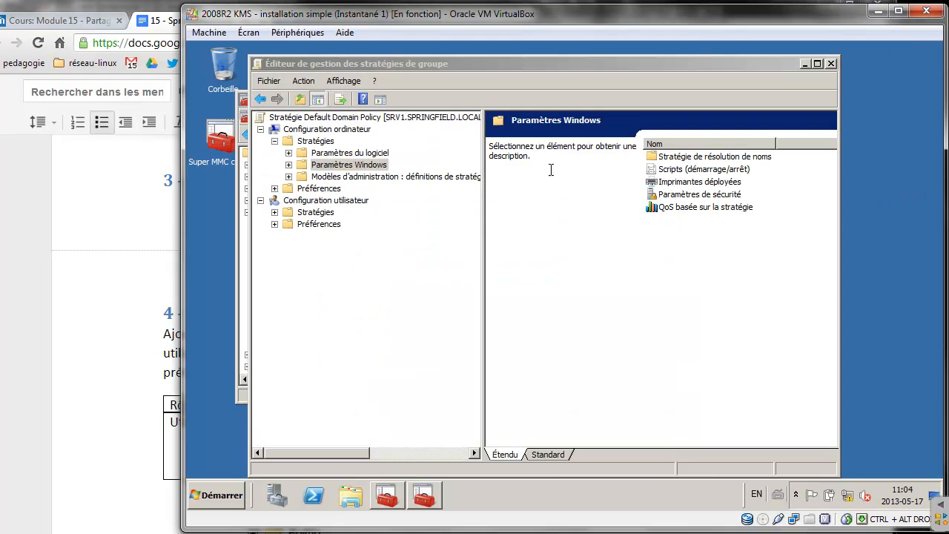
Close the policy editor and select Administrateur in springfield.local's Users container
click(830, 64)
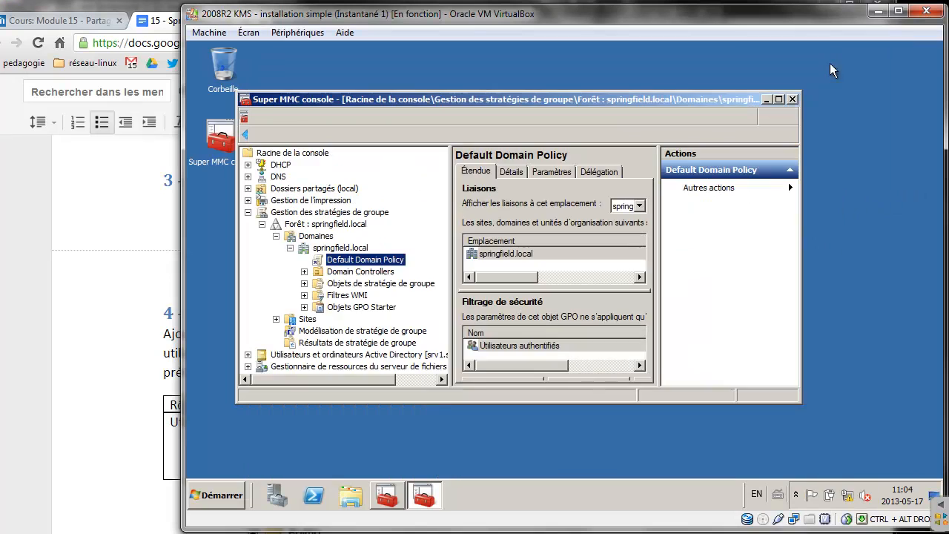
click(249, 213)
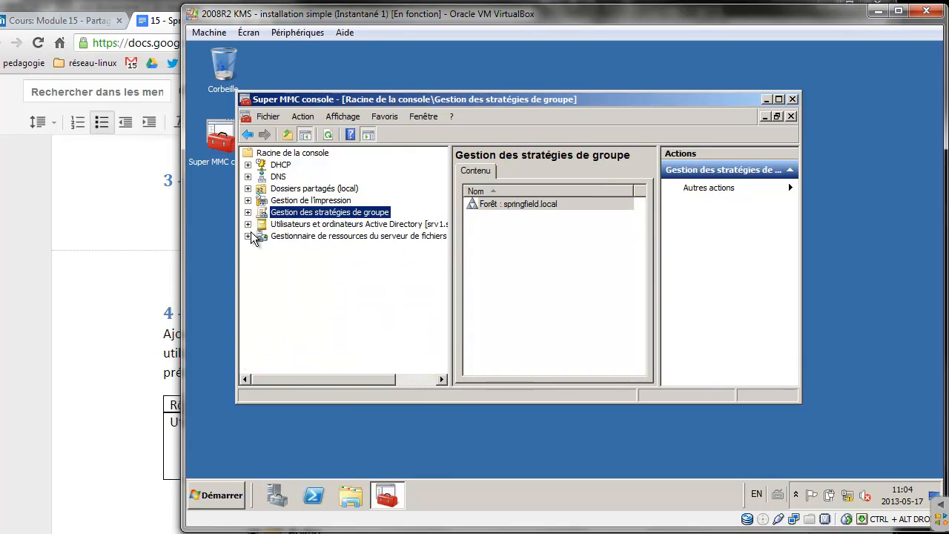
click(248, 224)
click(261, 247)
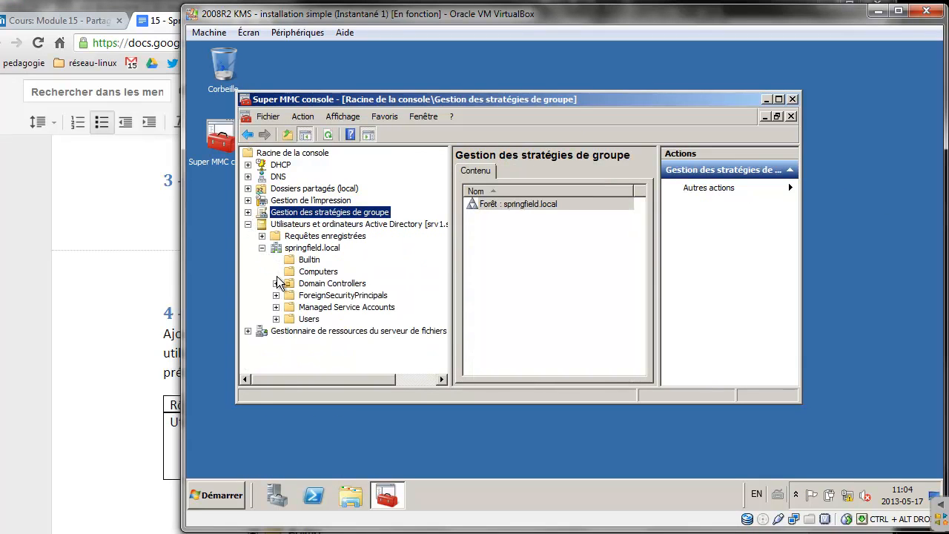
click(307, 320)
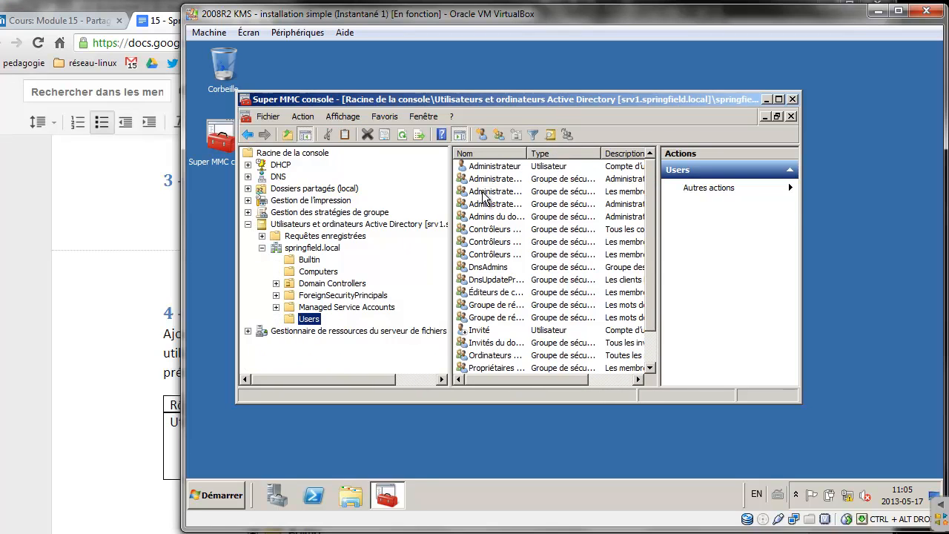
click(499, 169)
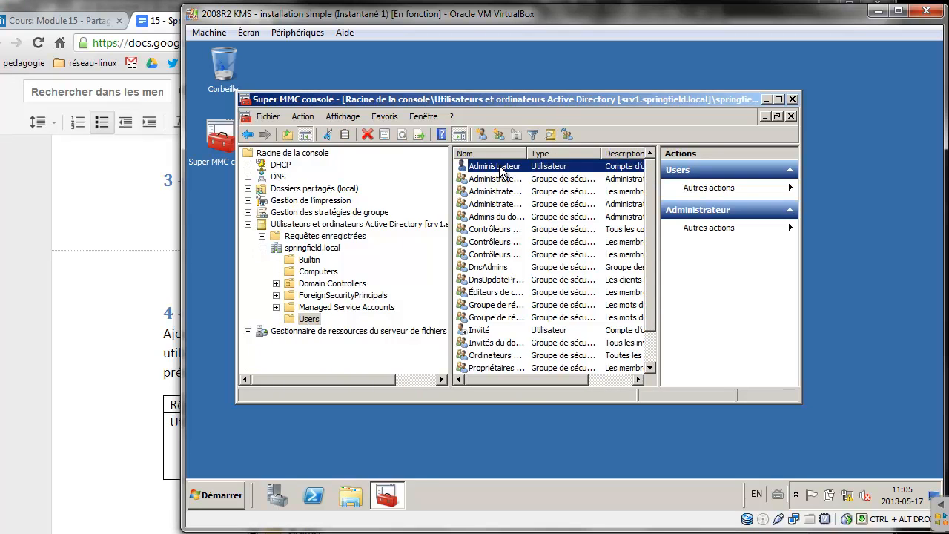
Tick 'Le mot de passe n'expire jamais' on Administrateur's Compte tab and save
right_click(499, 168)
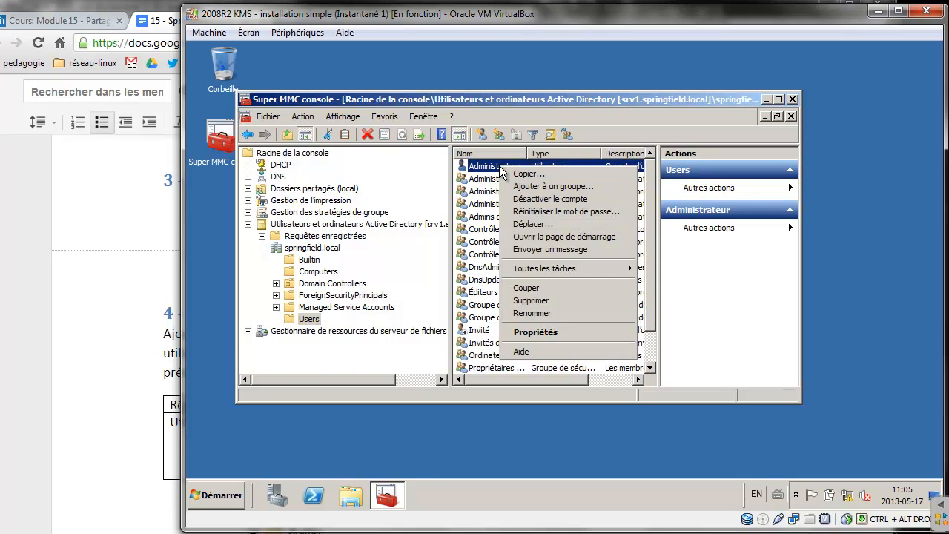
click(546, 333)
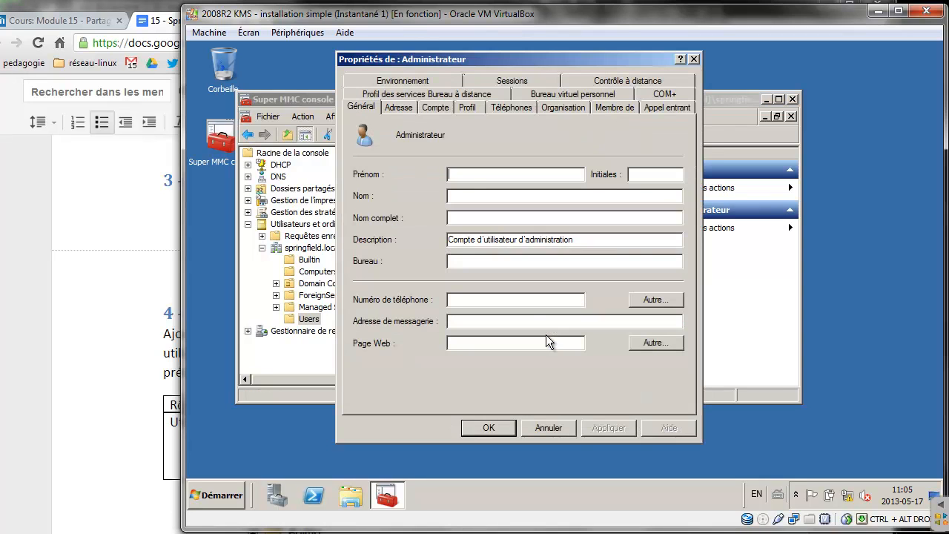
click(430, 107)
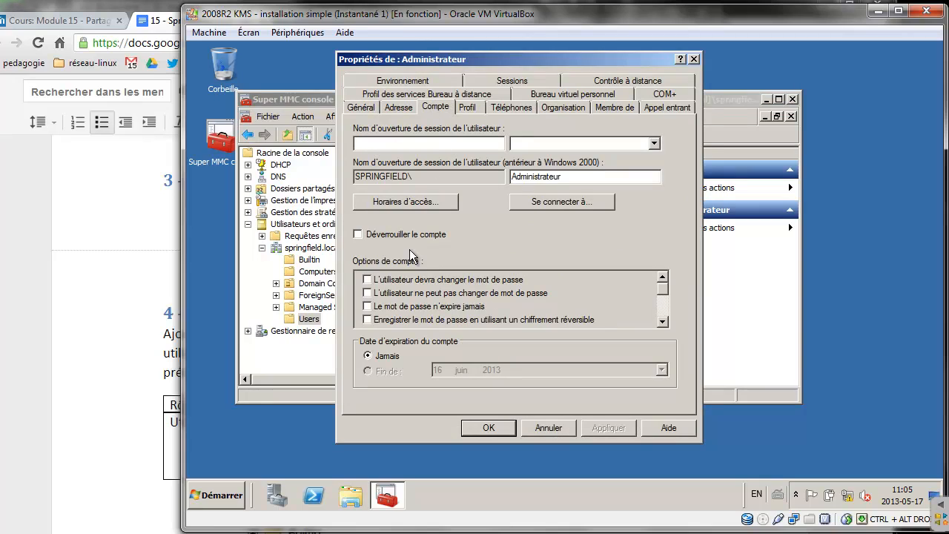
click(367, 306)
click(485, 429)
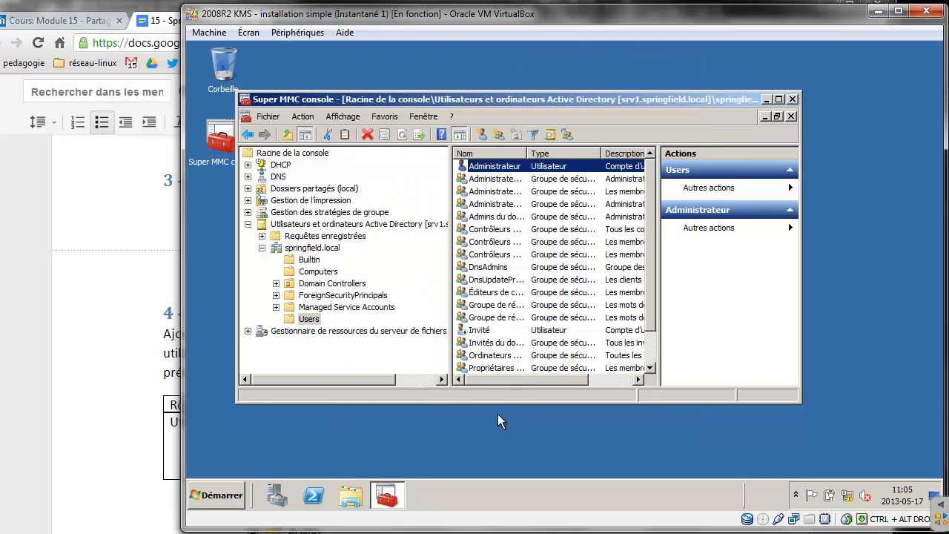
right_click(502, 167)
Copy Administrateur to a new account with first name and logon name admin
click(524, 169)
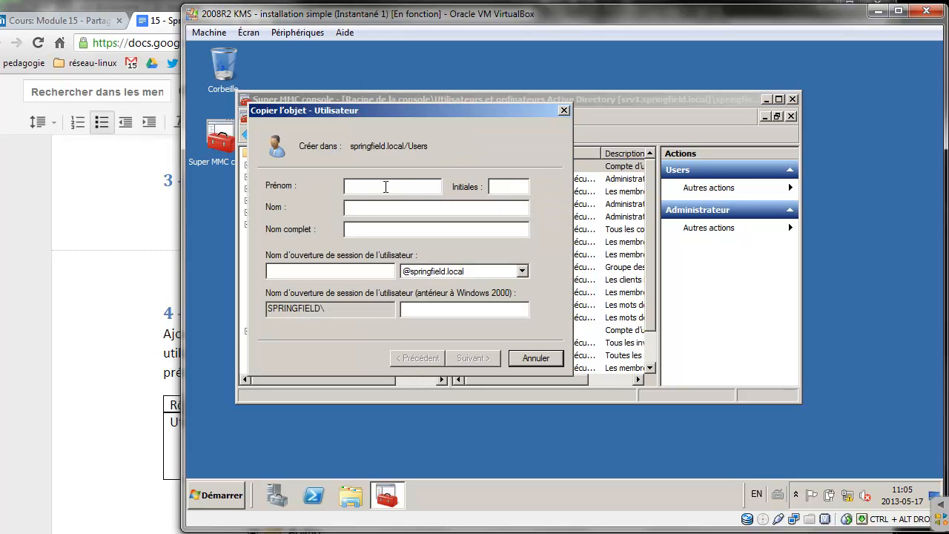
click(49, 295)
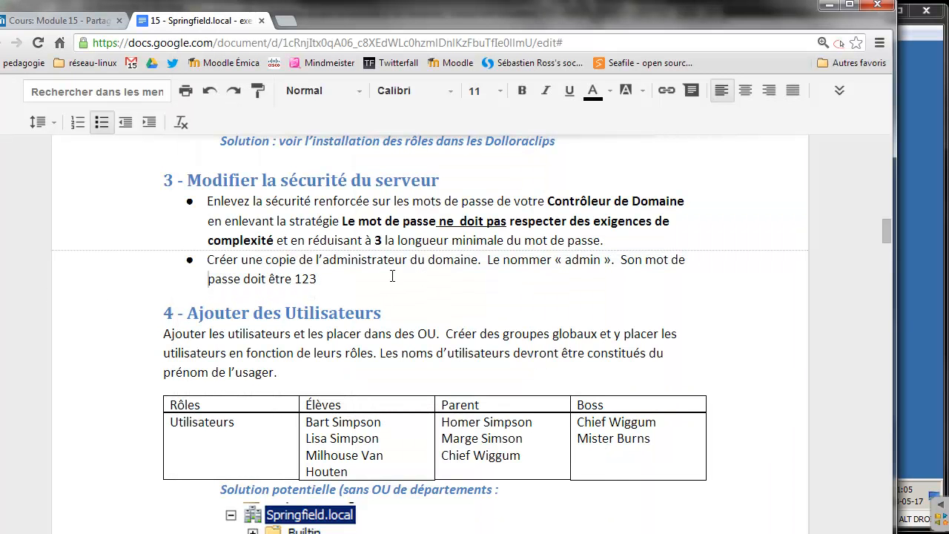
key(alt+Tab)
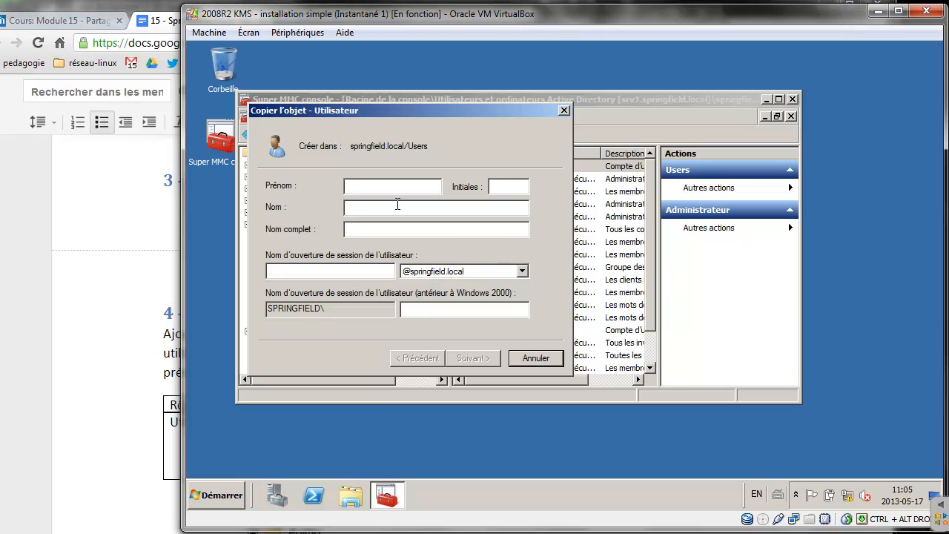
text(admin)
key(Tab)
key(Tab)
key(Tab)
key(Tab)
text(a)
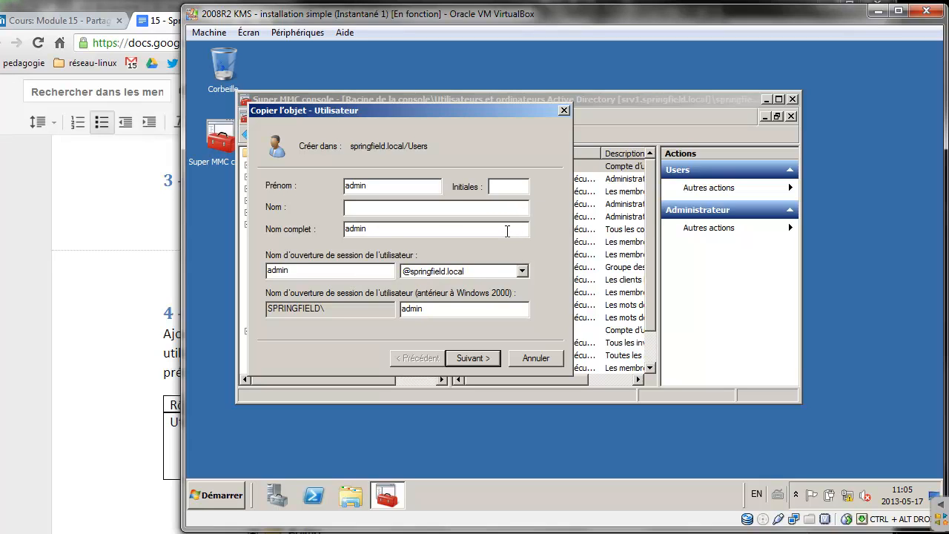
click(475, 359)
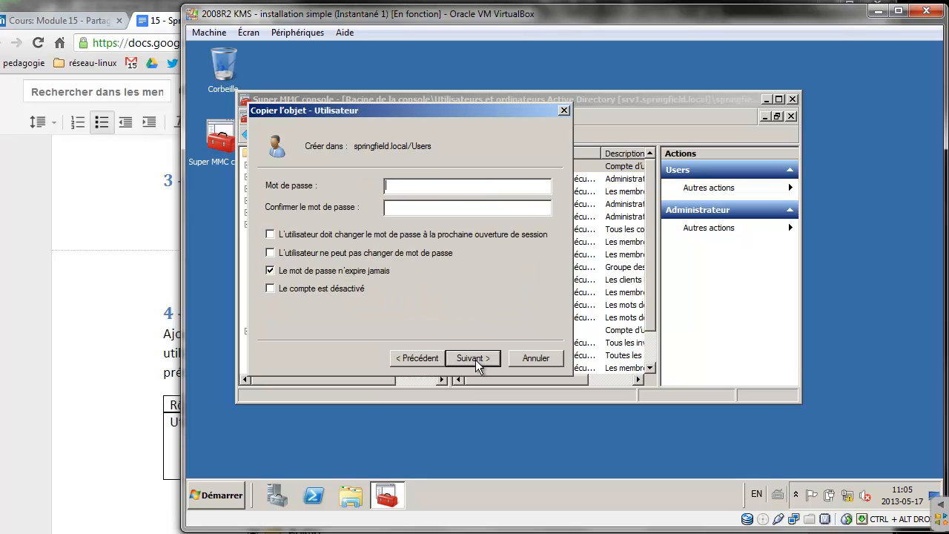
Enter the new account's password and finish, triggering the password-policy error
text(P)
key(BackSpace)
key(BackSpace)
key(BackSpace)
key(BackSpace)
key(BackSpace)
click(478, 359)
click(479, 359)
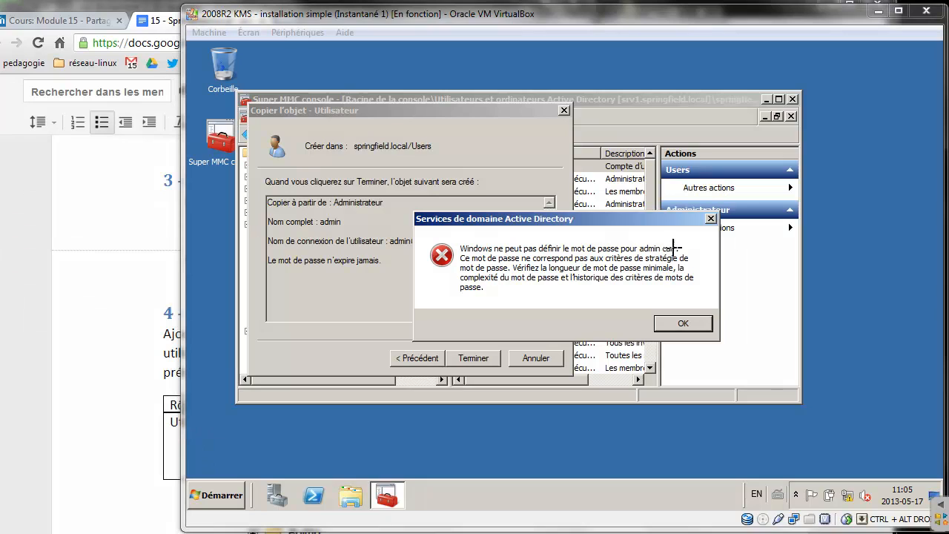
mouse_move(682, 247)
mouse_down()
mouse_move(450, 249)
mouse_move(612, 241)
mouse_up()
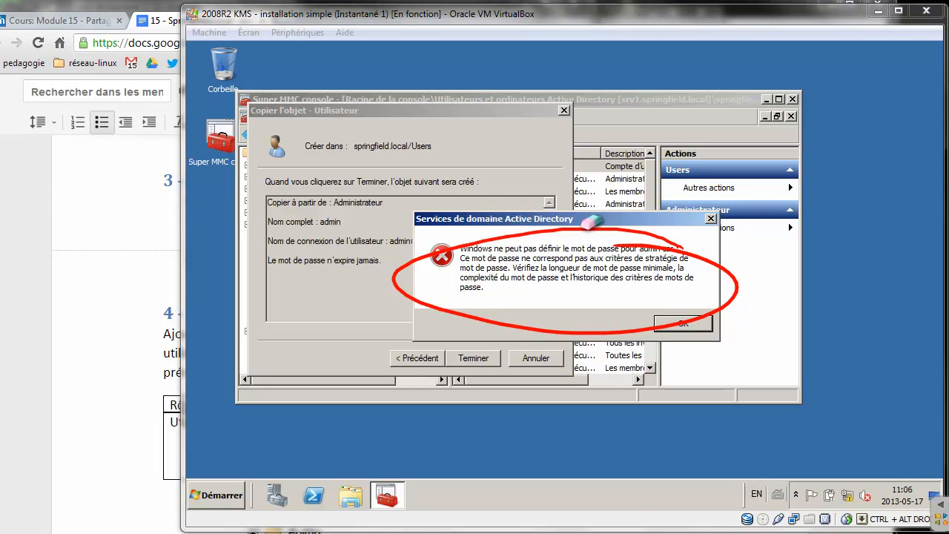
mouse_move(598, 233)
mouse_down()
mouse_move(476, 233)
mouse_move(650, 320)
mouse_move(628, 243)
mouse_up()
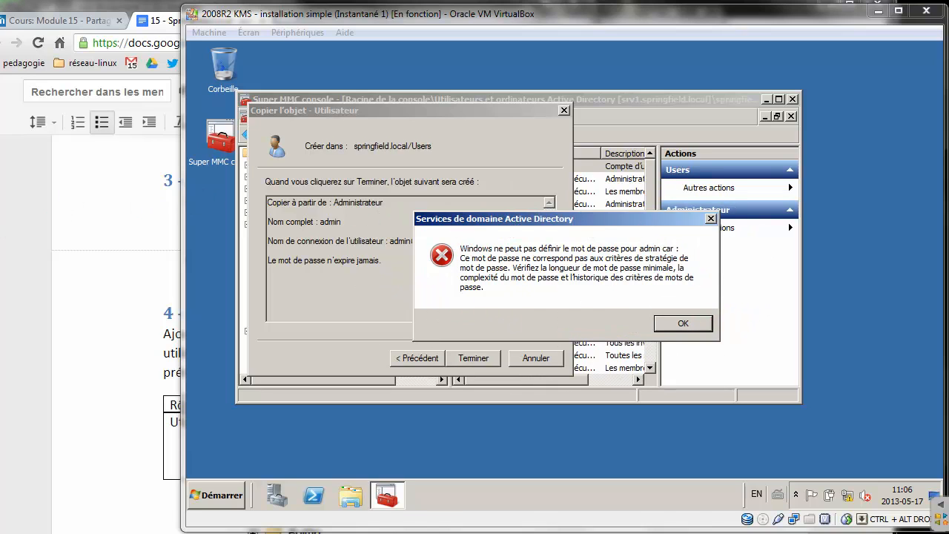
Run gpupdate /force in a command prompt, then close it
click(232, 496)
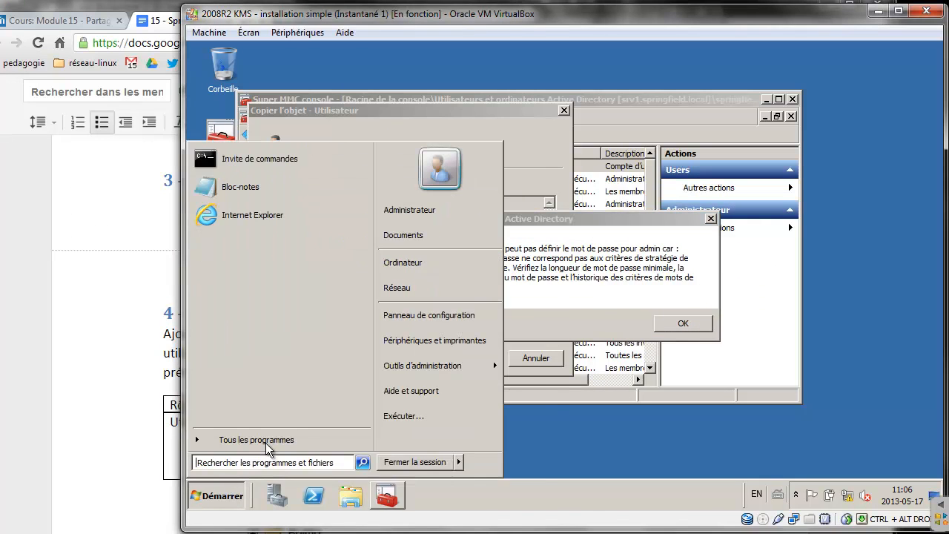
click(294, 166)
text(gpupdate)
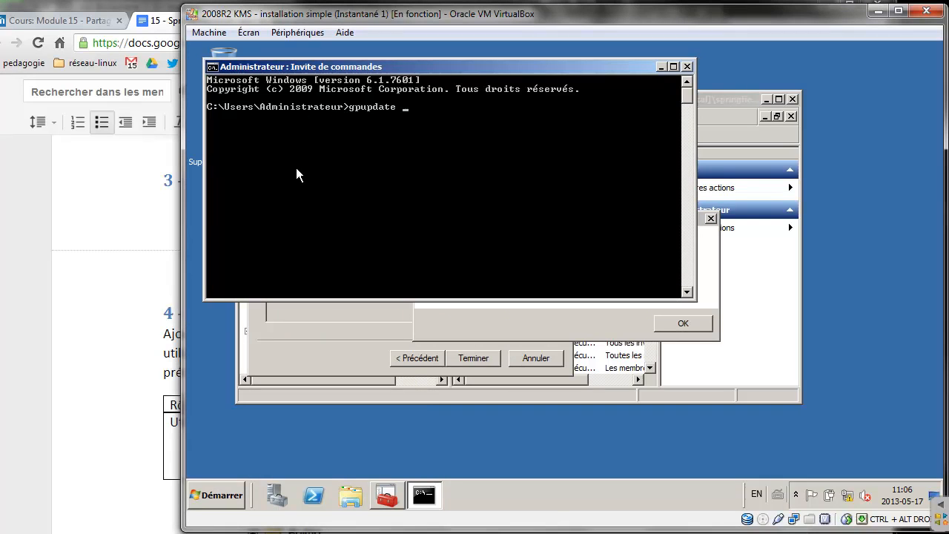
text( /force)
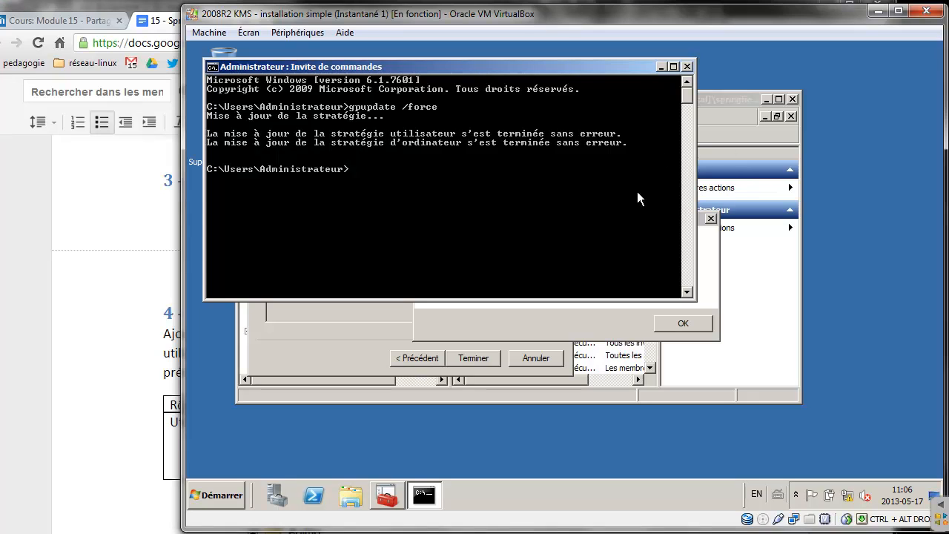
click(687, 66)
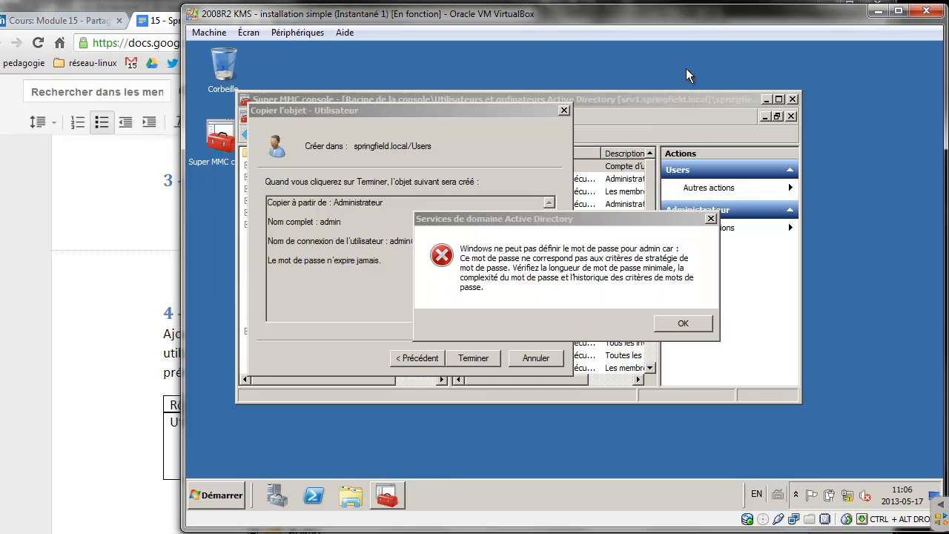
Dismiss the error, finish creating admin, and highlight the completed section 3 instructions
click(680, 322)
click(474, 358)
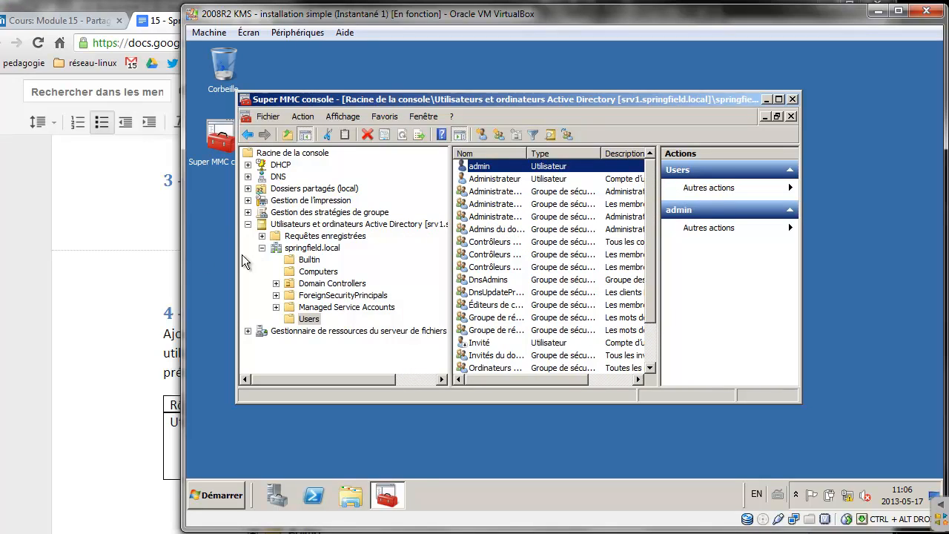
click(115, 272)
drag(347, 282, 111, 174)
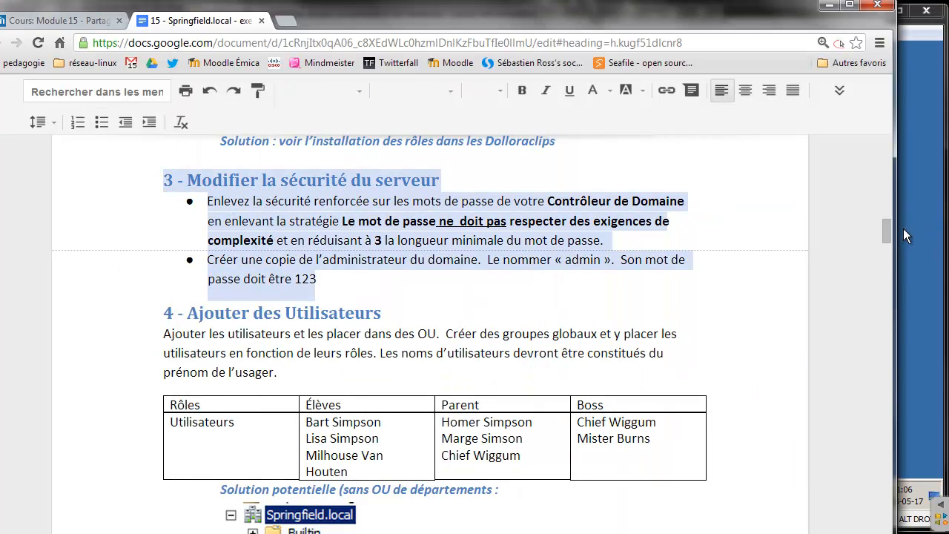
Widen the Élèves column in the lab sheet's table so the names fit on one line
mouse_move(887, 228)
mouse_down()
mouse_move(884, 242)
mouse_move(887, 234)
mouse_up()
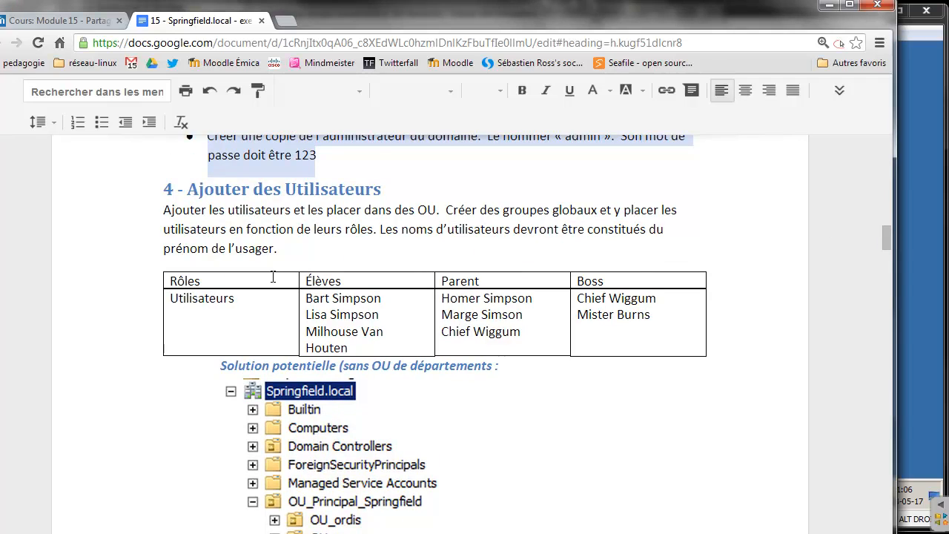
double_click(341, 278)
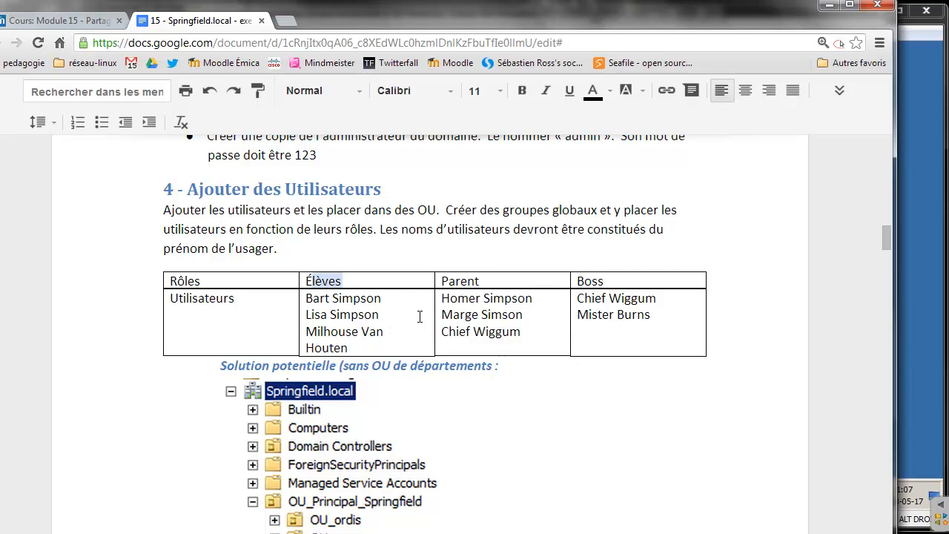
drag(434, 309, 447, 309)
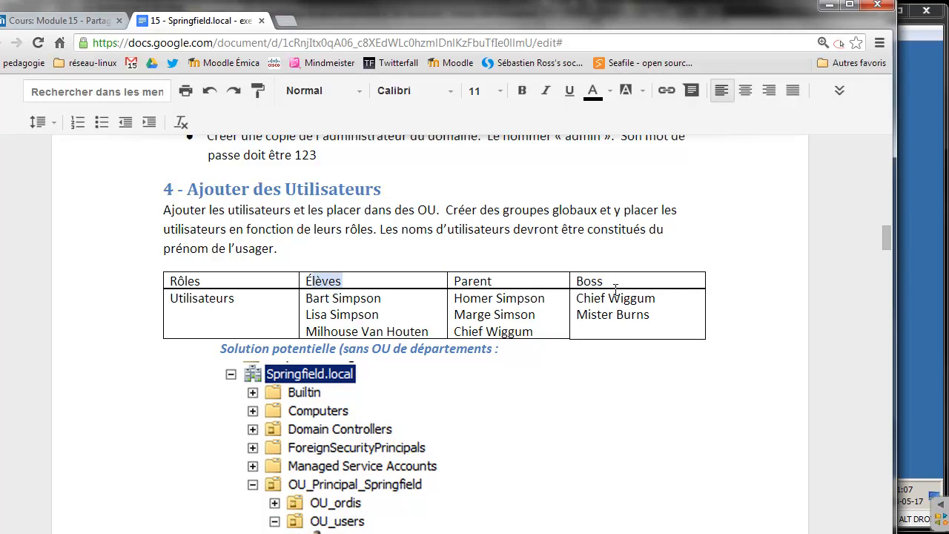
Move the Google Docs window to the left side of the screen beside the VM
drag(886, 234, 885, 242)
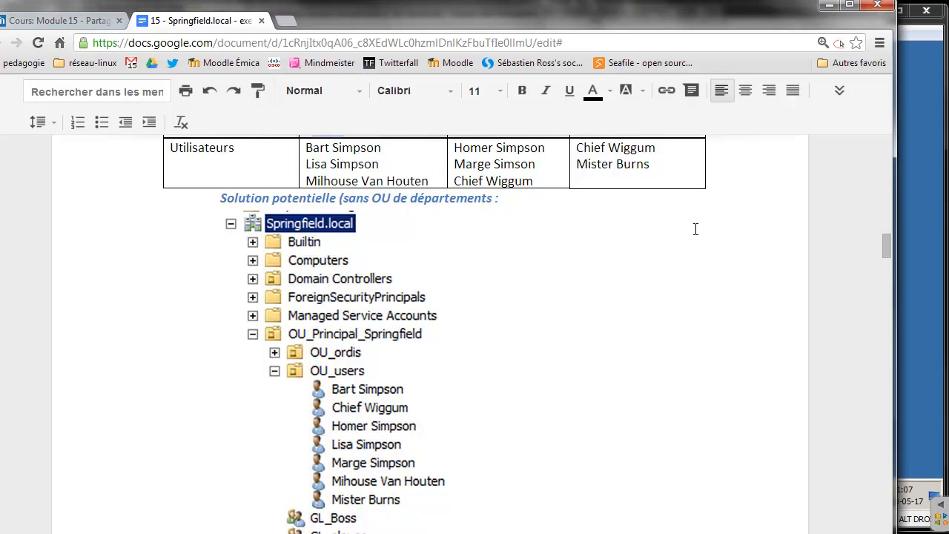
drag(565, 13, 354, 18)
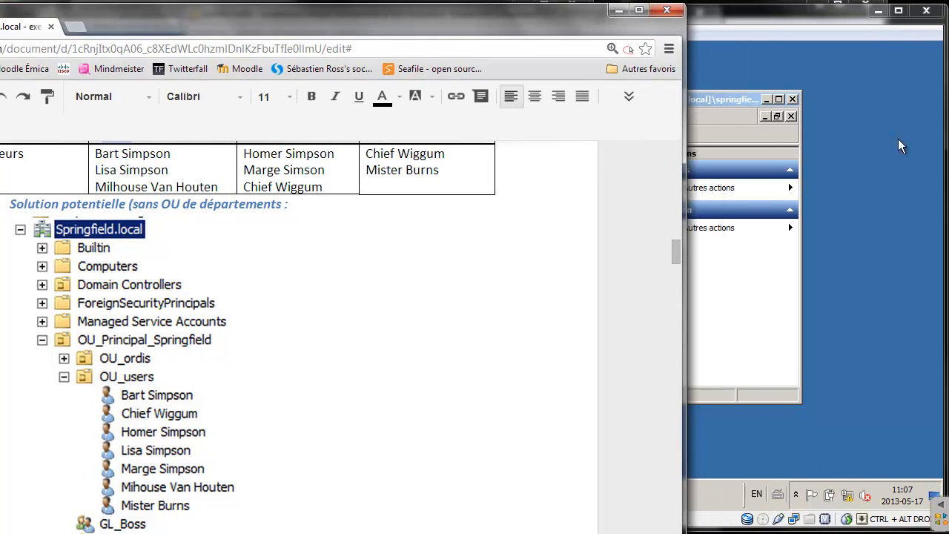
Widen the virtual machine window and position the management console
click(898, 139)
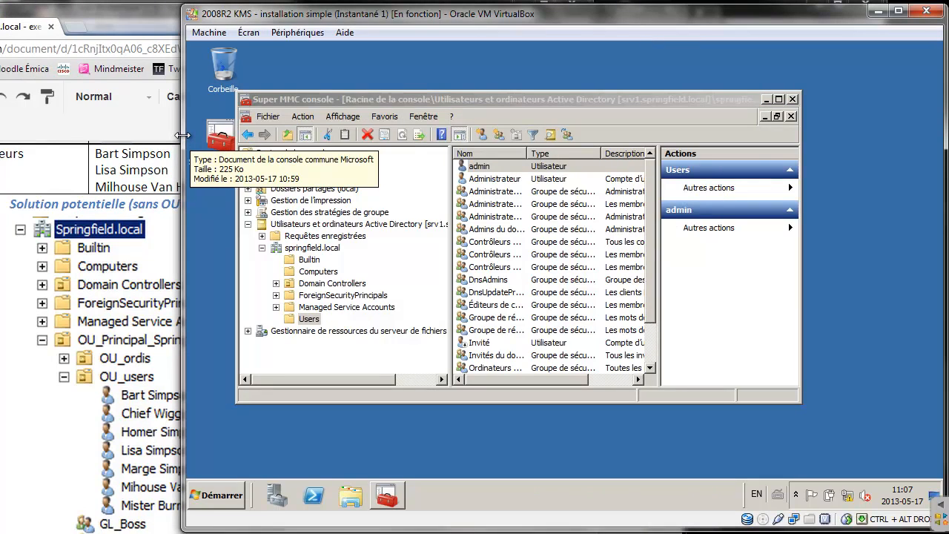
drag(339, 124, 407, 123)
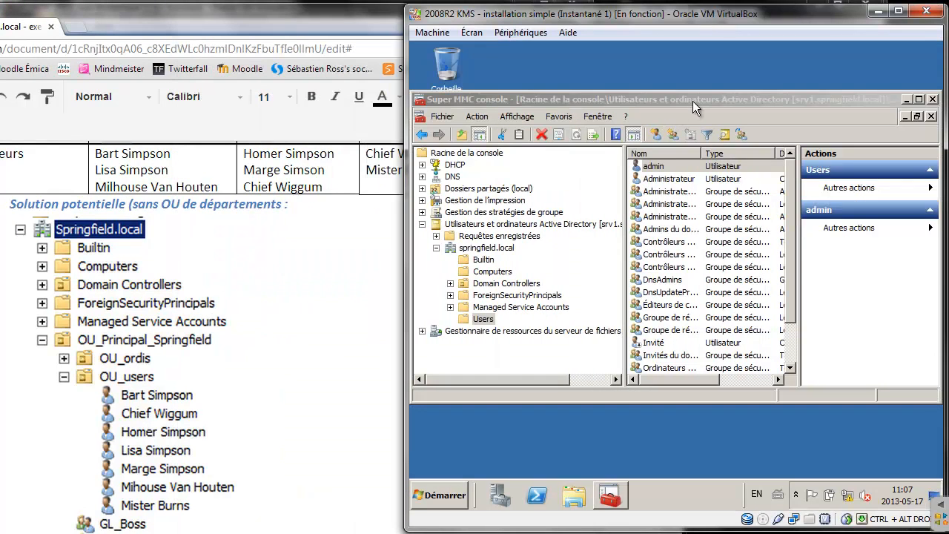
click(693, 101)
drag(697, 100, 702, 99)
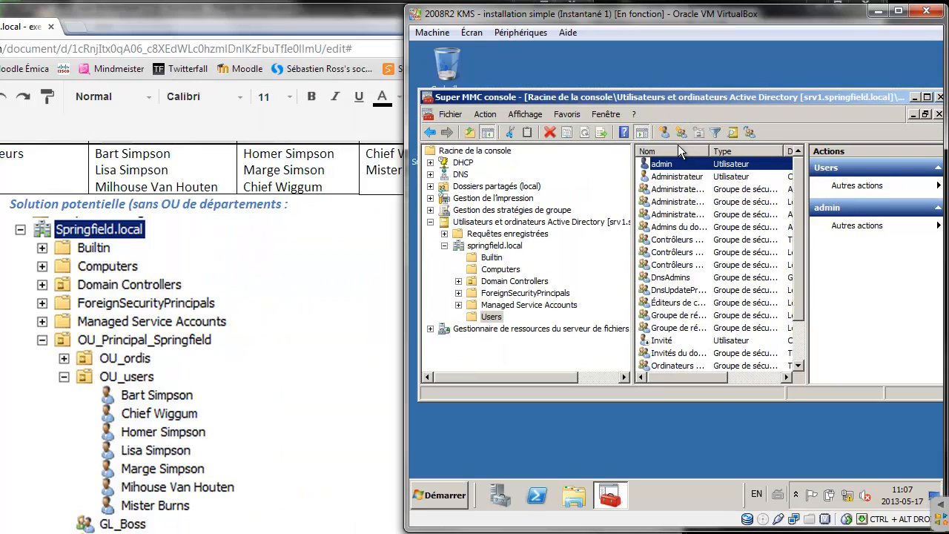
Create OU_Principal_Spingfield under springfield.local, protected against accidental deletion
click(483, 248)
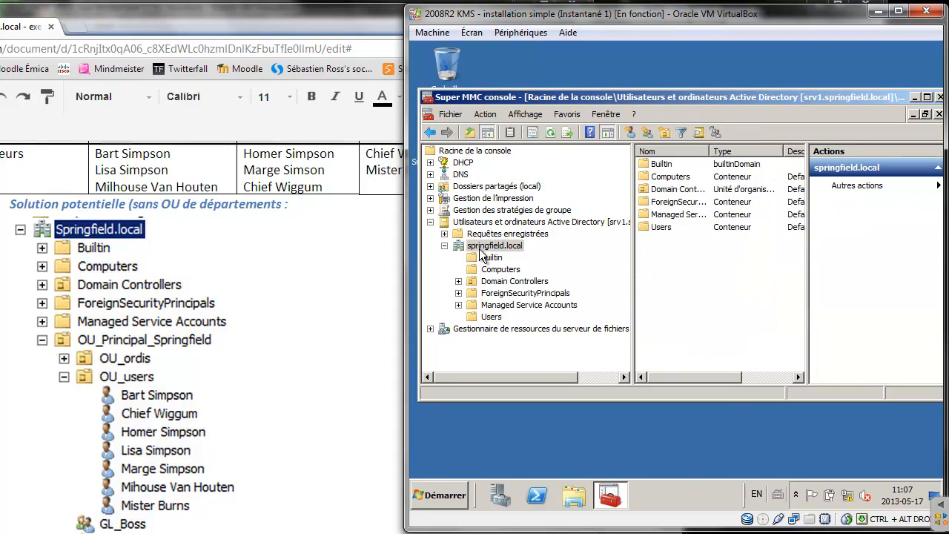
right_click(490, 248)
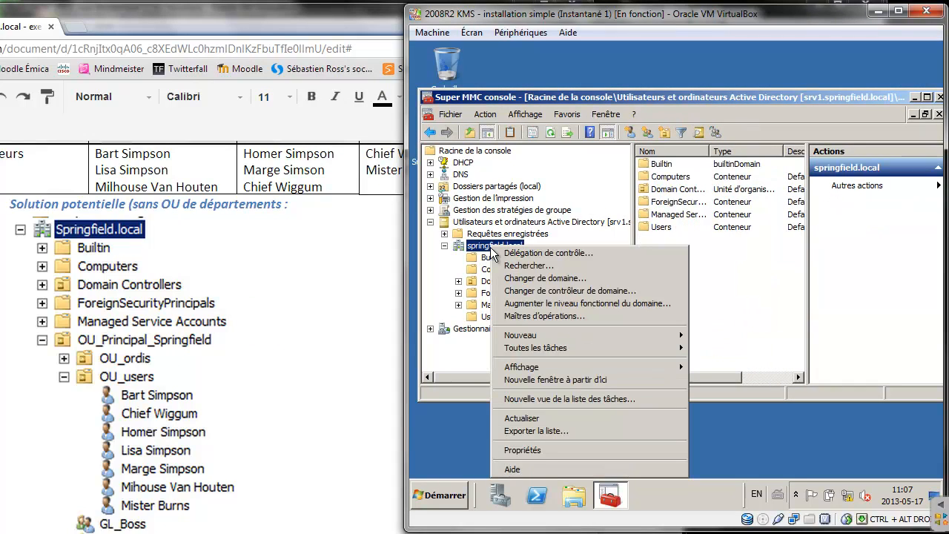
click(667, 130)
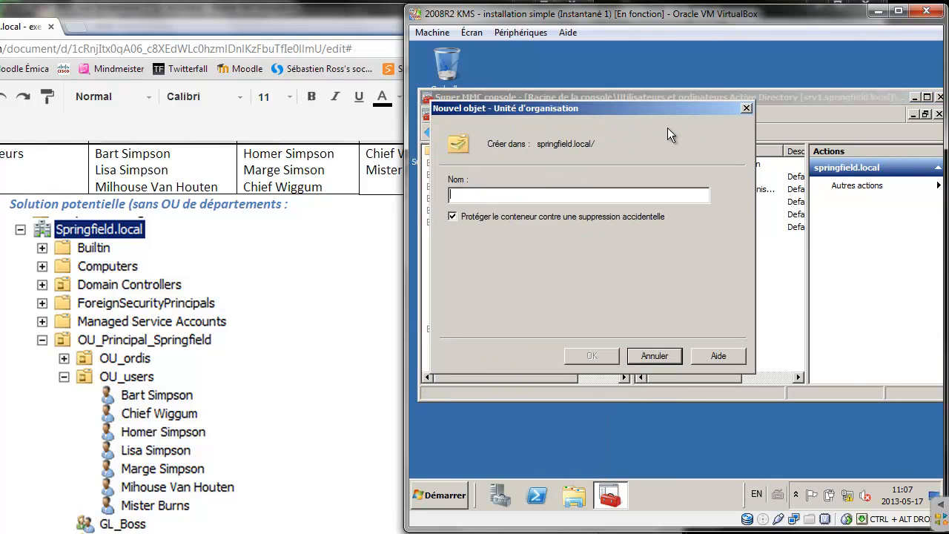
text(OU-)
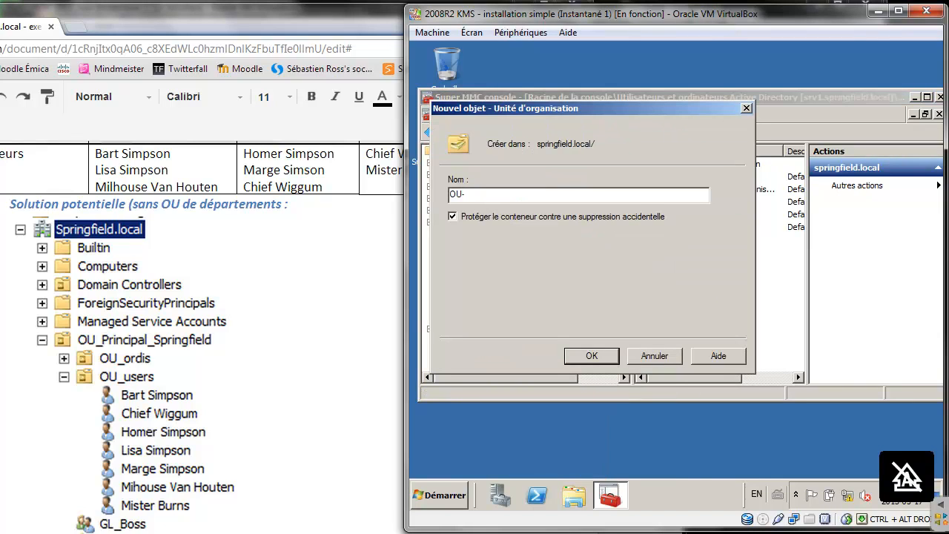
key(BackSpace)
text(_Princicp)
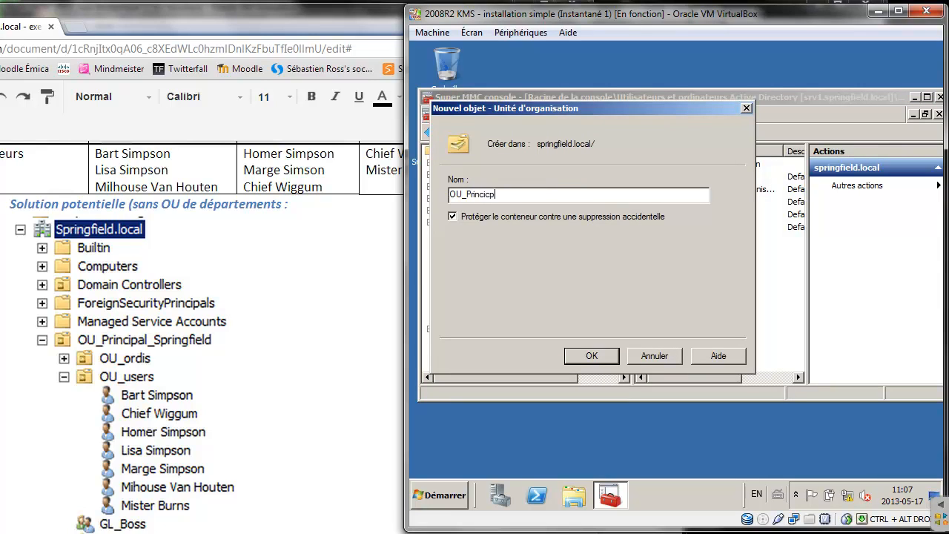
text(al_Spingfield)
click(487, 194)
key(BackSpace)
click(451, 216)
click(591, 355)
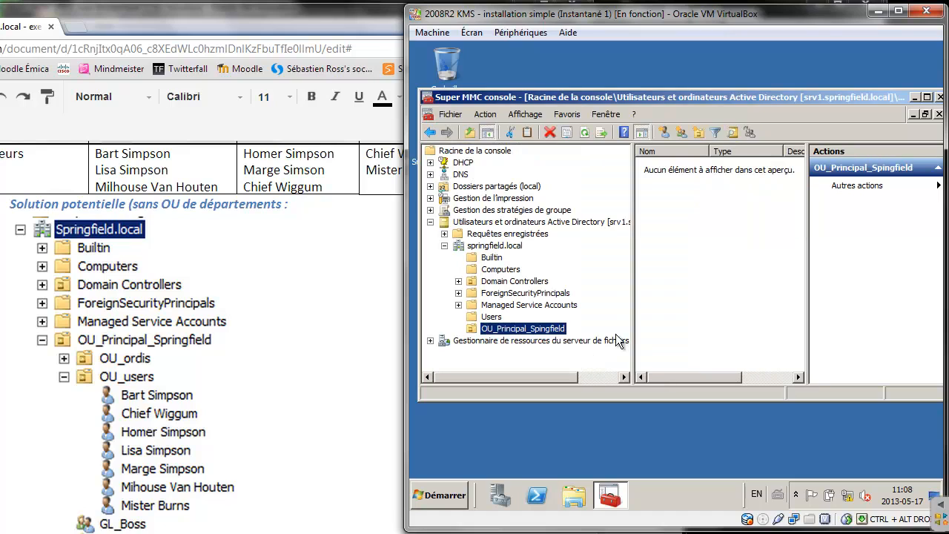
Create unprotected organizational units OU_ORDI and OU_USERS
click(699, 132)
text(OU)
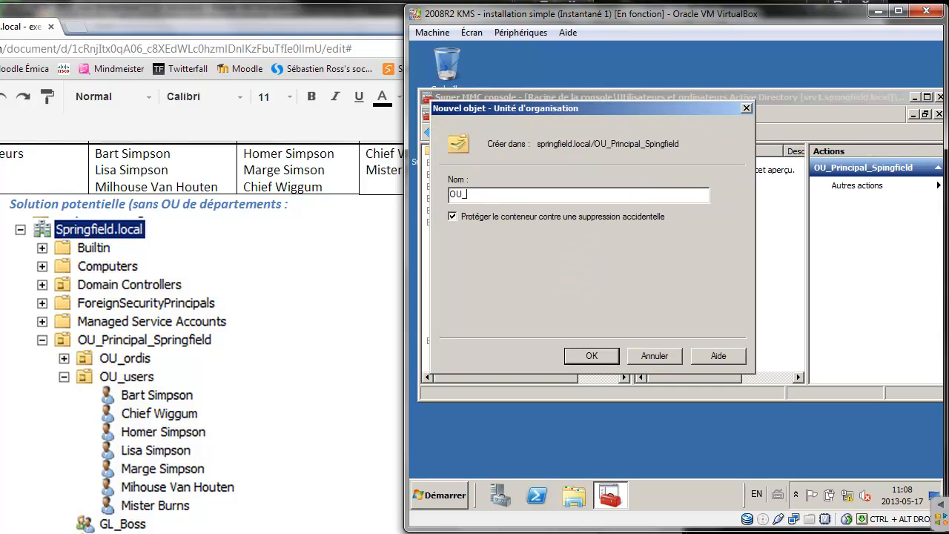
text(_ORDI)
key(BackSpace)
key(BackSpace)
text(RDI)
click(472, 216)
click(585, 355)
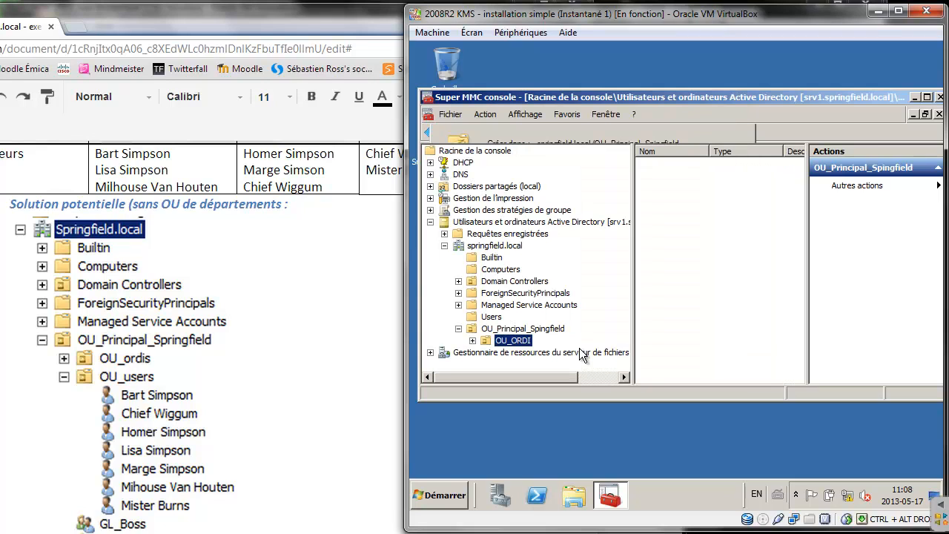
click(696, 129)
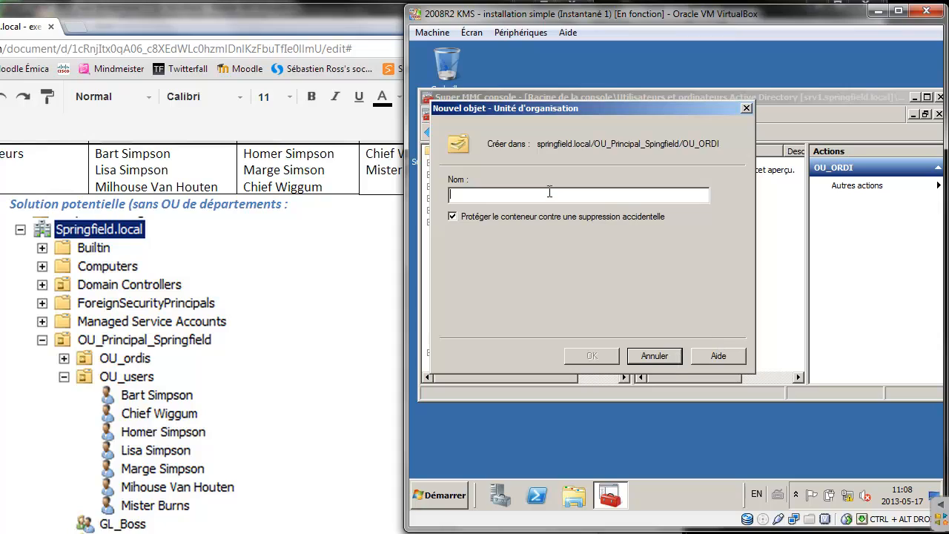
text(OU_)
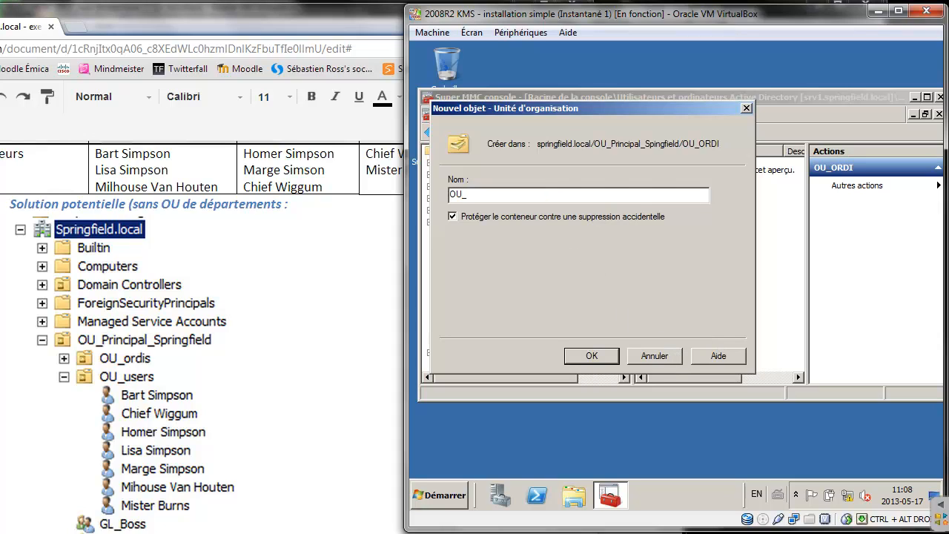
text(USERS)
click(506, 214)
click(592, 357)
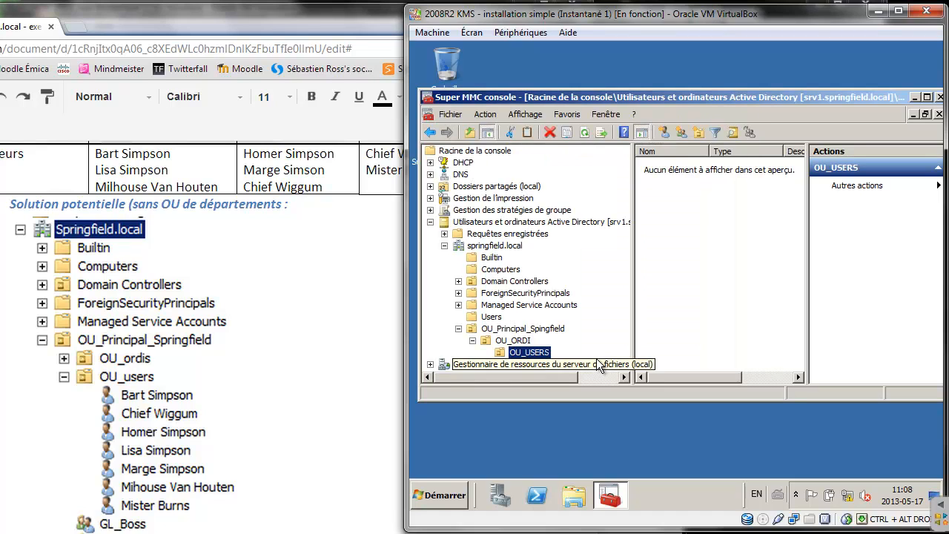
Move OU_USERS out of OU_ORDI directly under OU_Principal_Spingfield
click(522, 341)
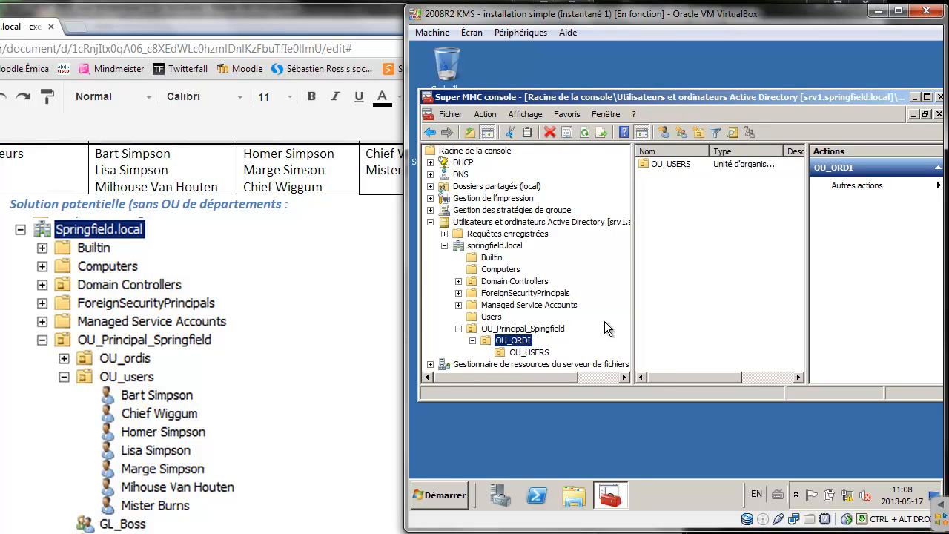
drag(675, 168, 512, 333)
click(639, 289)
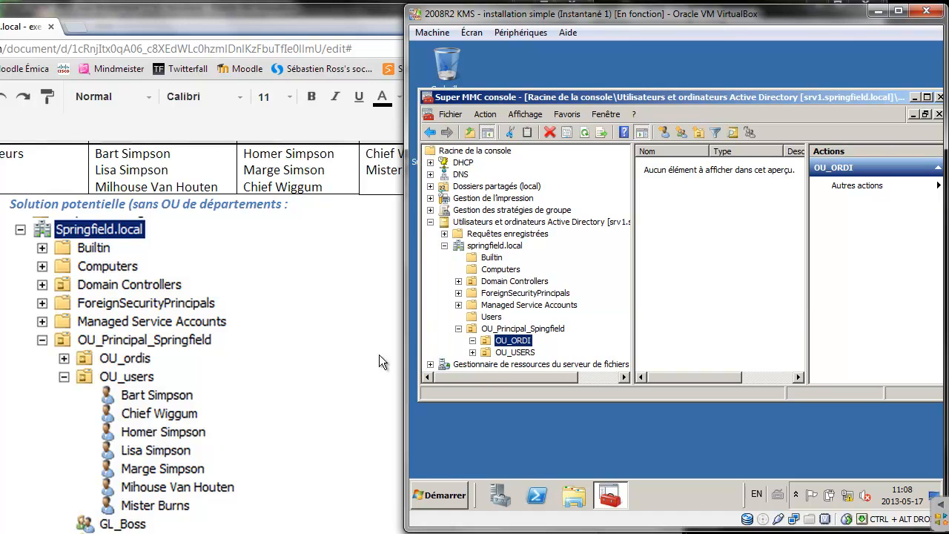
click(514, 352)
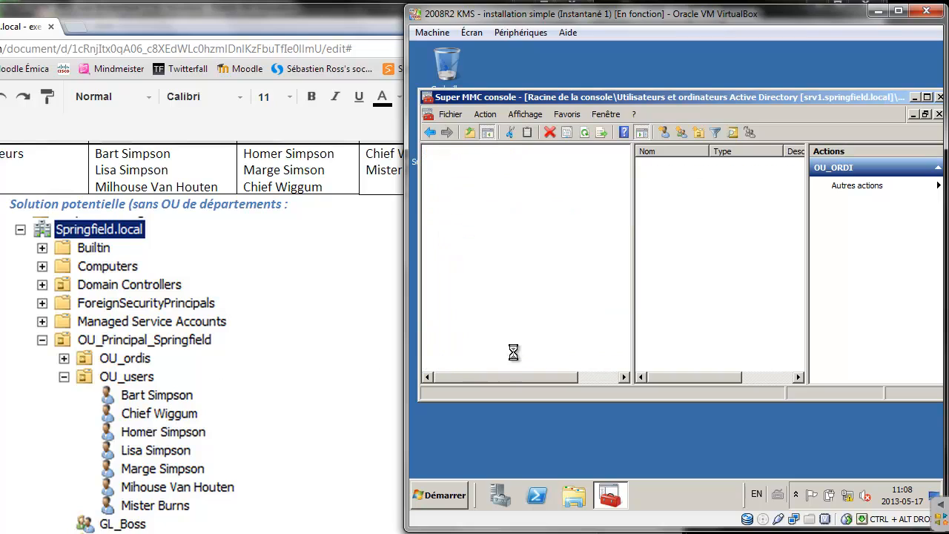
Start a new user in OU_USERS named Bart Simpson with logon name bart
click(663, 132)
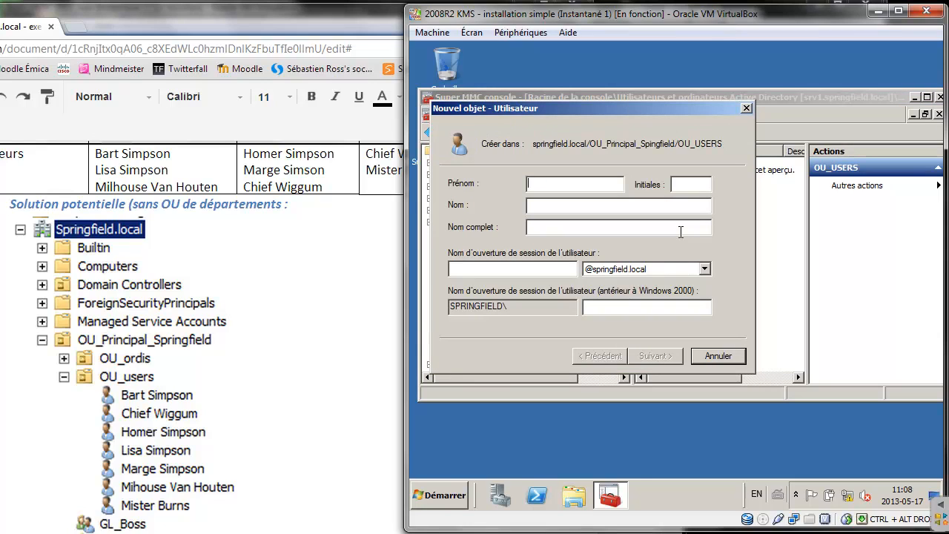
text(Bar)
key(Tab)
text(Sim)
key(BackSpace)
key(BackSpace)
text(impson)
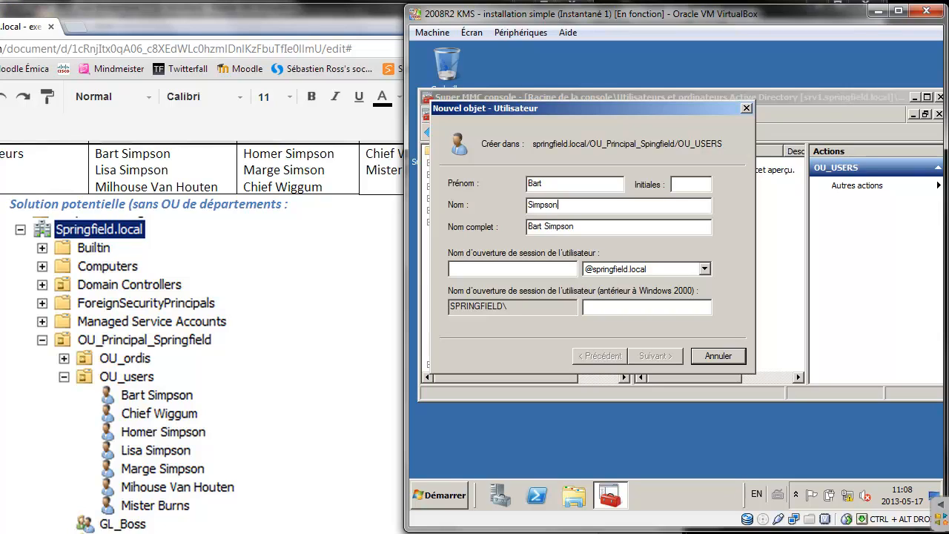
key(Tab)
click(539, 275)
text(ba)
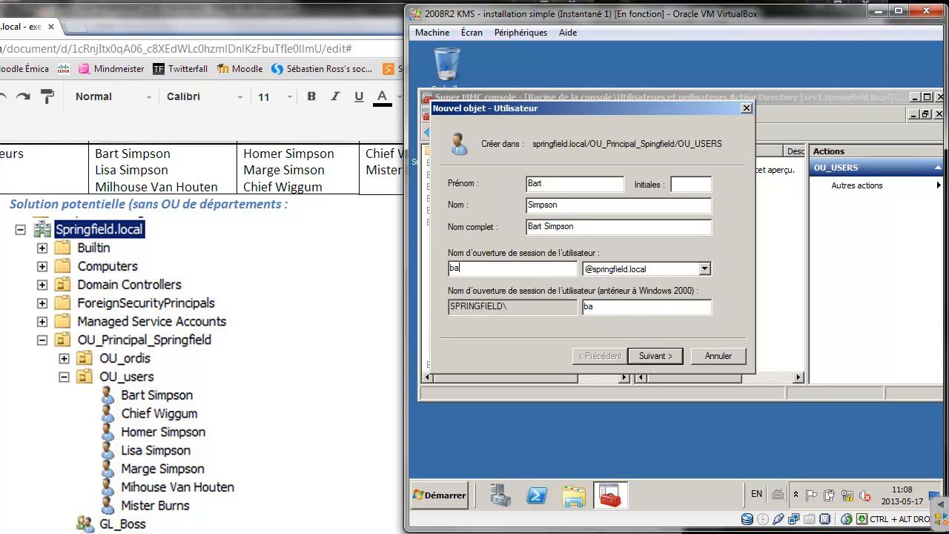
text(rt)
Set and confirm Bart's password, make it never expire, and finish the account
click(643, 353)
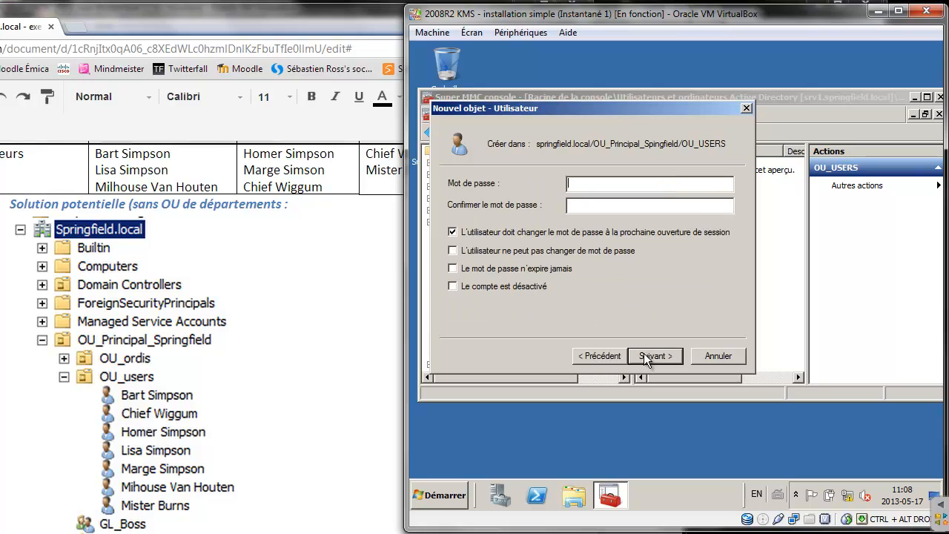
text(•••)
click(611, 202)
text(•••)
click(467, 269)
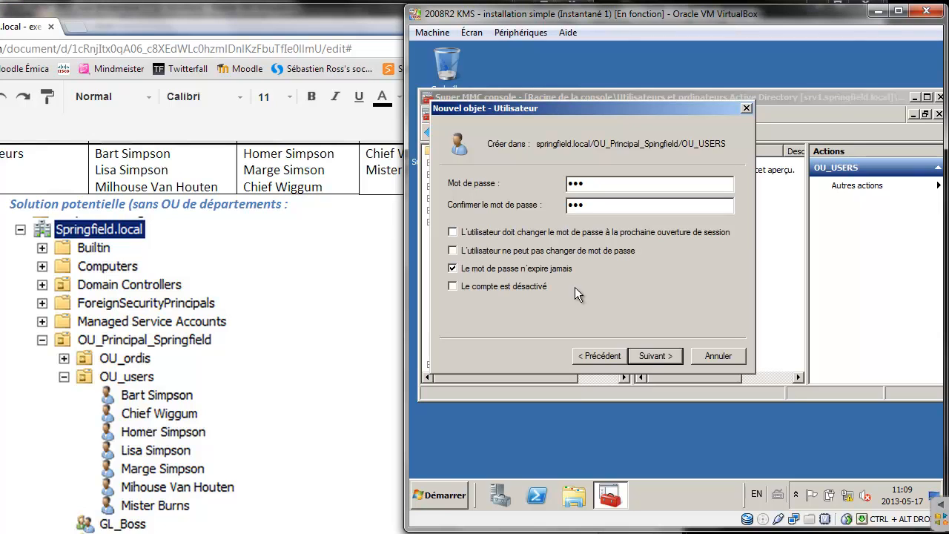
click(651, 351)
click(651, 351)
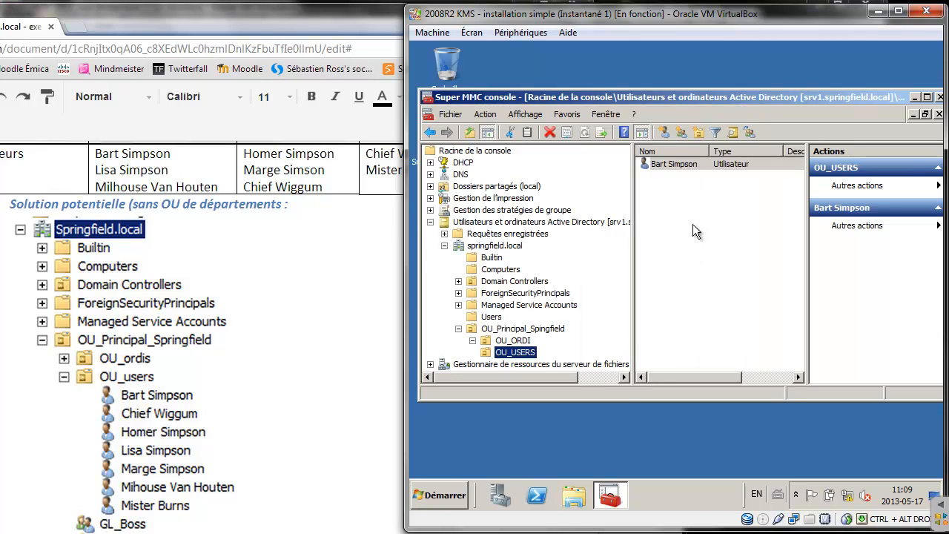
right_click(677, 168)
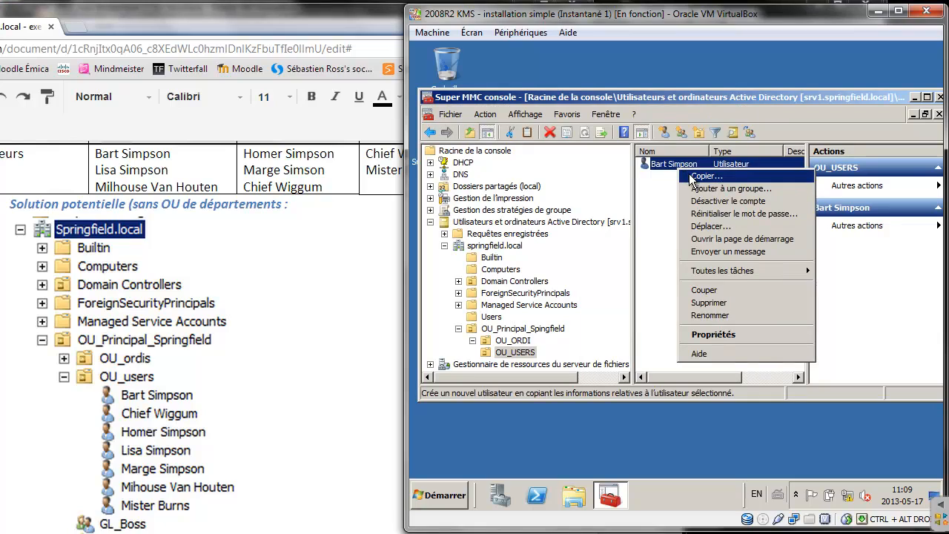
click(691, 178)
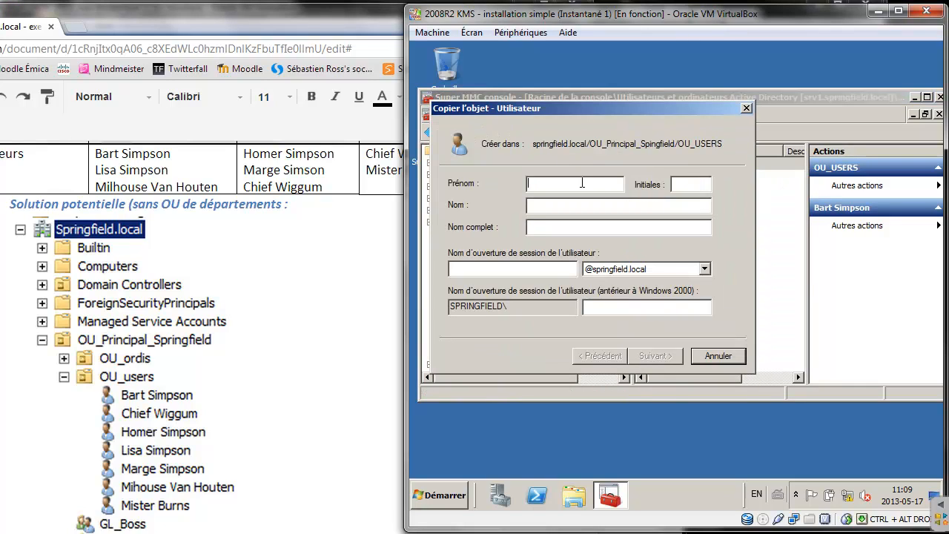
text(Lisa)
key(Tab)
text(Simpsonlisa)
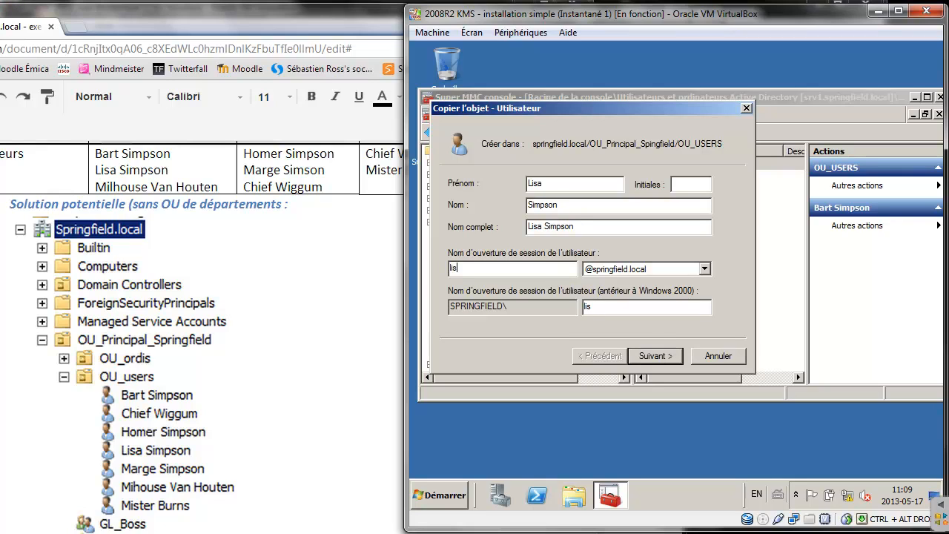
Set and confirm Lisa's password and finish creating her account
click(643, 353)
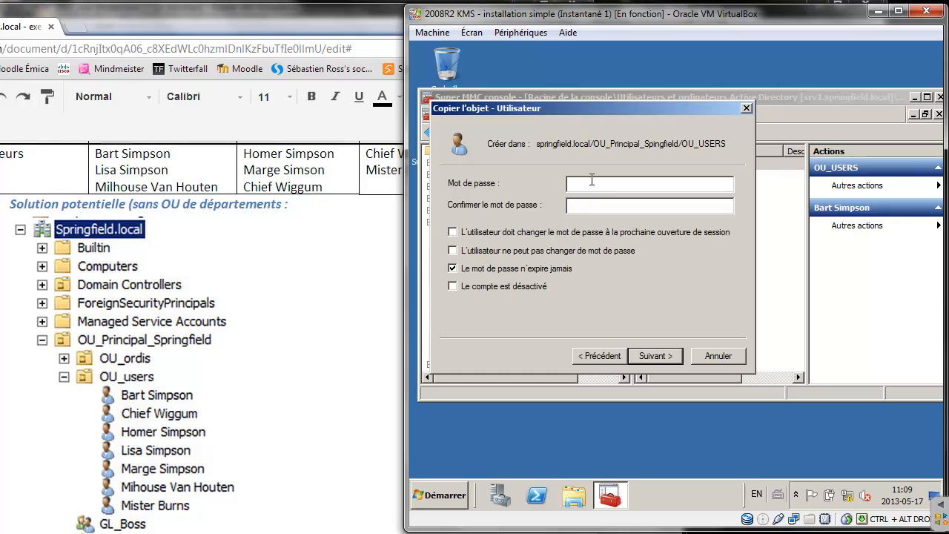
text(Pa)
key(BackSpace)
key(BackSpace)
text(PasPa)
key(BackSpace)
key(BackSpace)
key(BackSpace)
text(P)
click(654, 355)
click(655, 356)
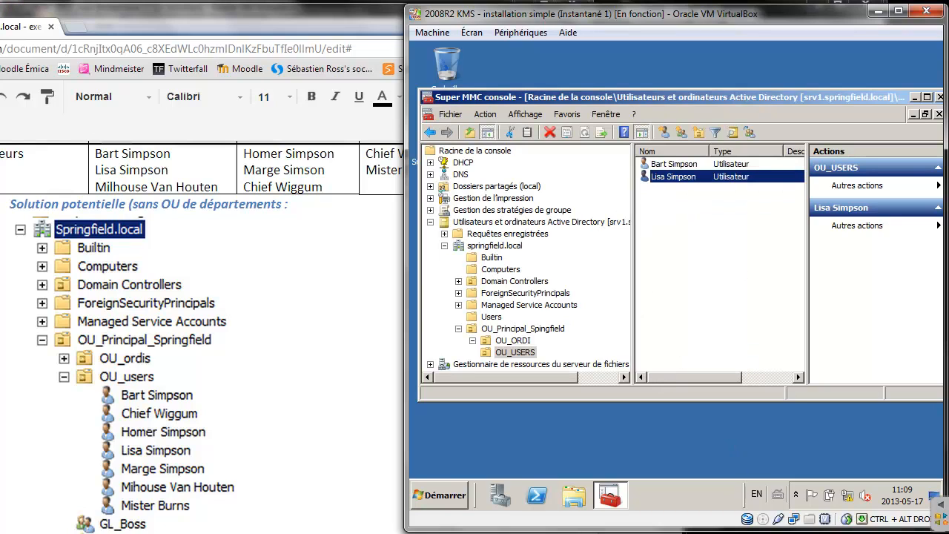
click(444, 533)
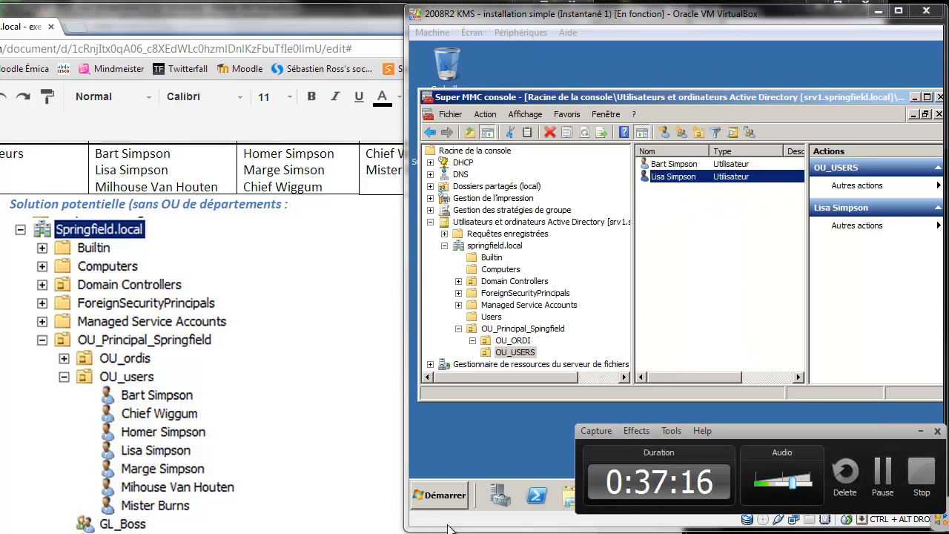
click(893, 483)
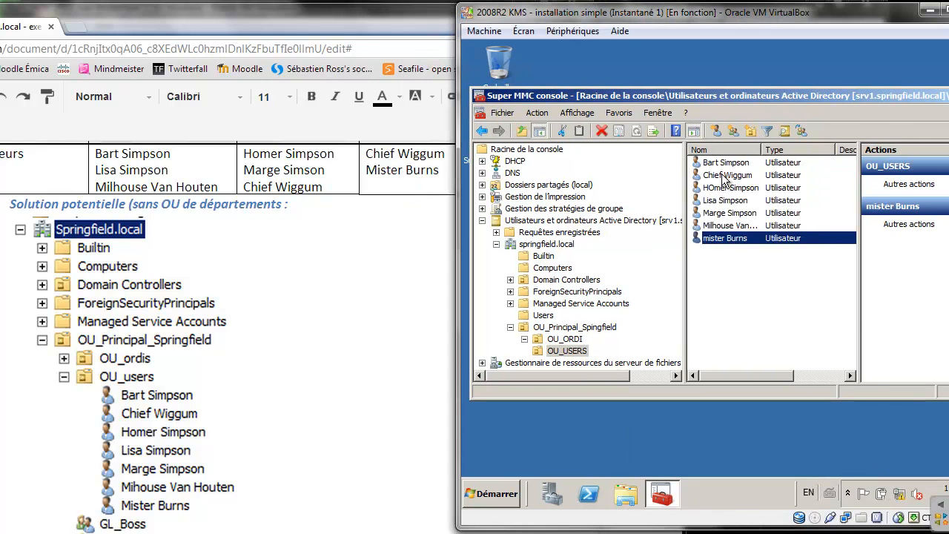
Check the Élèves, Parent and Boss role headers, then display OU_Principal_Spingfield's contents
click(322, 276)
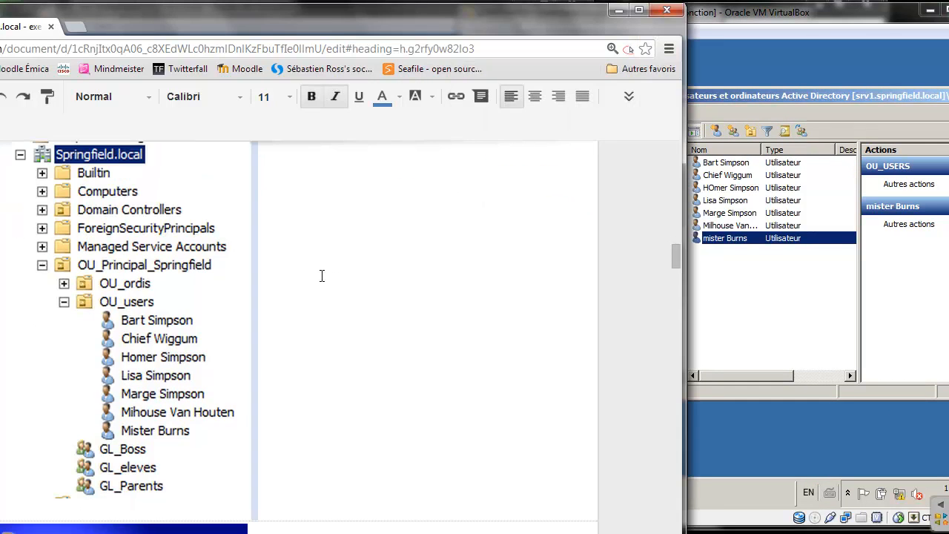
scroll(321, 276, up, 4)
scroll(322, 276, down, 2)
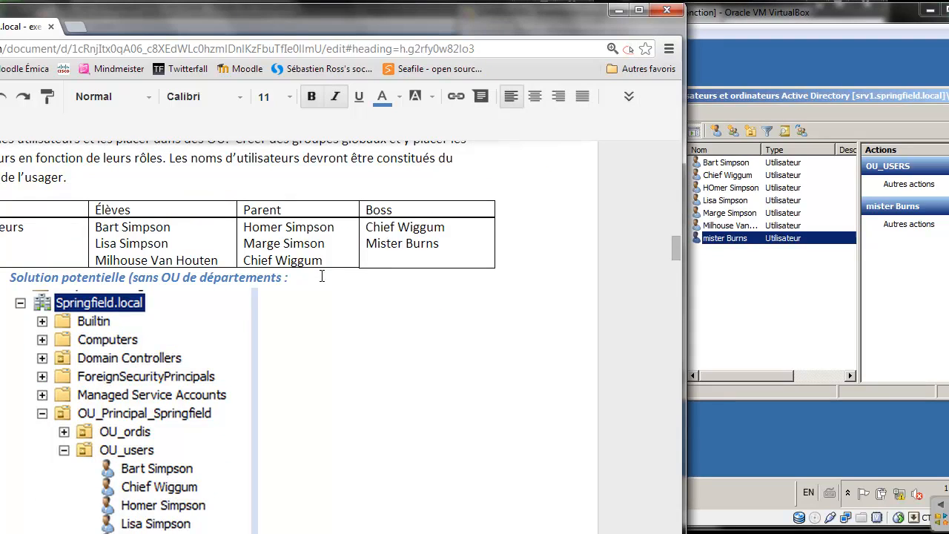
drag(109, 208, 425, 215)
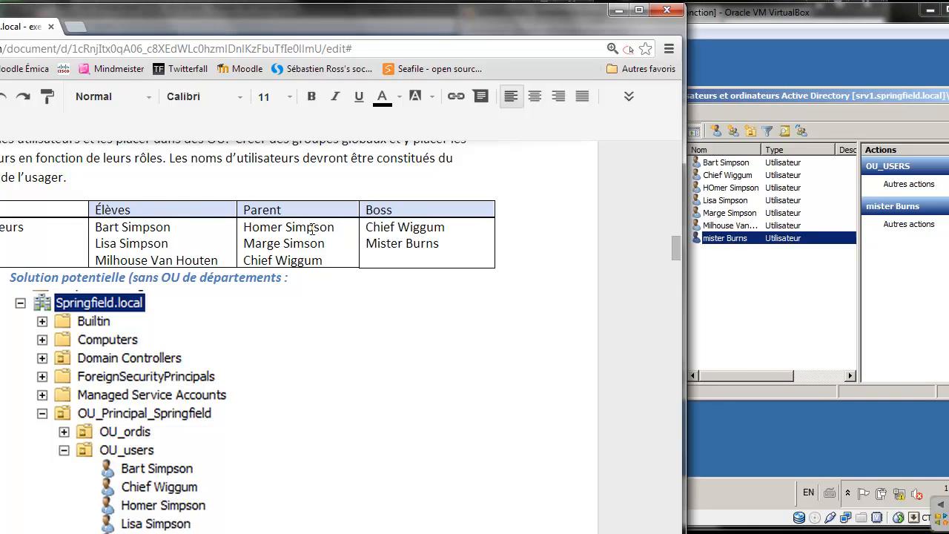
click(777, 290)
click(573, 327)
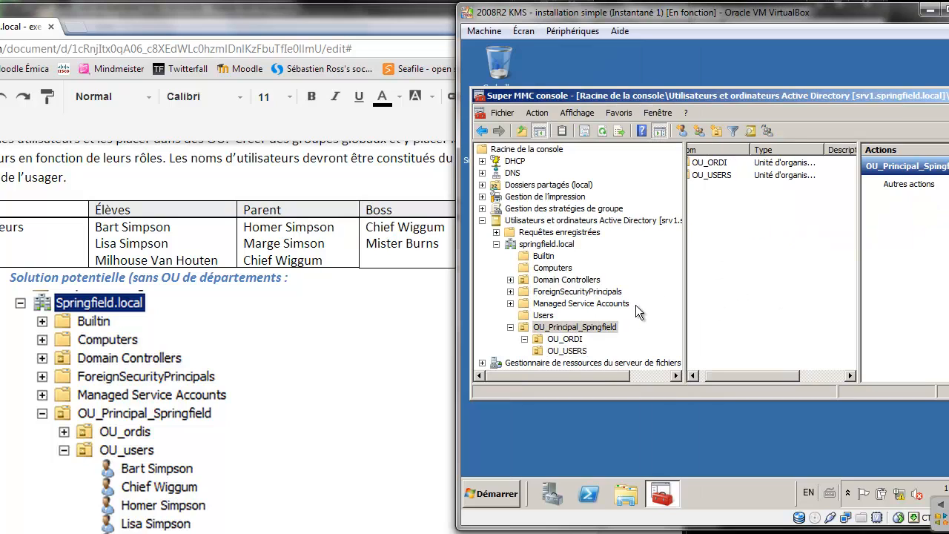
Add groups GL_eleve, GL_parent and GL_boss with the new-group toolbar button
right_click(594, 324)
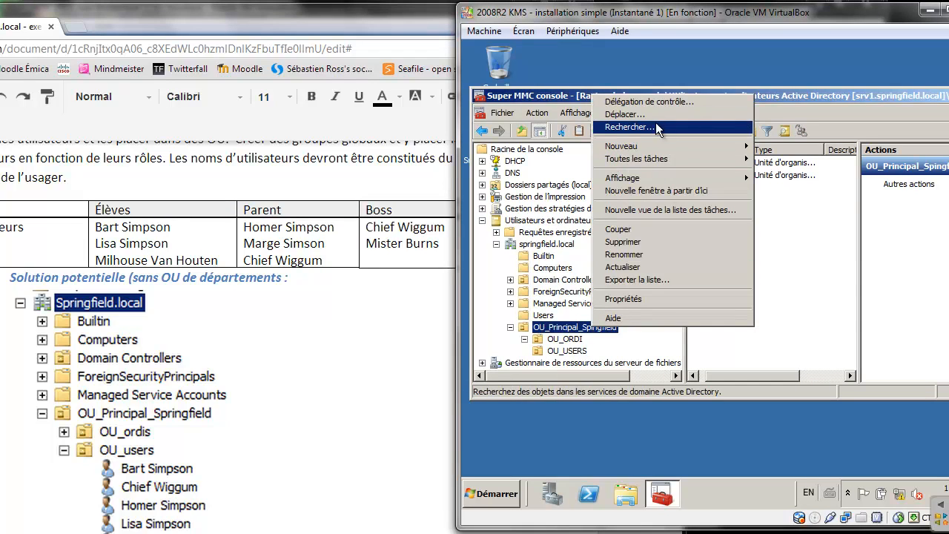
click(806, 245)
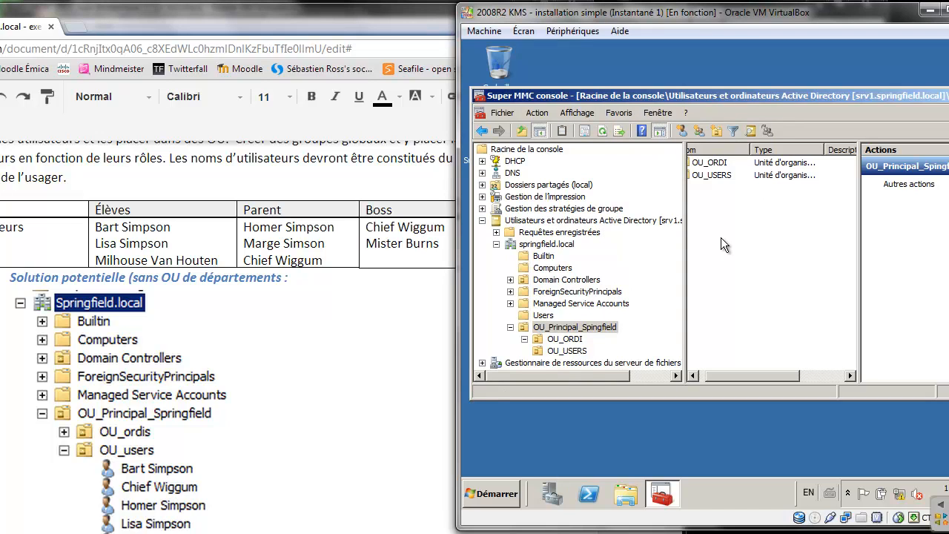
click(699, 131)
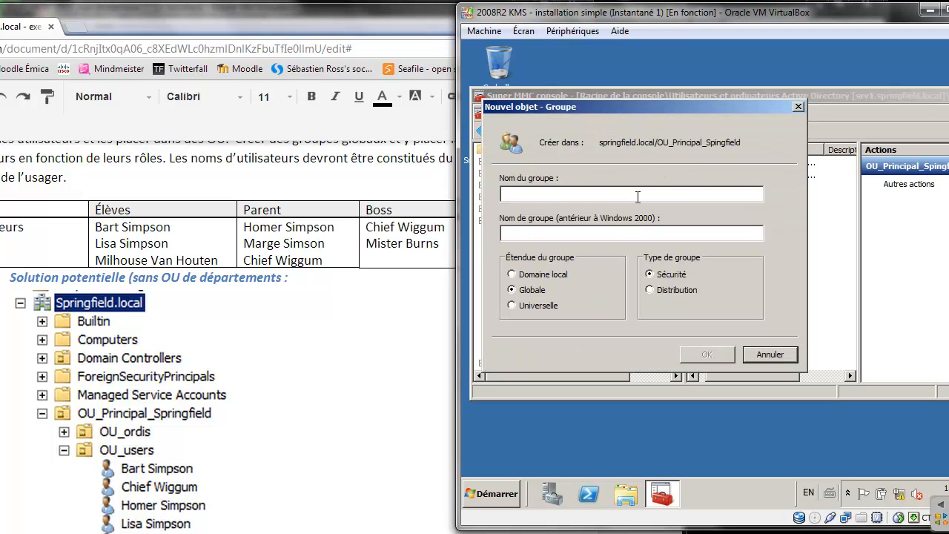
text(GL_)
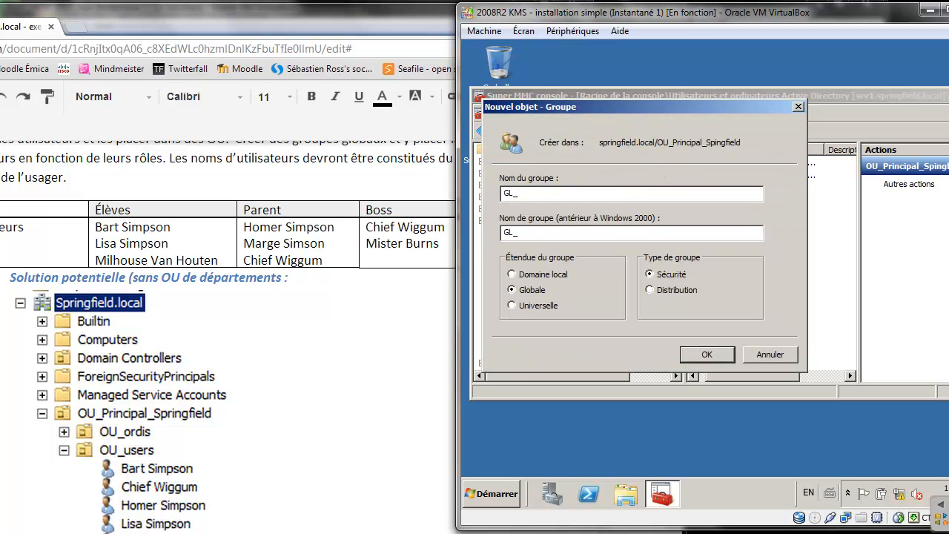
text(eleve)
click(707, 354)
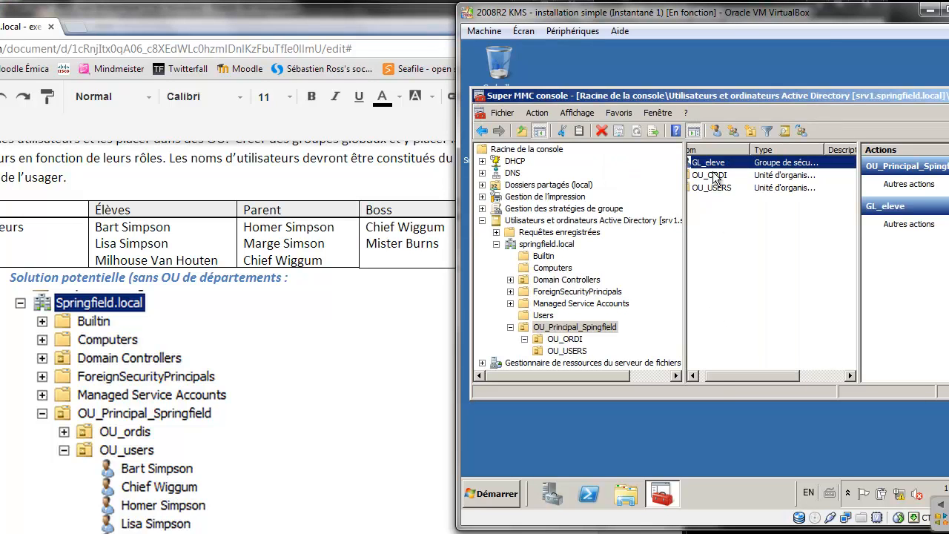
click(731, 127)
text(GL)
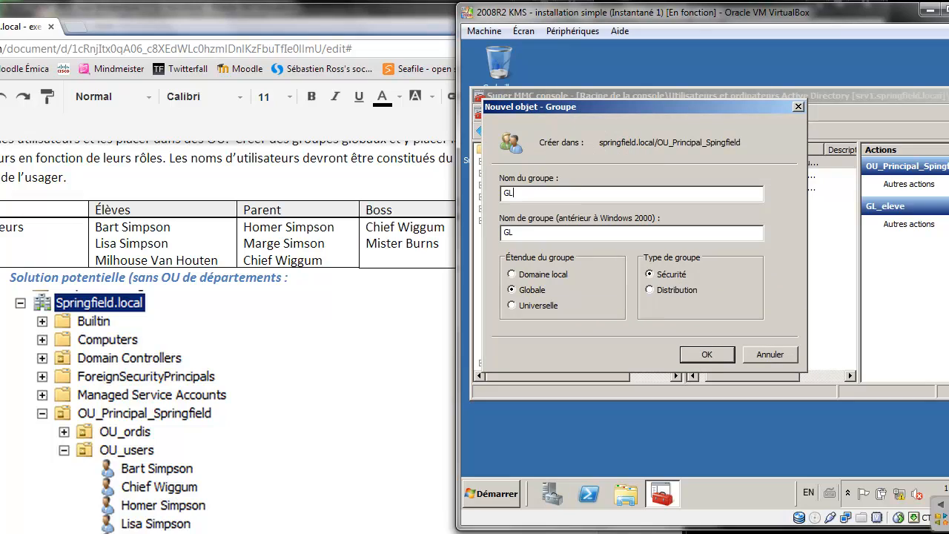
text(_parent)
click(707, 354)
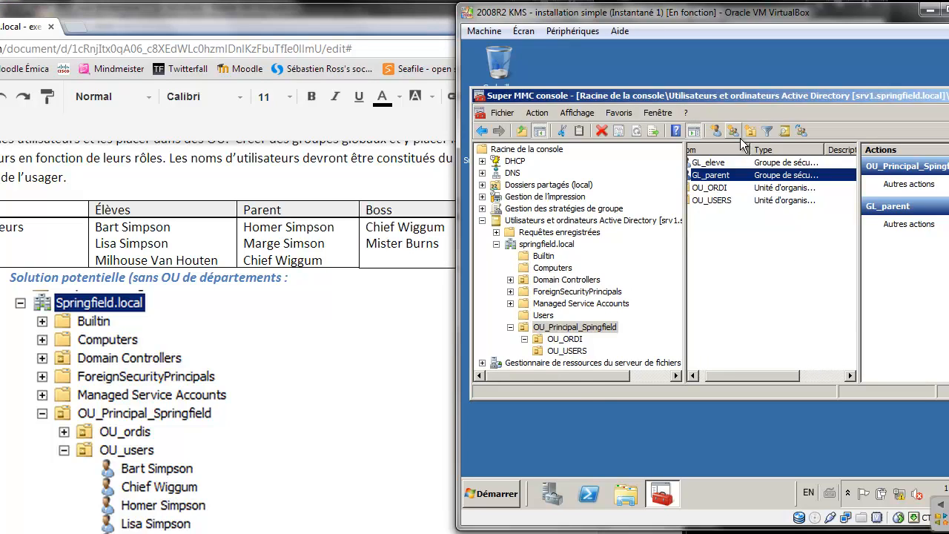
click(736, 134)
text(GL_boss)
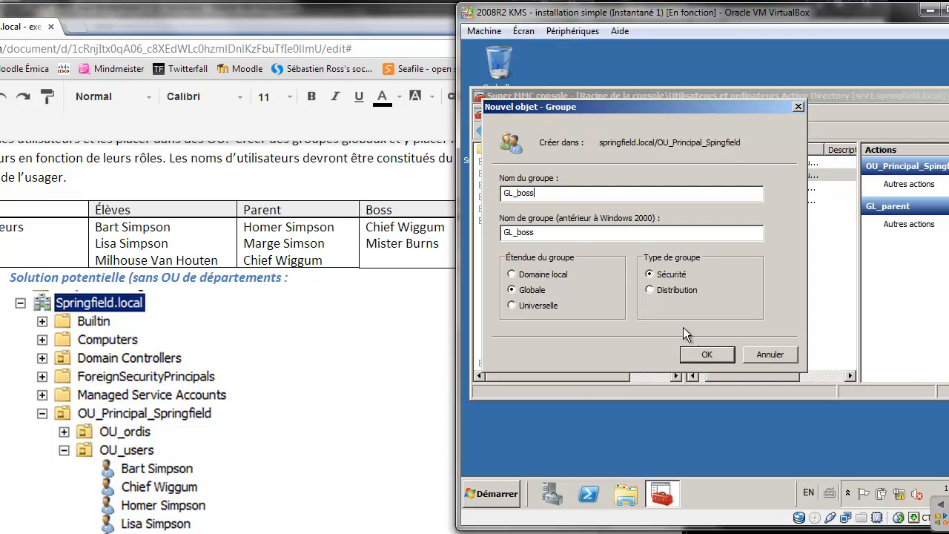
click(719, 353)
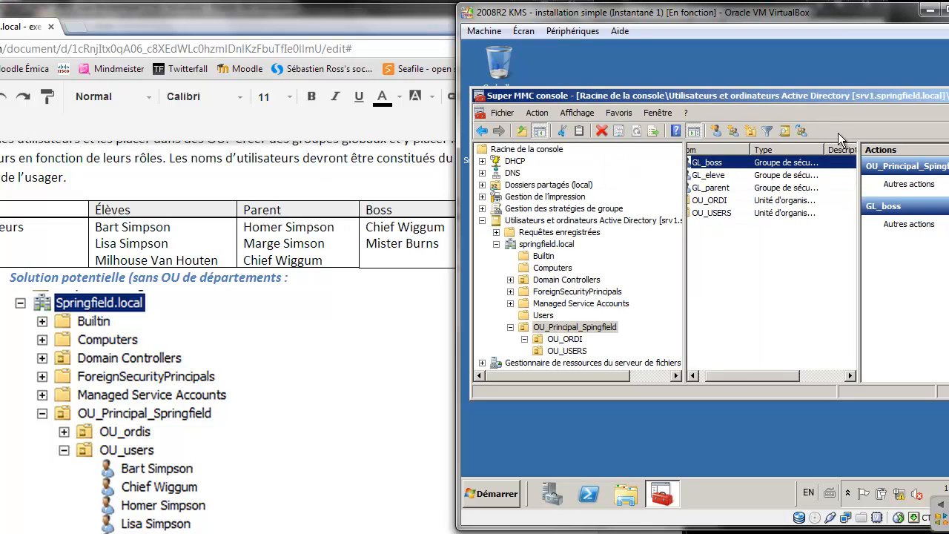
Add Chief Wiggum and mister Burns as members of GL_boss
double_click(714, 163)
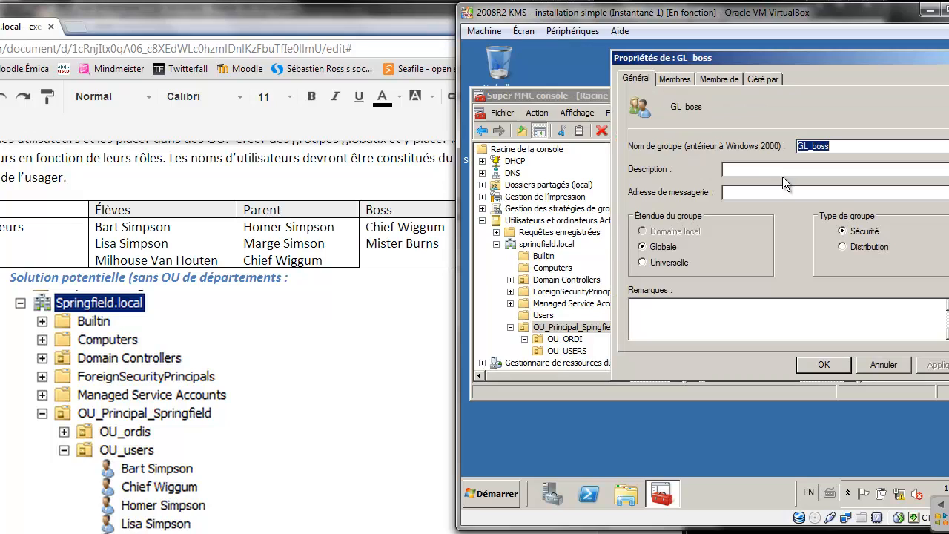
click(673, 78)
click(654, 322)
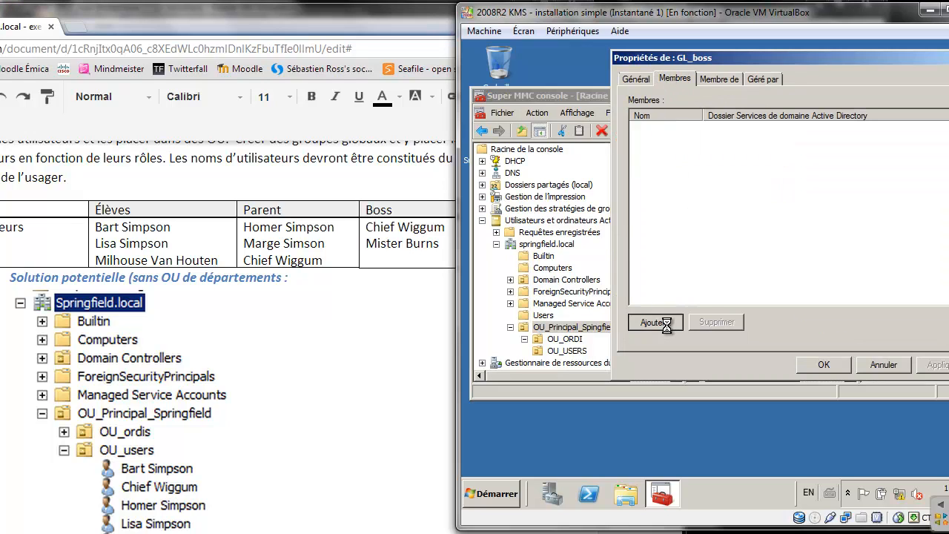
text(chief)
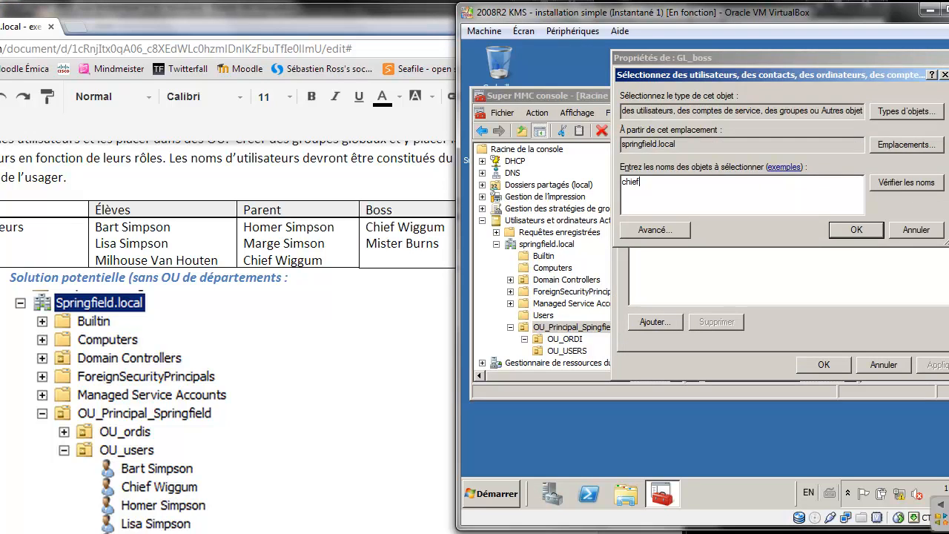
key(Return)
click(670, 322)
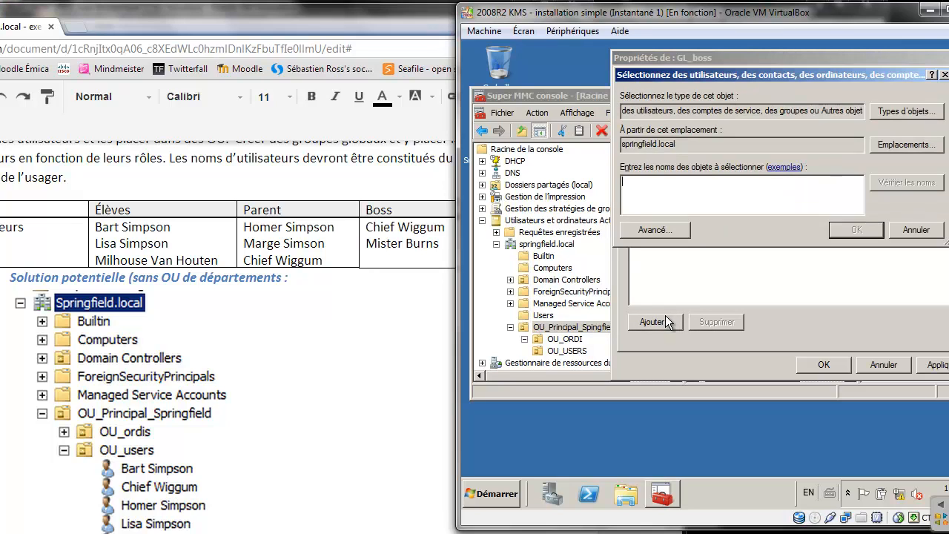
text(burns)
key(Return)
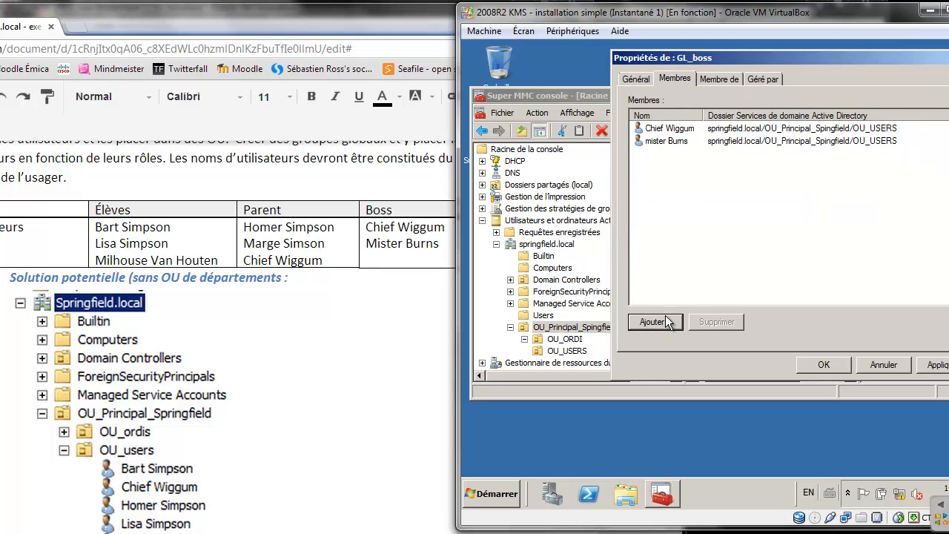
click(823, 364)
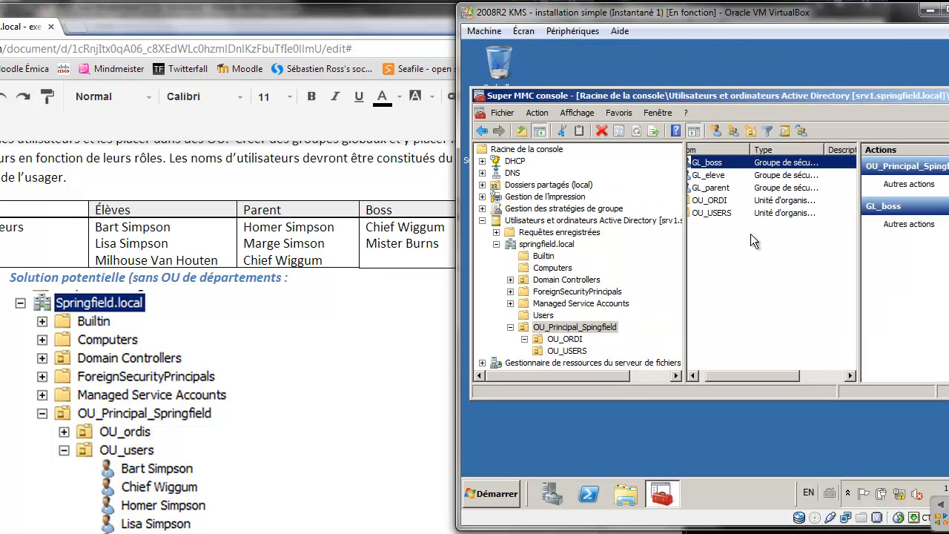
Add Homer Simpson, Marge Simpson and Chief Wiggum as members of GL_parent
double_click(710, 187)
click(674, 78)
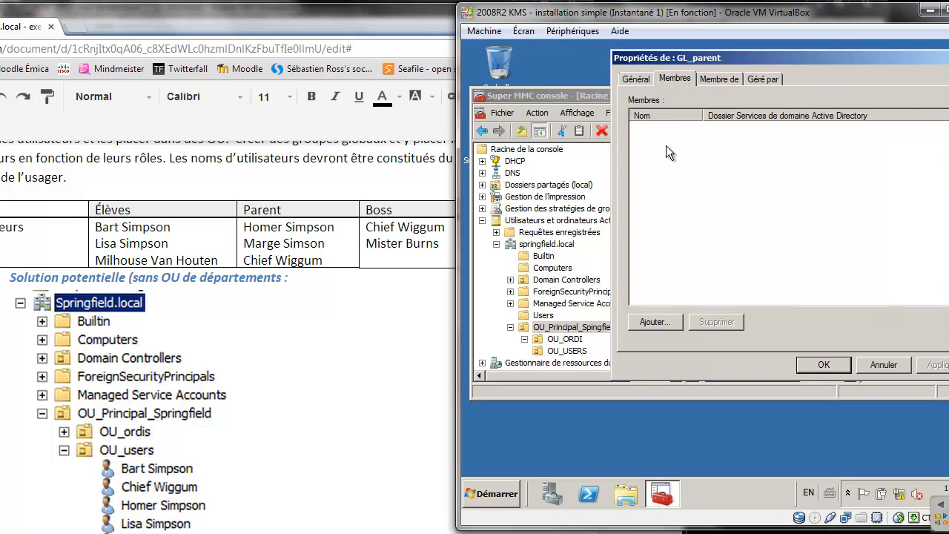
click(663, 321)
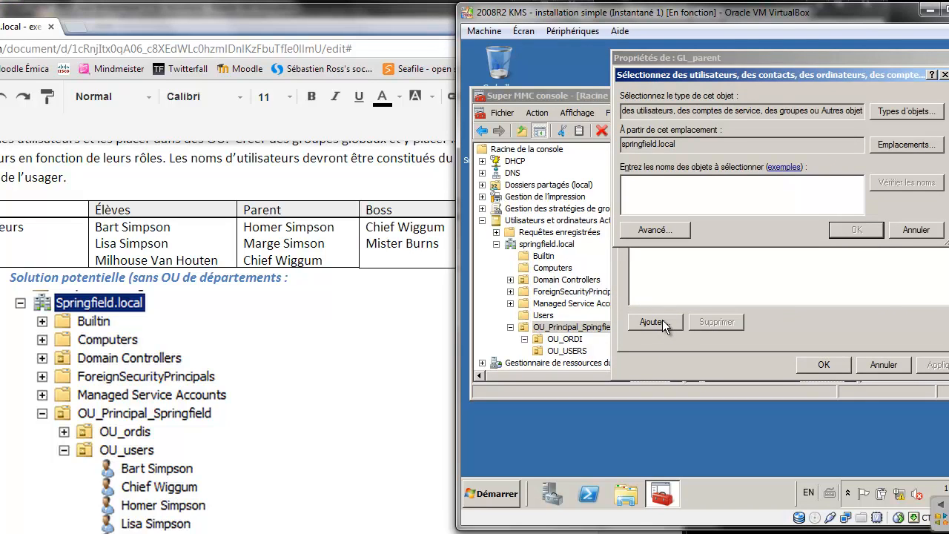
text(homer)
key(Return)
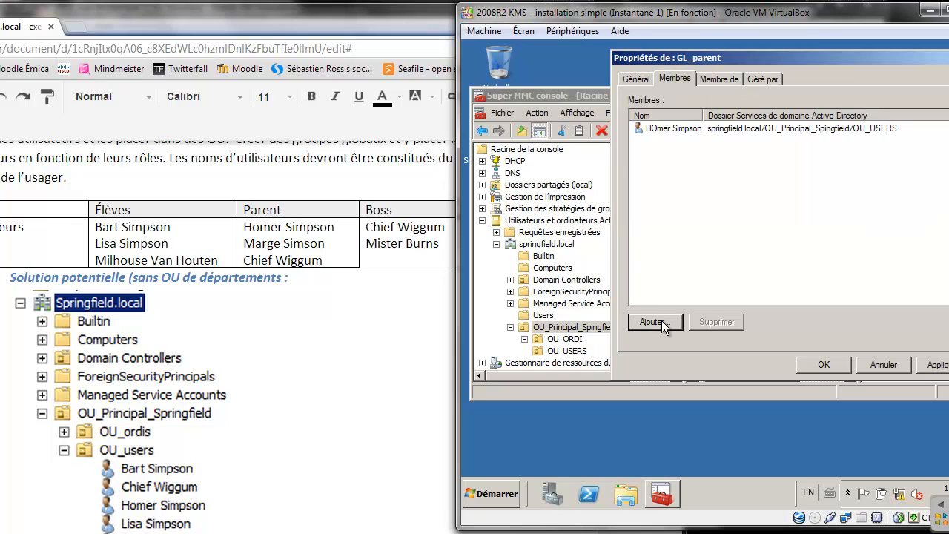
click(661, 320)
text(ma)
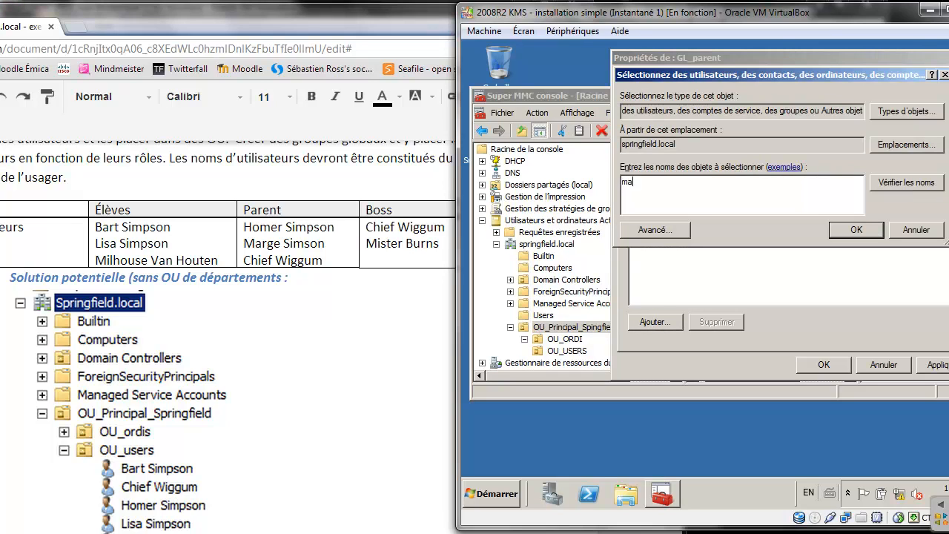
text(rge)
key(Return)
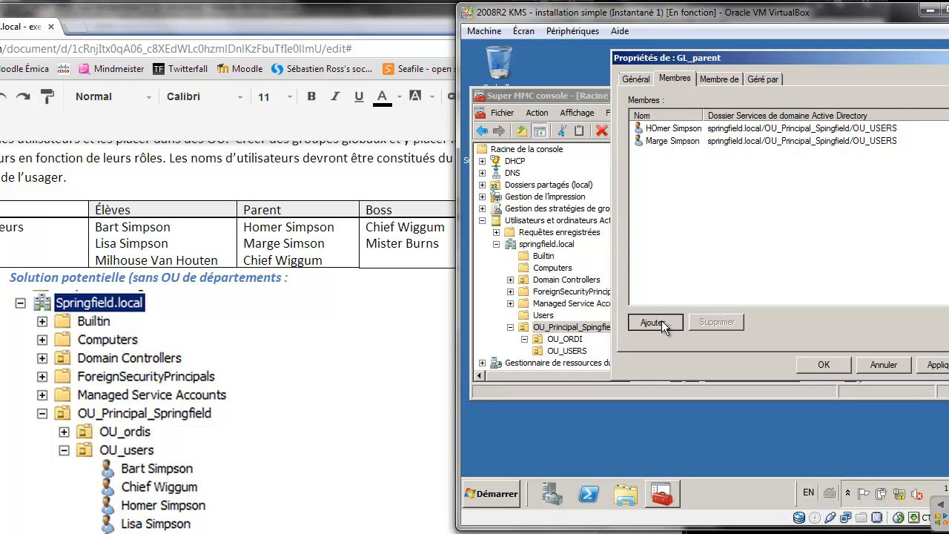
click(661, 320)
text(chief)
key(Return)
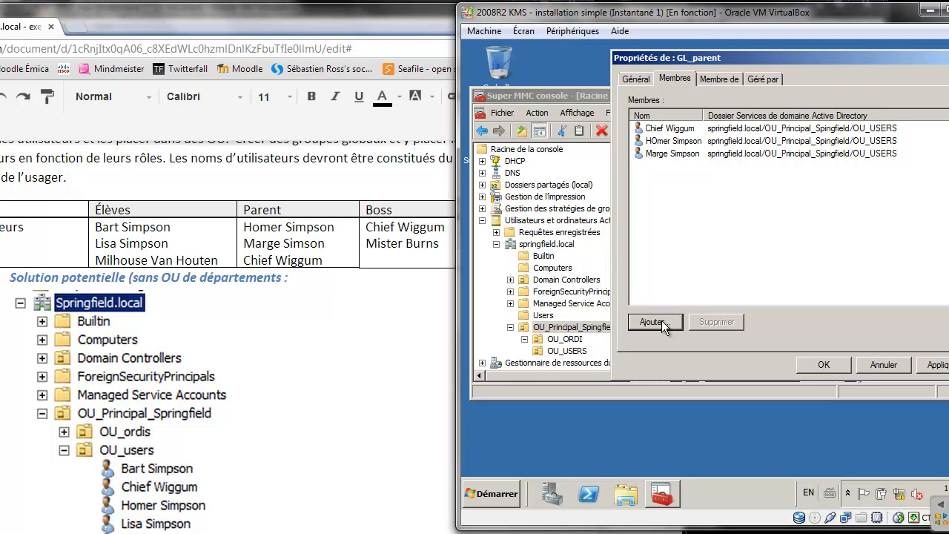
click(820, 361)
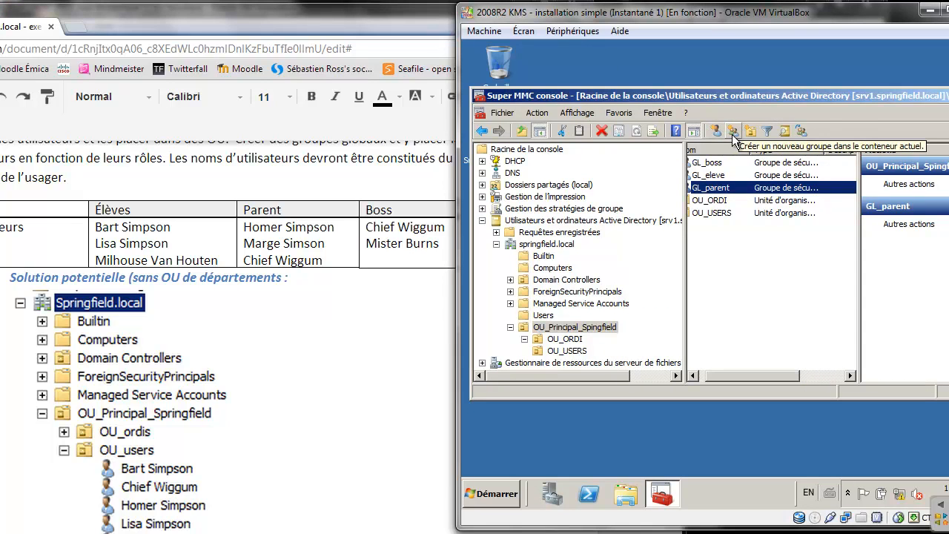
Add bart, lisa and milhou (Milhouse Van Houten) to GL_eleve's members and save
double_click(707, 174)
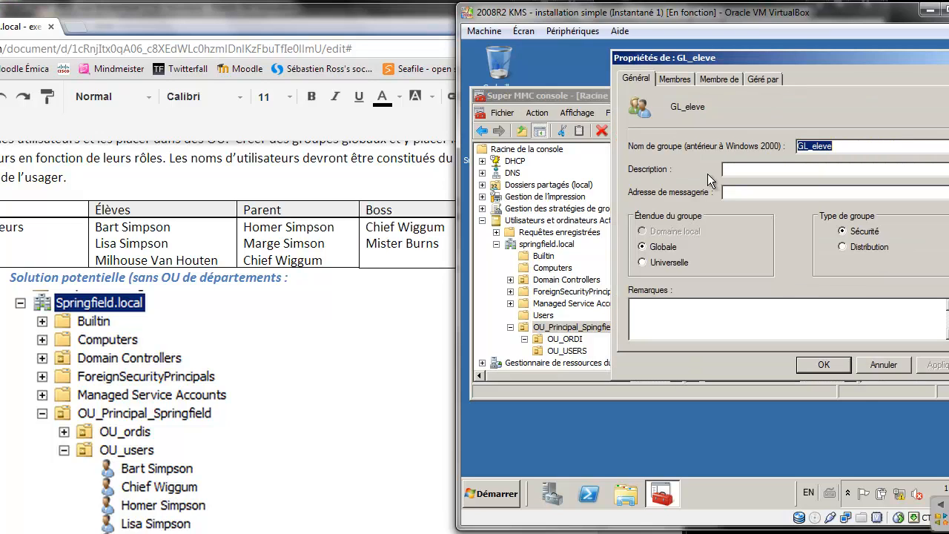
click(675, 79)
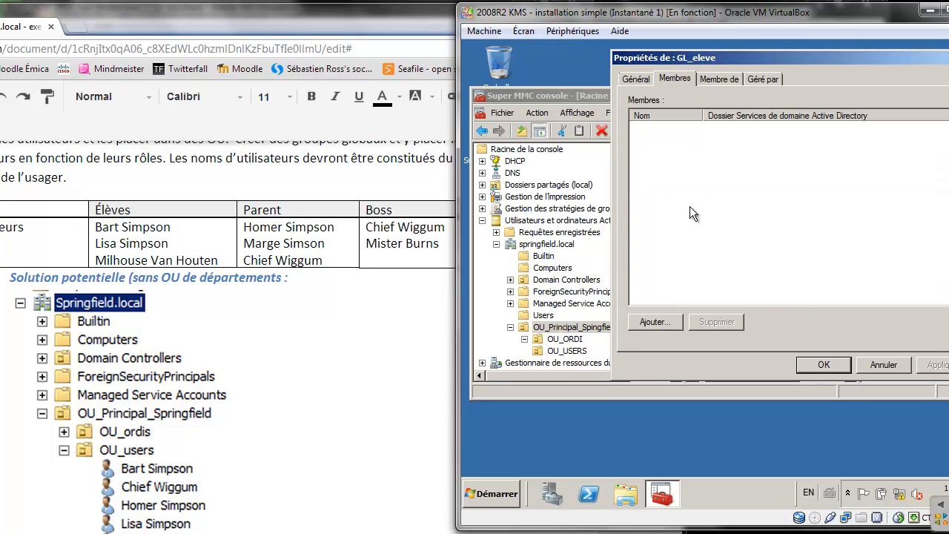
click(656, 321)
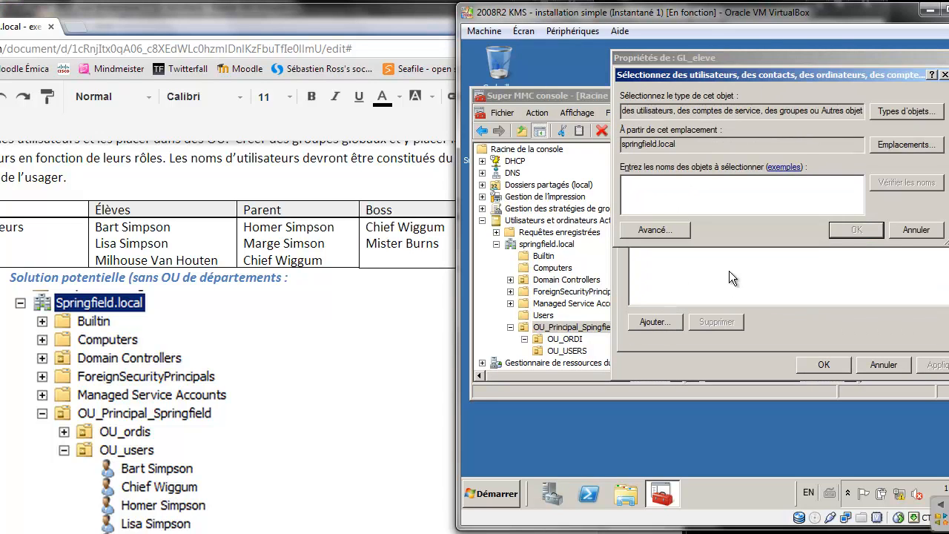
text(bart)
key(Return)
key(Return)
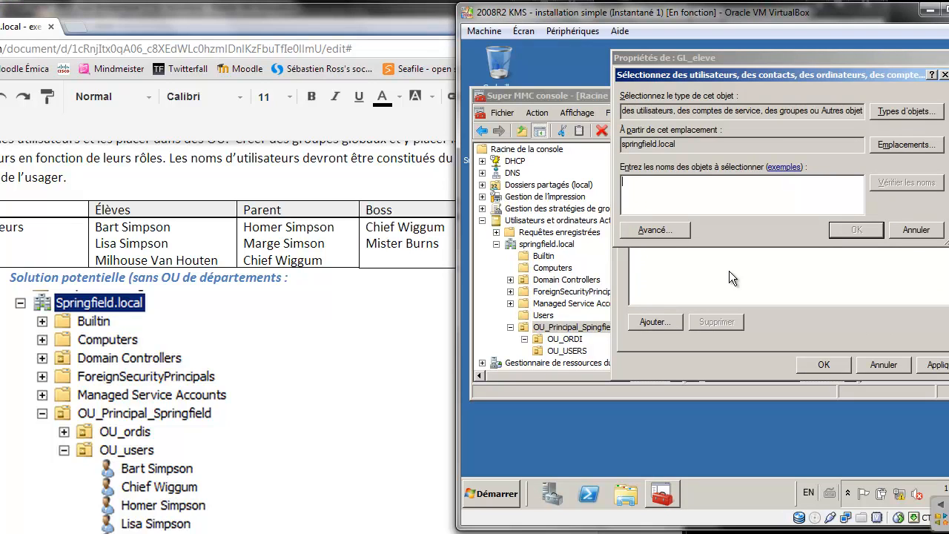
text(lisa)
key(Return)
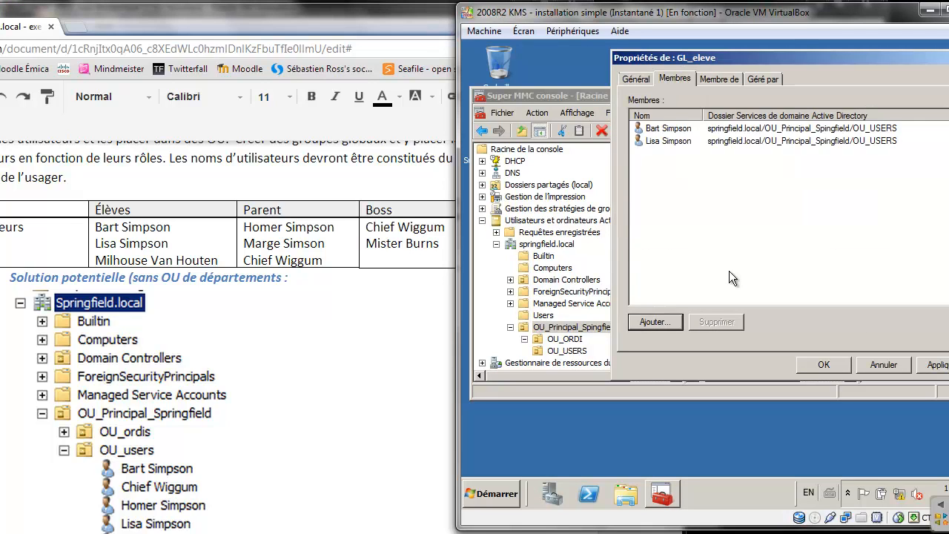
key(Return)
text(milhous)
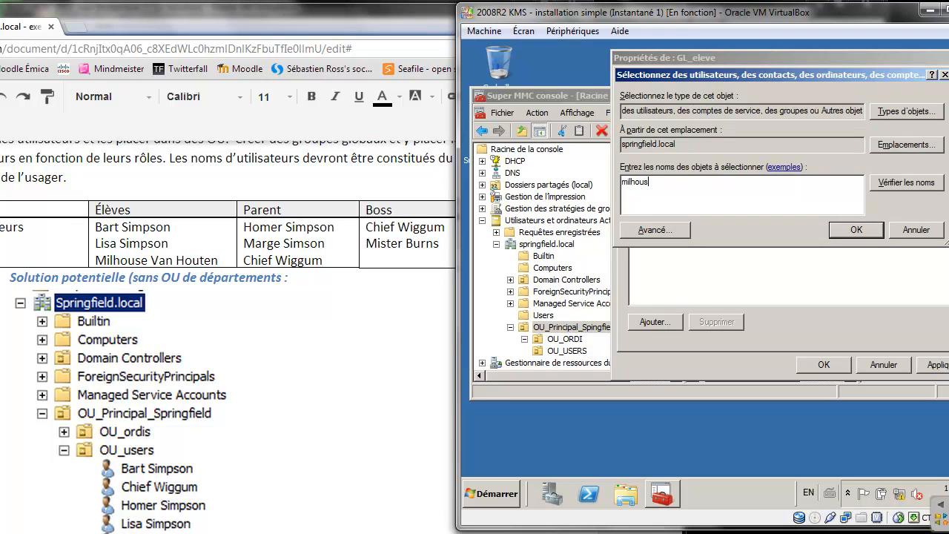
key(Return)
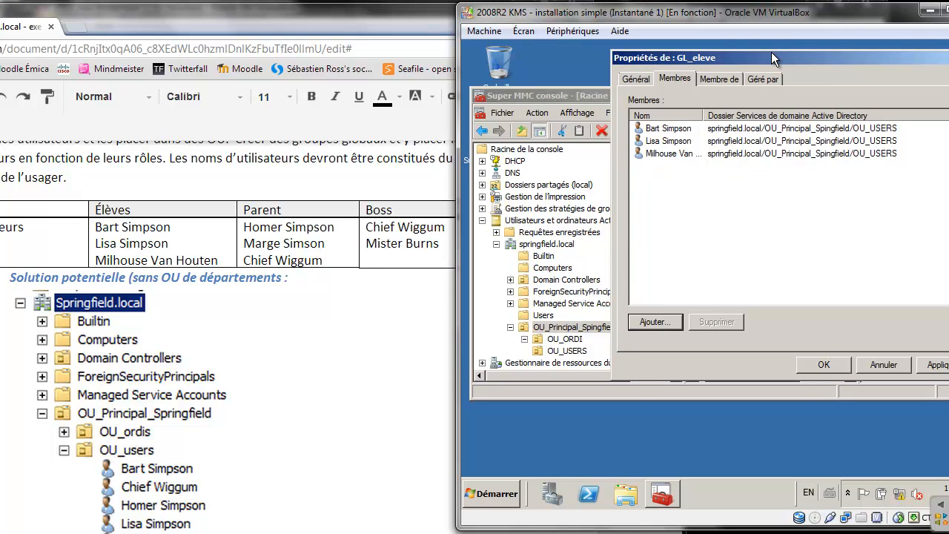
drag(771, 52, 694, 60)
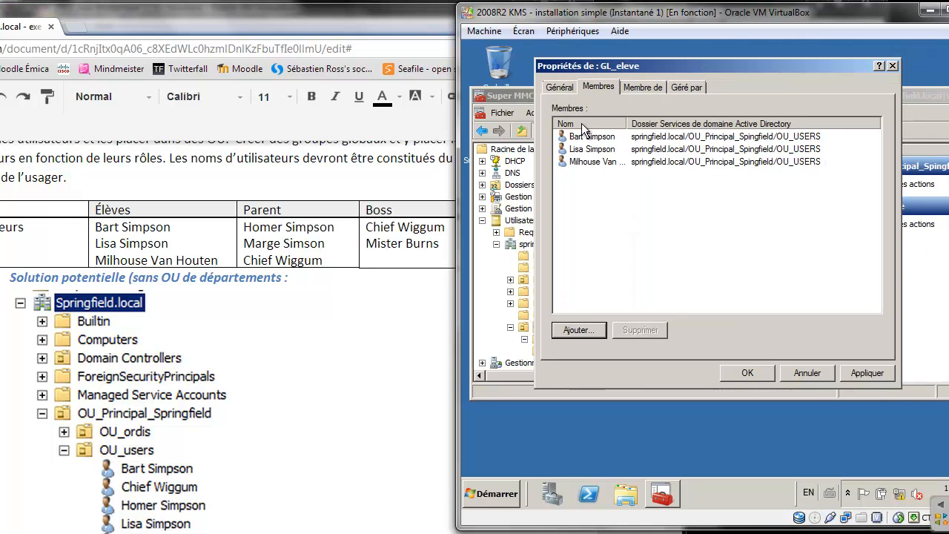
click(747, 366)
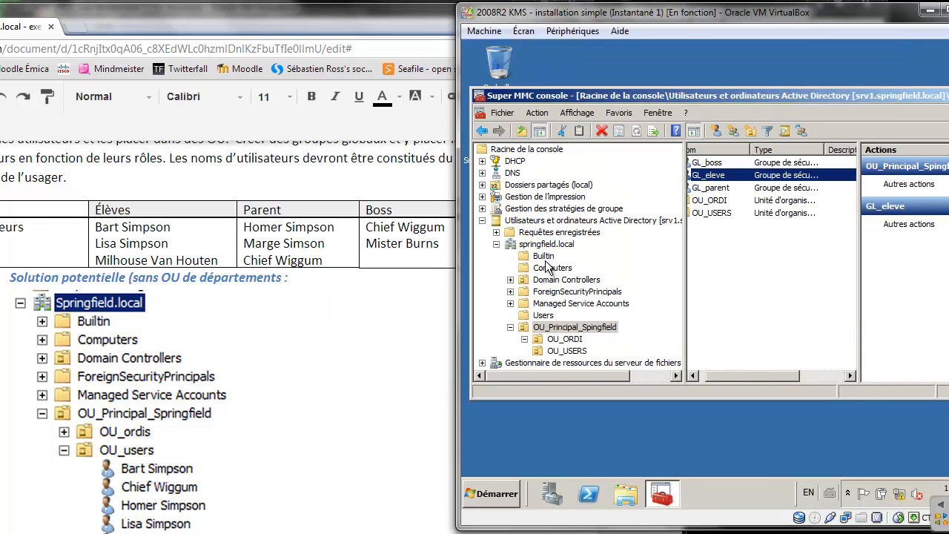
click(307, 306)
Reset the document zoom, select section 5's client-joining bullets, and return to the VM
scroll(306, 305, down, 2)
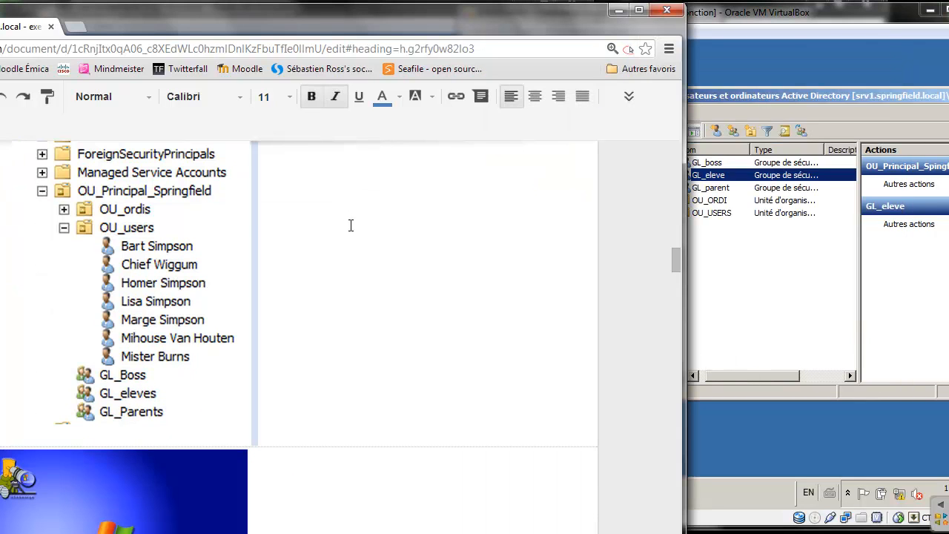
key(ctrl+minus)
key(ctrl+minus)
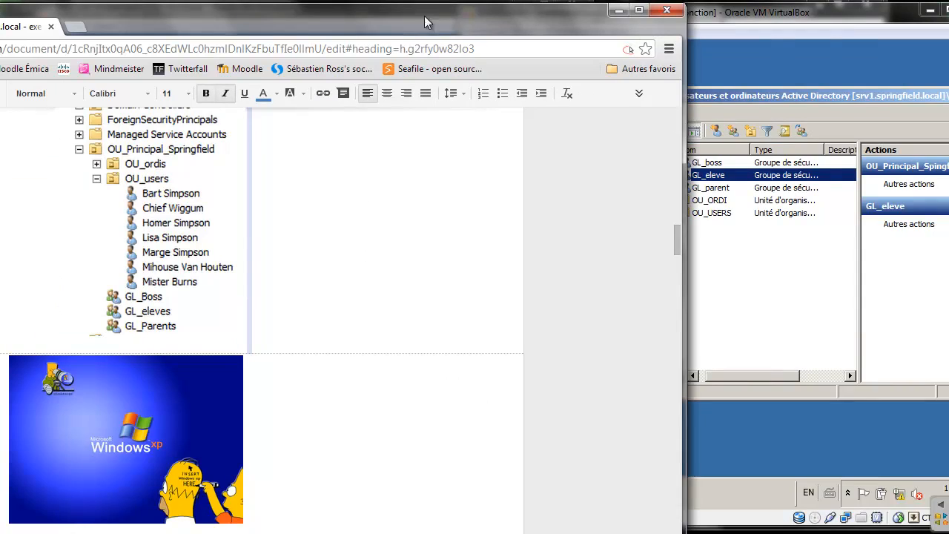
drag(424, 16, 619, 10)
scroll(604, 172, down, 5)
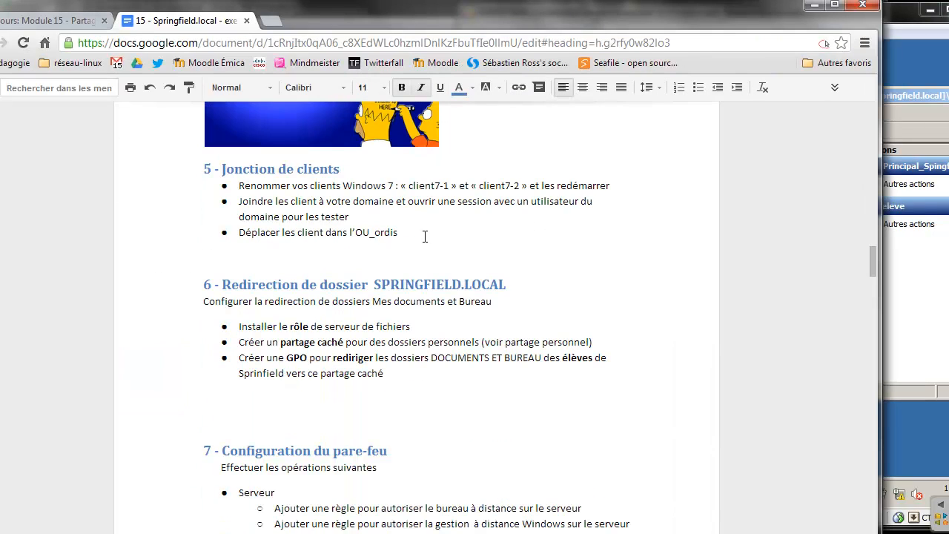
drag(425, 236, 230, 181)
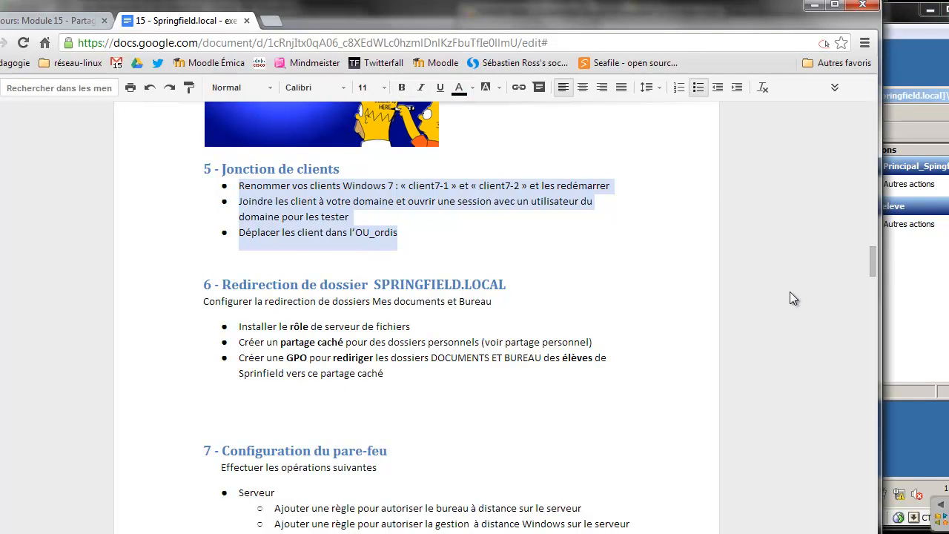
click(905, 270)
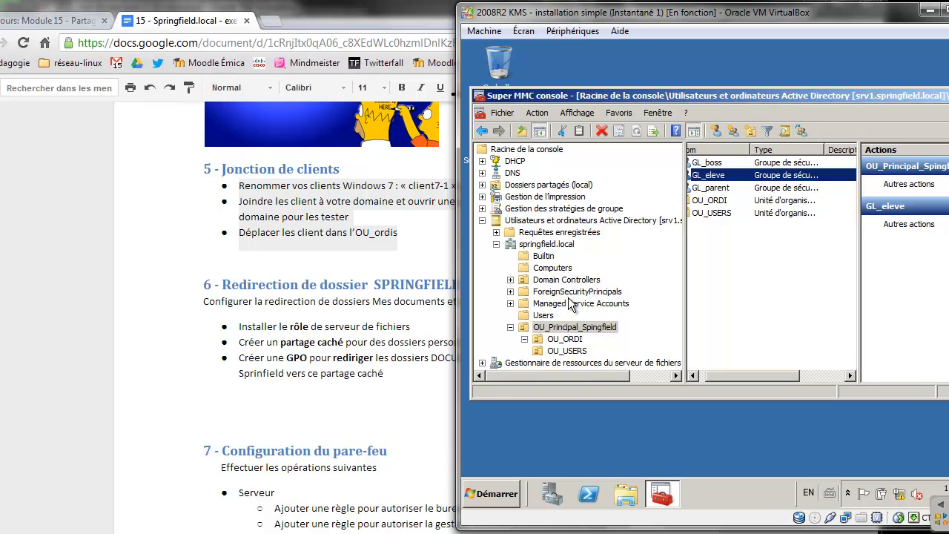
Move computer WIN7-1 from Computers into OU_ORDI and confirm it appears there
click(561, 266)
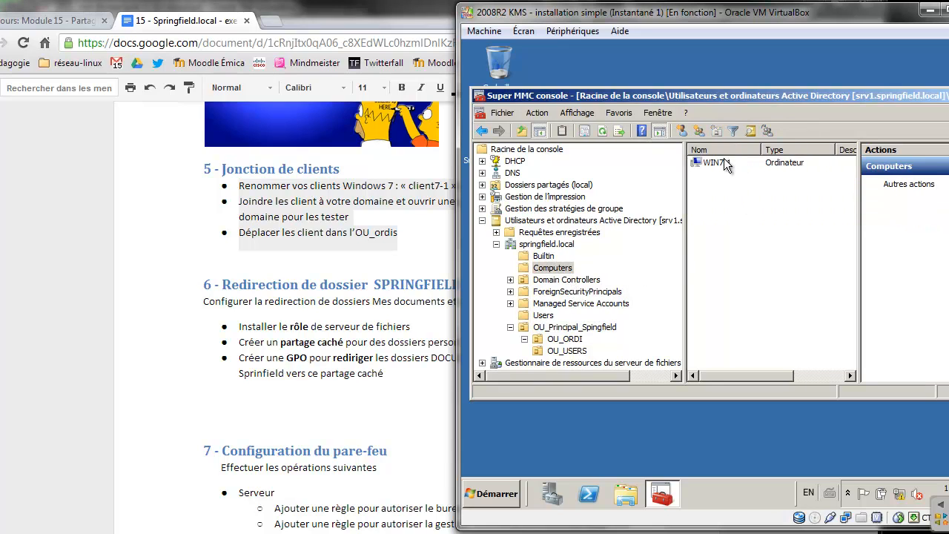
drag(722, 163, 579, 345)
click(699, 295)
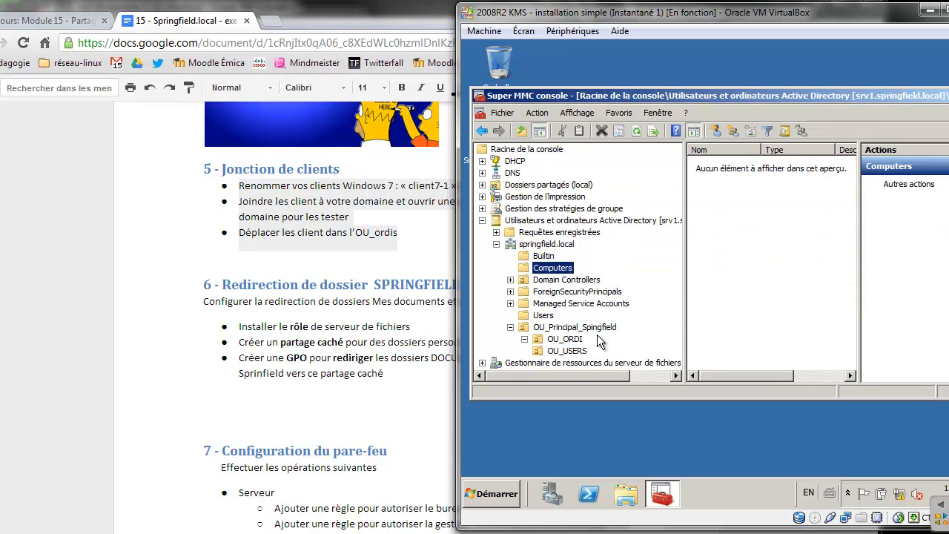
click(566, 339)
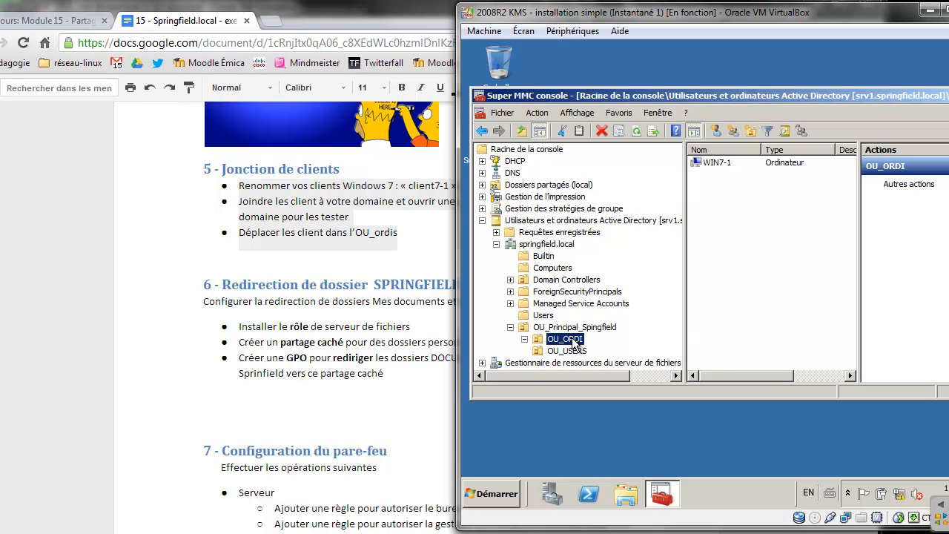
Check the instructions document, then list the seven users in OU_USERS
click(369, 277)
scroll(367, 274, down, 1)
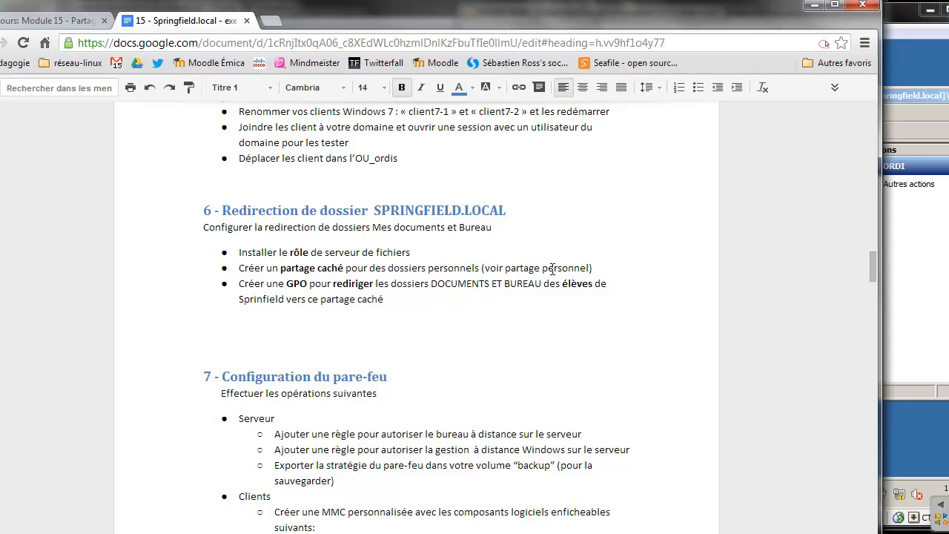
click(910, 240)
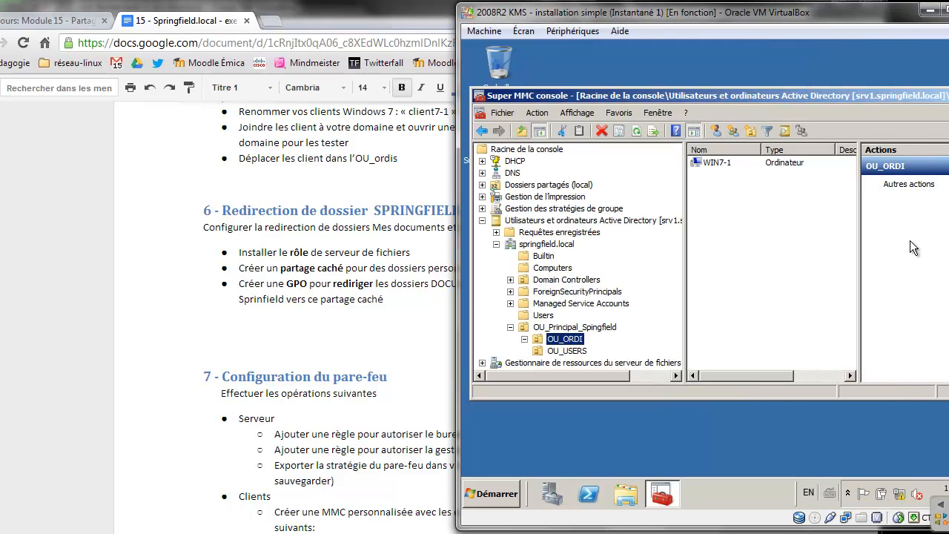
click(572, 351)
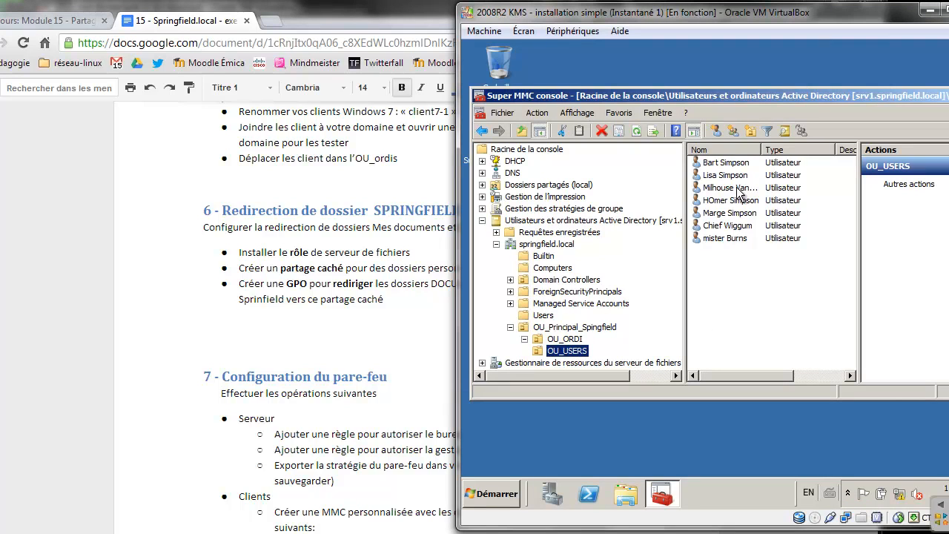
Create organizational unit OU_eleves in OU_USERS without accidental-deletion protection
click(751, 132)
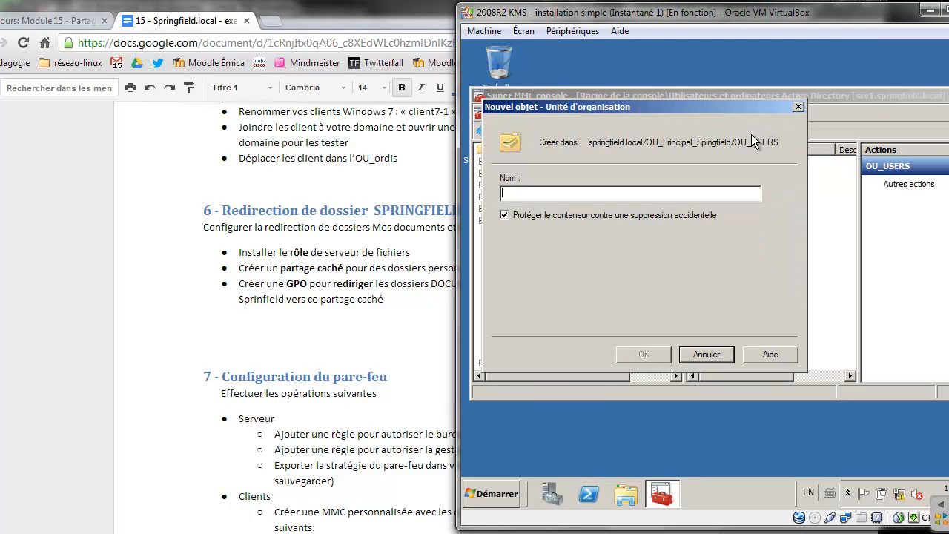
text(OU_eleves)
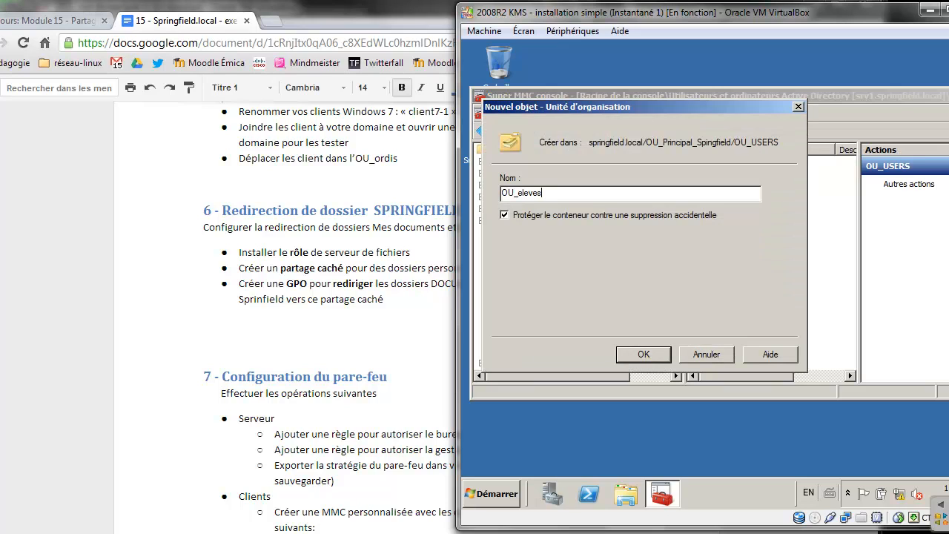
click(545, 214)
click(643, 354)
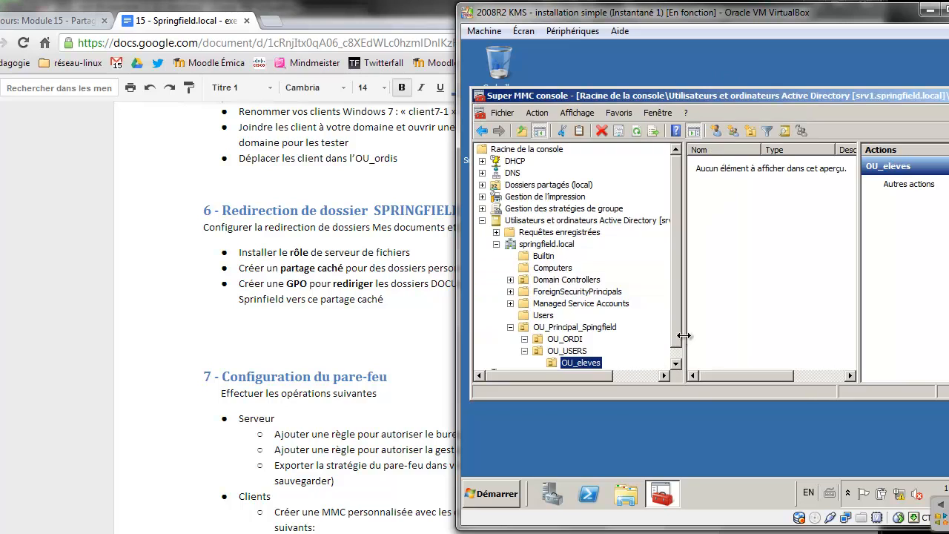
Move Bart Simpson, Lisa Simpson and Milhouse Van Houten into OU_eleves
click(578, 351)
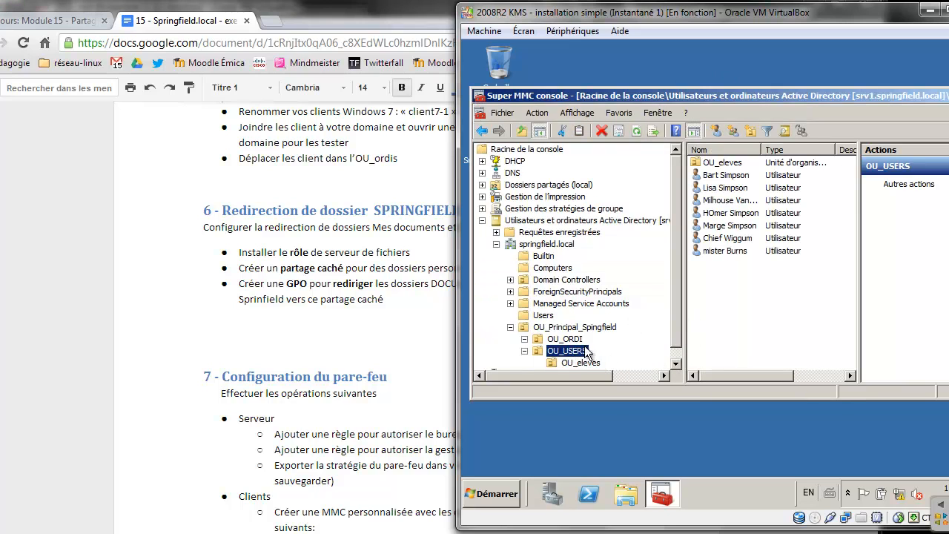
click(736, 178)
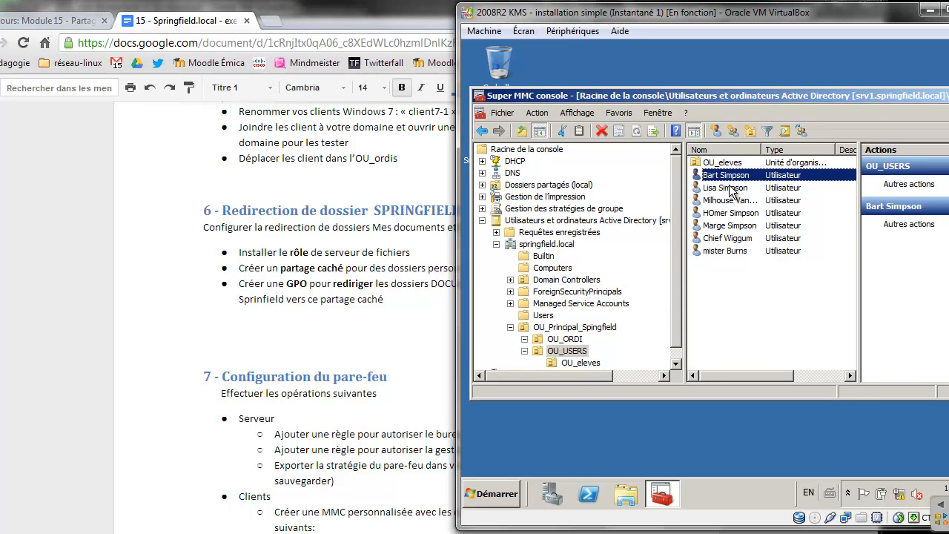
ctrl+click(732, 187)
ctrl+click(730, 200)
drag(730, 202, 730, 164)
click(705, 289)
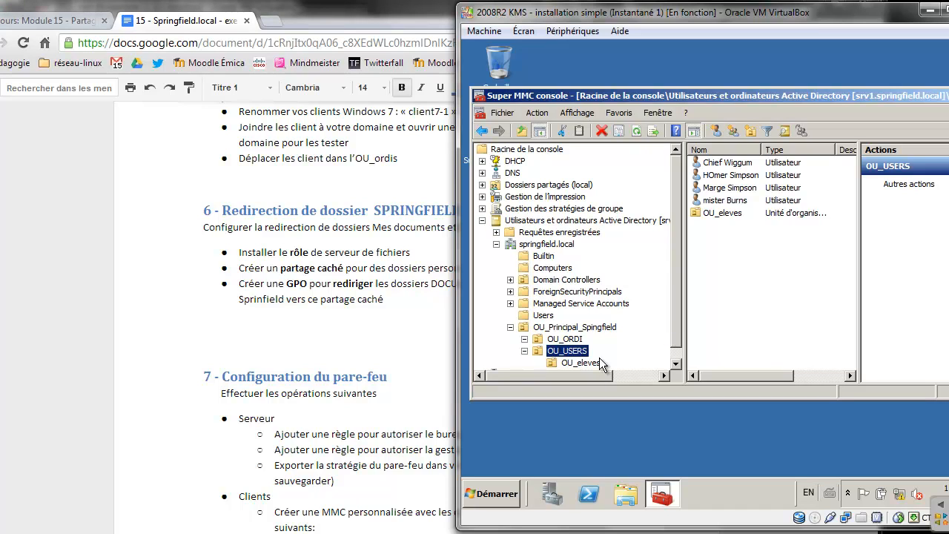
Display the contents of OU_Principal_Spingfield in Active Directory Users and Computers
click(574, 327)
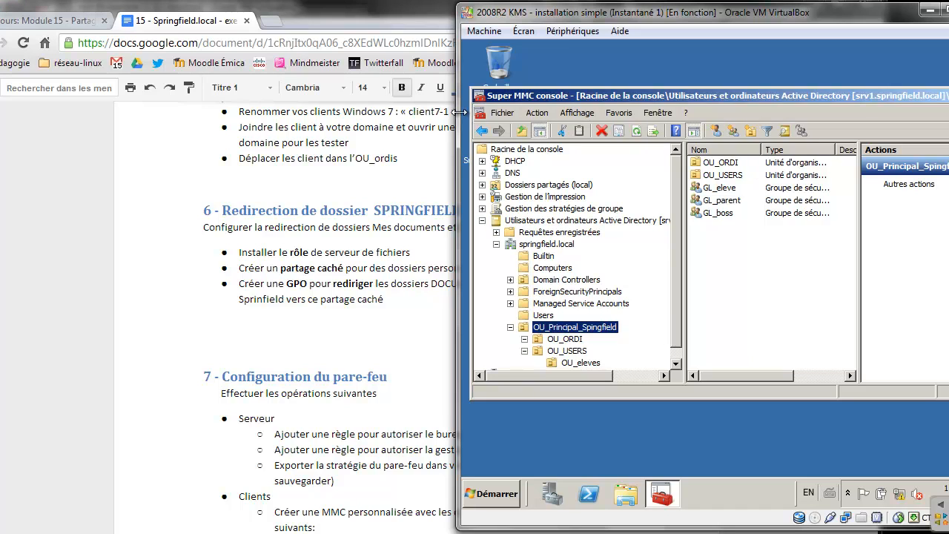
Read the folder-redirection instructions in Google Docs, then widen the VirtualBox window leftward
click(313, 249)
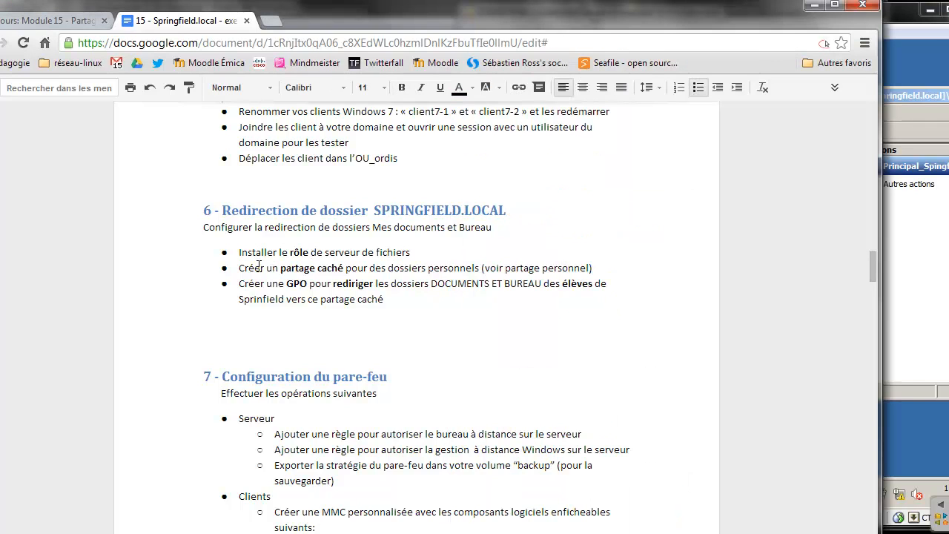
drag(260, 267, 374, 252)
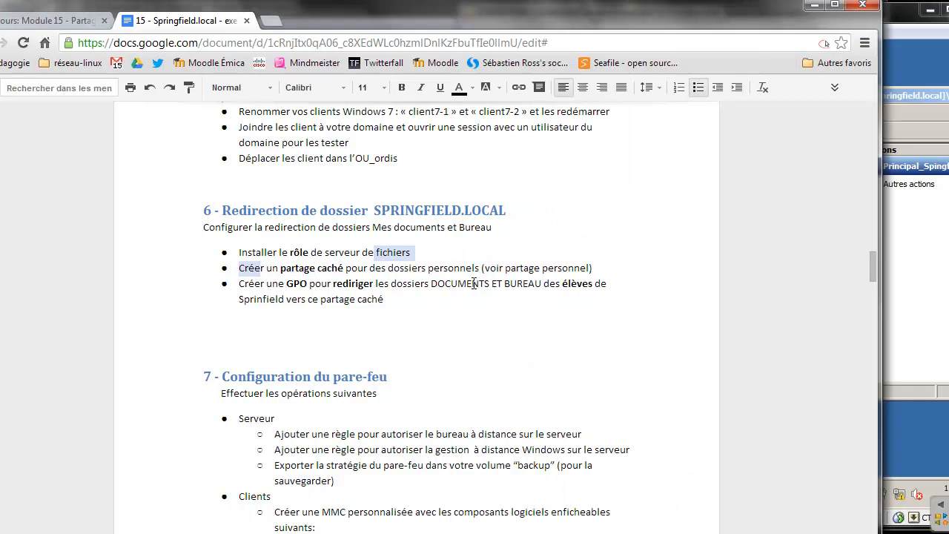
click(887, 49)
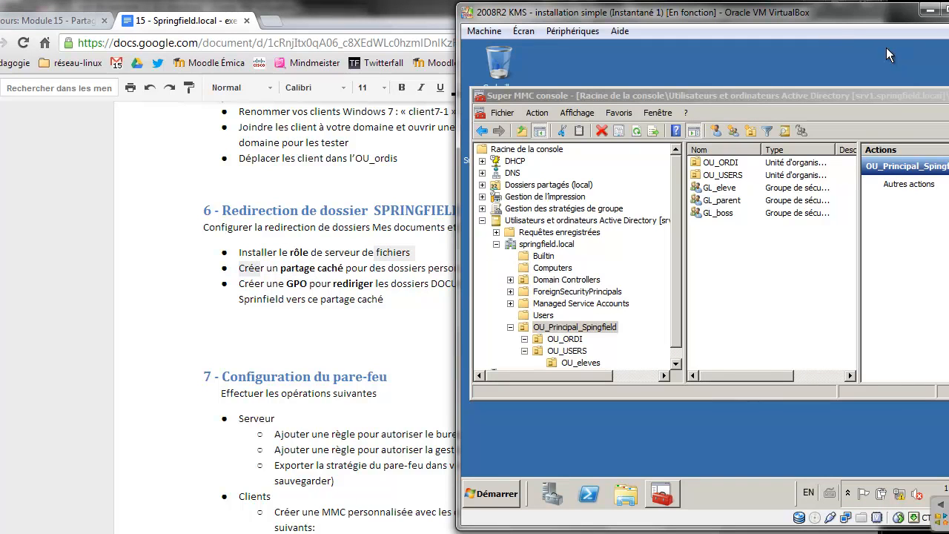
drag(456, 128, 209, 121)
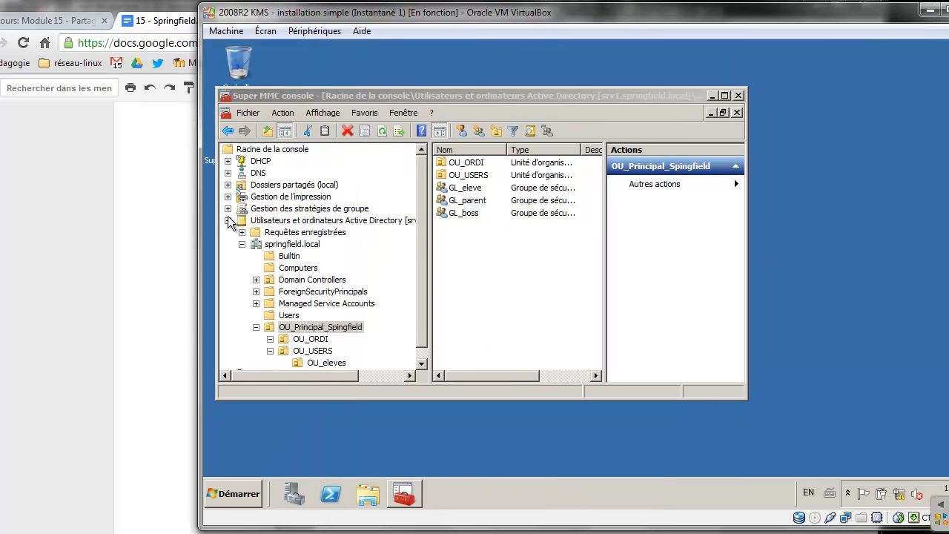
Start the new-share wizard from Shared Folders > Shares on the server
click(228, 219)
click(228, 184)
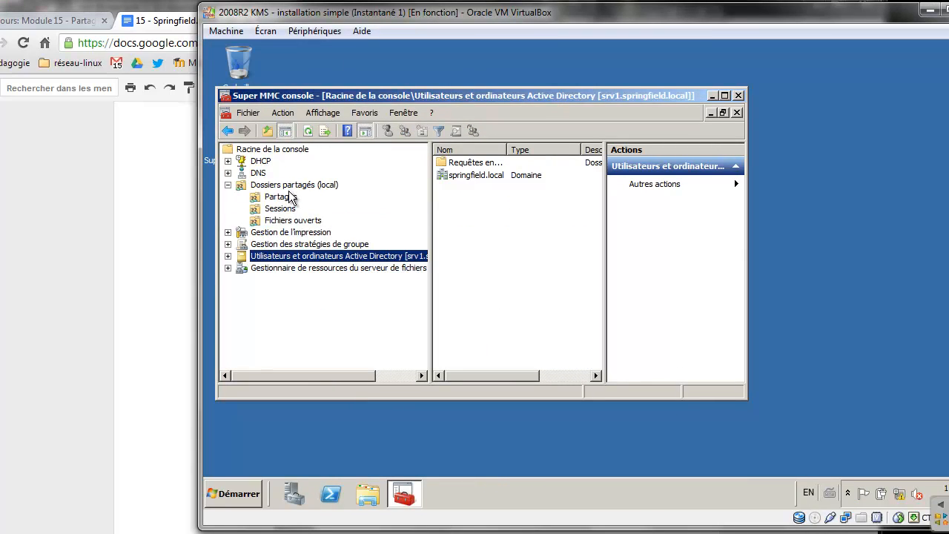
click(289, 198)
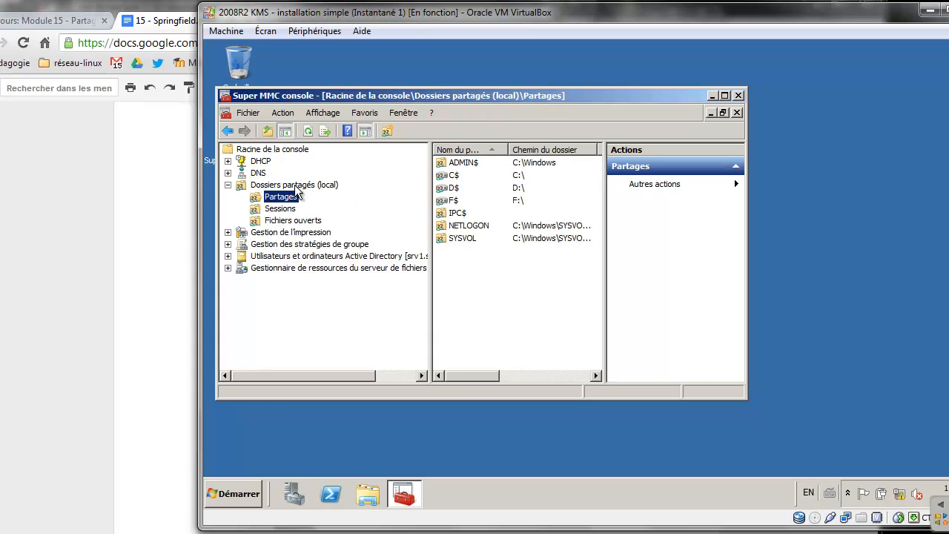
right_click(481, 269)
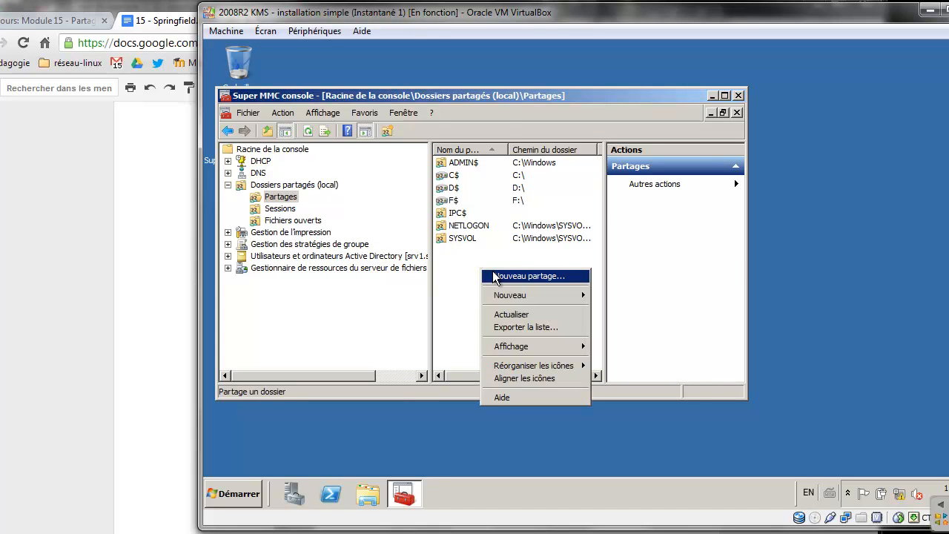
click(492, 274)
click(684, 382)
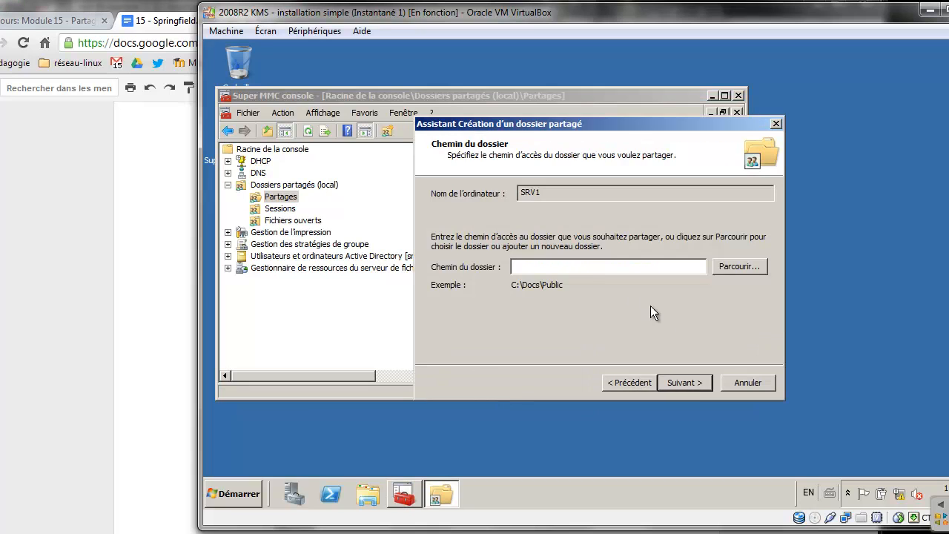
Create folder Partages\Redirections on DATA (D:) and choose it as the folder to share
click(738, 266)
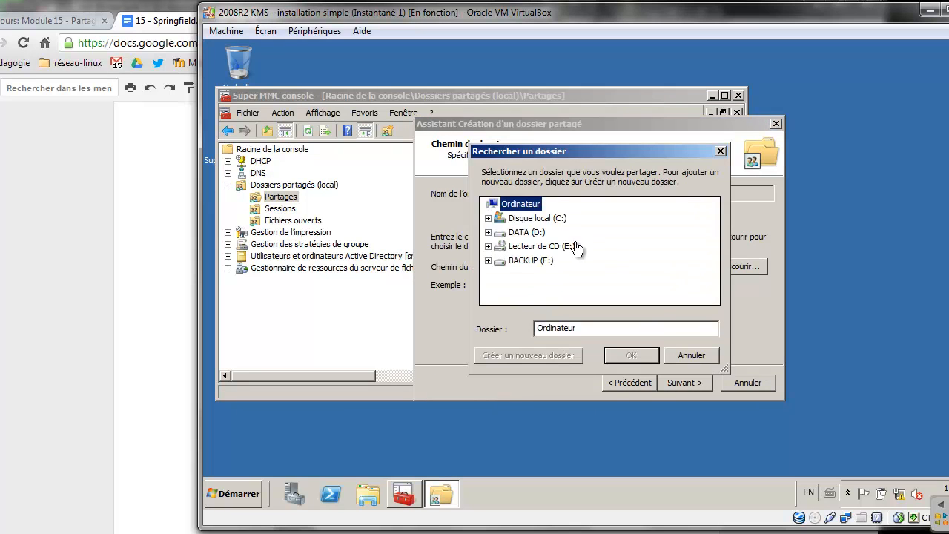
click(526, 233)
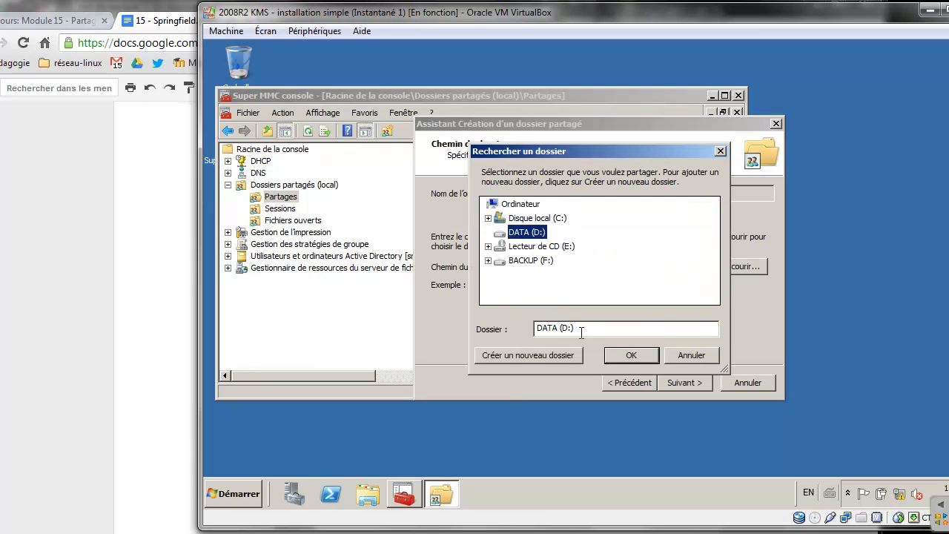
click(548, 356)
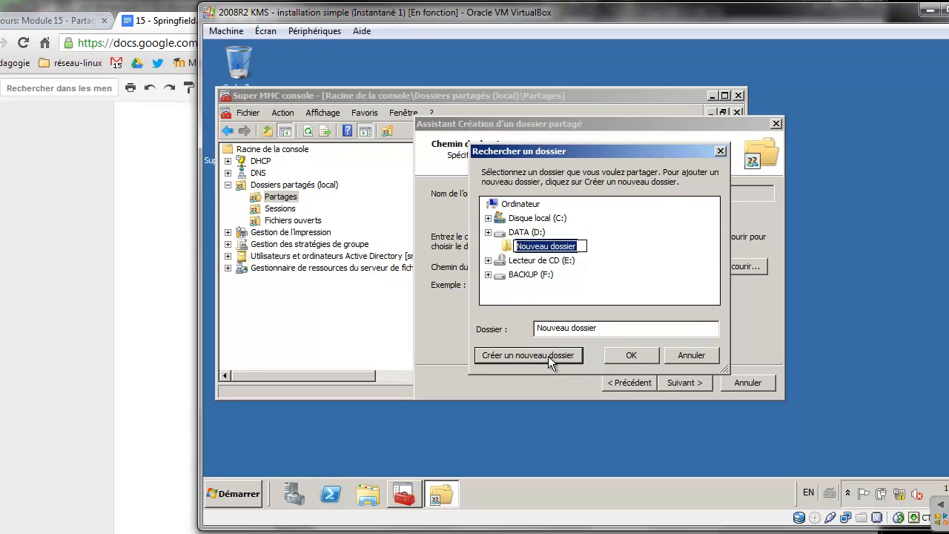
text(Partages)
key(Return)
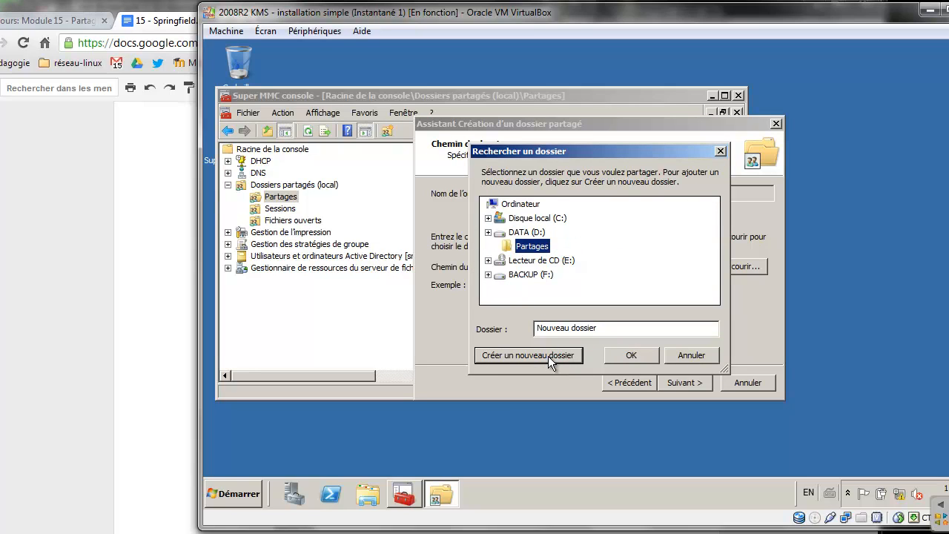
click(545, 356)
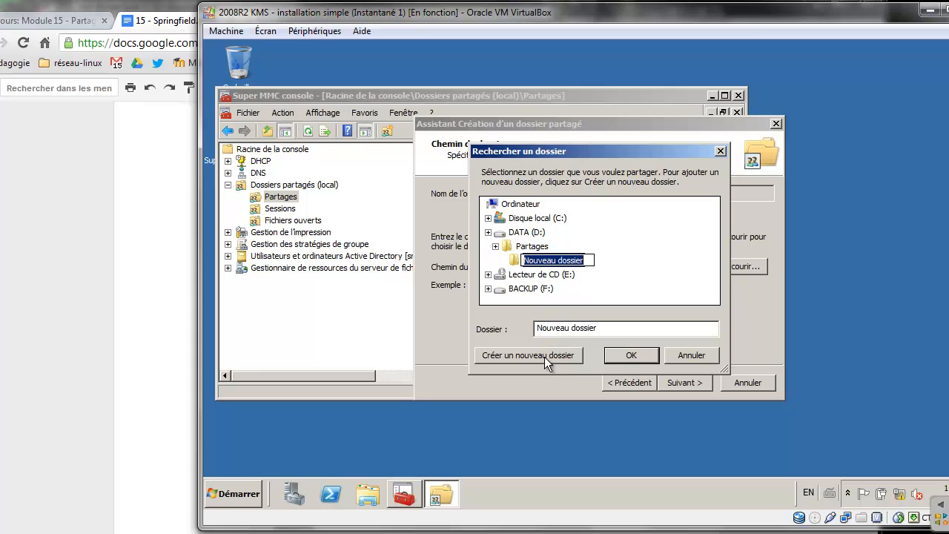
text(Redire)
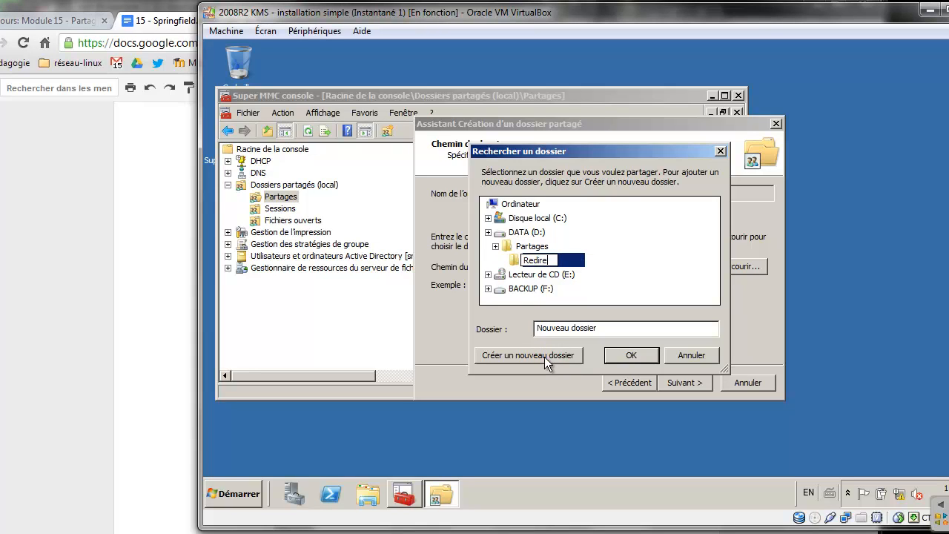
text(ctions)
key(Return)
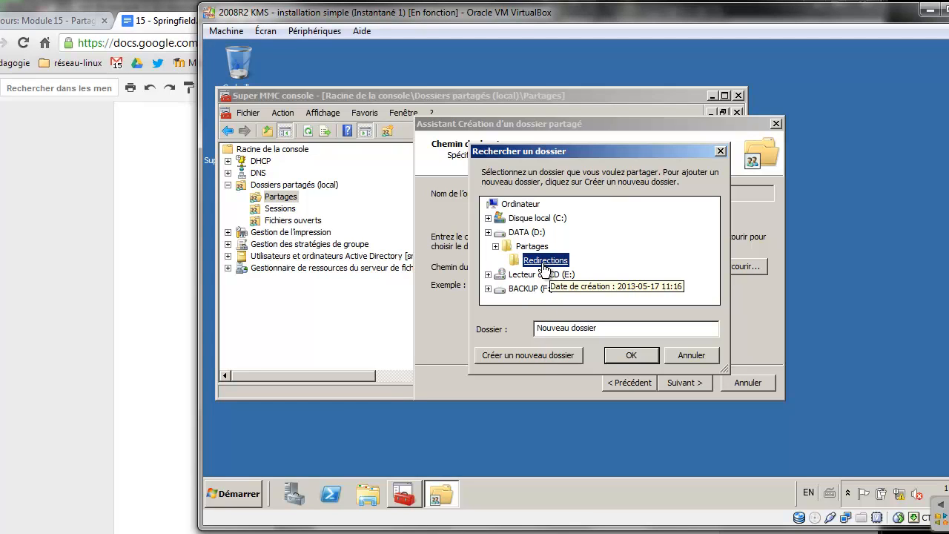
click(630, 356)
Rename the share to the hidden name redirections$
click(682, 382)
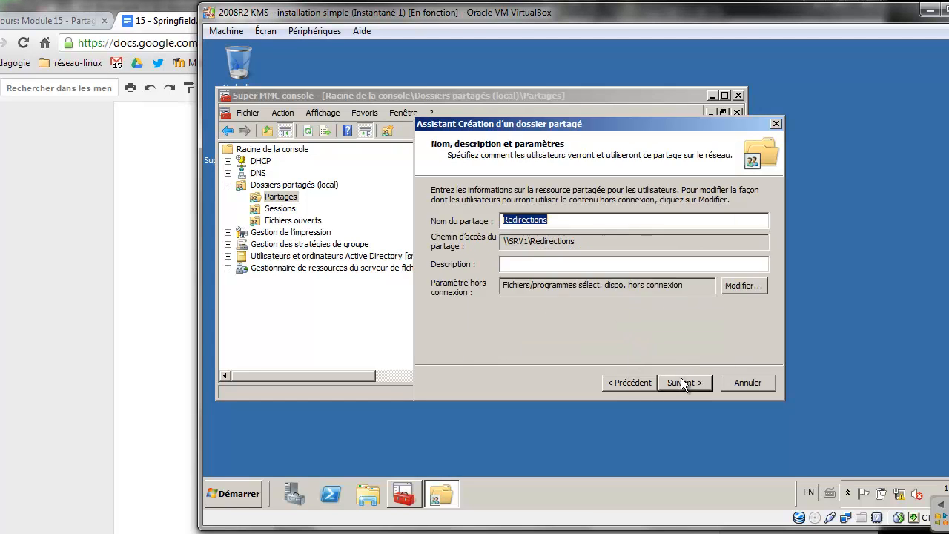
click(558, 223)
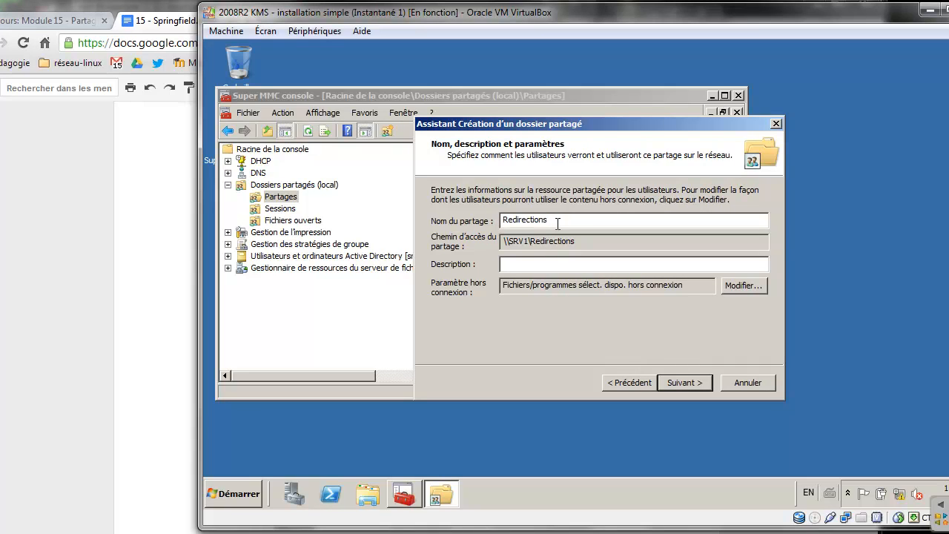
text($)
click(507, 220)
key(BackSpace)
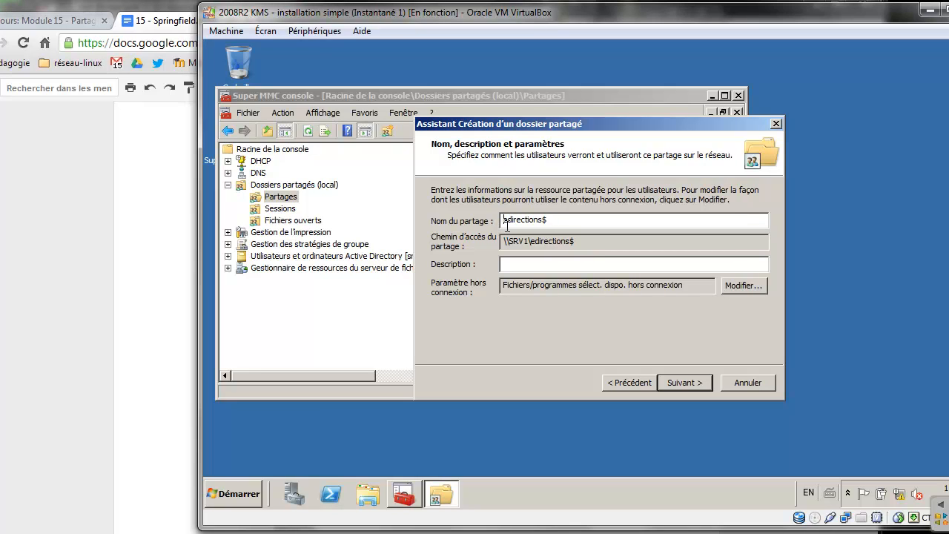
text(r)
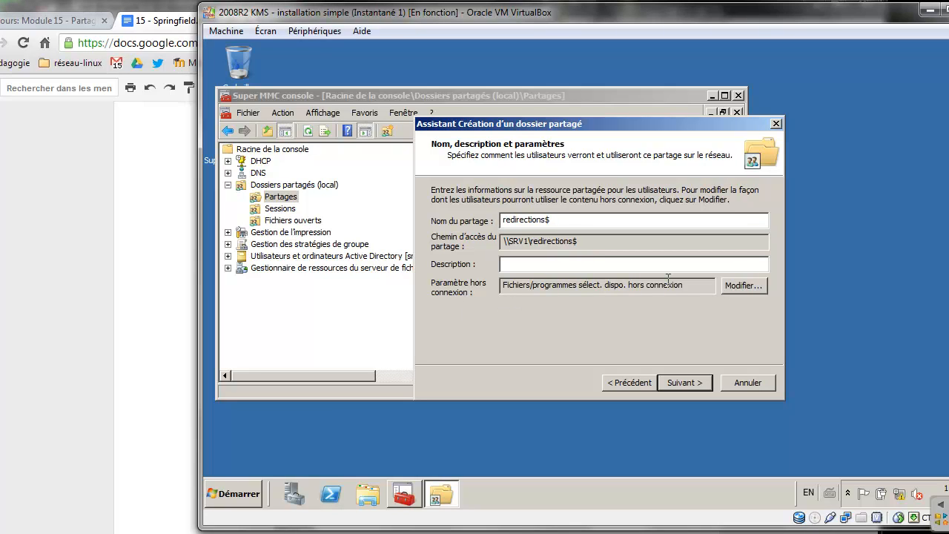
Make all opened files automatically available offline for the share
click(741, 286)
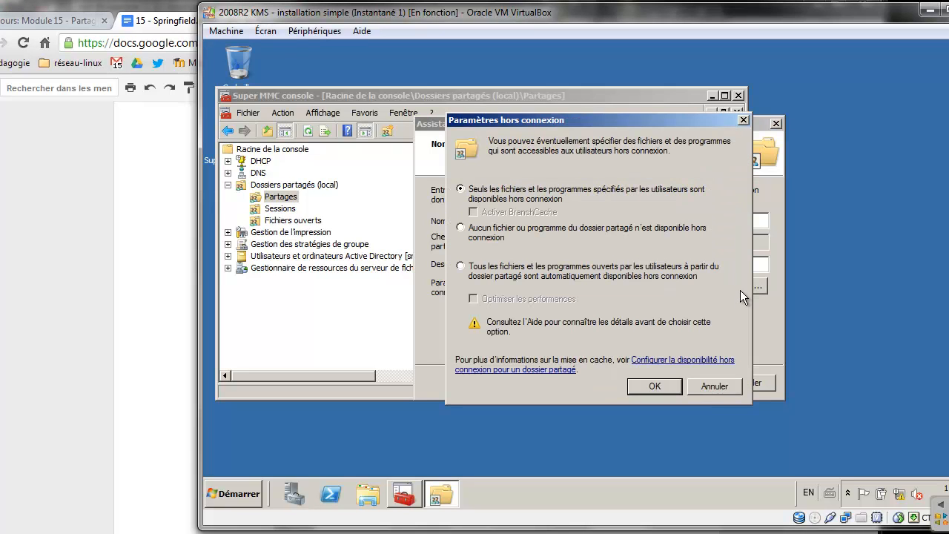
click(522, 279)
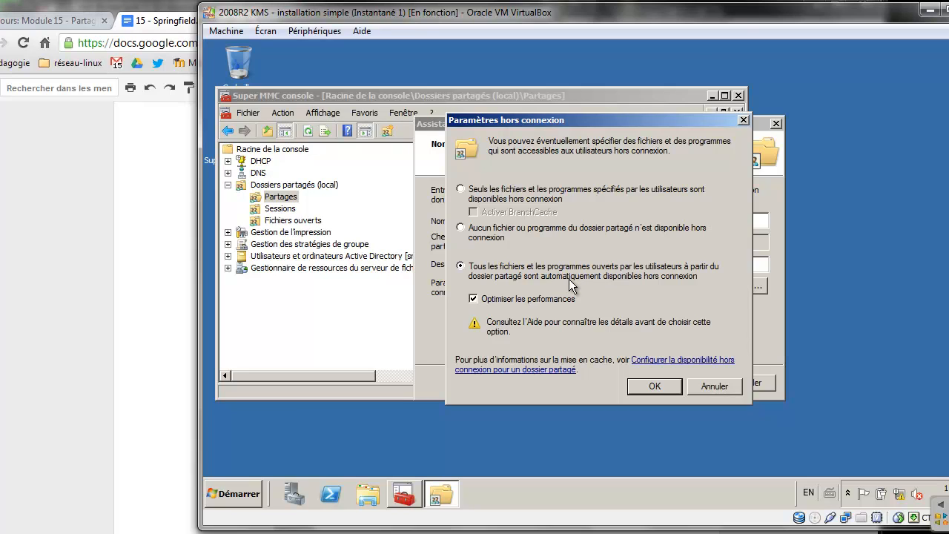
click(665, 390)
Replace Tout le monde with Utilisateurs having Contrôle total in the share permissions
click(680, 383)
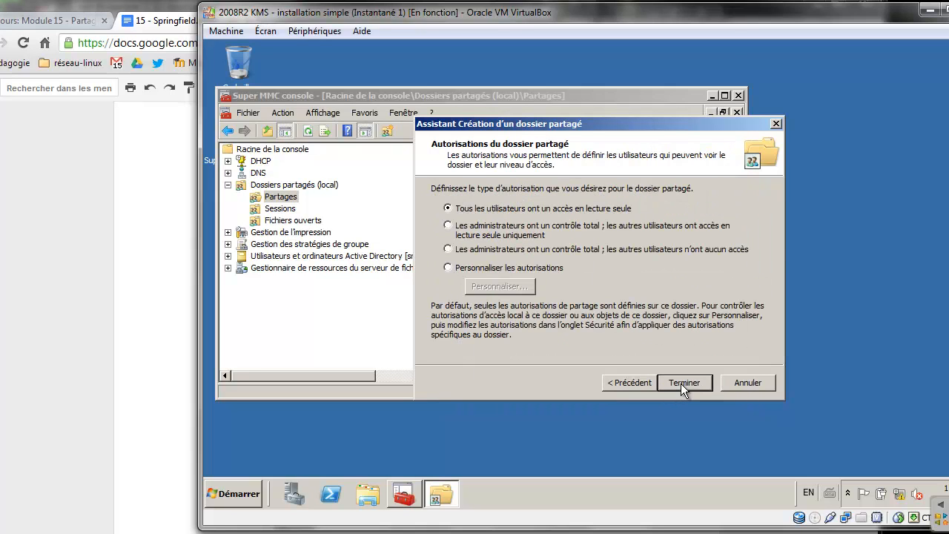
click(486, 268)
click(498, 286)
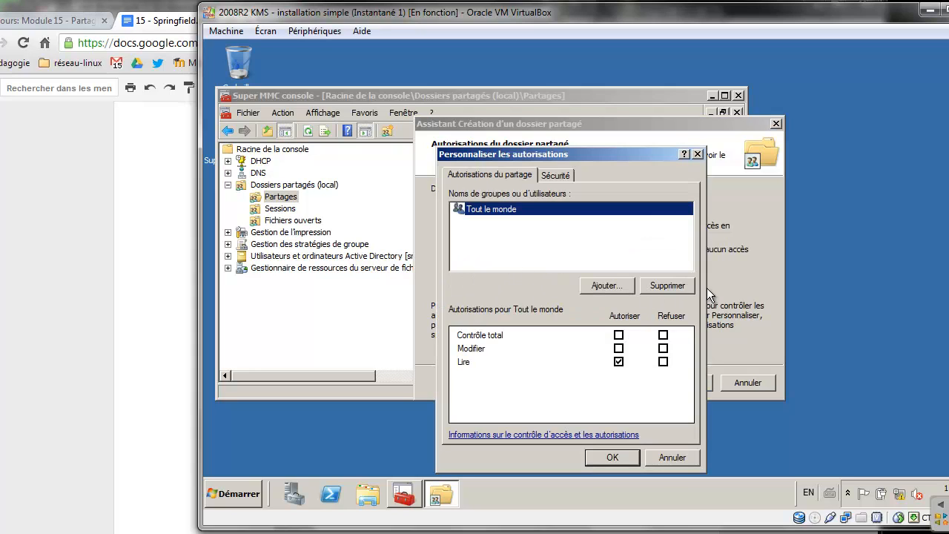
click(652, 286)
click(621, 285)
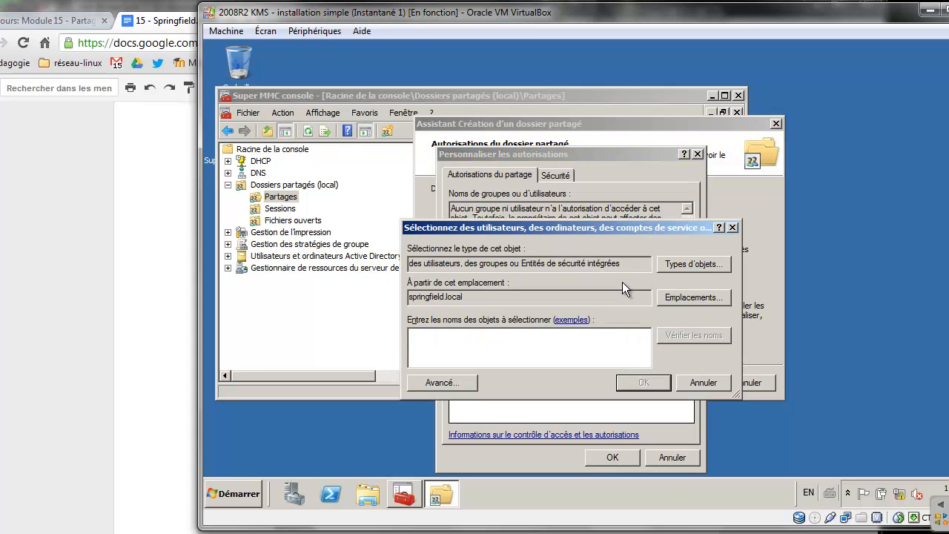
text(ut)
key(Return)
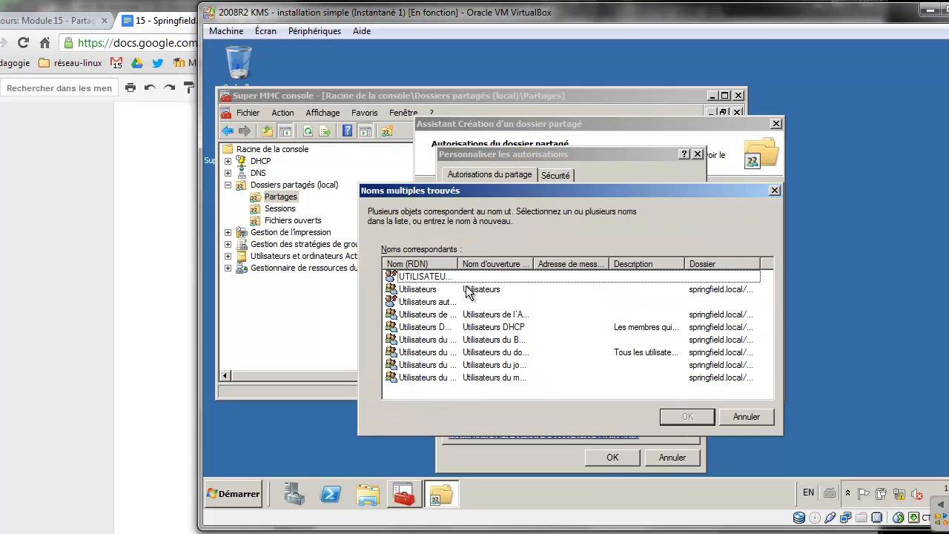
double_click(443, 289)
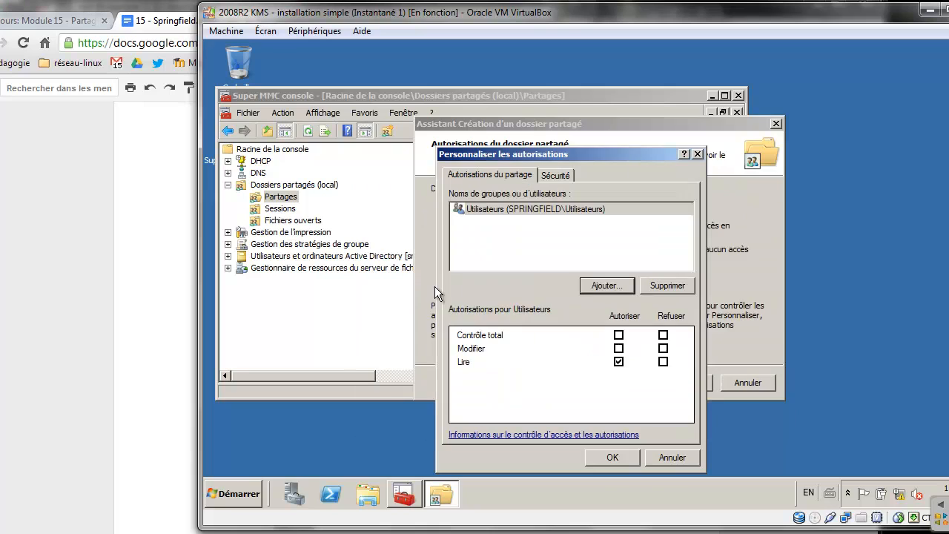
click(619, 334)
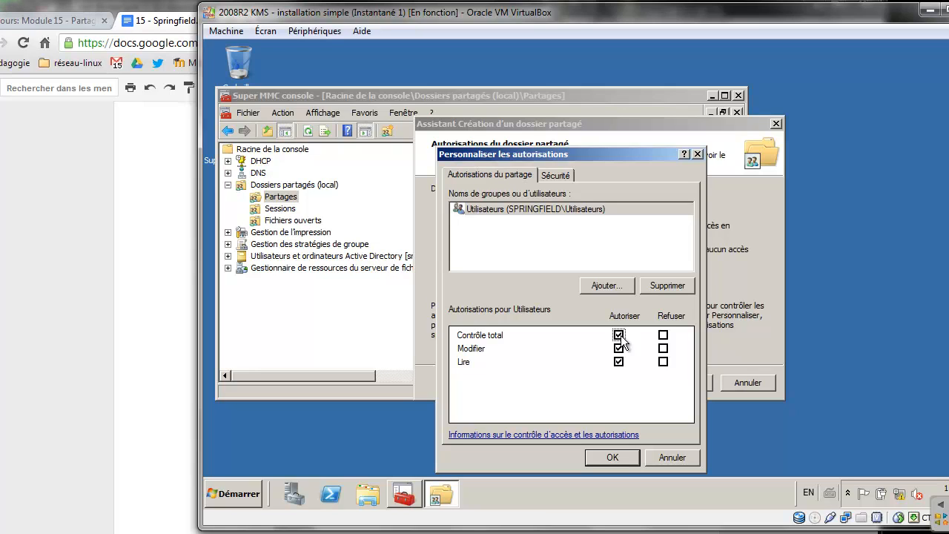
click(570, 182)
Disable inheritance on Redirections, keeping inherited entries as explicit permissions
click(663, 408)
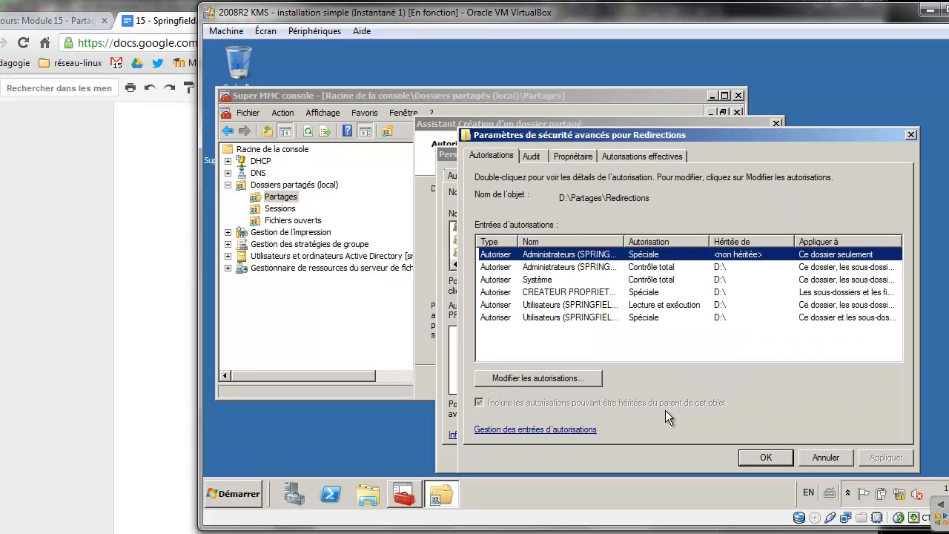
click(564, 380)
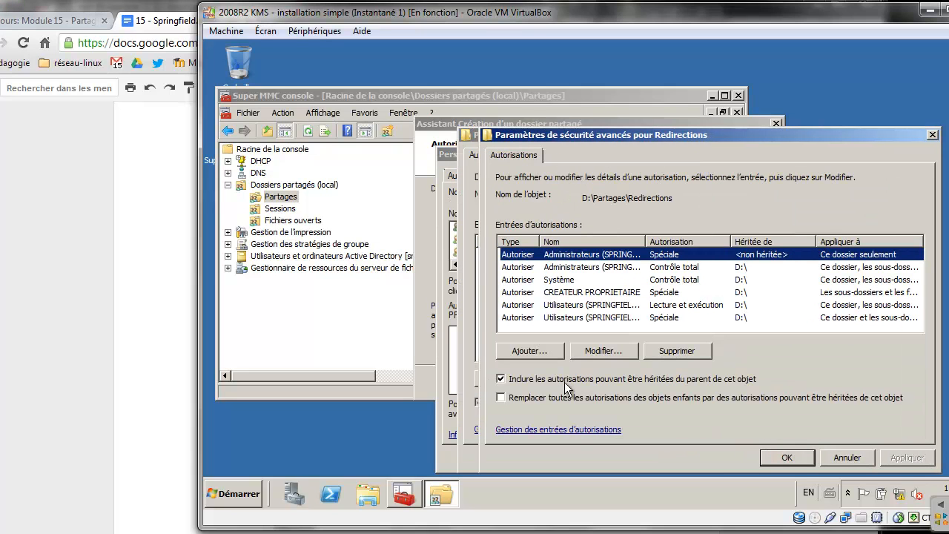
click(501, 379)
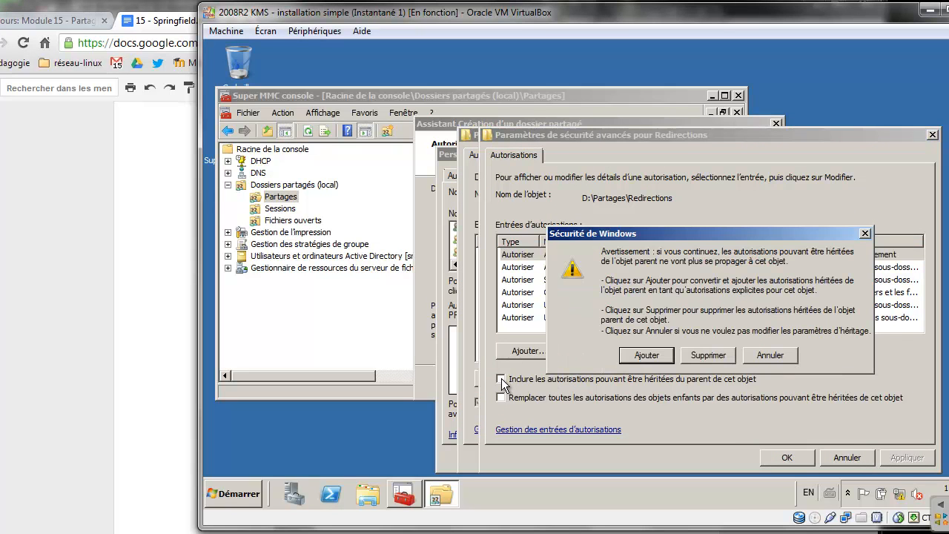
click(646, 354)
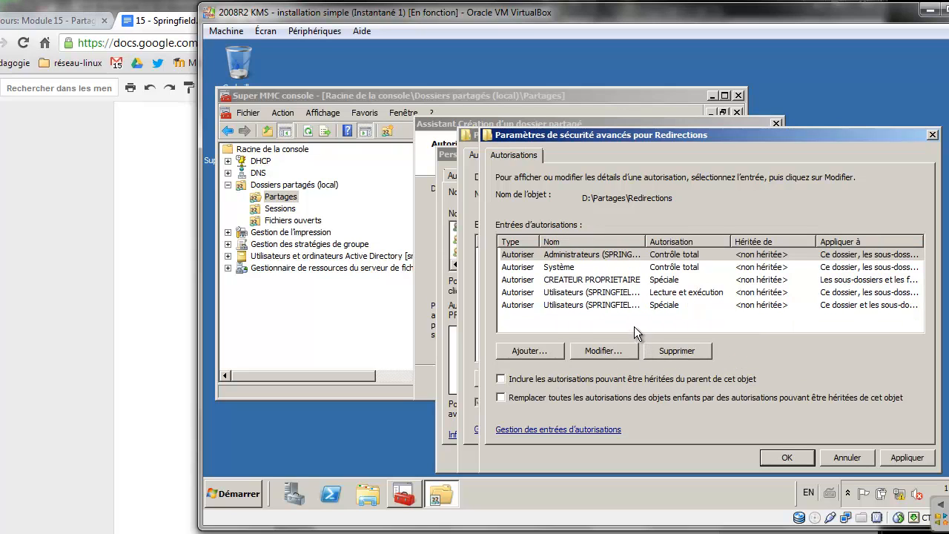
Let Utilisateurs create folders but not files, applied to this folder only
double_click(600, 306)
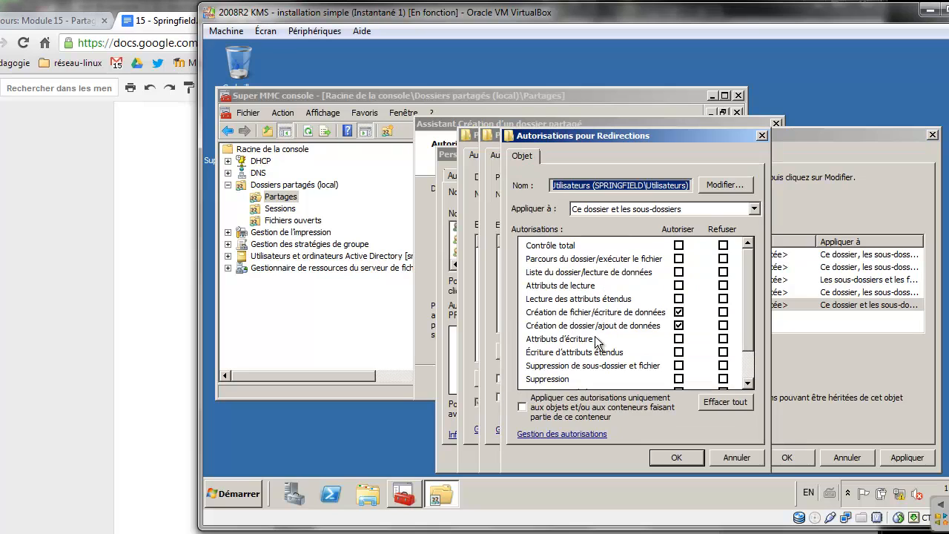
click(677, 324)
click(679, 311)
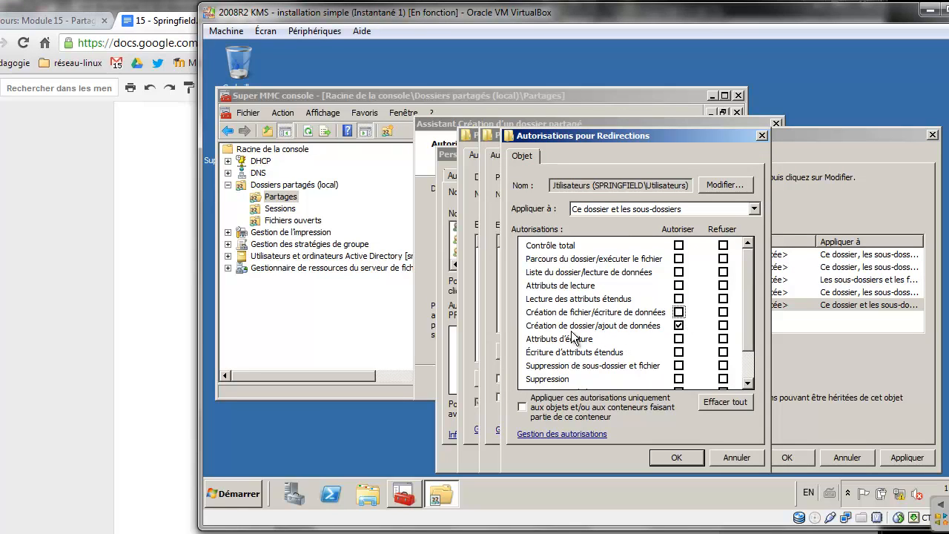
click(624, 210)
click(621, 220)
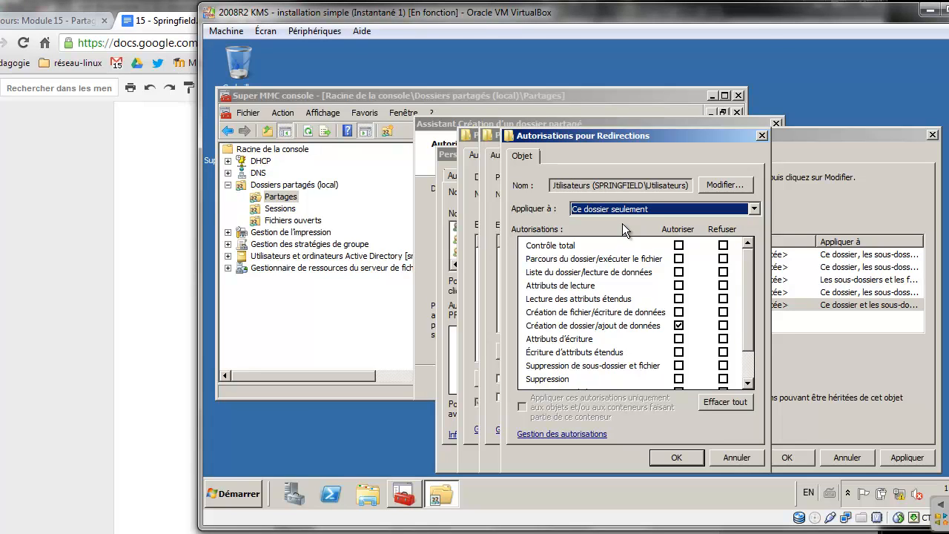
click(681, 453)
Restrict the Utilisateurs read entry to this folder only and confirm the security settings
double_click(624, 296)
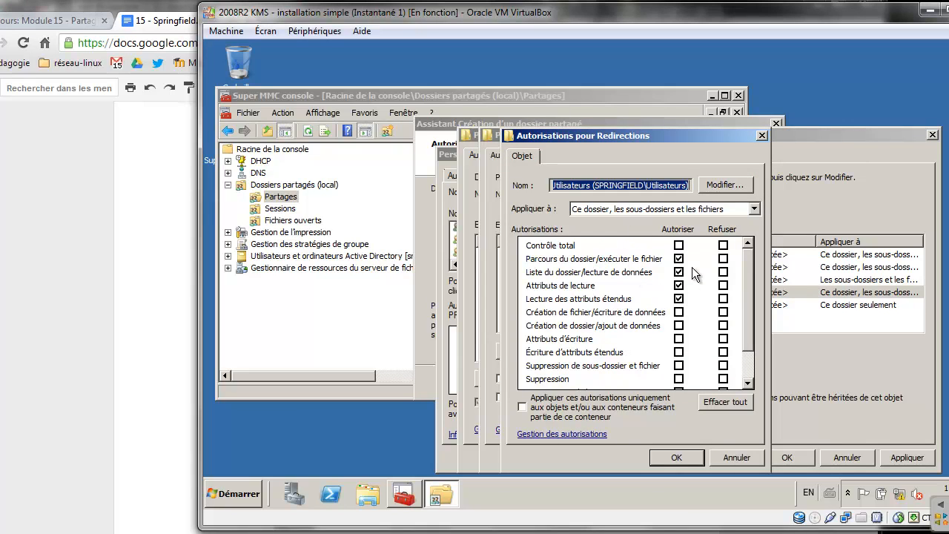
click(691, 211)
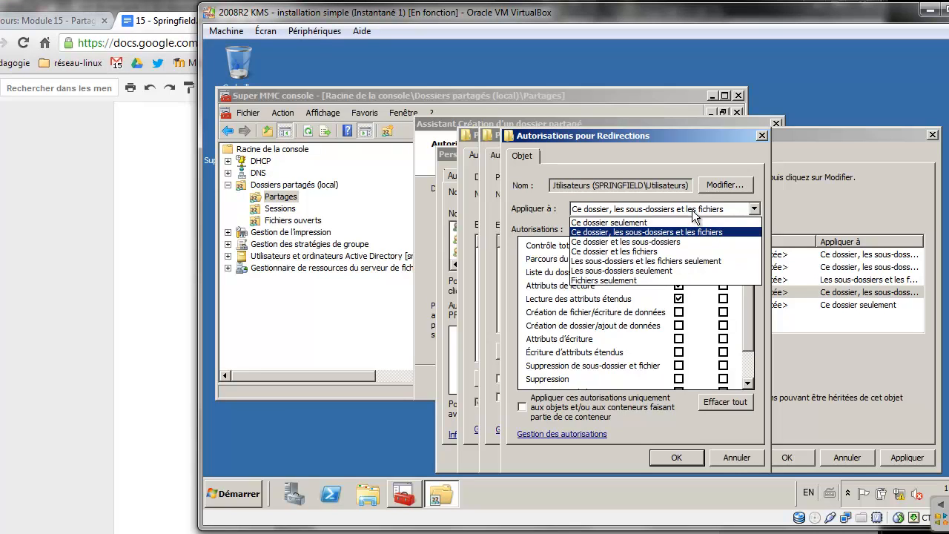
click(639, 223)
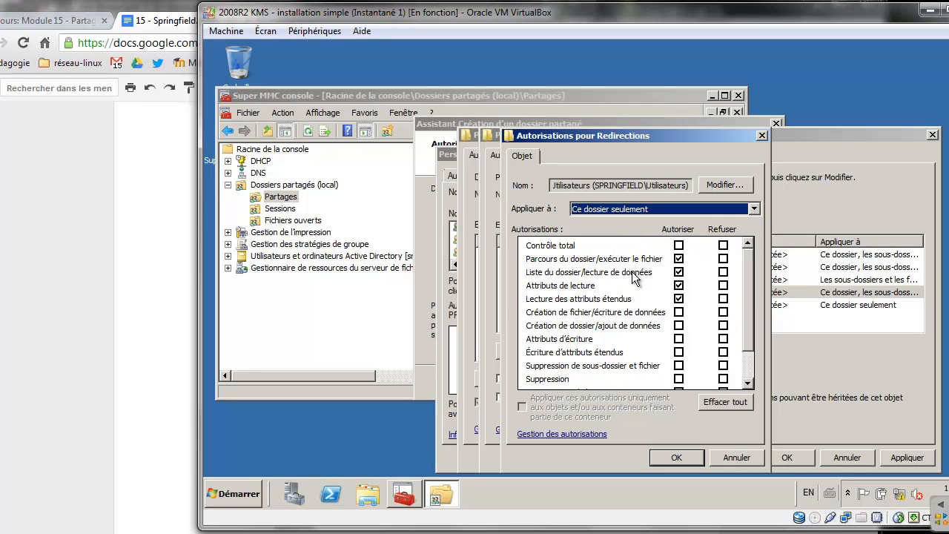
click(676, 457)
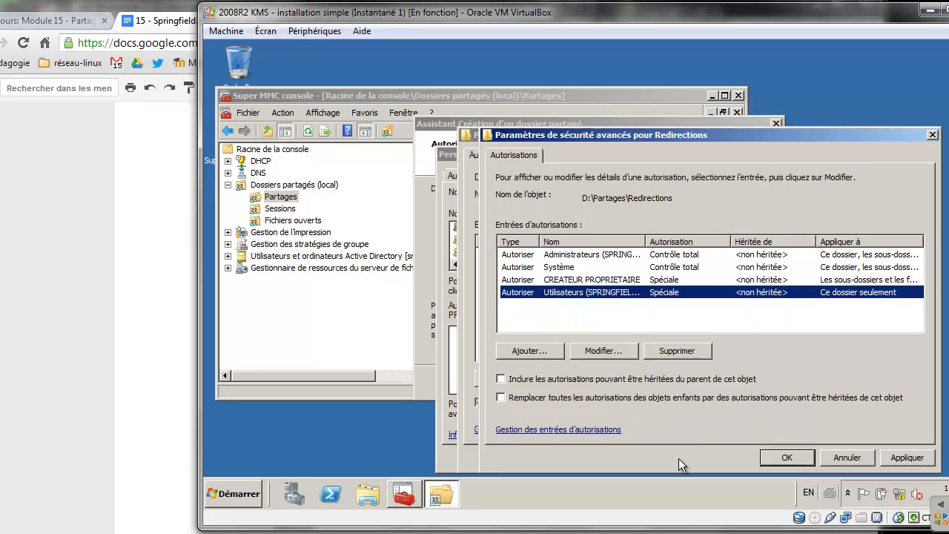
click(797, 454)
click(760, 453)
Finish creating the redirections$ share and copy its path \\SRV1\redirections$
click(624, 455)
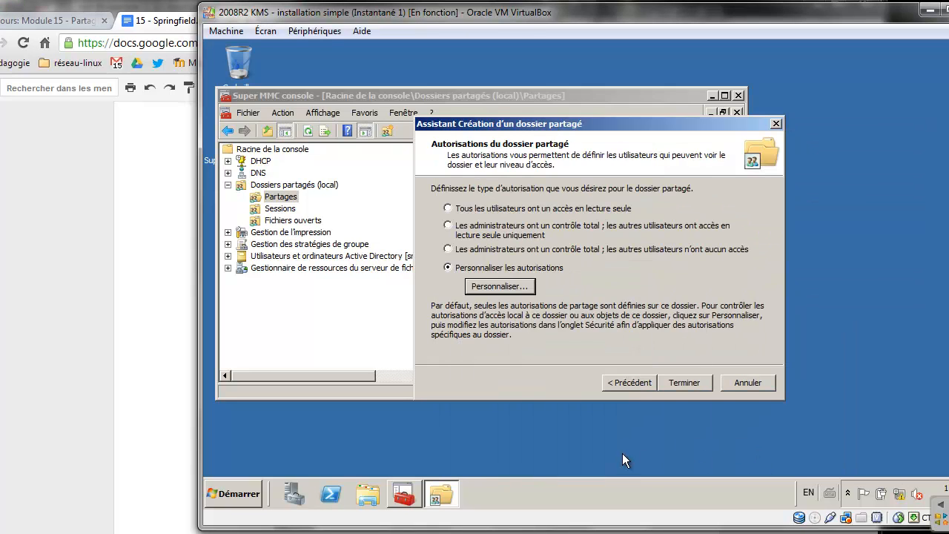
click(683, 382)
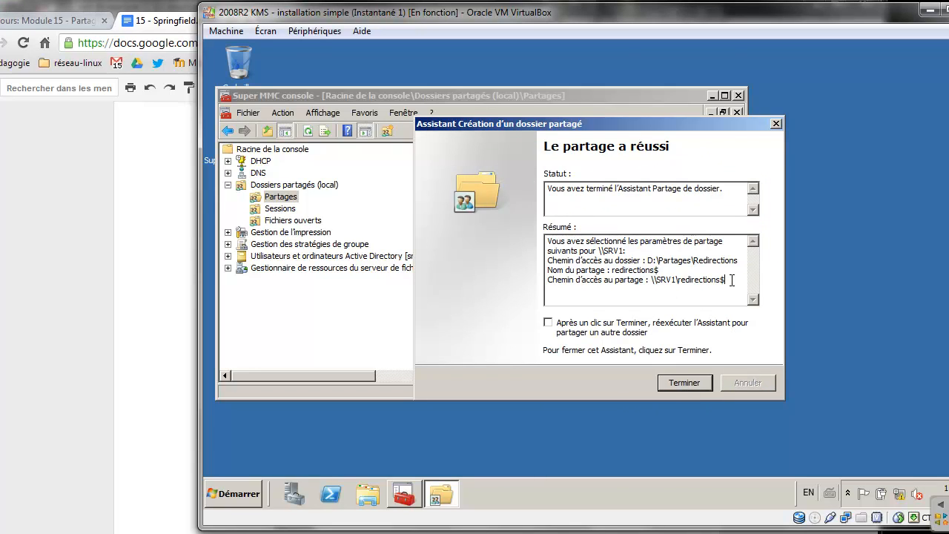
drag(732, 280, 651, 282)
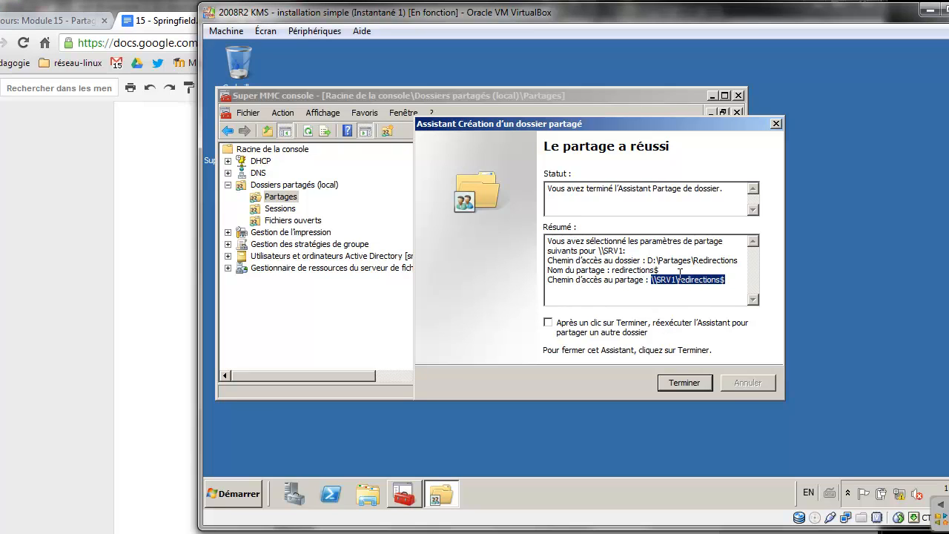
right_click(680, 282)
click(699, 321)
click(682, 379)
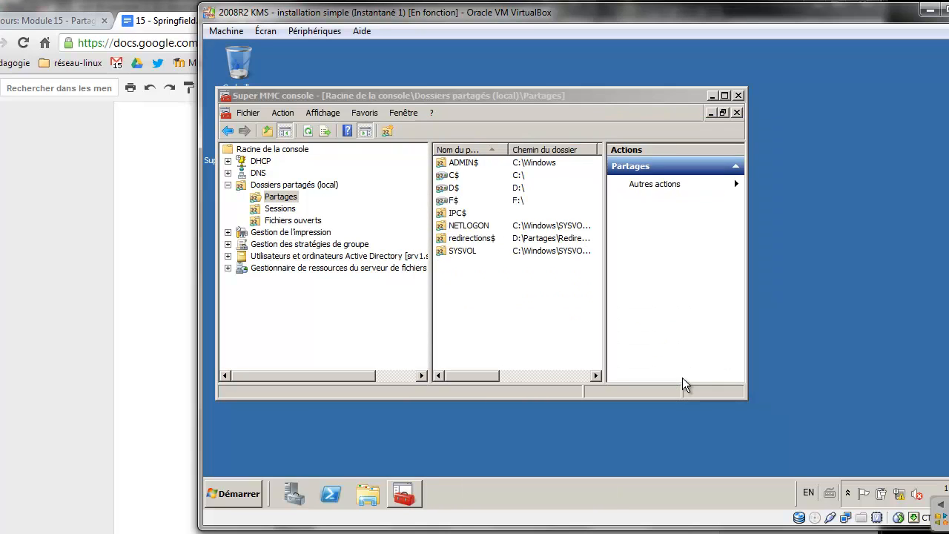
Expand Group Policy Management down to the springfield.local domain and its linked GPOs
click(227, 245)
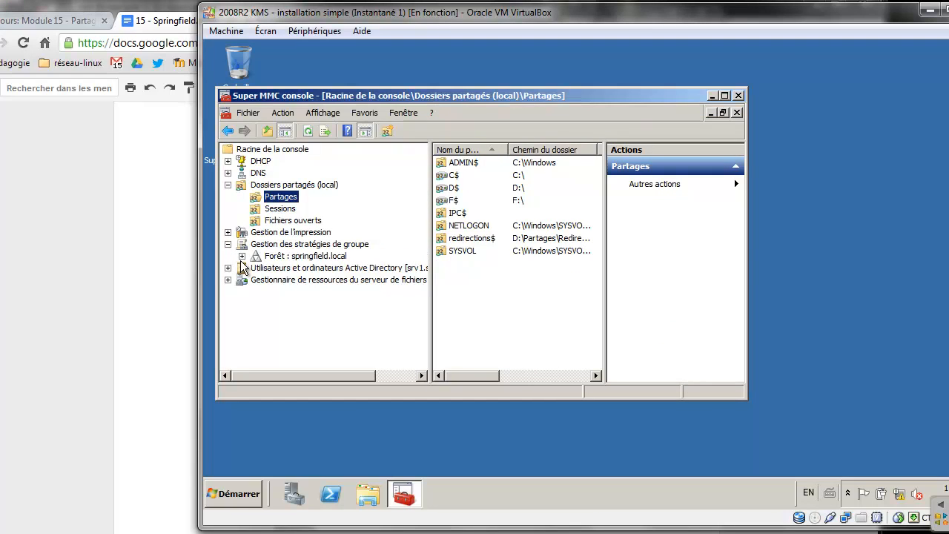
click(242, 256)
click(256, 268)
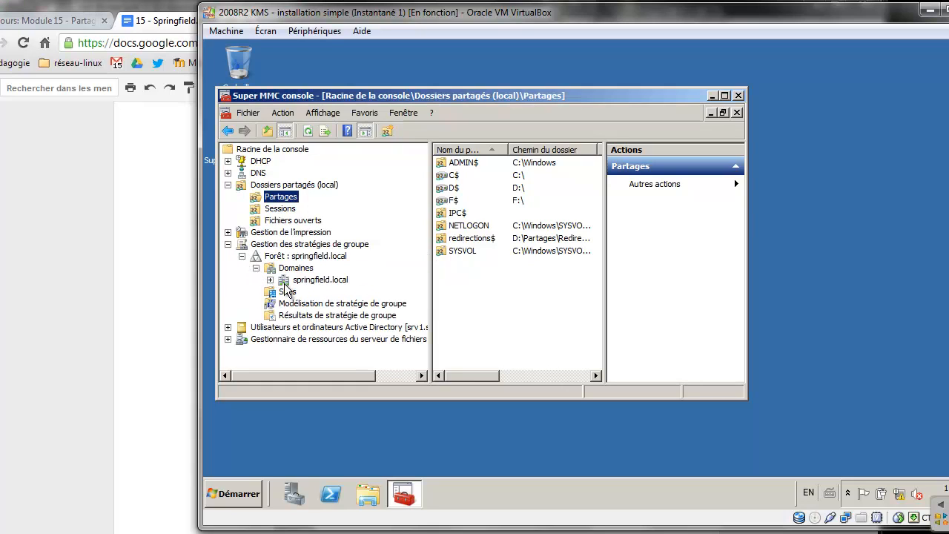
click(270, 279)
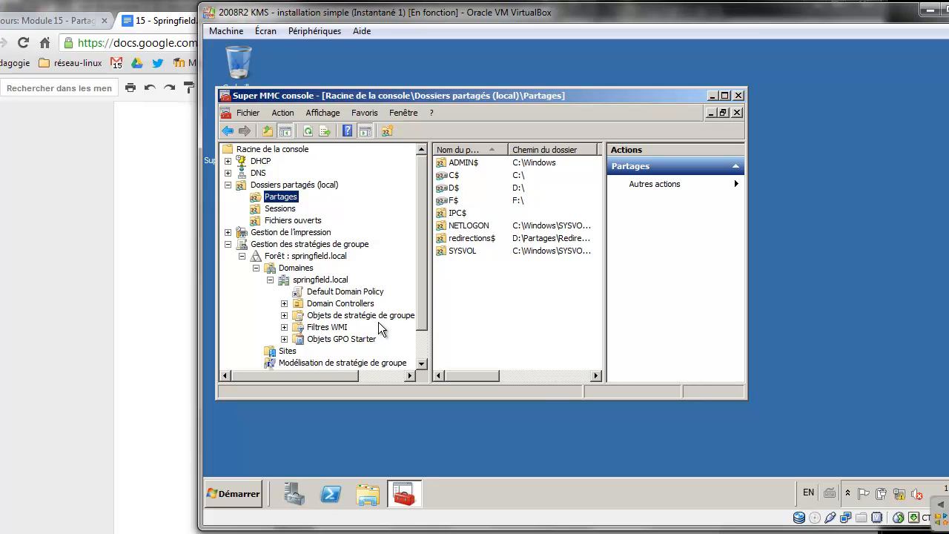
drag(426, 269, 420, 298)
click(285, 268)
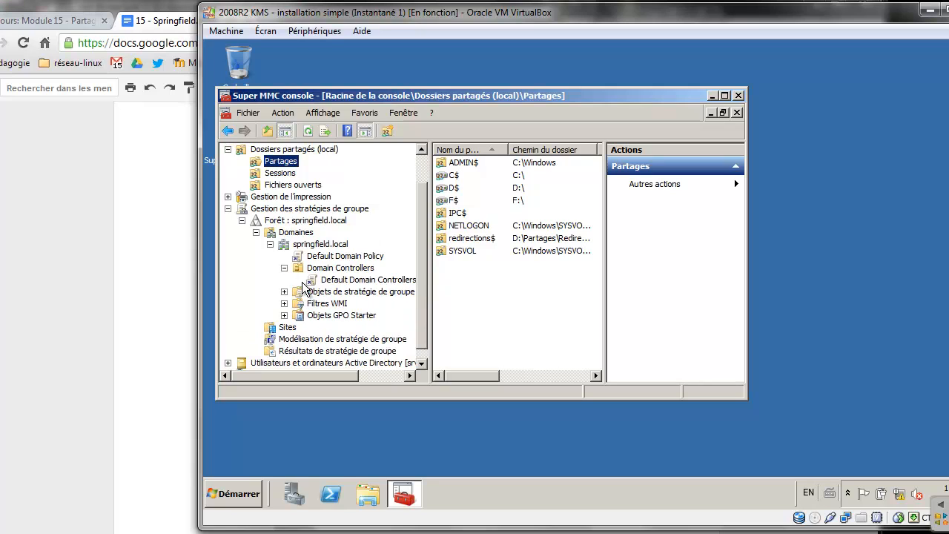
click(362, 273)
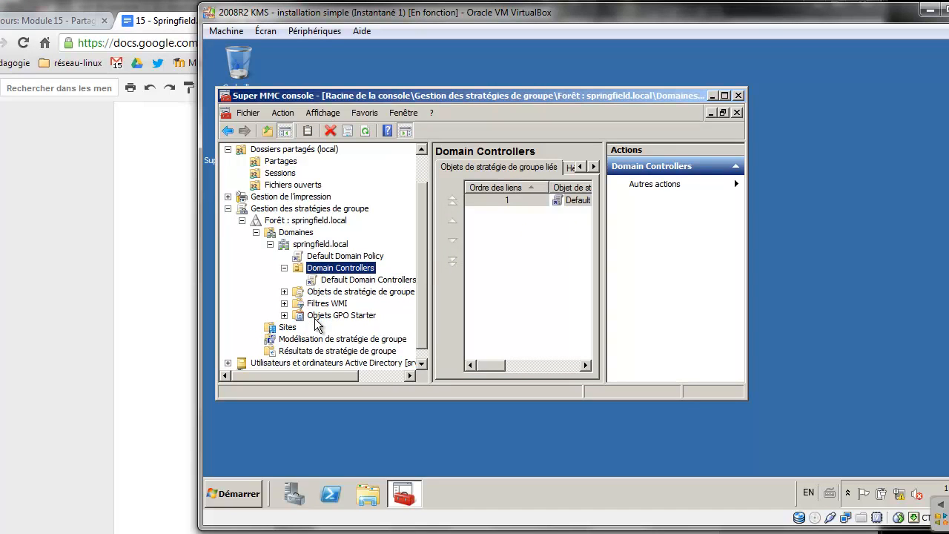
click(334, 249)
Refresh the tree and select OU_eleves under OU_Principal_Spingfield > OU_USERS
key(F5)
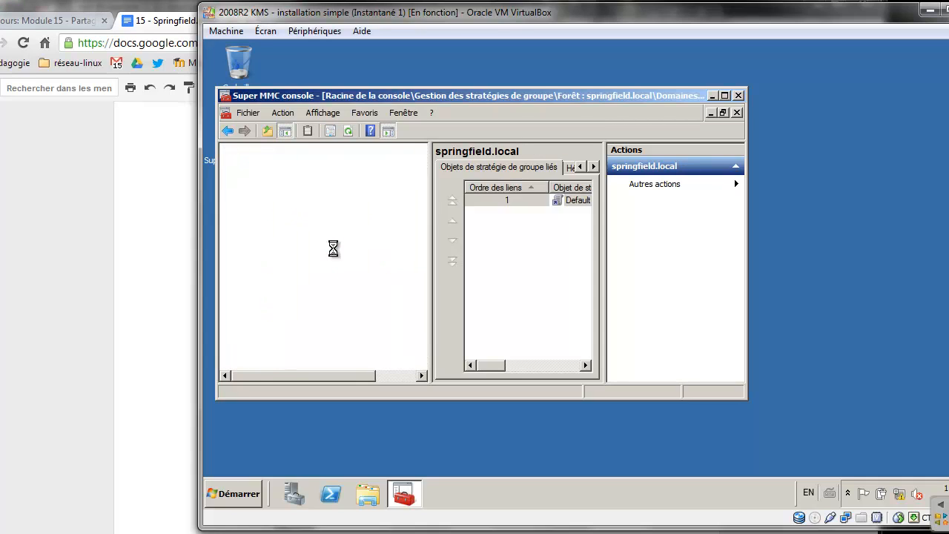
click(284, 315)
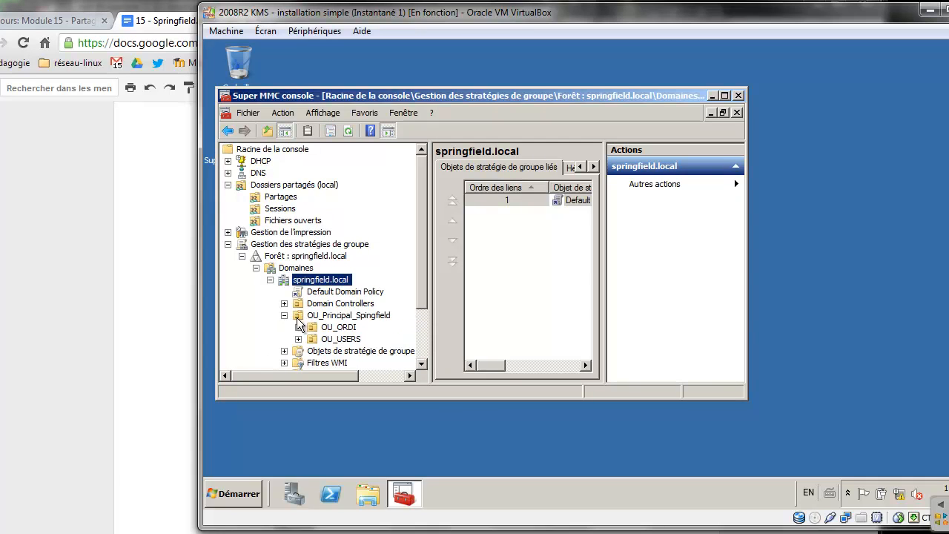
click(298, 339)
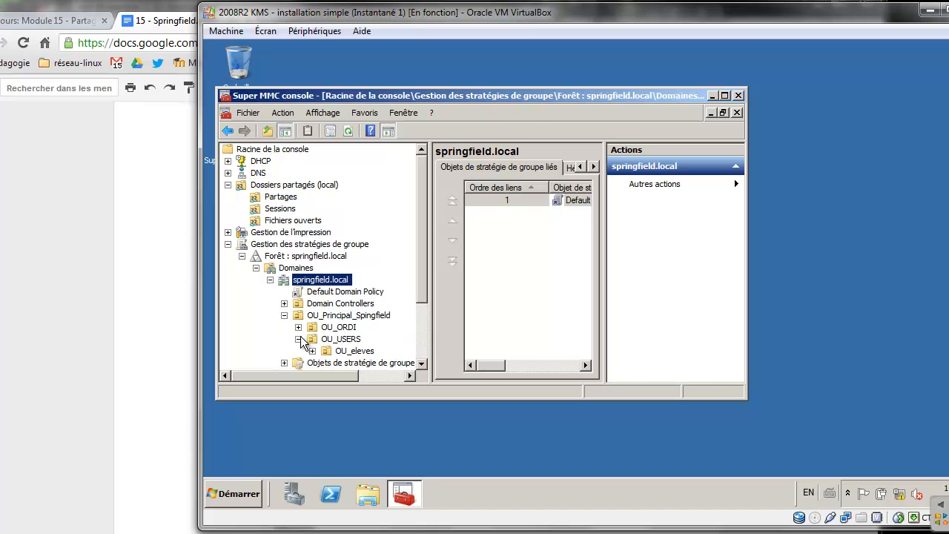
click(349, 363)
click(354, 351)
scroll(417, 296, down, 2)
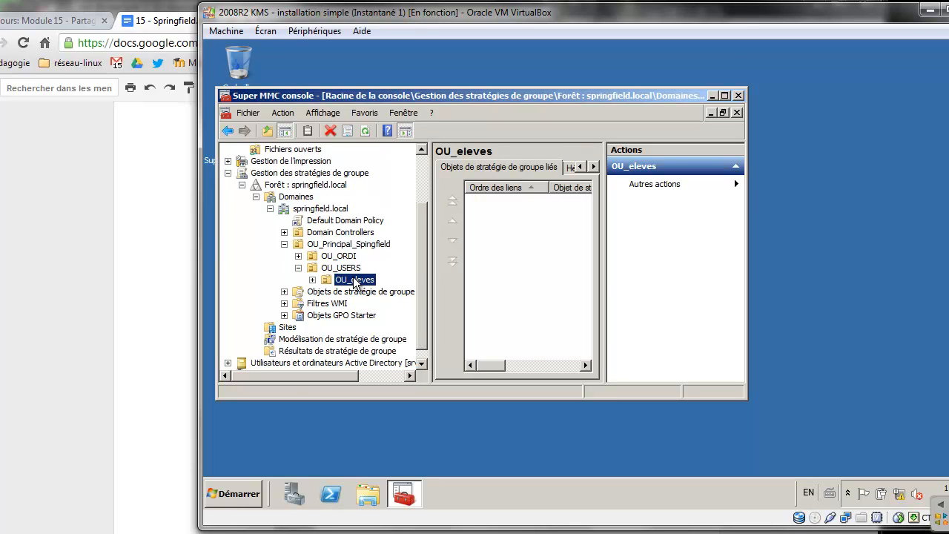
Create GPO_redir_docs linked to OU_eleves and open it in the Group Policy Management Editor
right_click(355, 280)
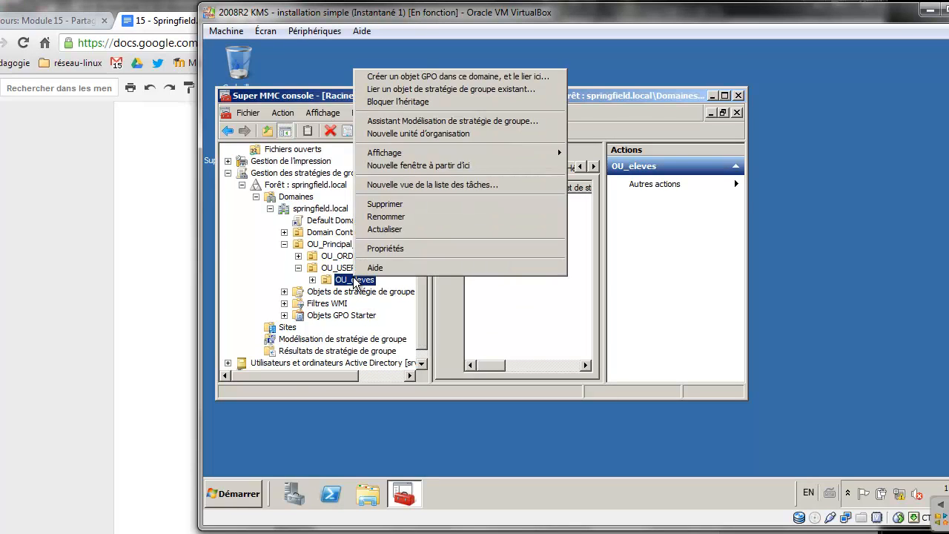
click(432, 81)
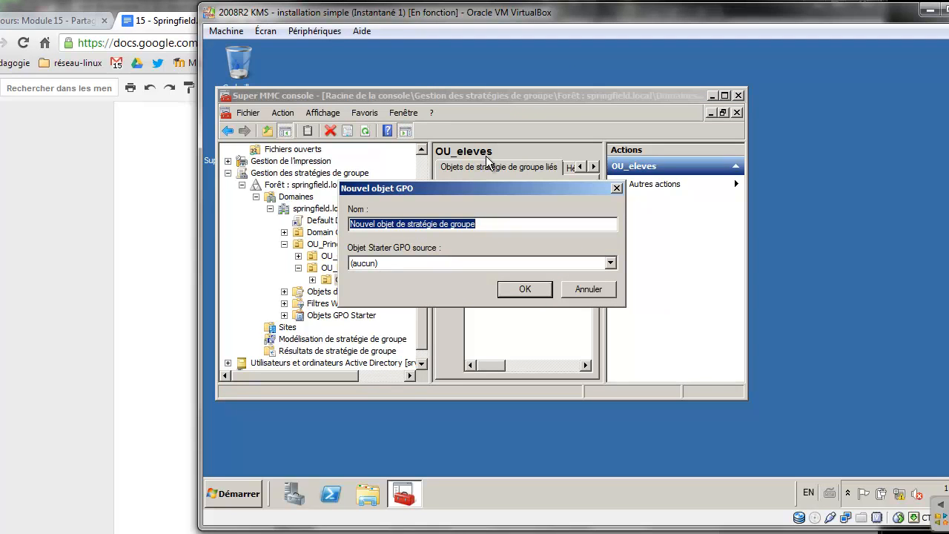
text(GPO_)
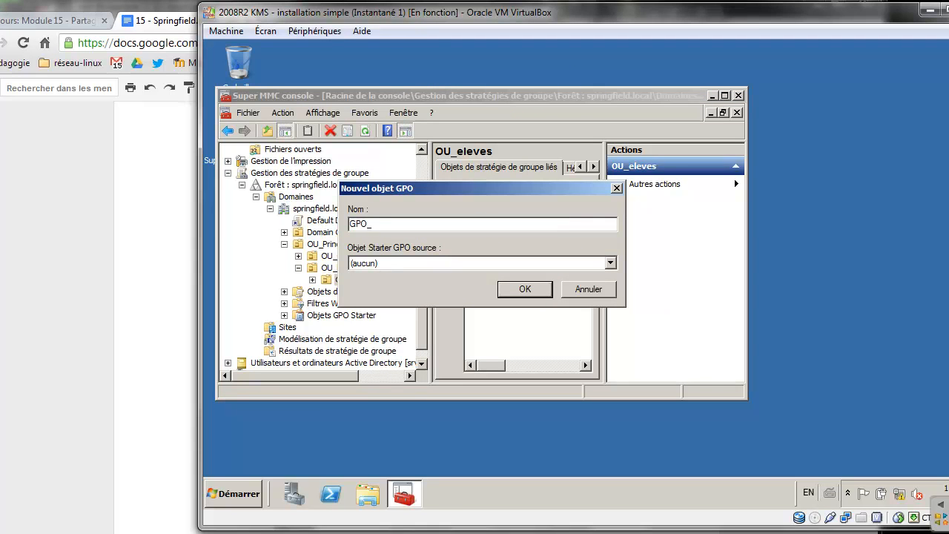
text(redir_docs)
click(524, 288)
click(312, 280)
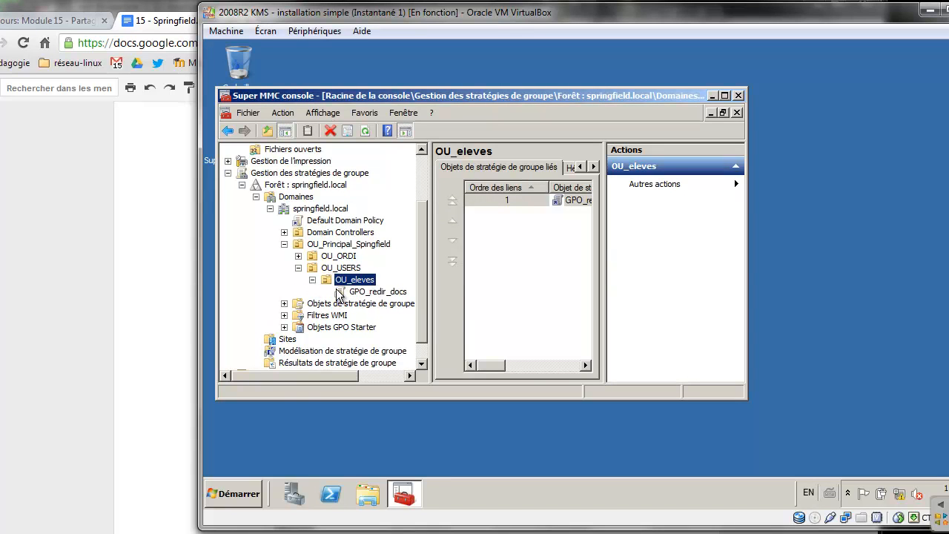
right_click(374, 292)
click(395, 301)
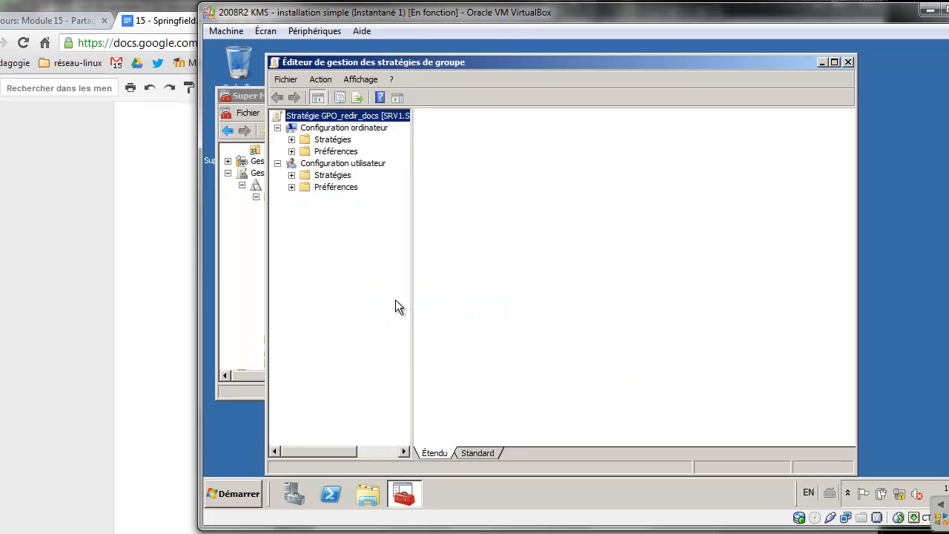
Open the Documents properties under User Configuration > Windows Settings > Folder Redirection
click(292, 176)
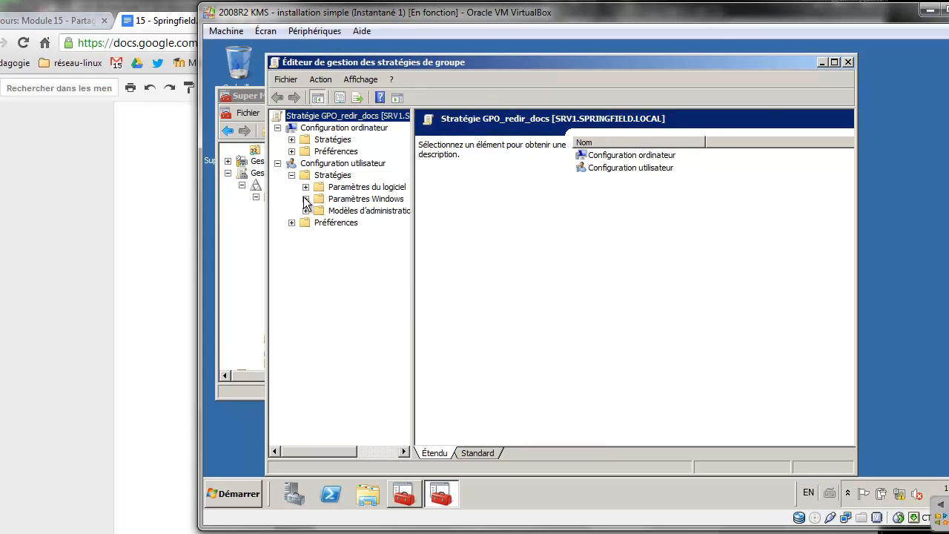
click(305, 198)
click(346, 234)
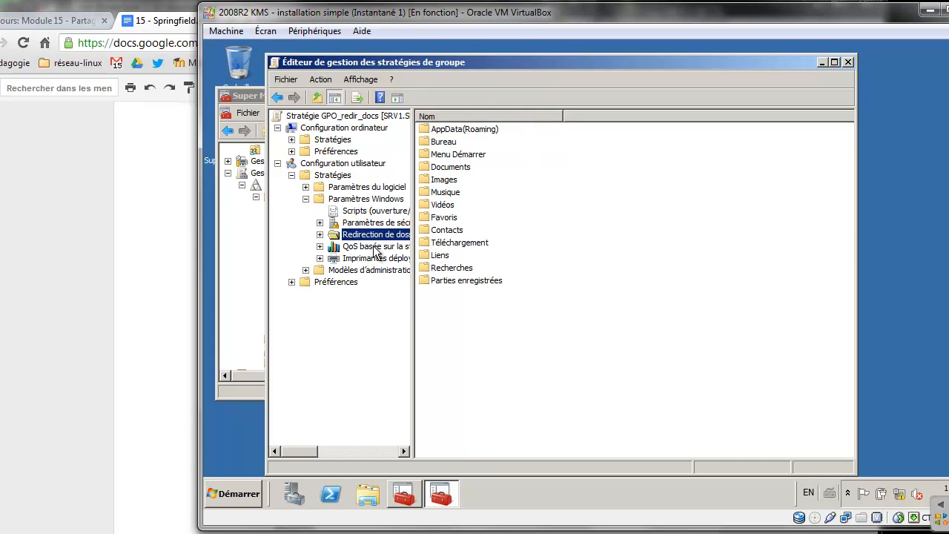
click(447, 168)
right_click(447, 168)
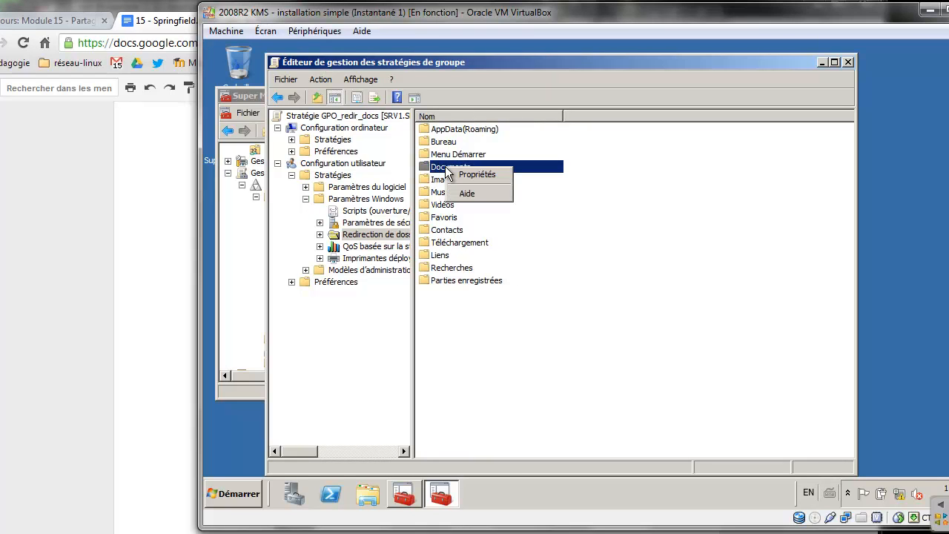
click(462, 175)
Redirect everyone's Documents (De base) to root path \\SRV1\redirections$ and accept the warning
click(466, 185)
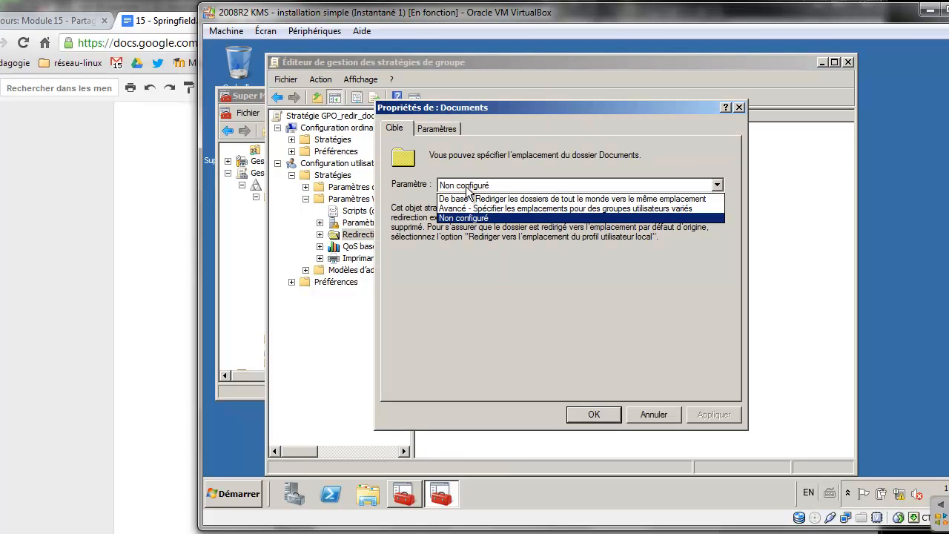
click(485, 198)
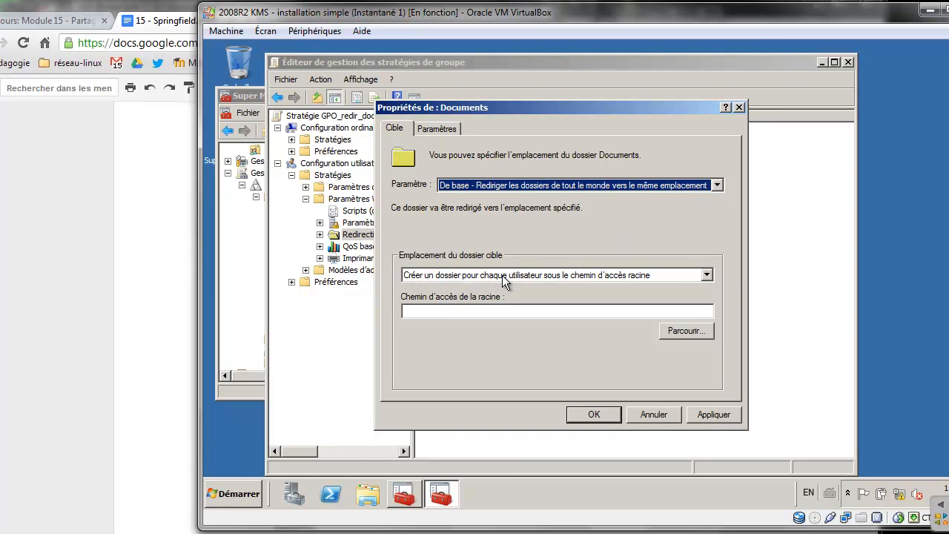
click(514, 310)
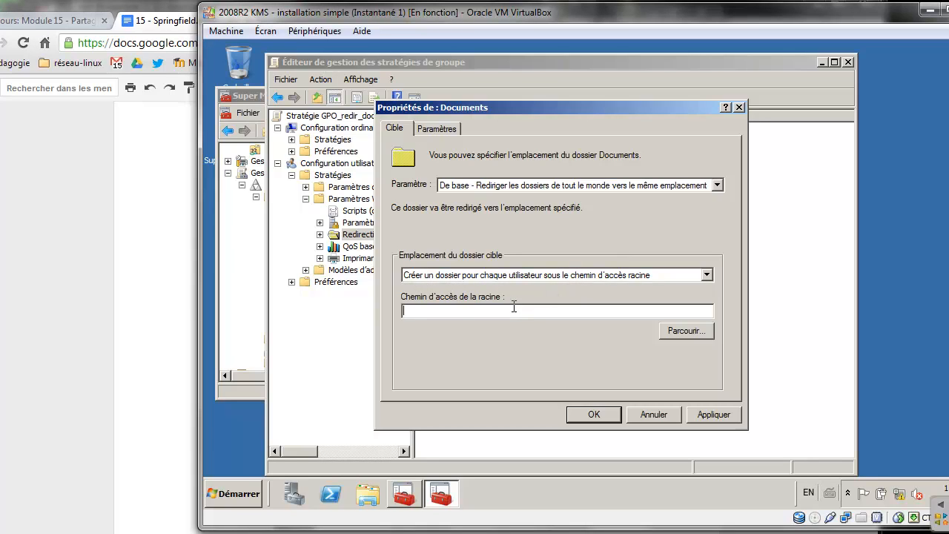
text(\\SRV1\redirections$)
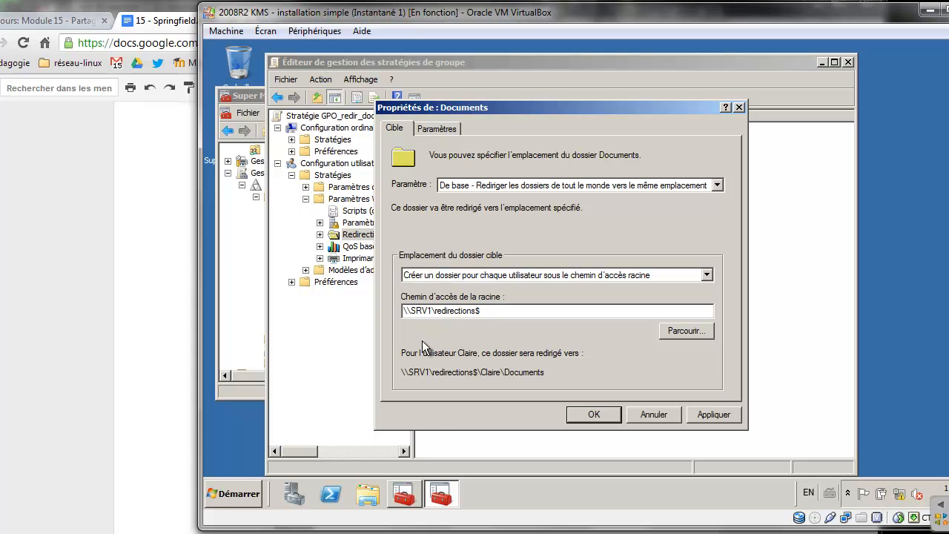
key(ctrl+2)
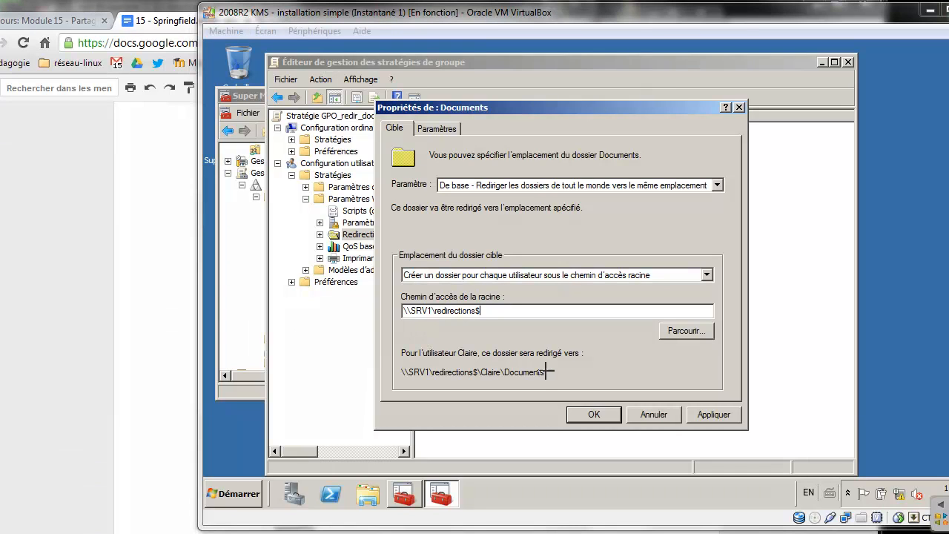
mouse_move(487, 344)
mouse_down()
mouse_move(549, 368)
mouse_move(380, 366)
mouse_move(468, 404)
mouse_move(549, 354)
mouse_up()
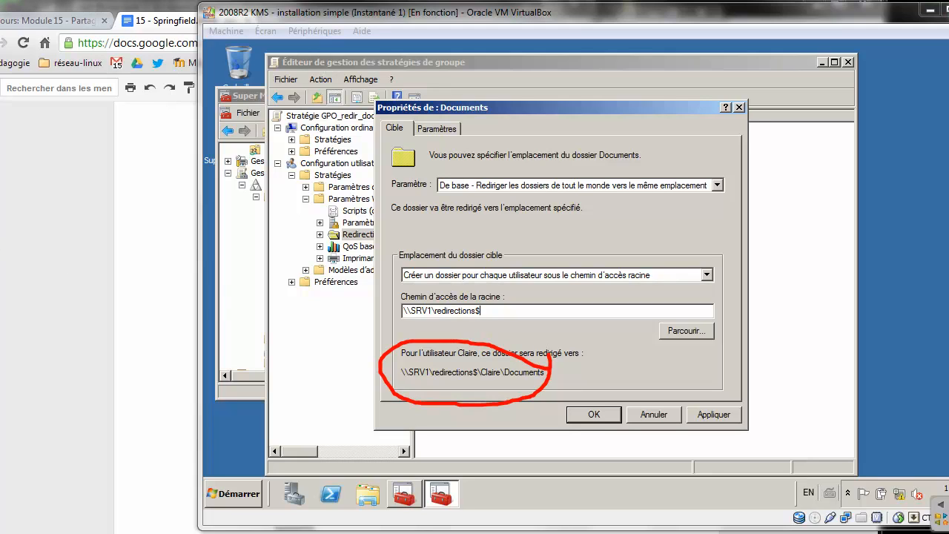
drag(587, 373, 424, 356)
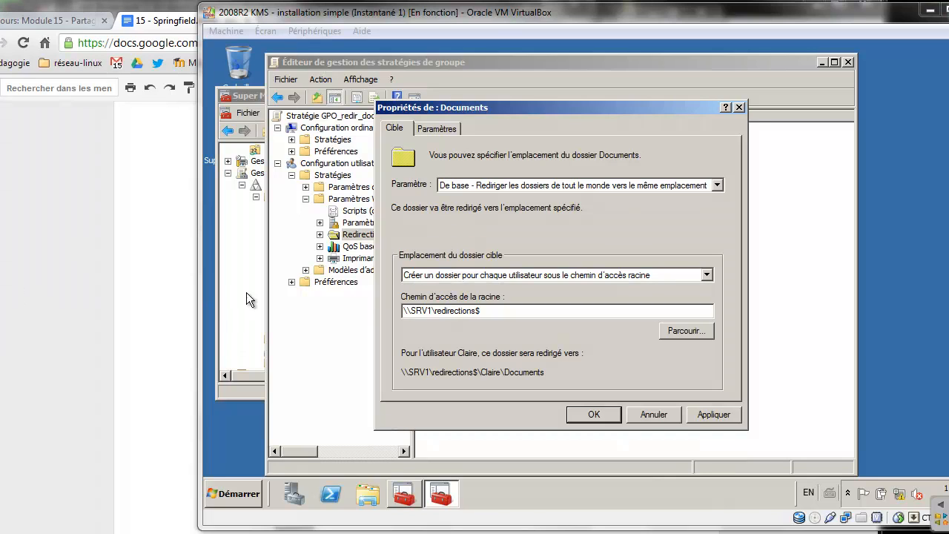
click(438, 129)
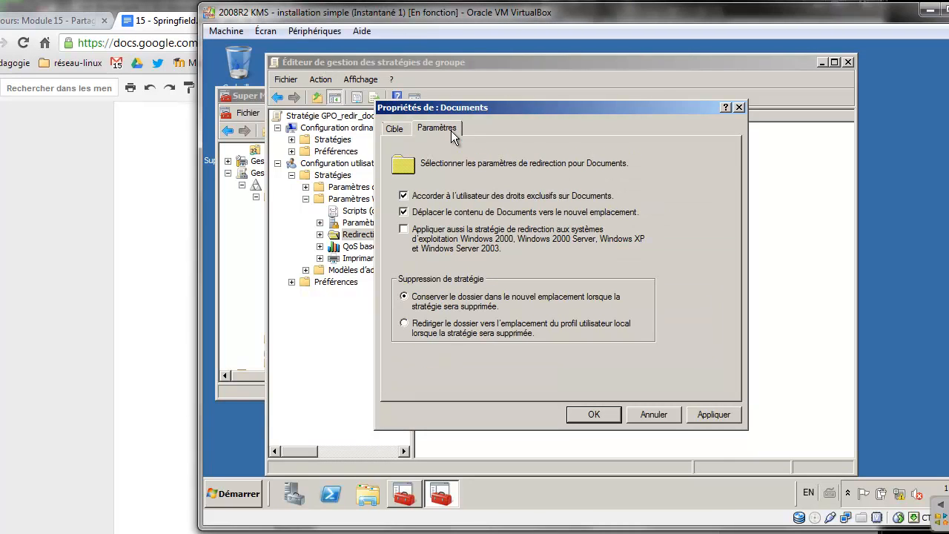
click(393, 130)
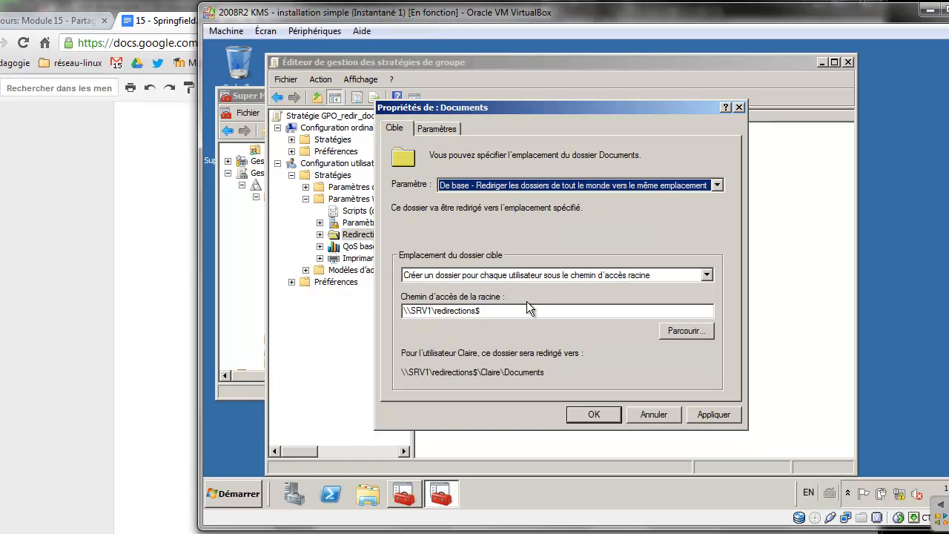
click(593, 415)
click(655, 326)
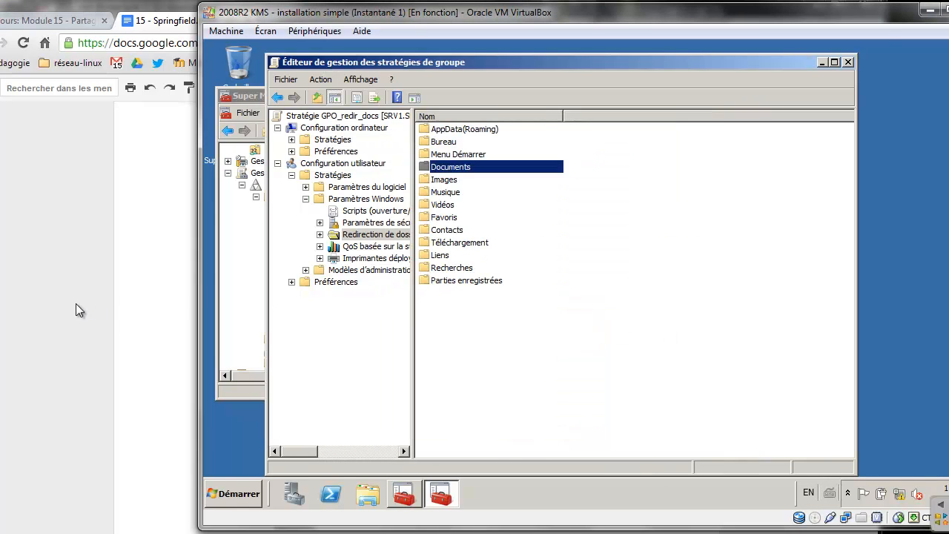
Check the course document, then bring up the Bureau folder's actions in the editor
click(75, 304)
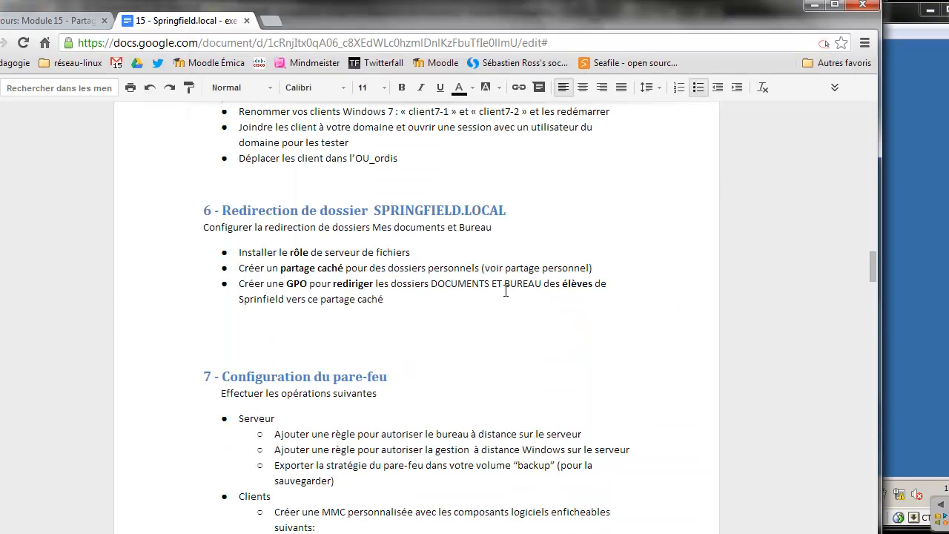
key(alt+Tab)
click(443, 154)
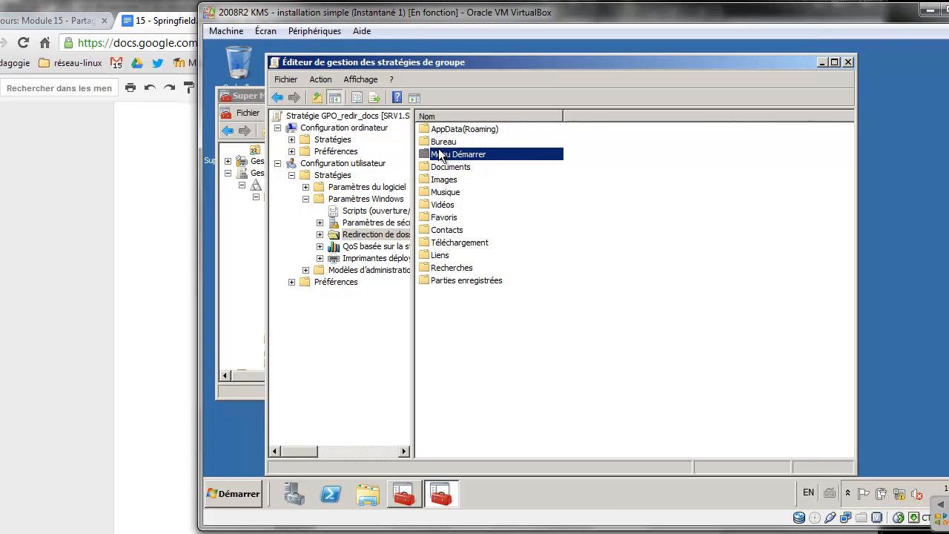
click(443, 142)
right_click(443, 145)
Give Bureau basic redirection to root path \\SRV1\redirections$ and accept the compatibility warning
click(468, 154)
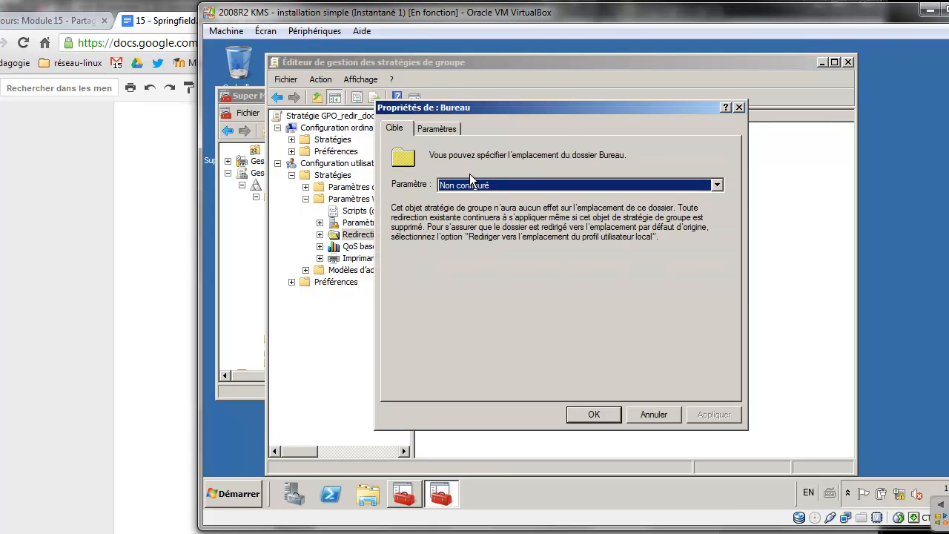
click(470, 185)
click(471, 202)
click(445, 311)
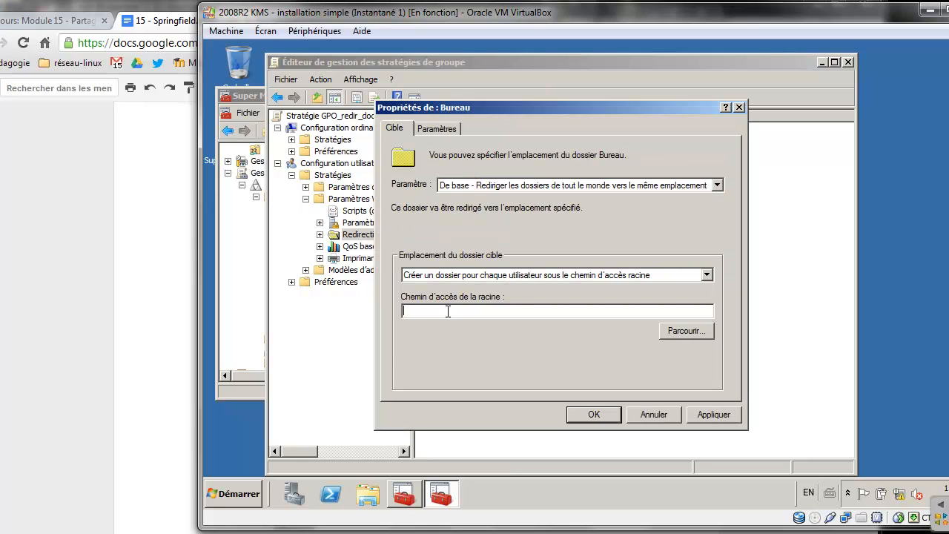
text(\\SRV1\redirections$)
click(610, 413)
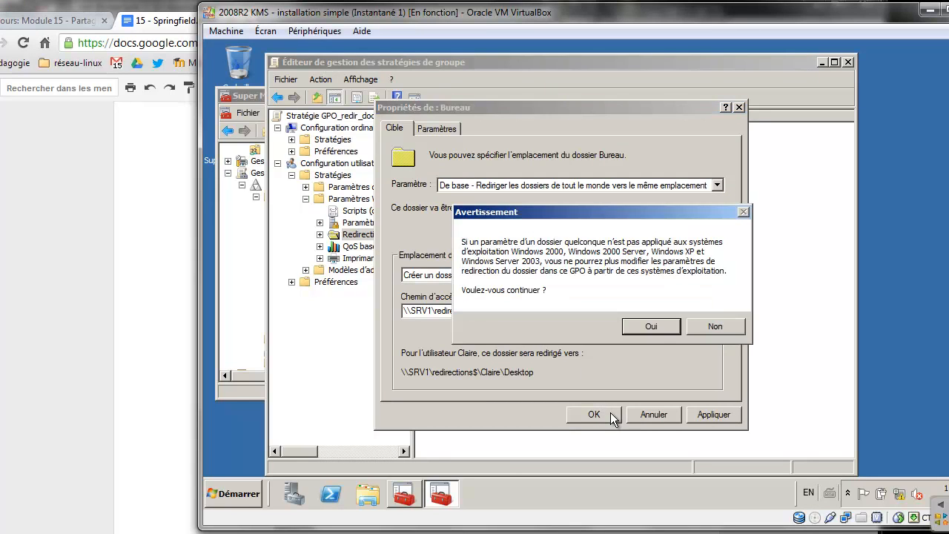
click(656, 331)
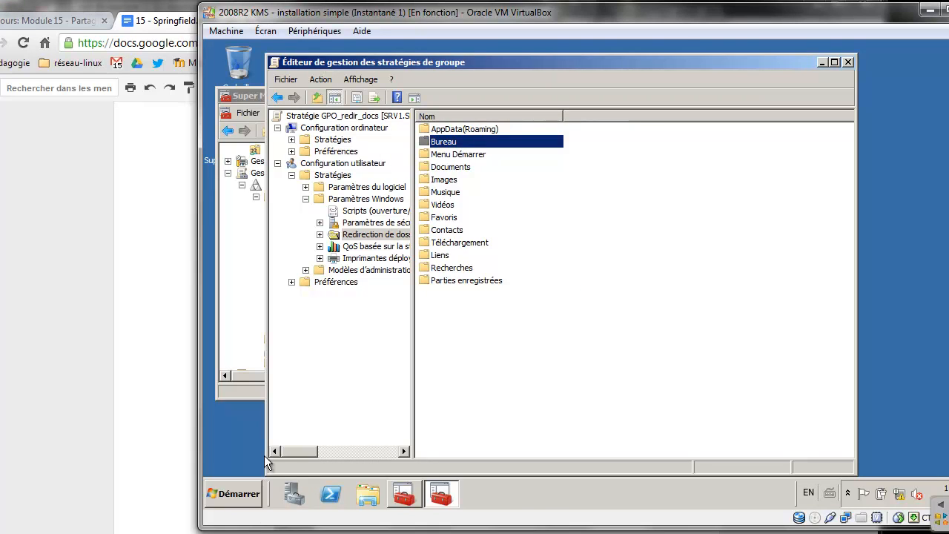
click(174, 389)
Review the exercise instructions in the Google Doc, then bring up the Win7_RSAT client VM
scroll(392, 368, up, 2)
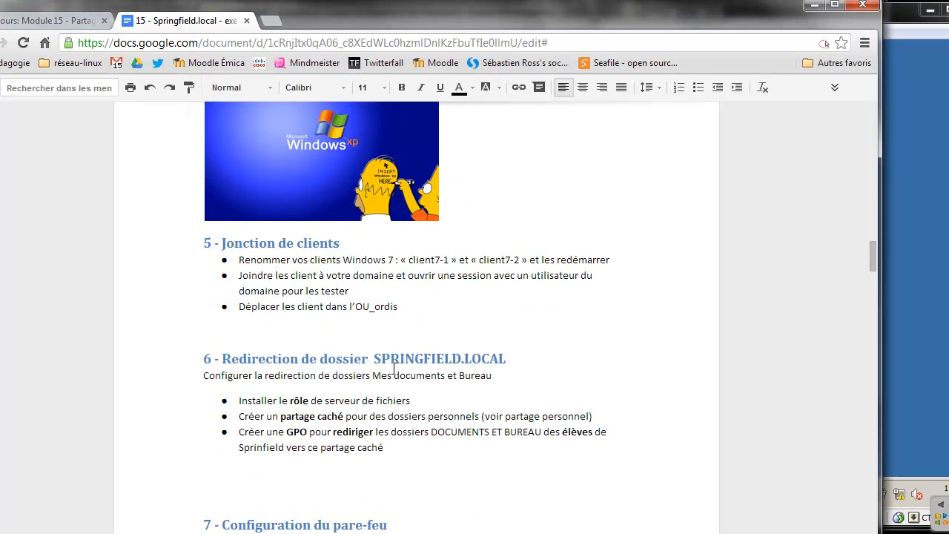
scroll(393, 368, up, 1)
scroll(393, 368, down, 4)
scroll(394, 367, down, 1)
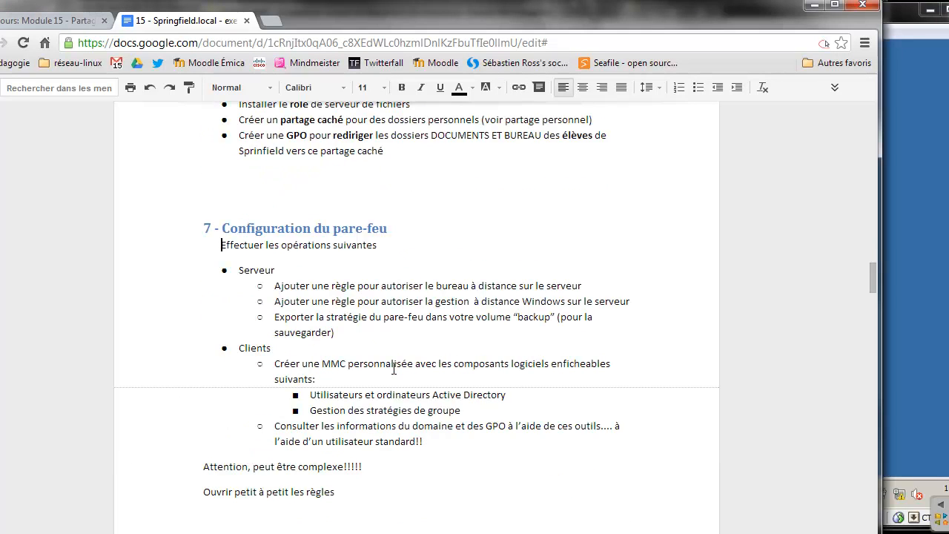
scroll(393, 368, down, 3)
scroll(393, 368, up, 10)
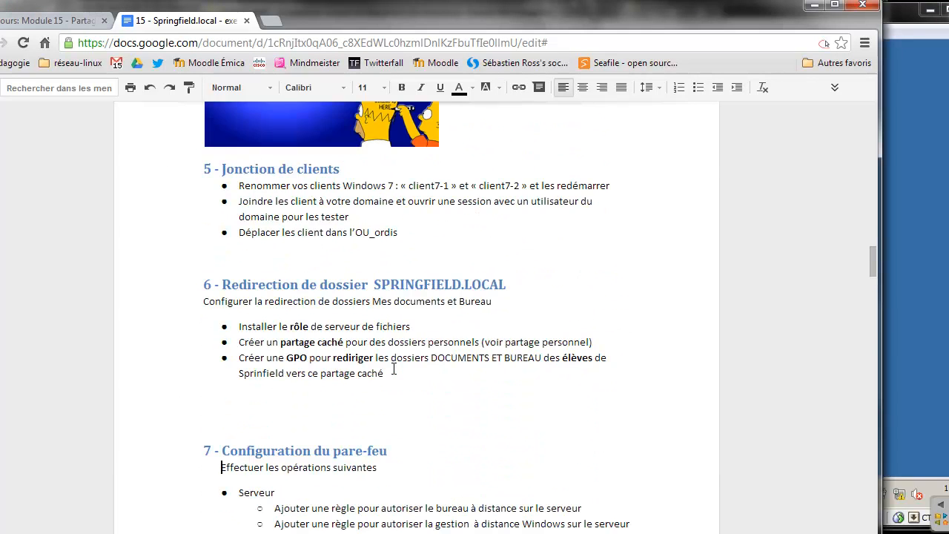
scroll(393, 368, up, 3)
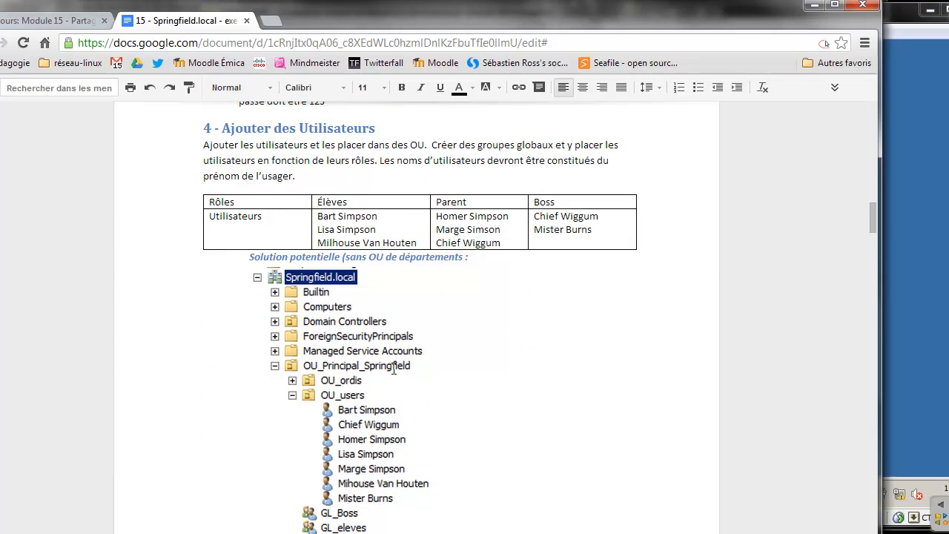
scroll(394, 369, up, 1)
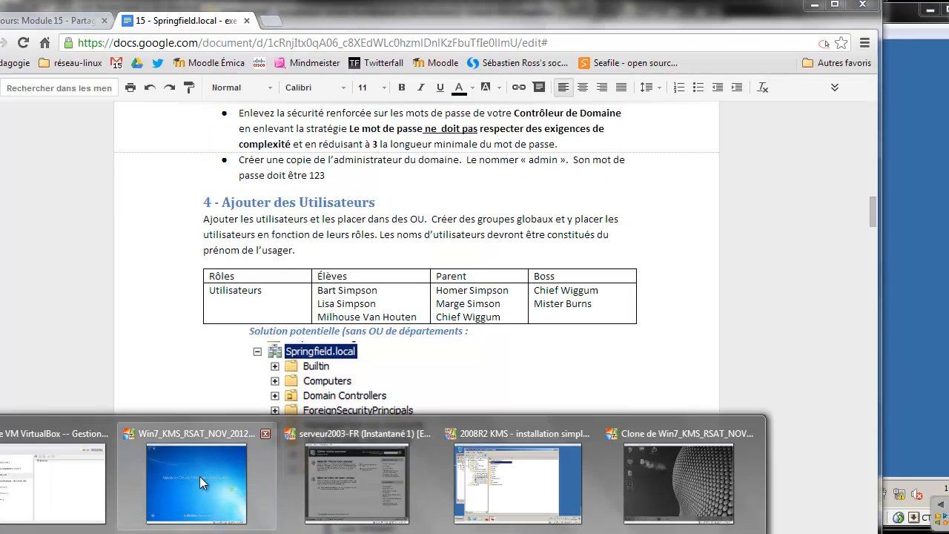
click(196, 476)
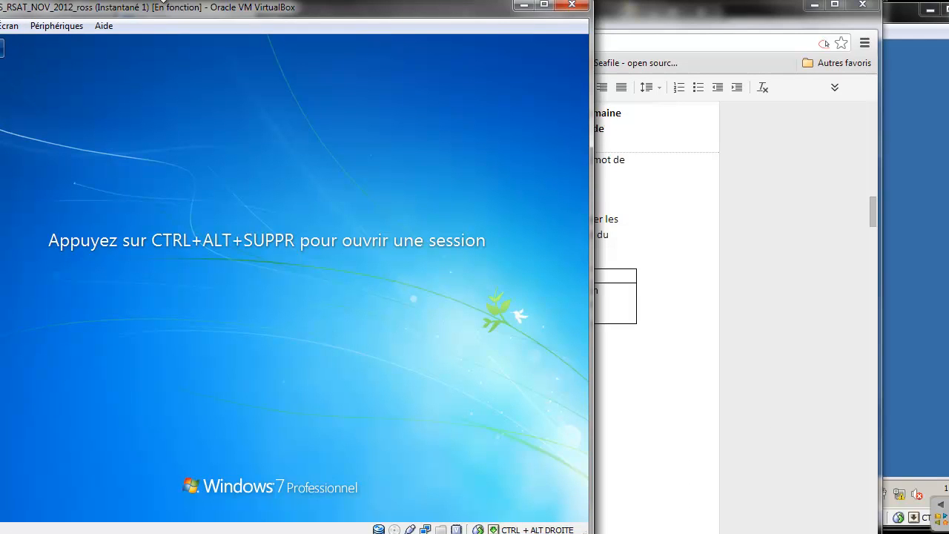
Centre the client VM window and send Ctrl-Alt-Del to reach the Other User logon
drag(253, 7, 466, 7)
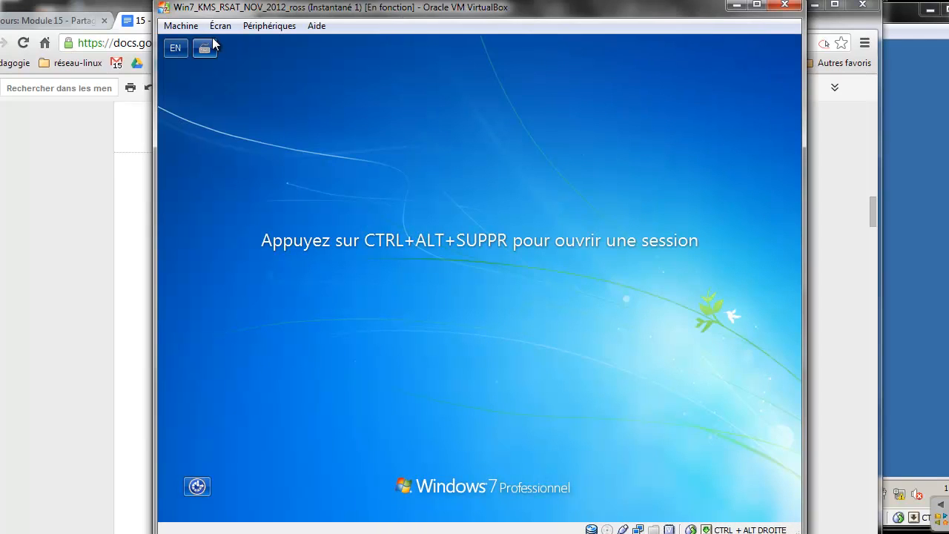
click(195, 28)
click(196, 128)
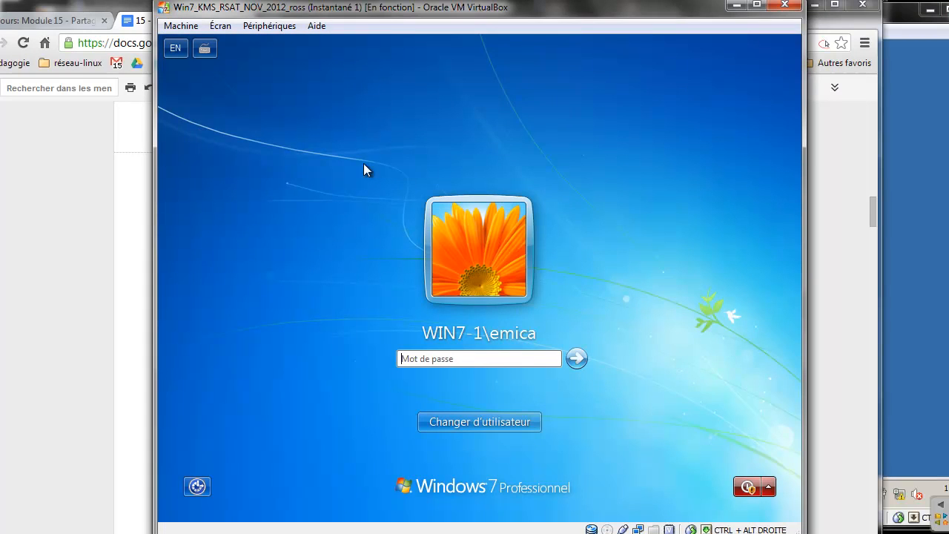
click(505, 420)
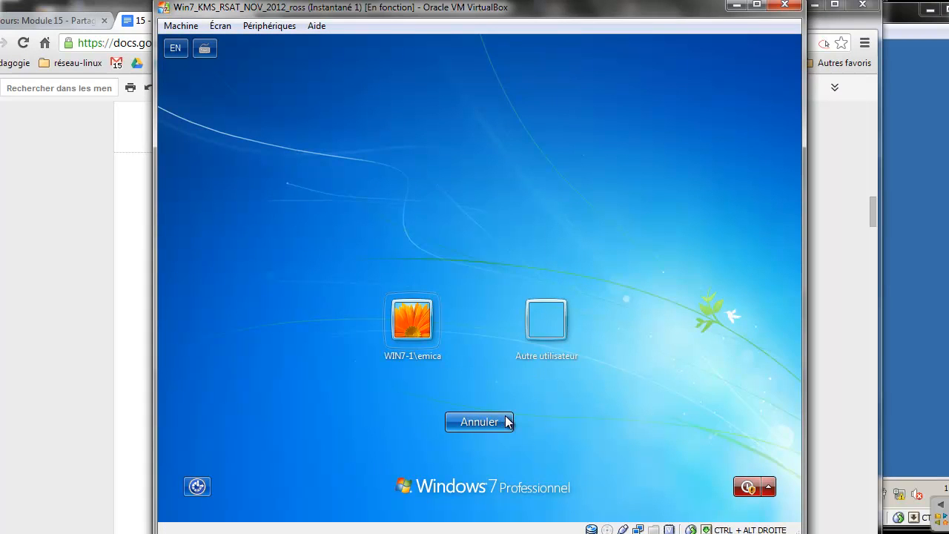
click(546, 338)
Log on to the SPRINGFIELD domain with the student user's name and password
text(bart)
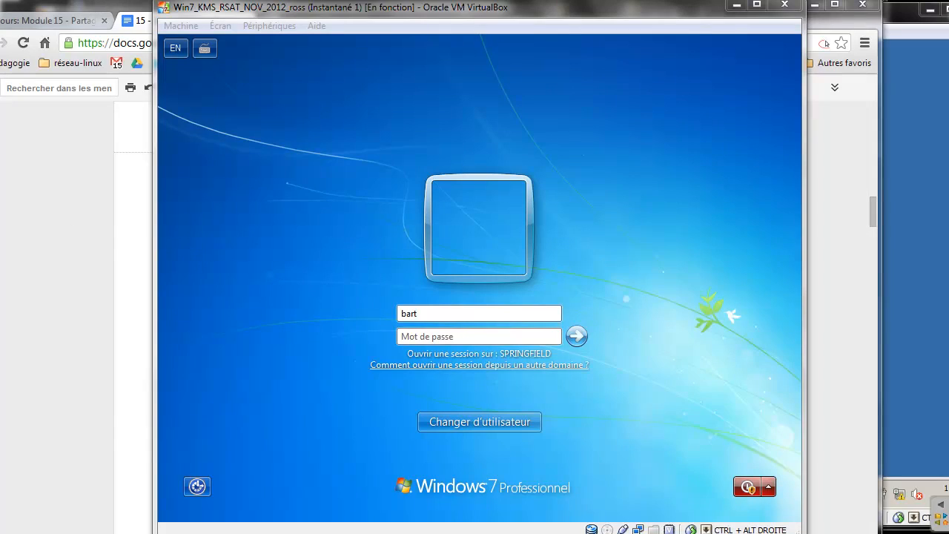
mouse_move(423, 309)
mouse_down()
mouse_move(409, 300)
mouse_move(410, 322)
mouse_up()
mouse_move(500, 363)
mouse_down()
mouse_move(546, 357)
mouse_move(392, 331)
mouse_up()
click(461, 330)
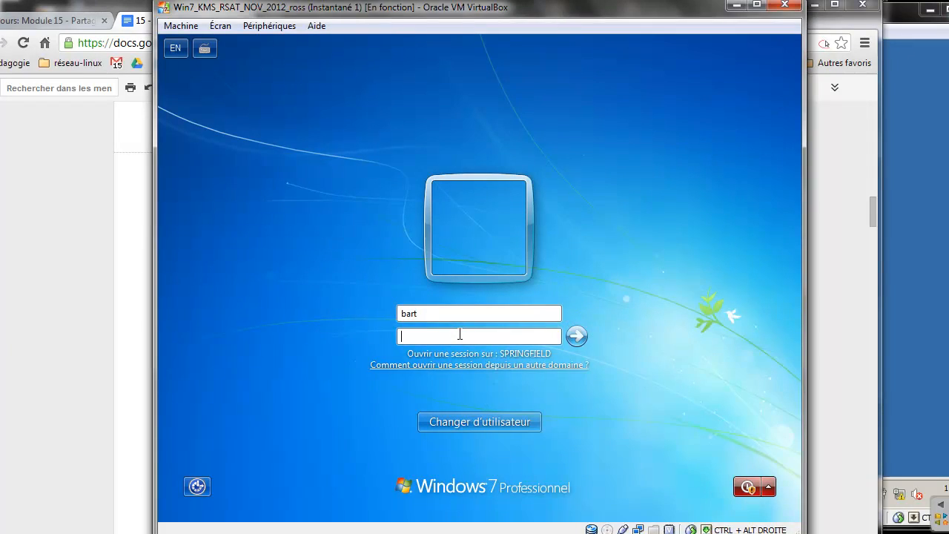
key(Return)
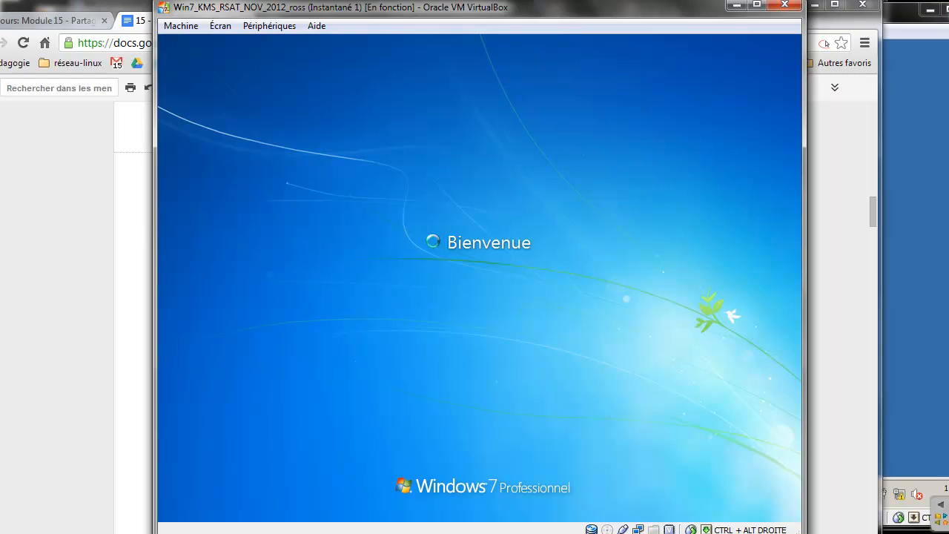
click(379, 532)
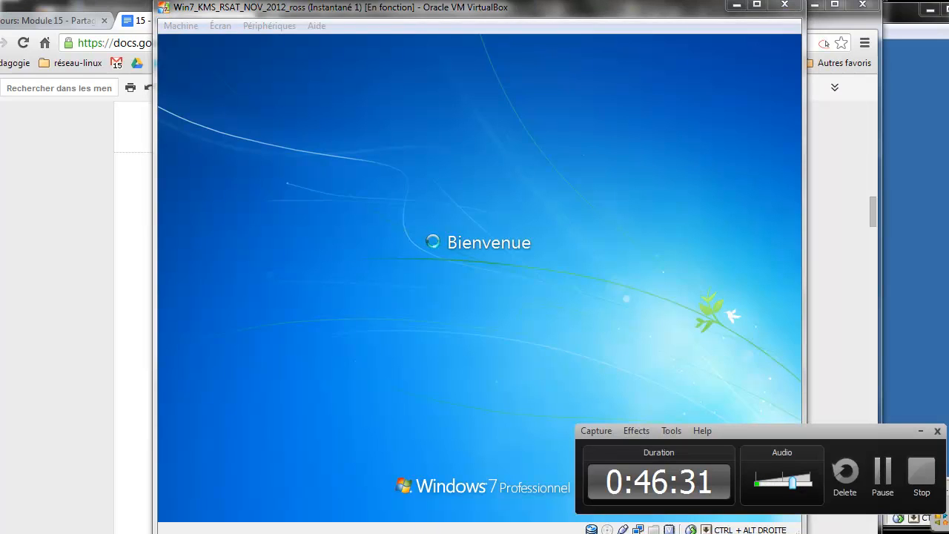
click(881, 468)
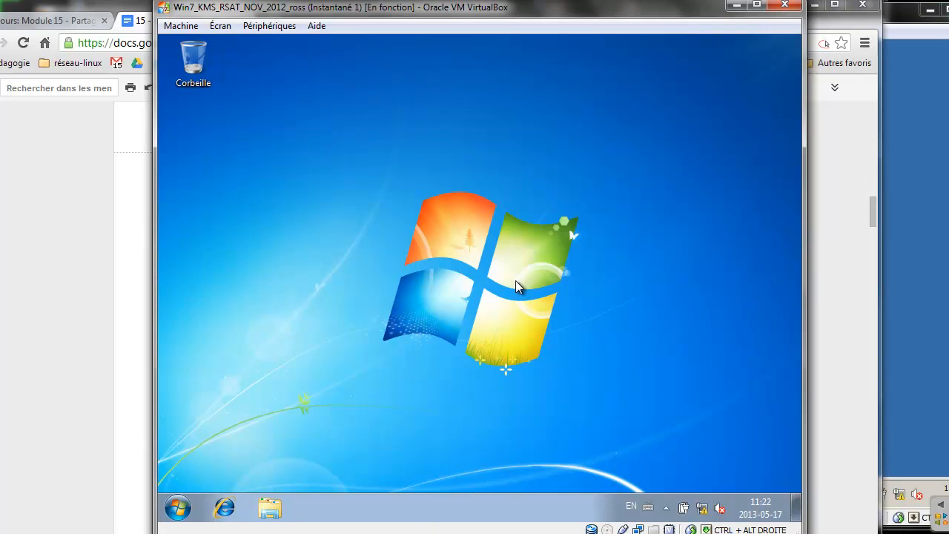
Confirm the client's Documents library points to \\SRV1\redirections$, then return to the server VM
click(179, 509)
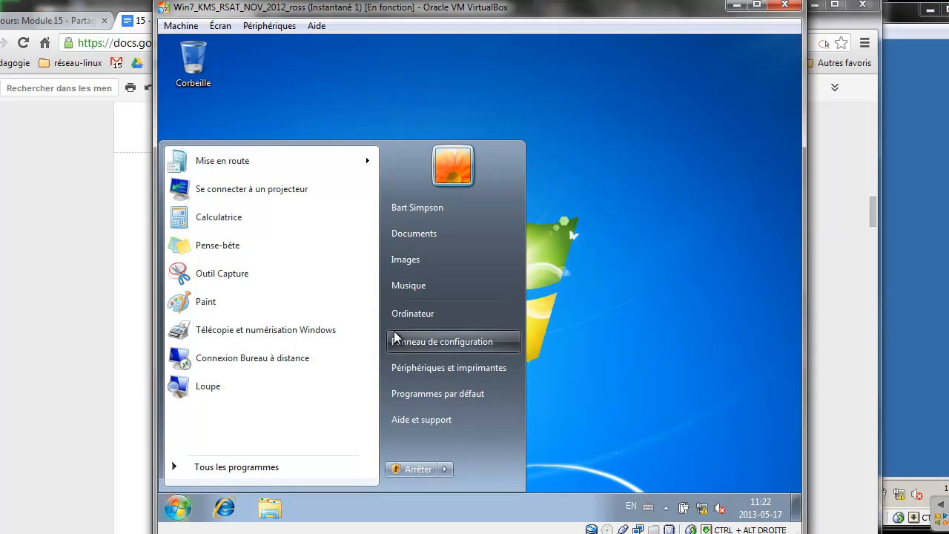
right_click(435, 236)
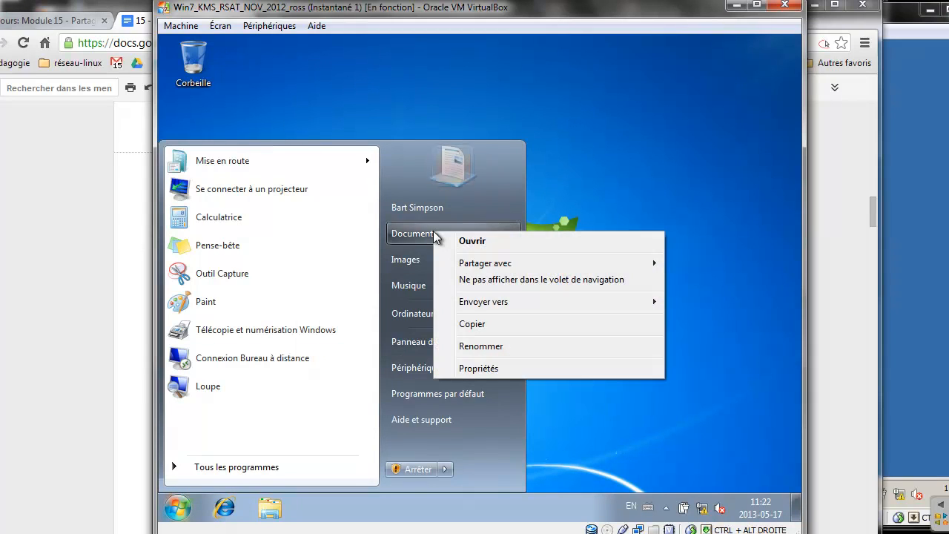
click(486, 368)
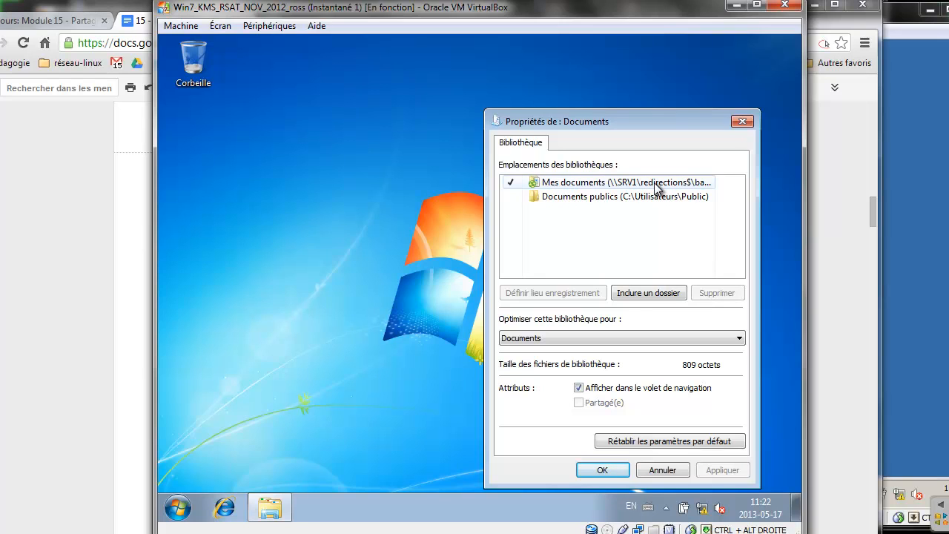
click(913, 185)
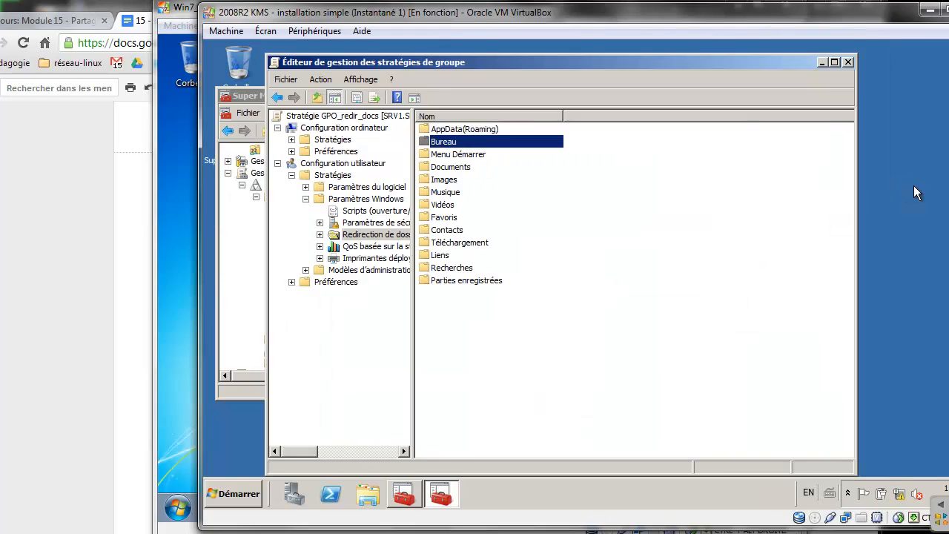
On the server, browse Computer > DATA (D:) > Partages > Redirections to the student's folder
click(368, 493)
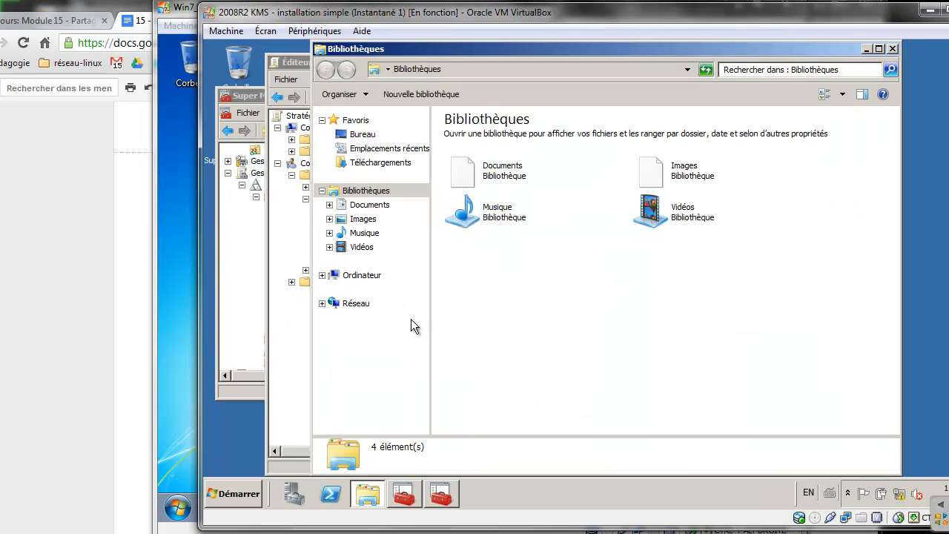
click(354, 275)
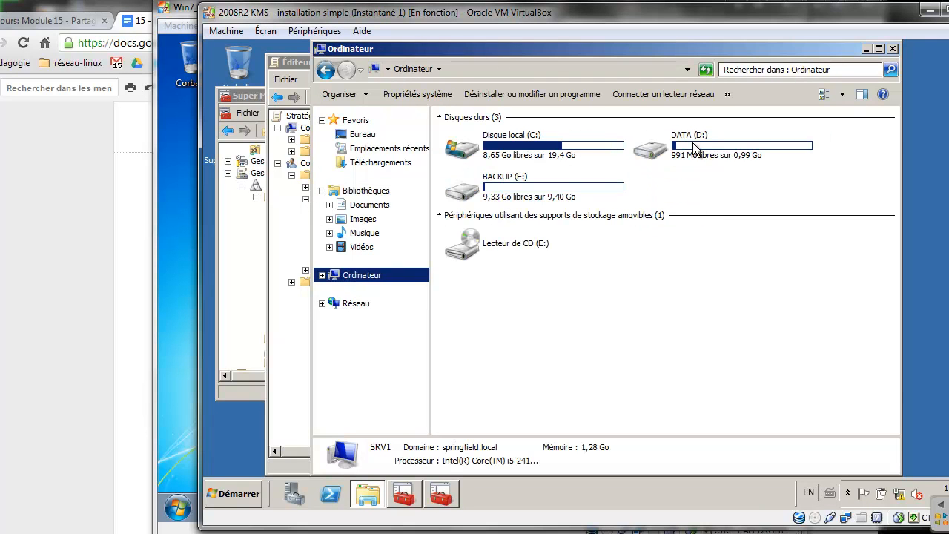
double_click(694, 148)
double_click(472, 138)
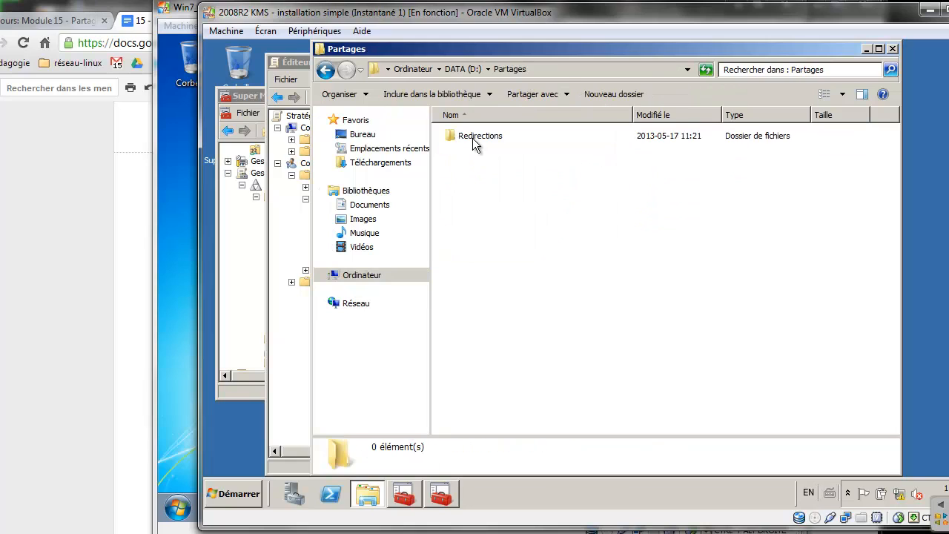
double_click(472, 138)
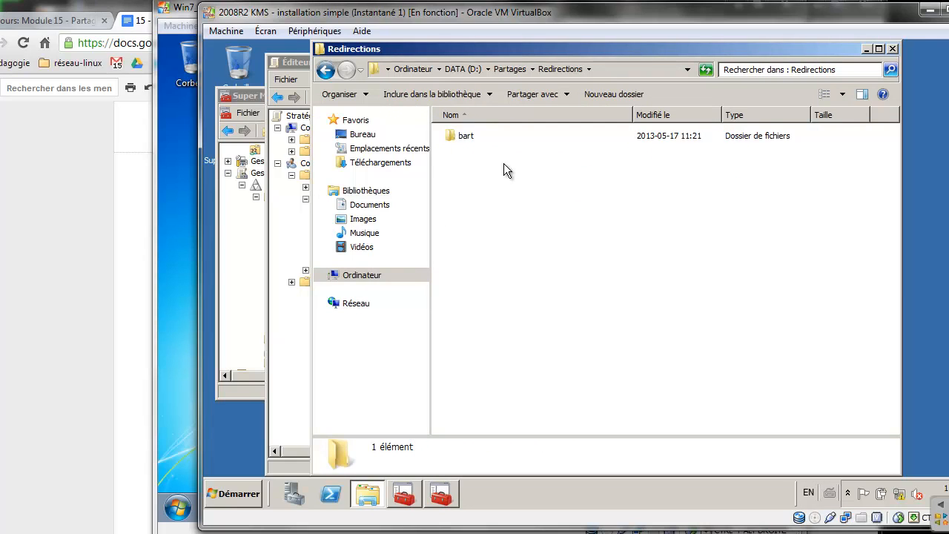
double_click(467, 138)
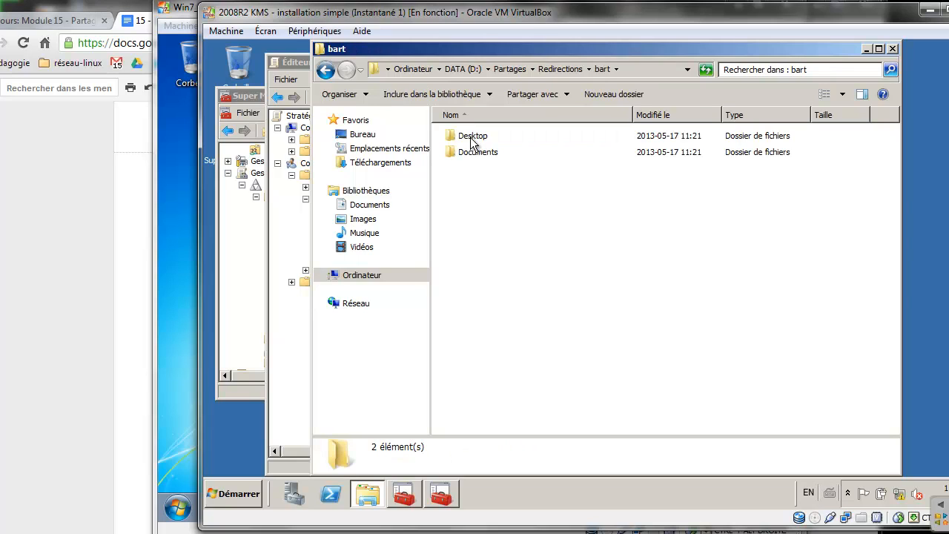
Try opening the Desktop and Documents subfolders, cancelling the access prompts
double_click(471, 140)
click(695, 286)
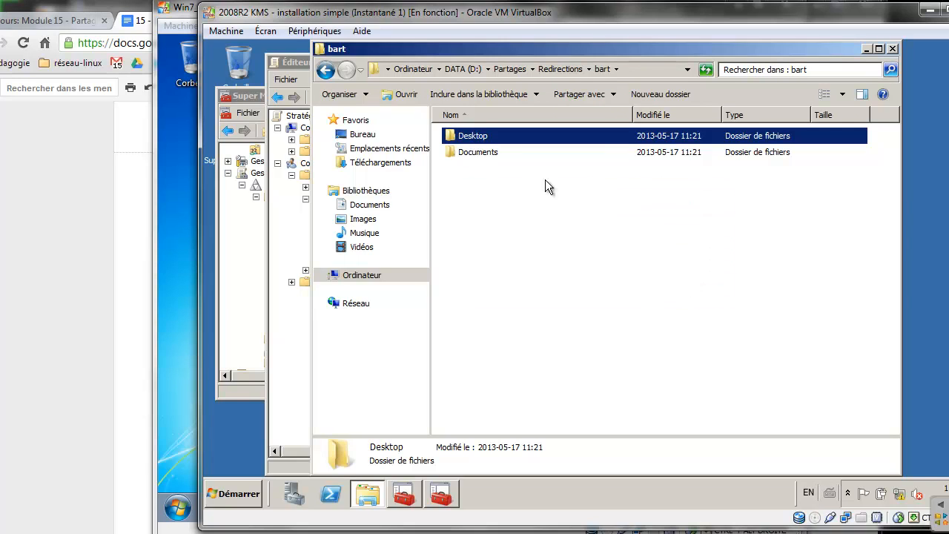
double_click(498, 150)
click(686, 285)
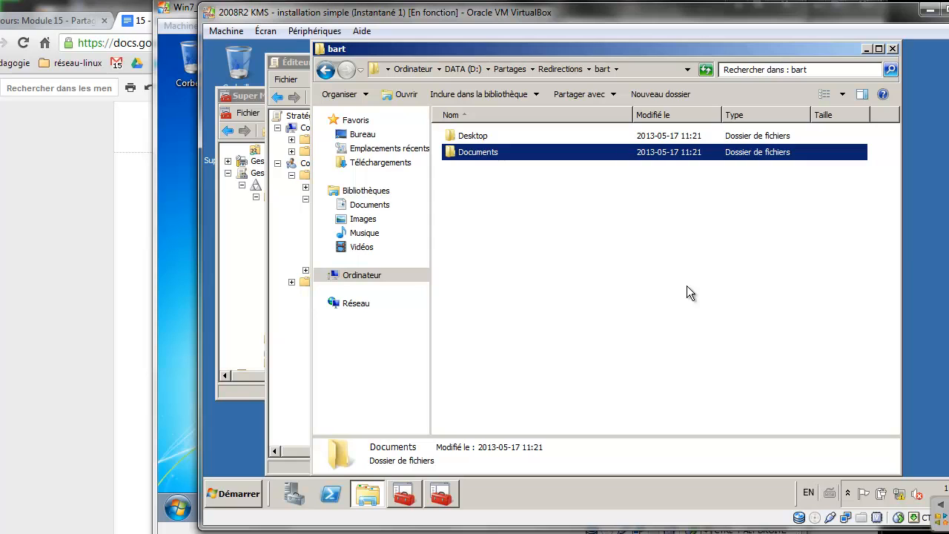
click(126, 290)
Scroll to section 6 and draw a red line dividing it from section 7, labelled 1 and 2
scroll(156, 309, down, 10)
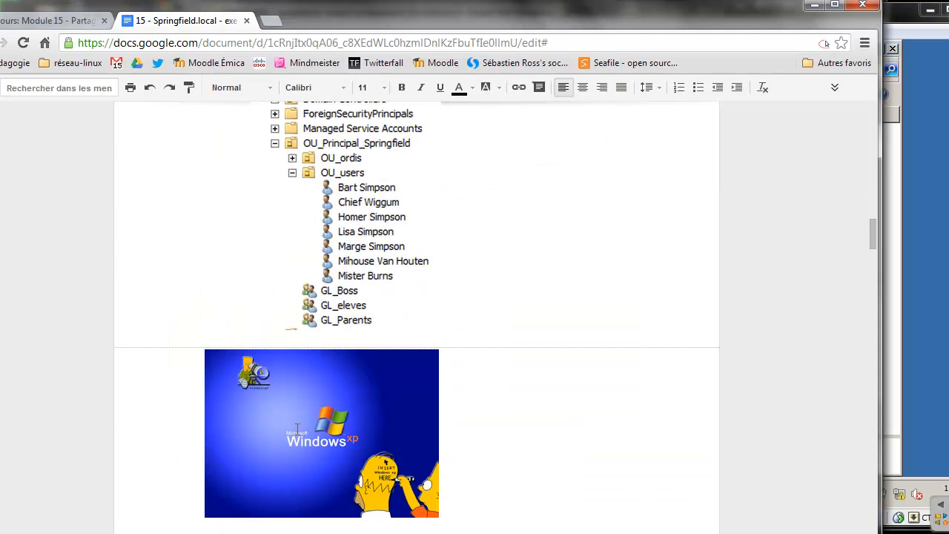
scroll(296, 430, down, 2)
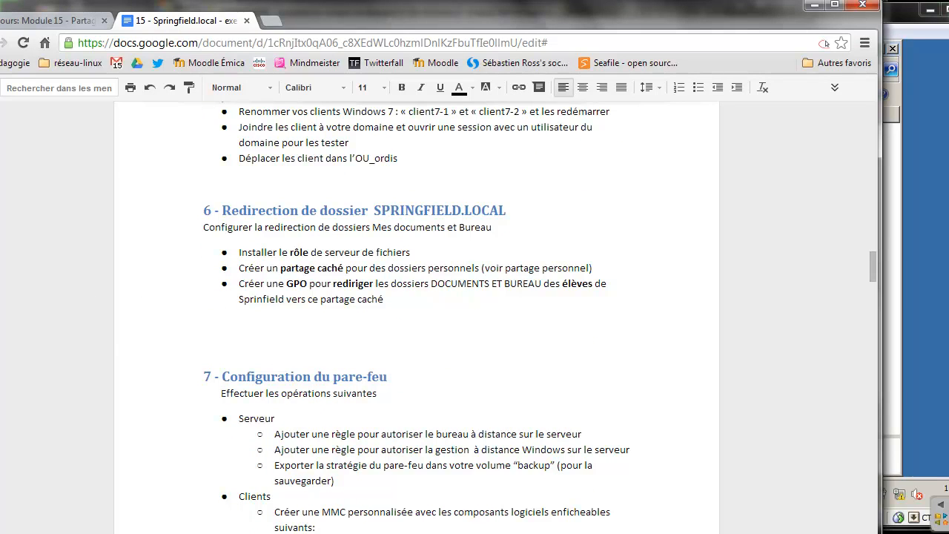
drag(165, 337, 808, 388)
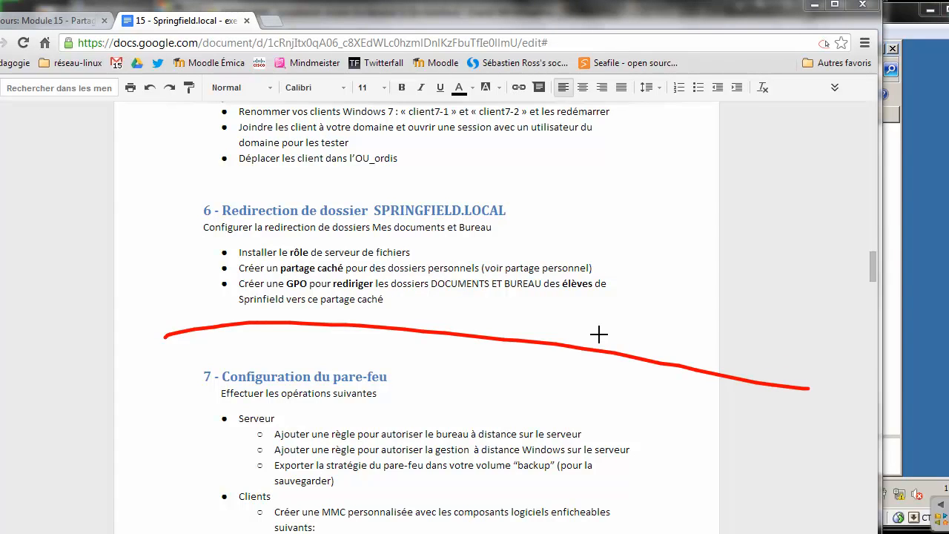
drag(524, 366, 547, 393)
mouse_move(549, 294)
mouse_down()
mouse_move(551, 317)
mouse_move(579, 316)
mouse_up()
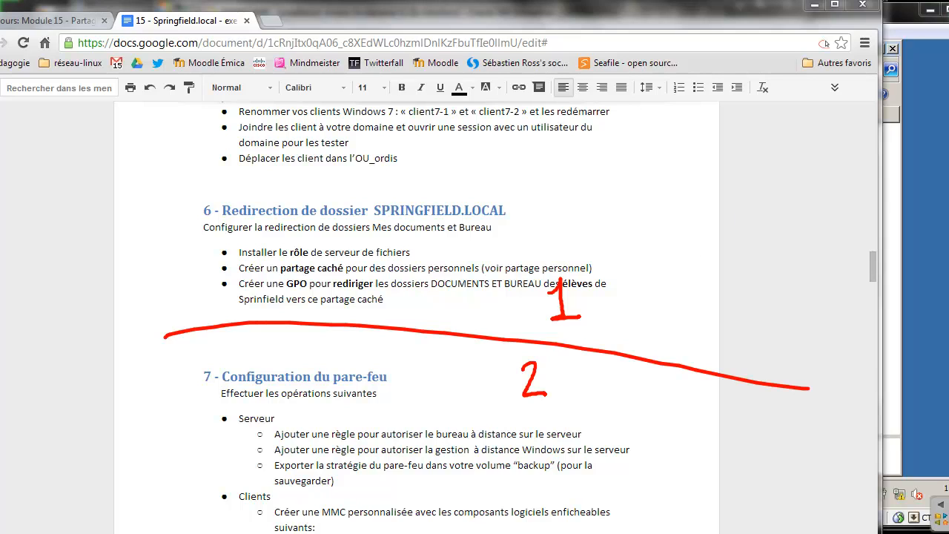
click(345, 533)
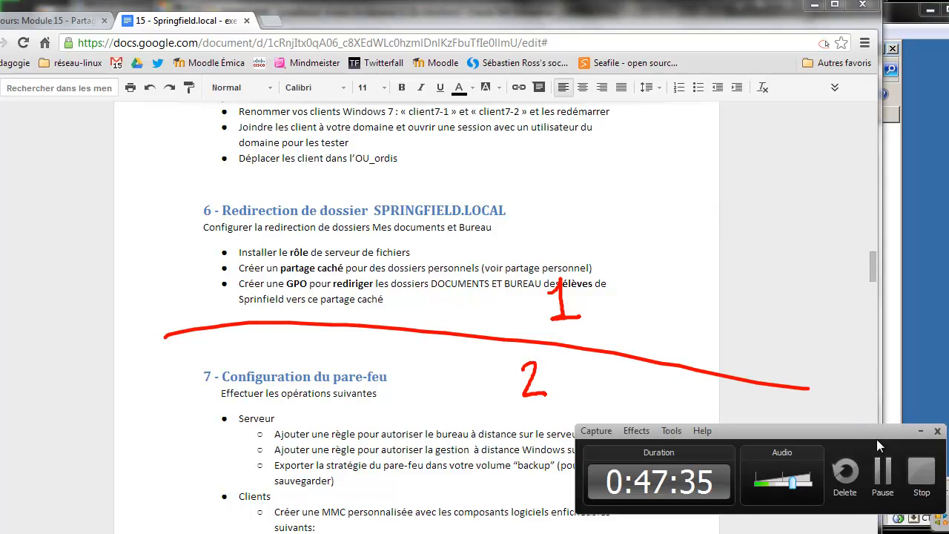